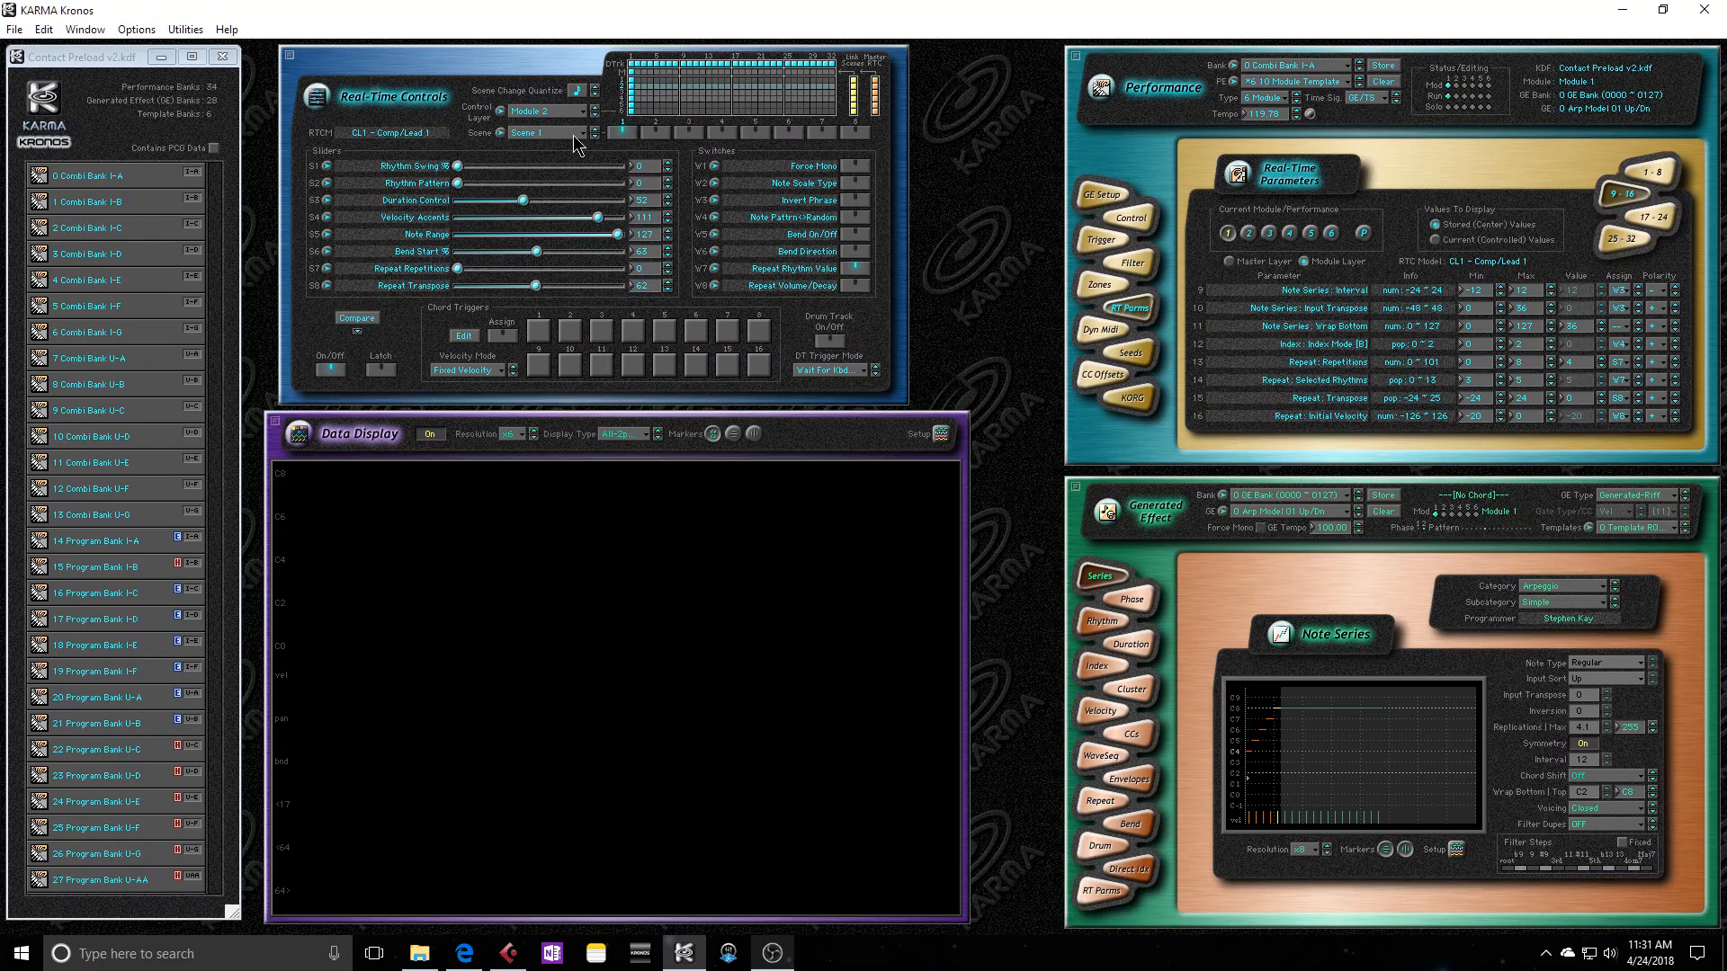
Step the control layer down to Master, pick Module 3 from the list of layers, and step back down to Master.
click(594, 114)
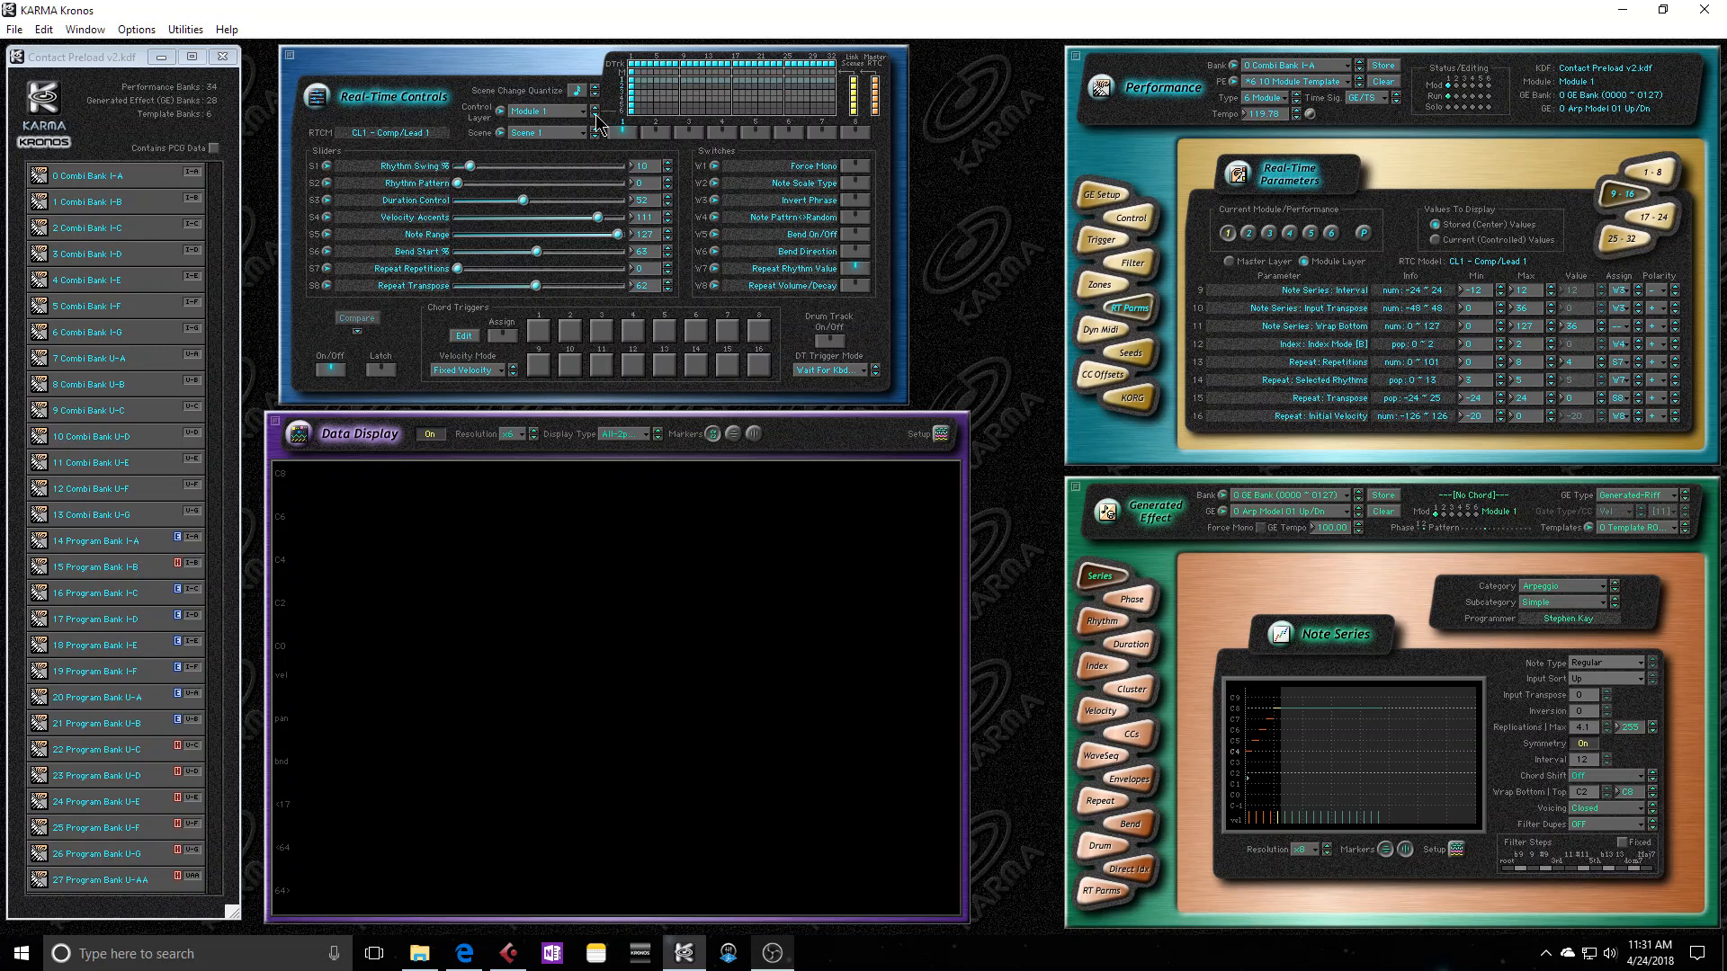
click(595, 114)
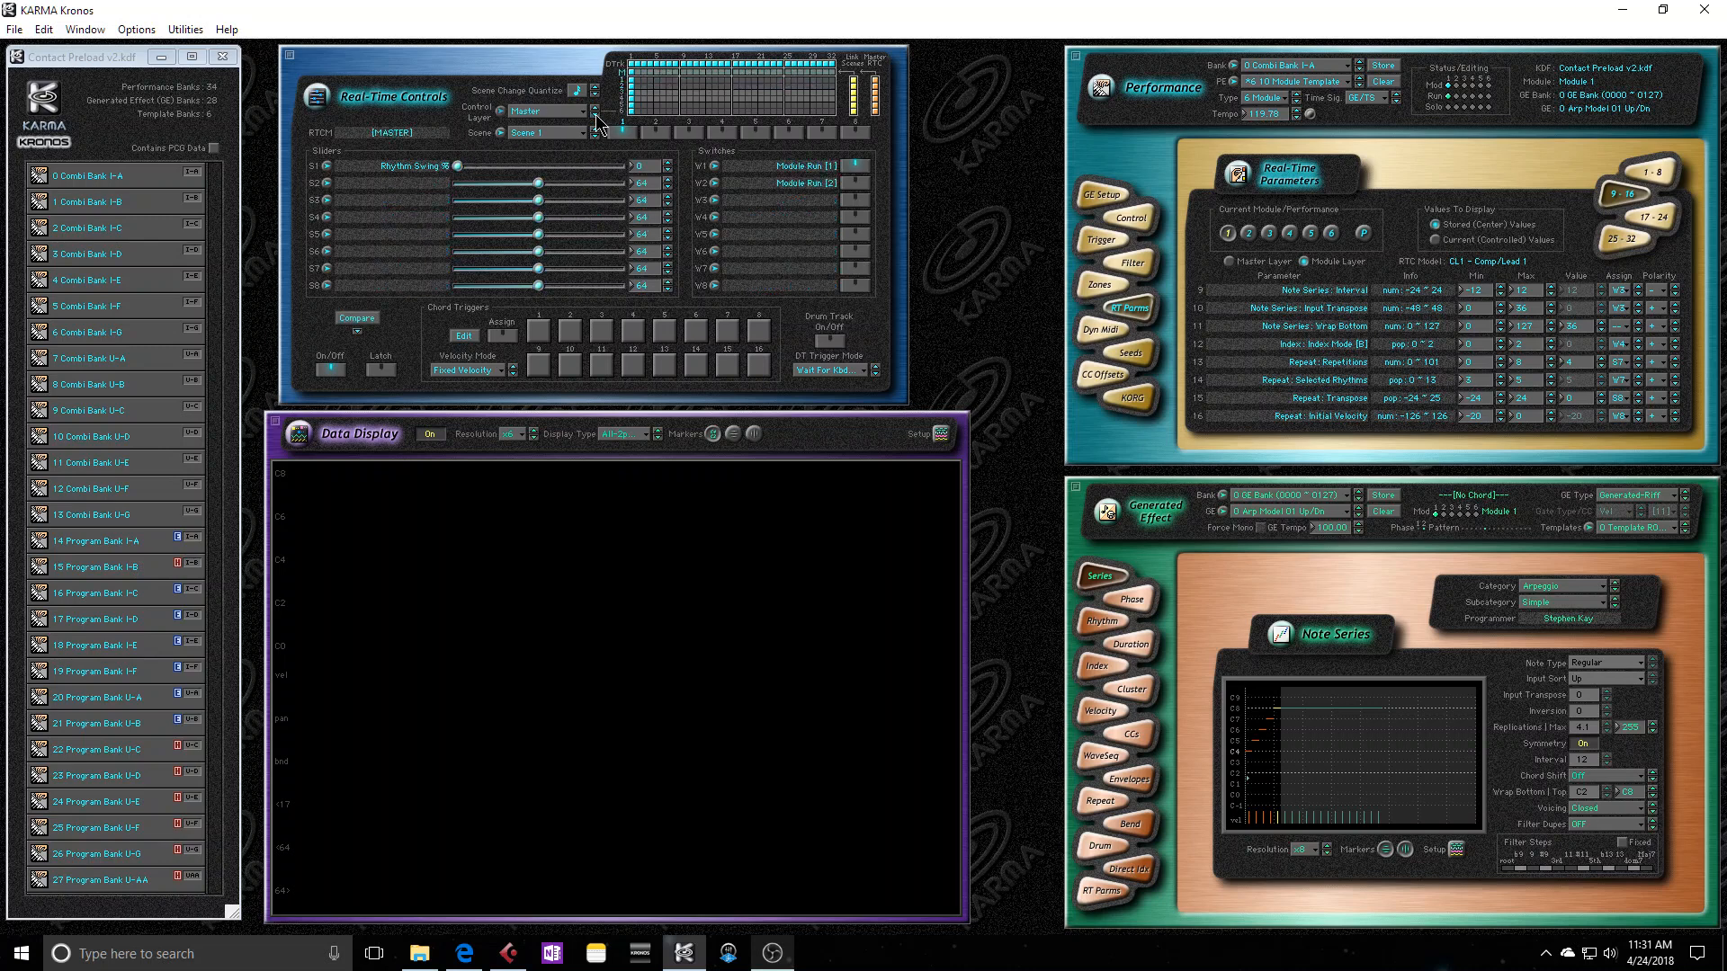
click(539, 110)
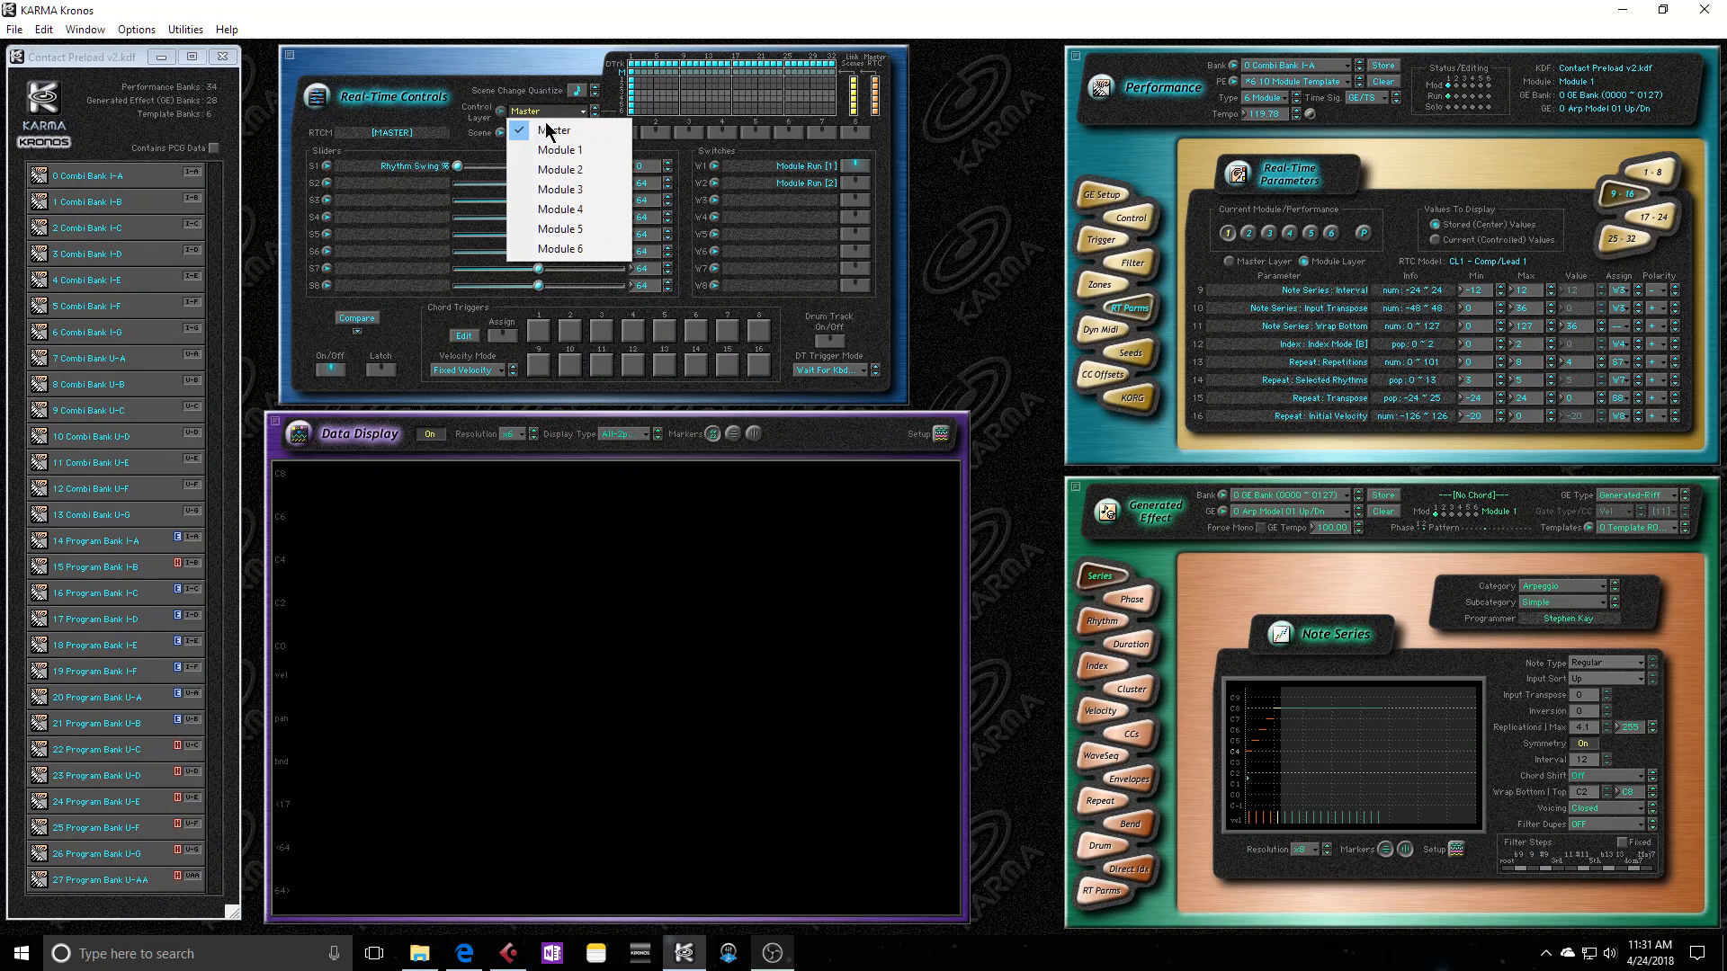
click(550, 188)
click(594, 115)
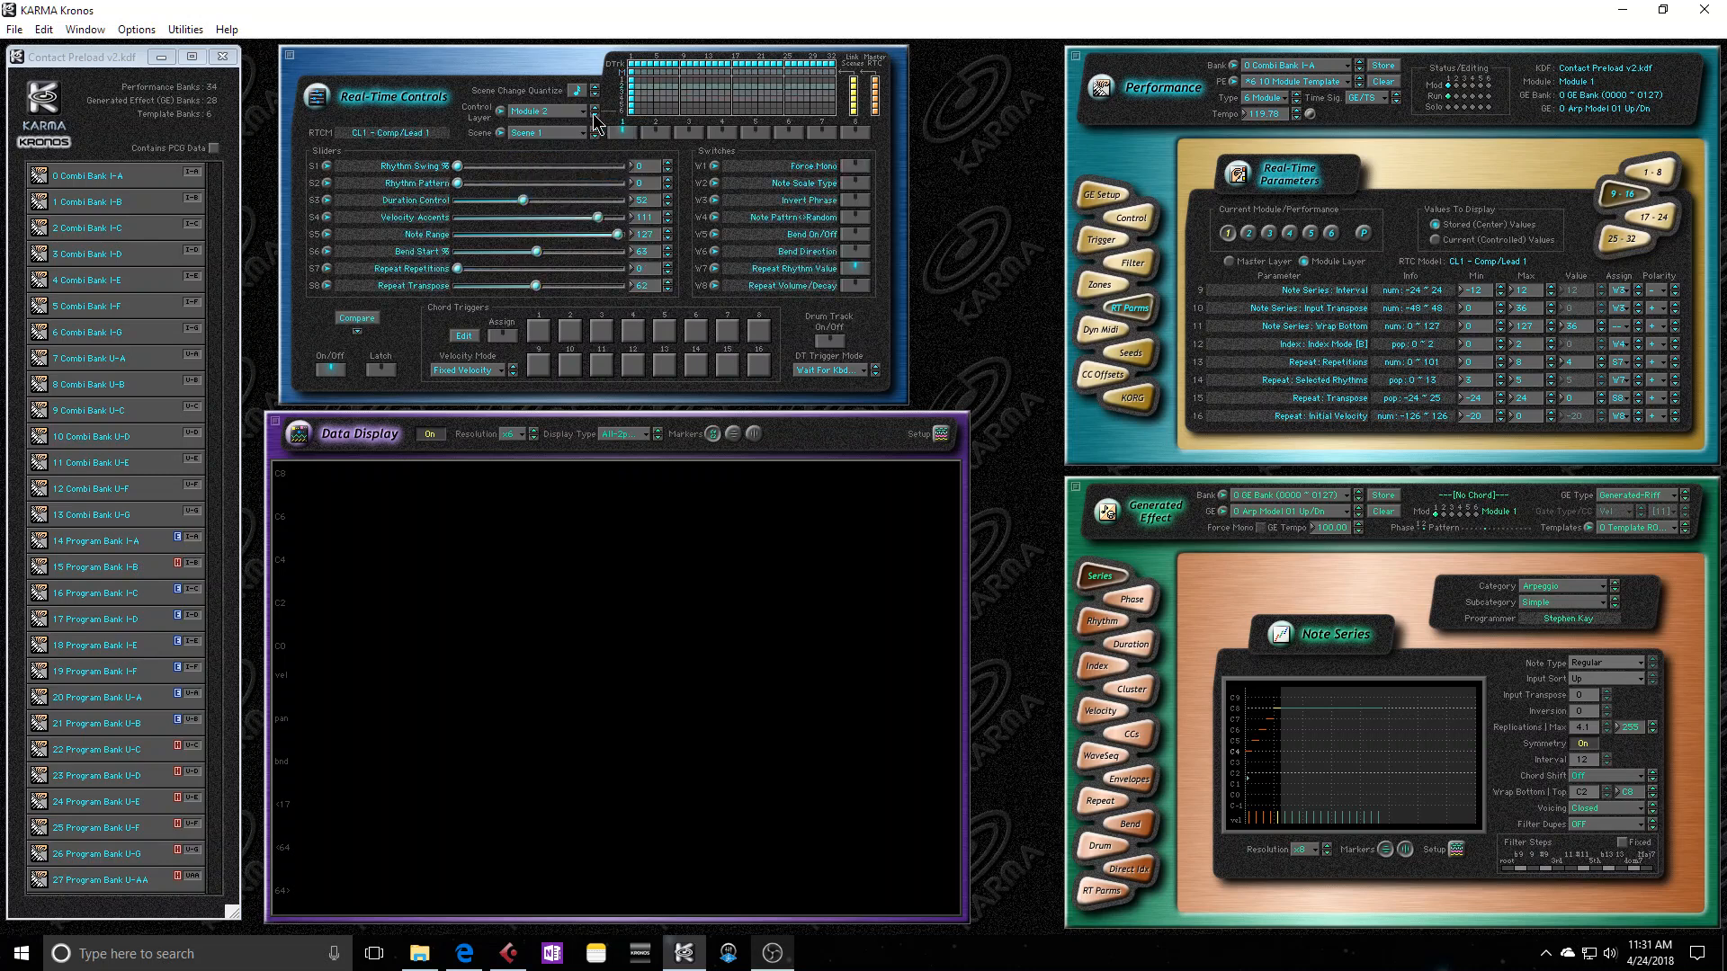
click(593, 115)
click(594, 116)
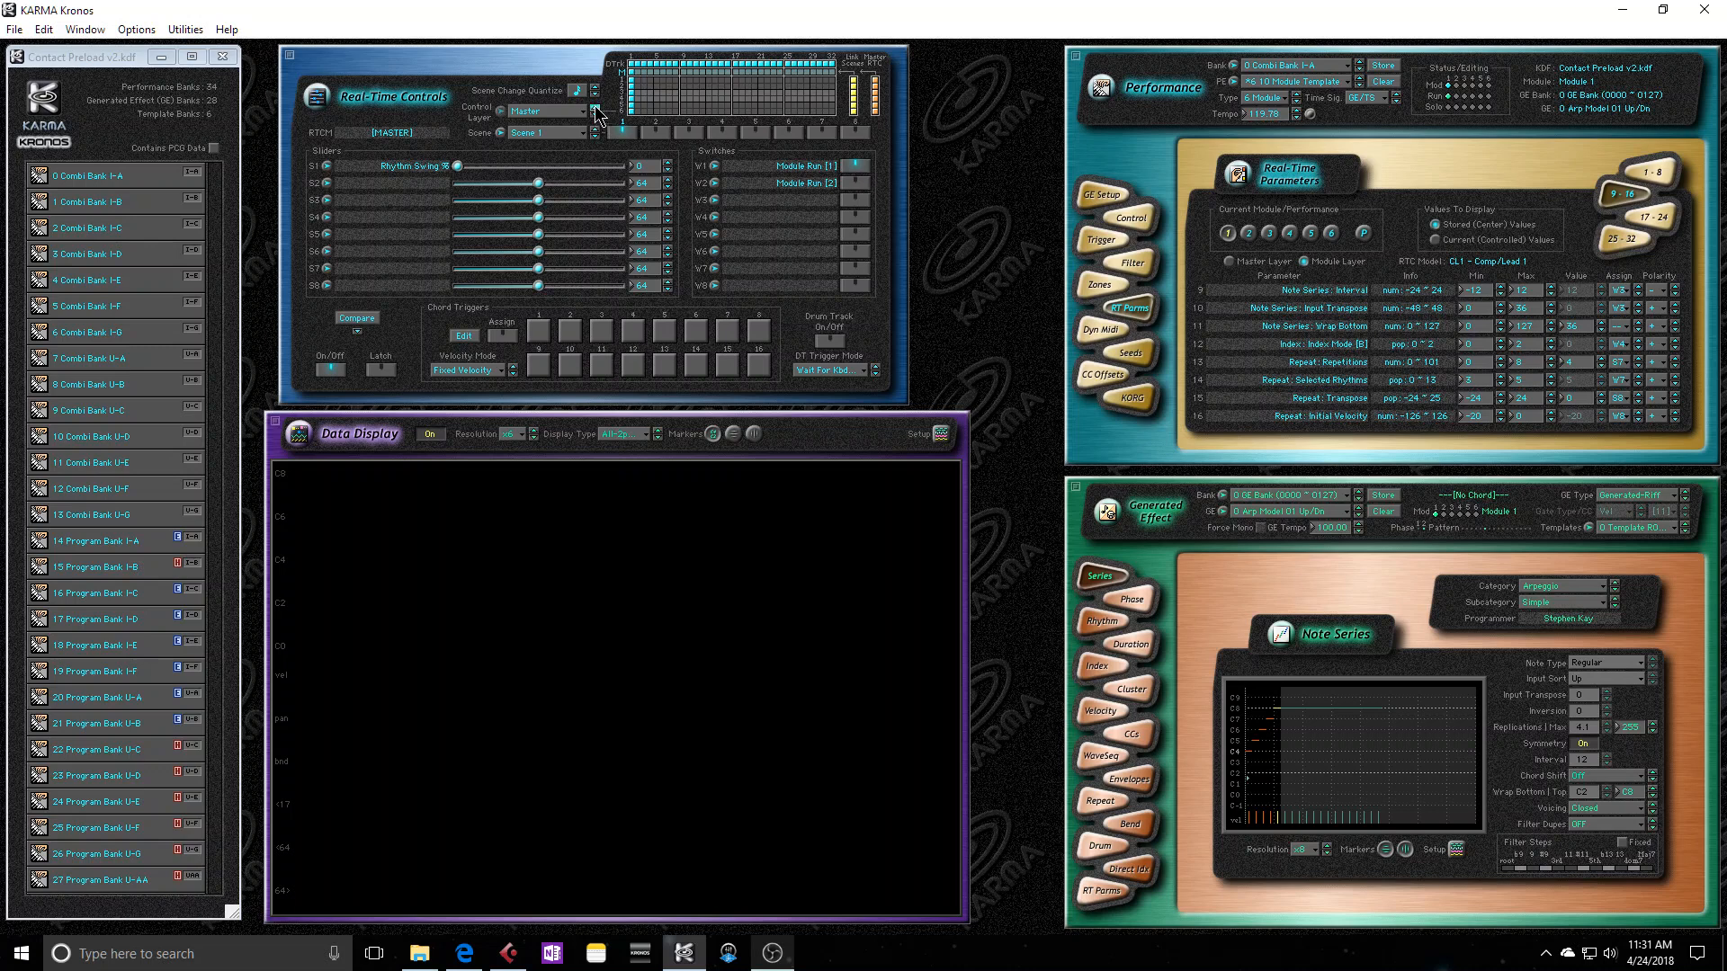
Step the control layer up from Master through the modules to Module 5.
click(595, 108)
click(595, 108)
click(594, 108)
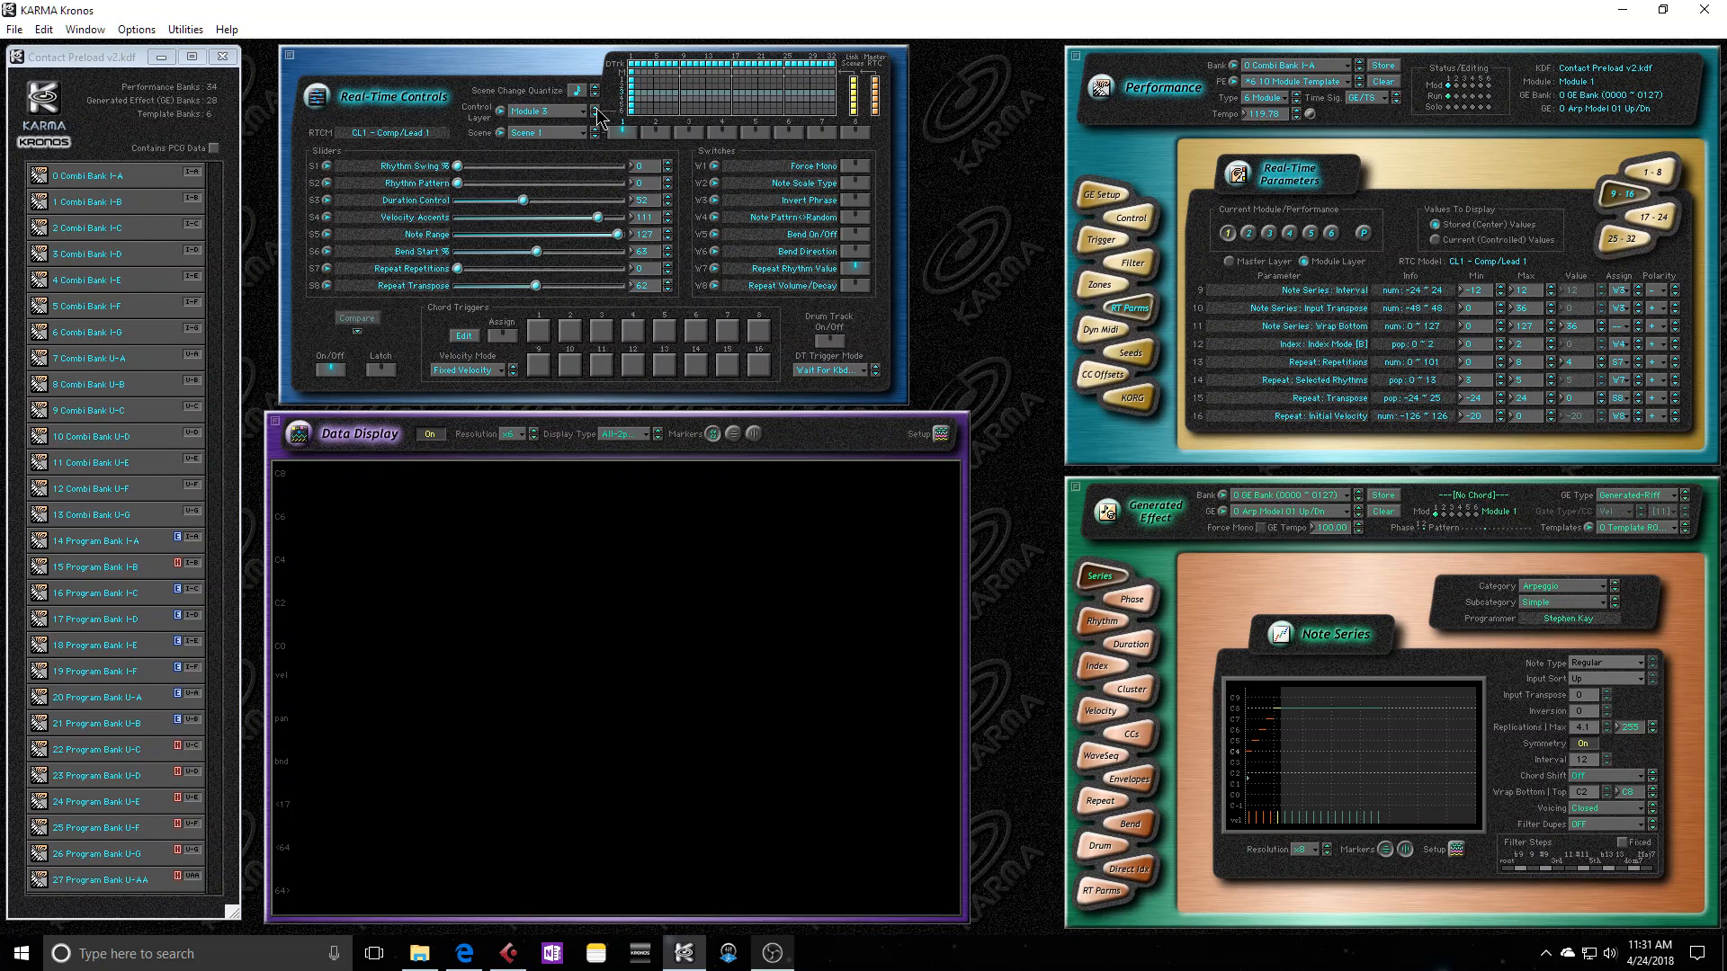
click(594, 108)
click(595, 108)
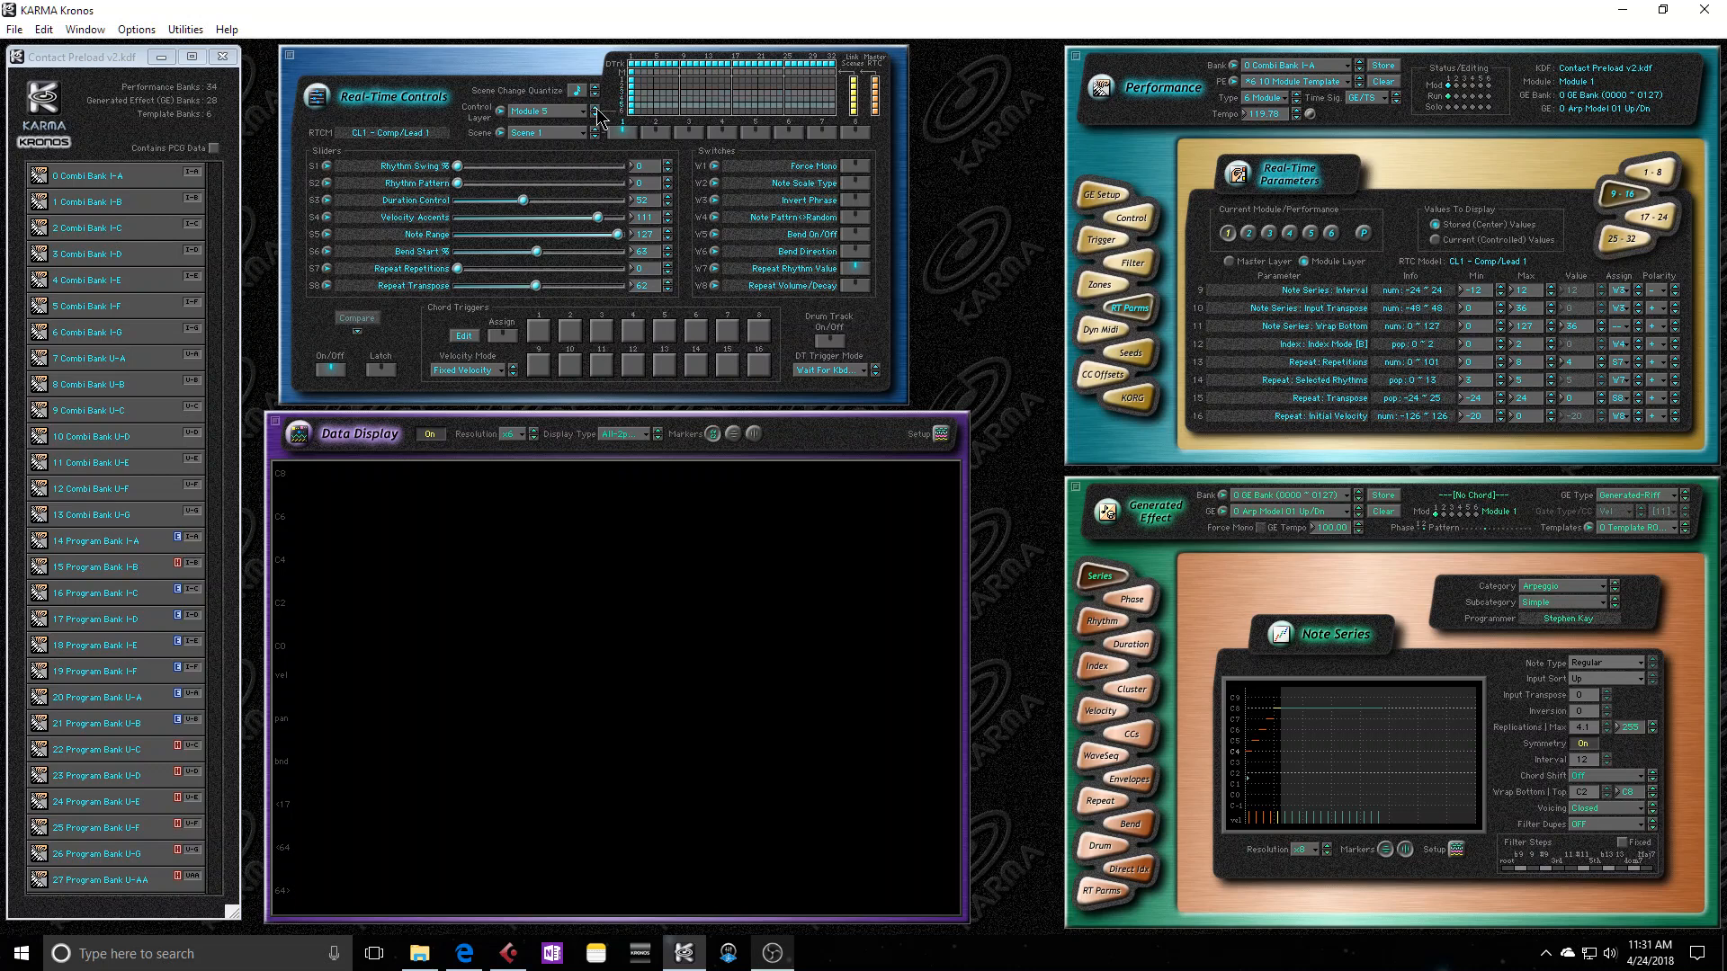
Step the control layer down to Master, and choose Module 1 from the list of layers.
click(594, 116)
click(595, 116)
click(595, 116)
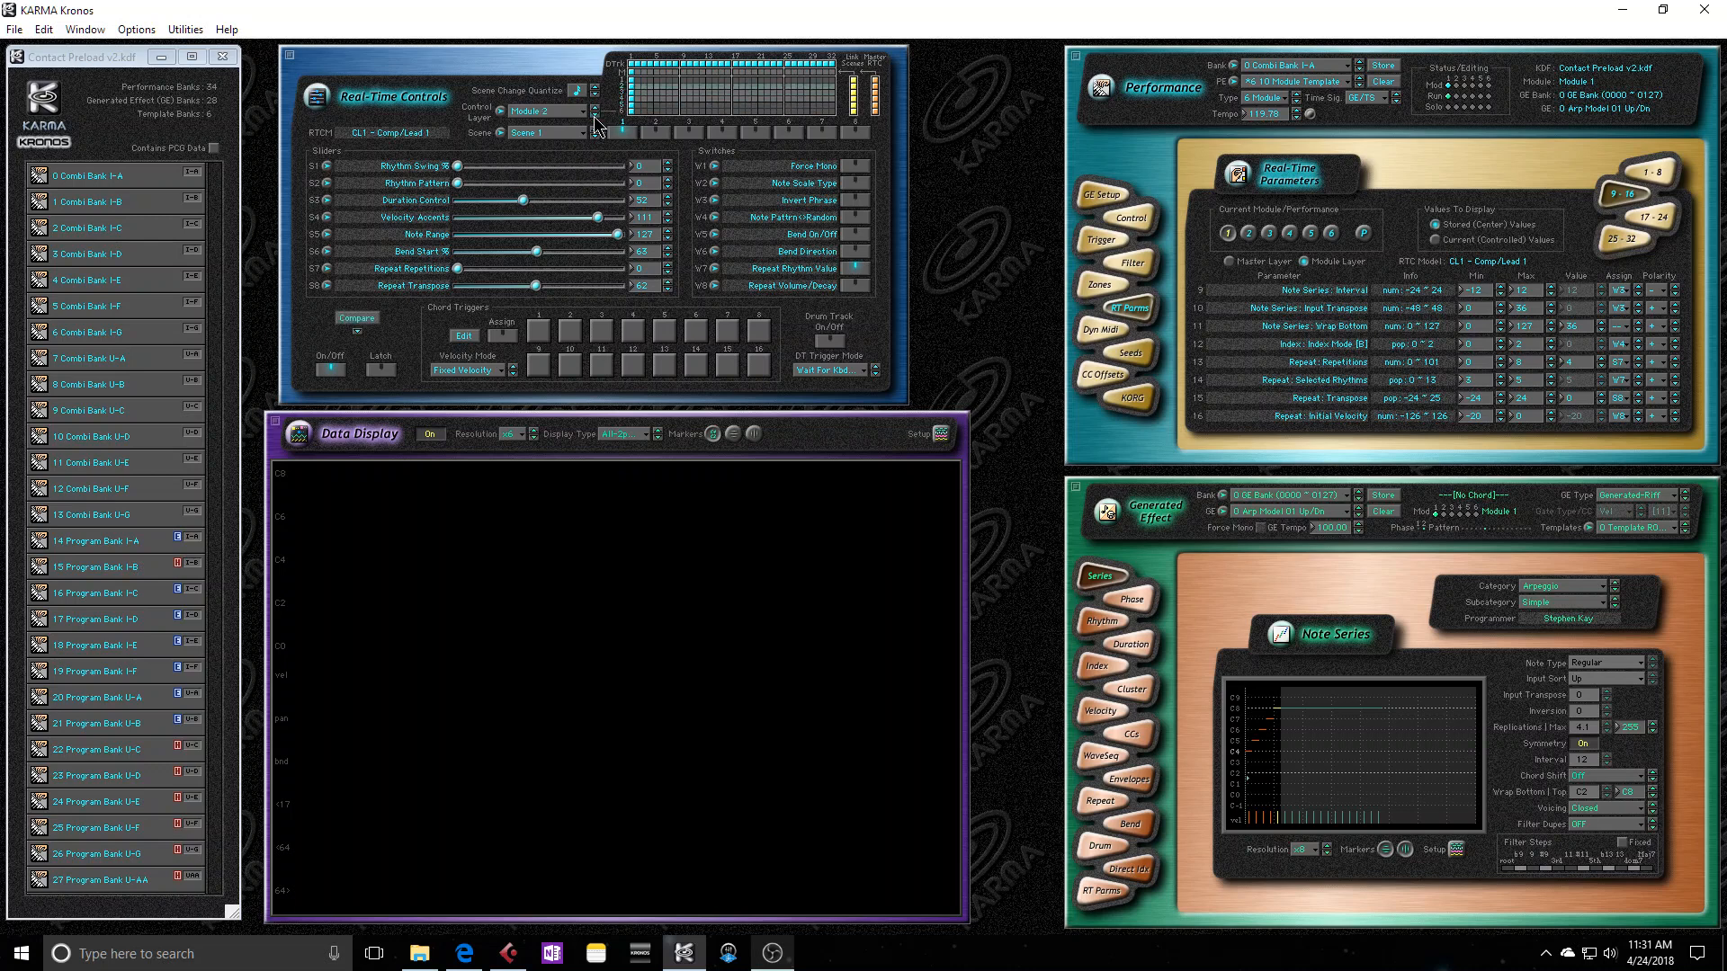
click(594, 116)
click(595, 116)
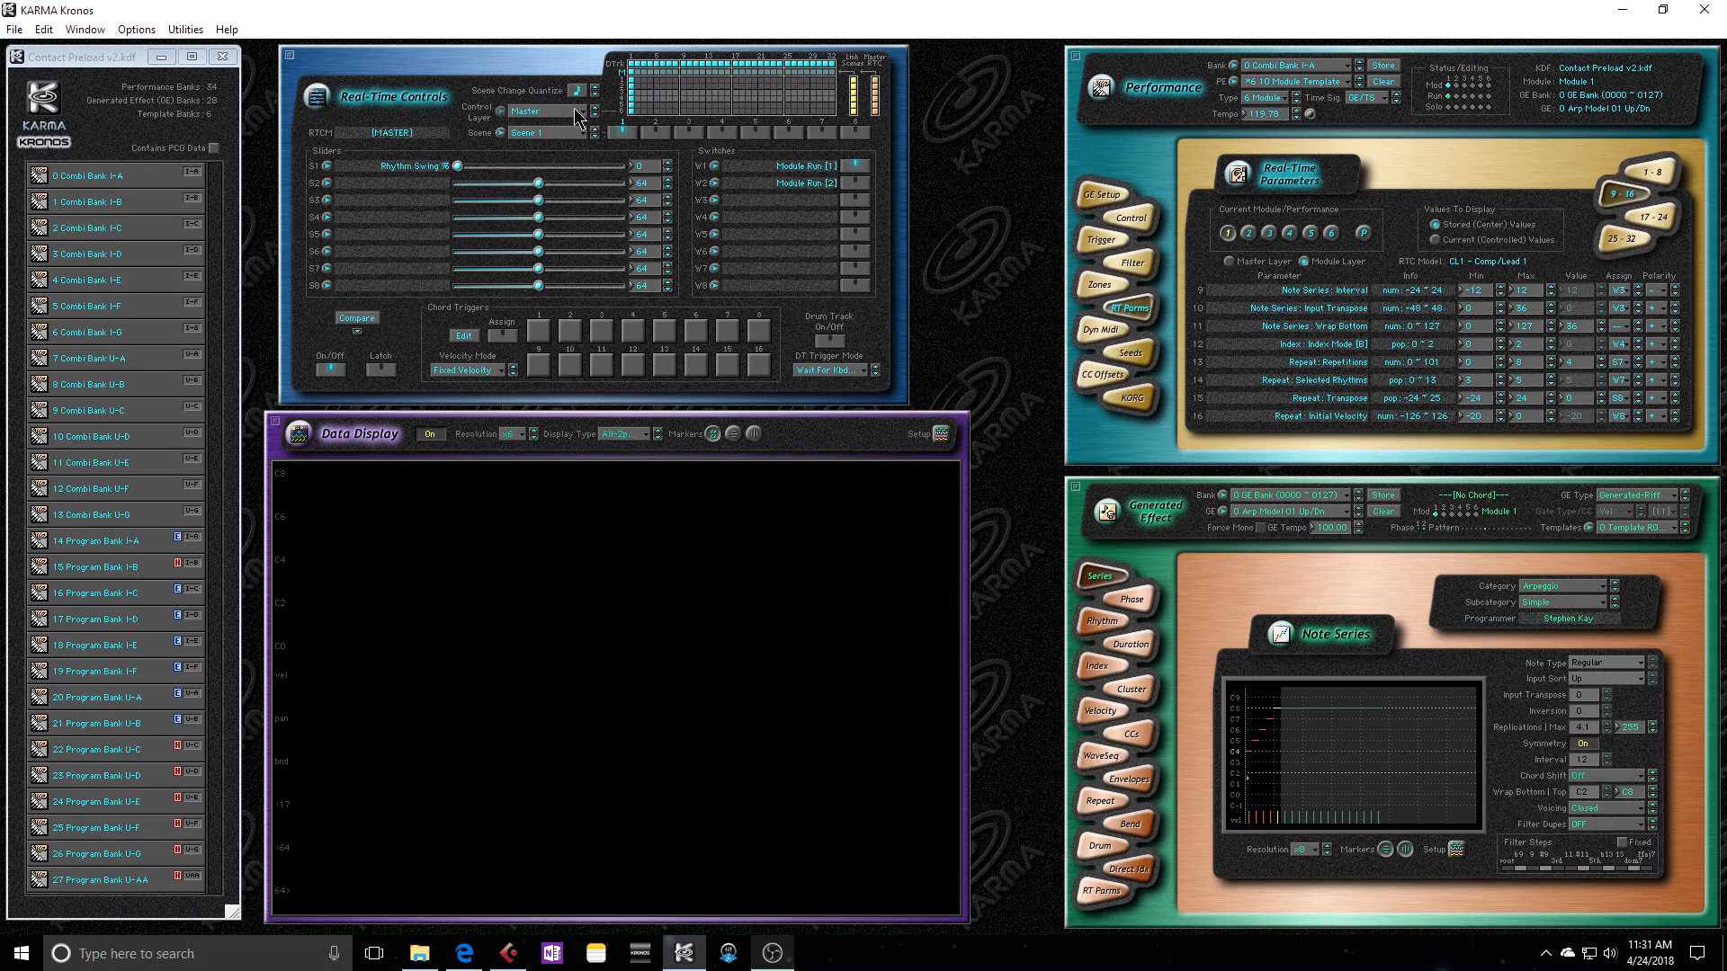
click(581, 112)
click(571, 154)
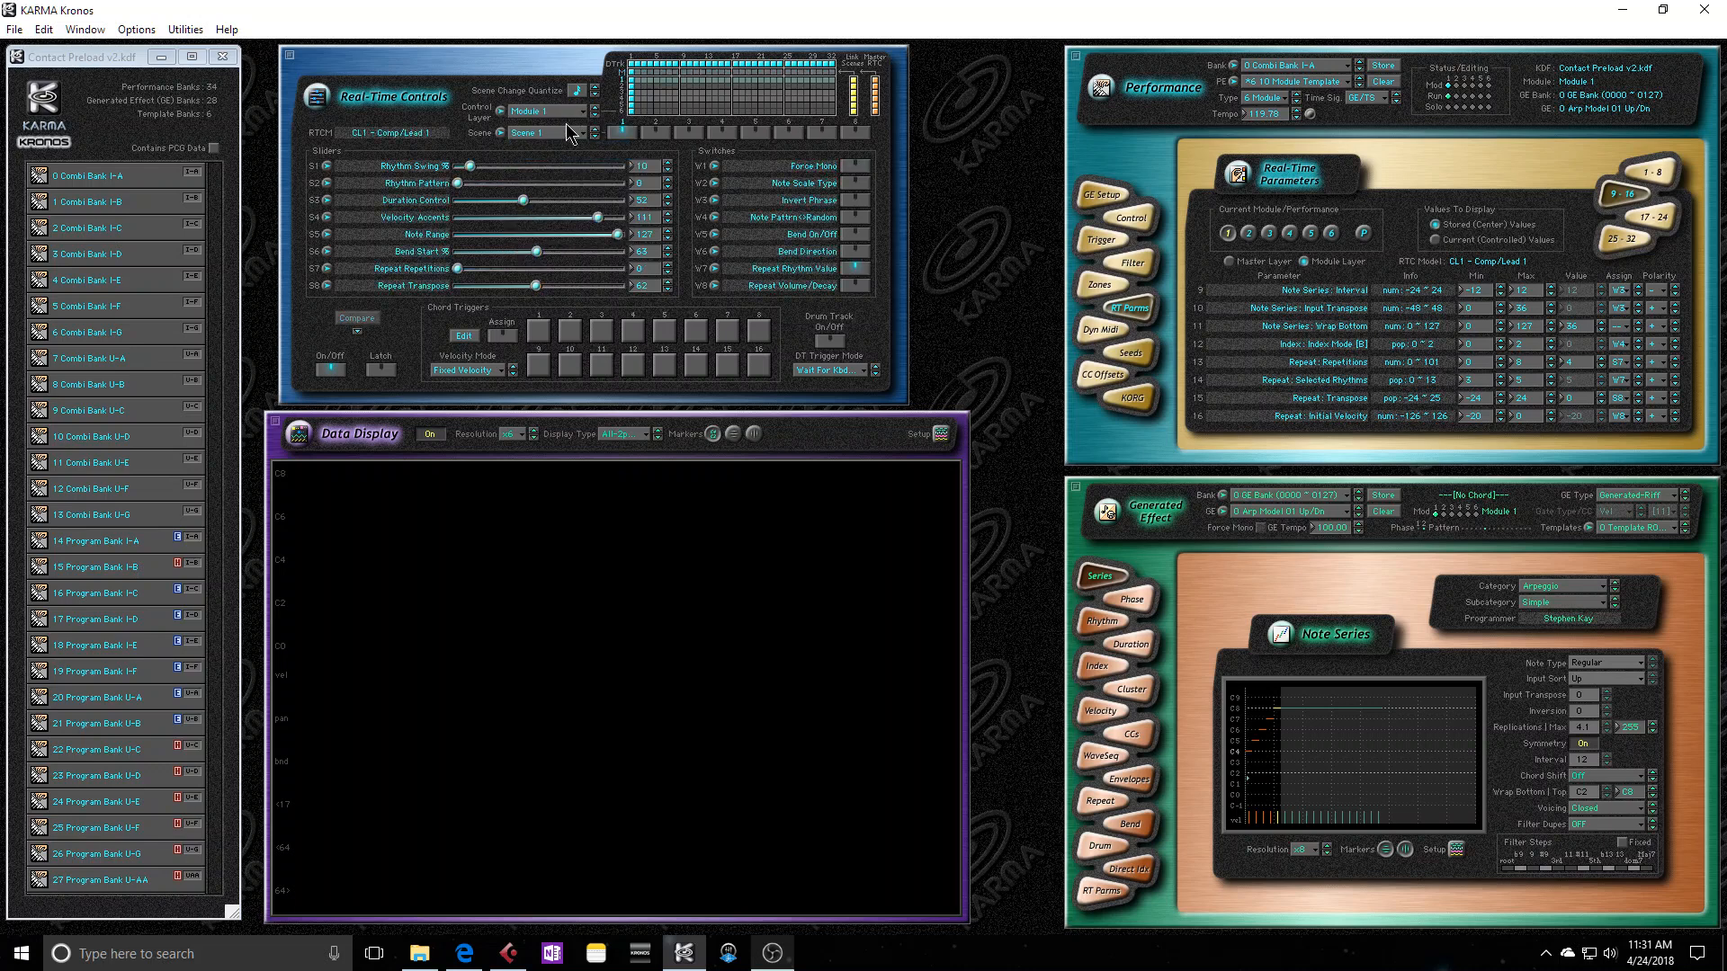
Make Module 3 the edited module in the performance, and switch the Module 1 control layer to Scene 8 and back to Scene 1.
click(1465, 86)
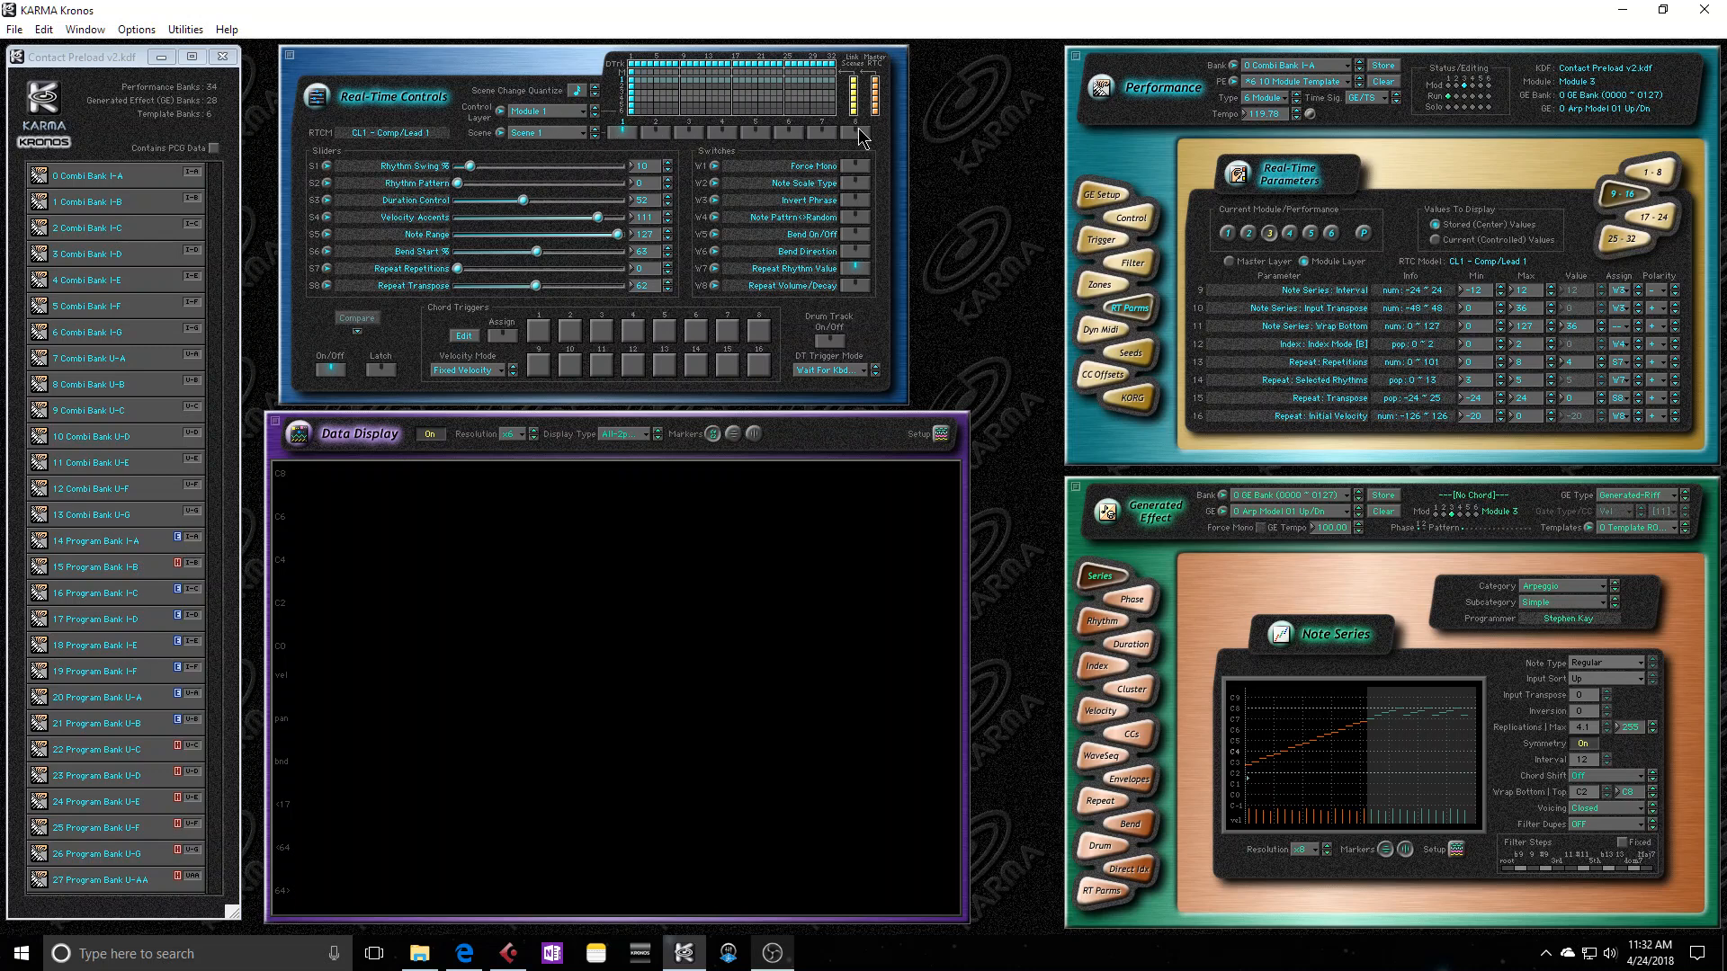
click(664, 131)
click(855, 131)
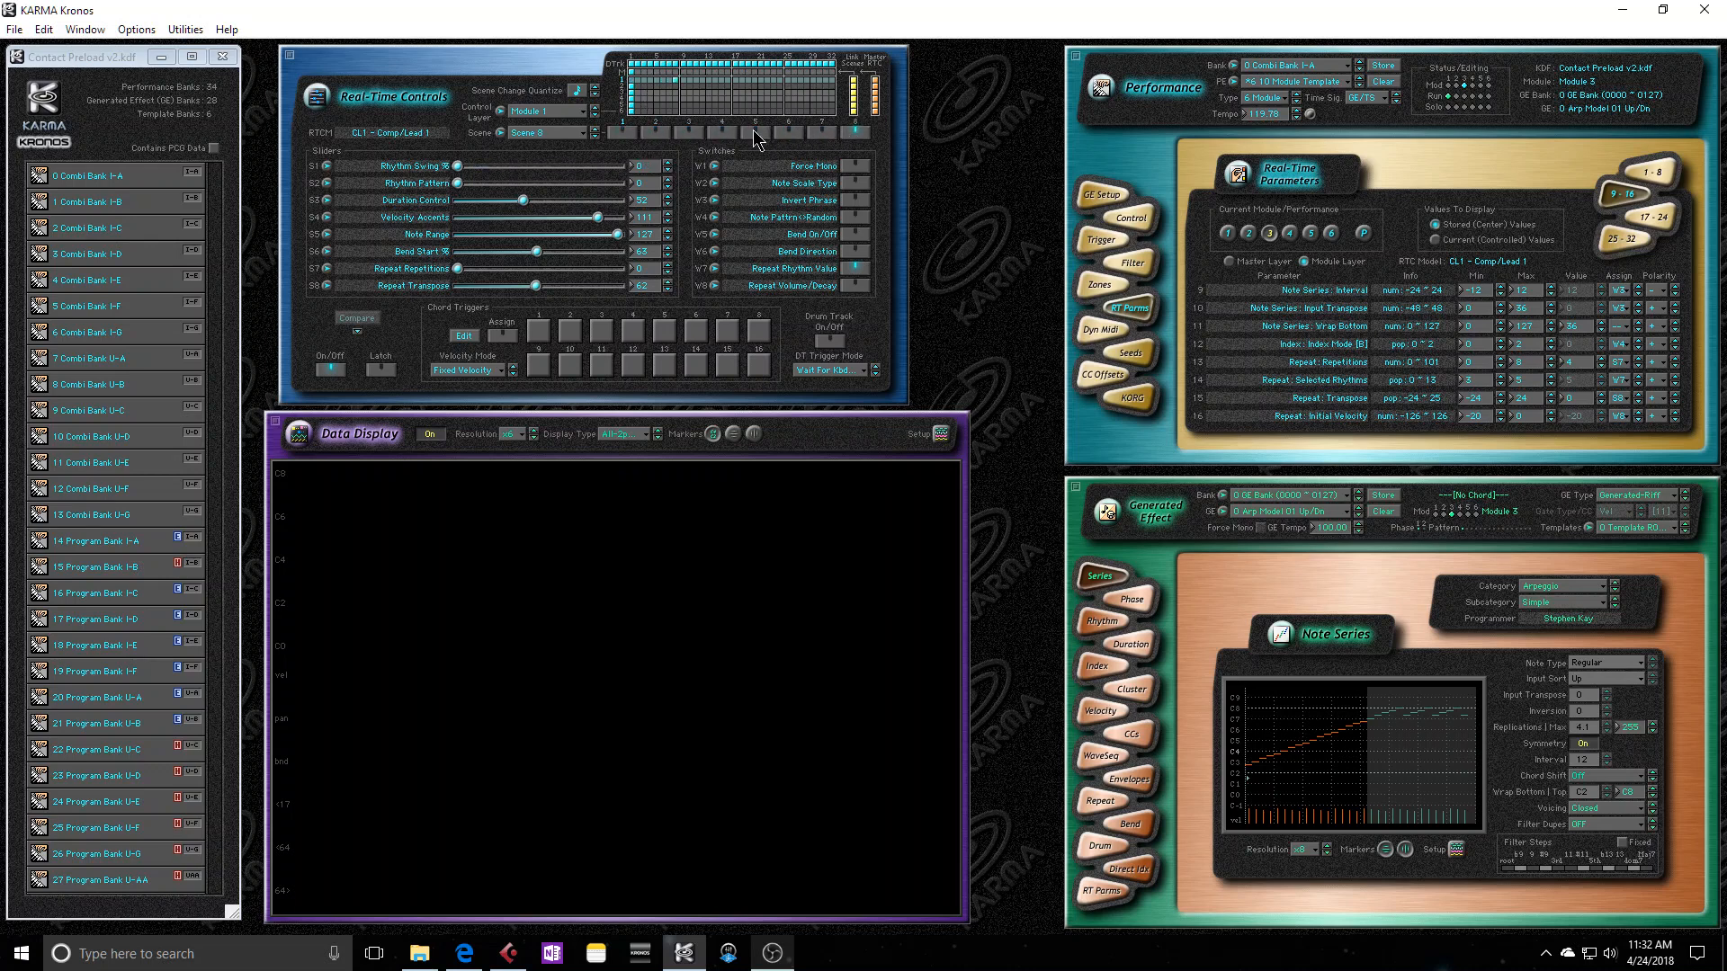
click(623, 132)
Set the control layer to Master and show the performance's GE Setup page.
click(583, 114)
click(542, 110)
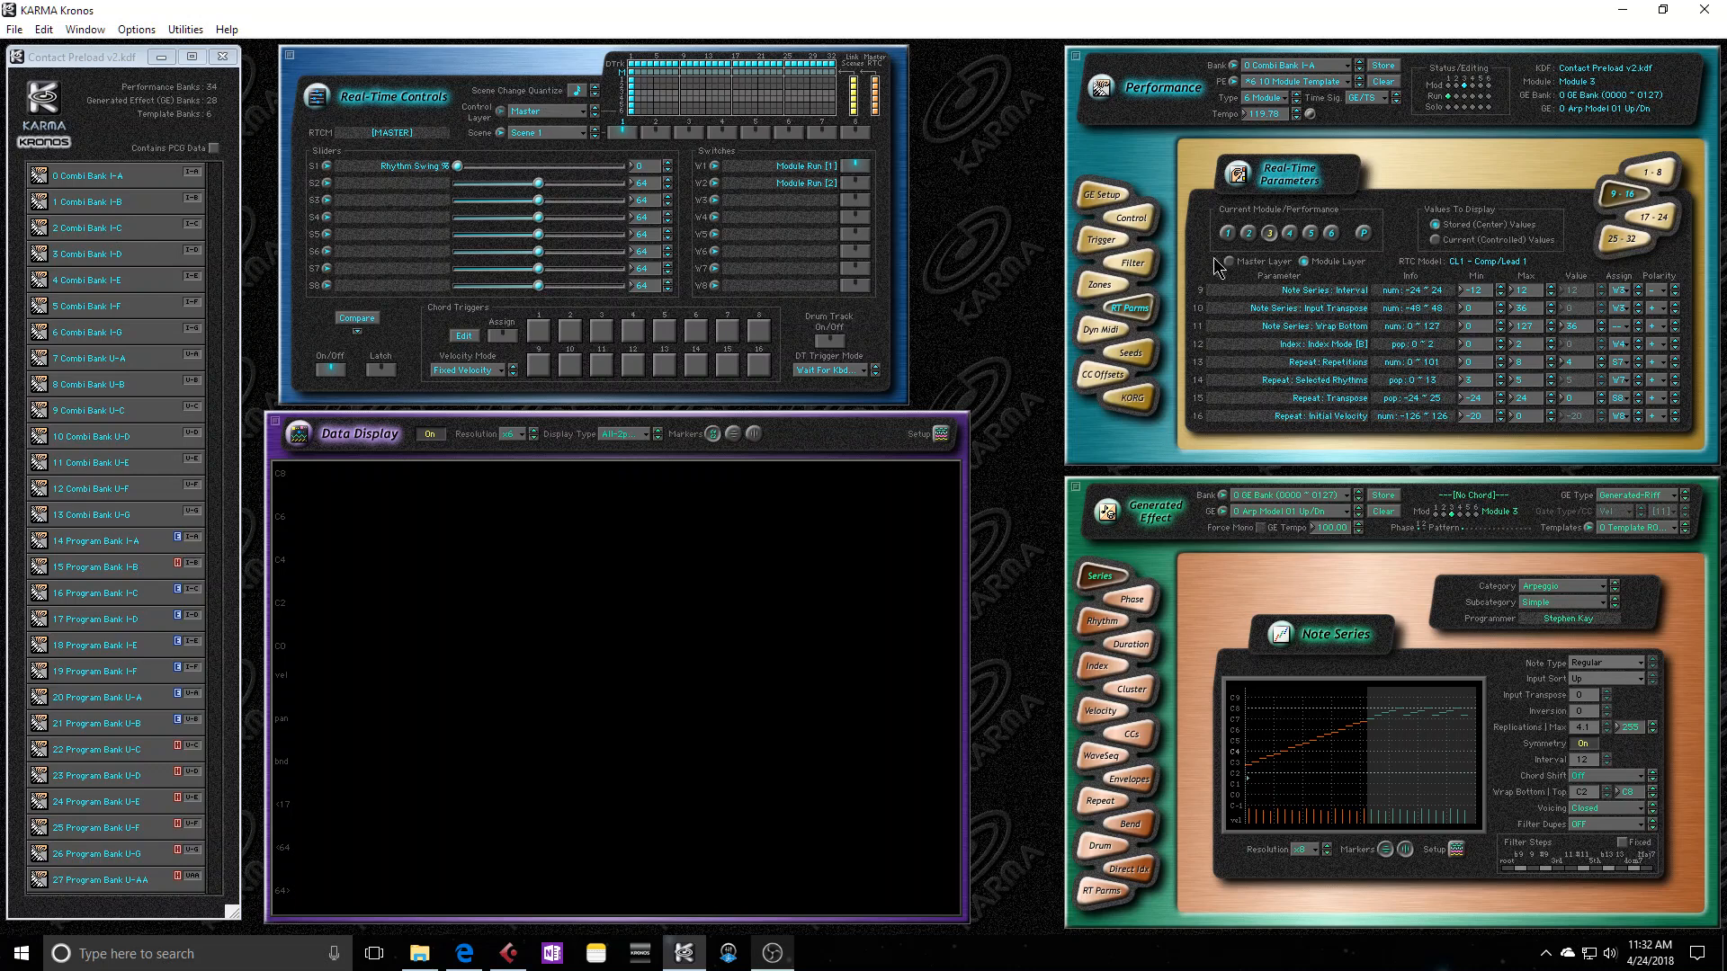
click(1093, 196)
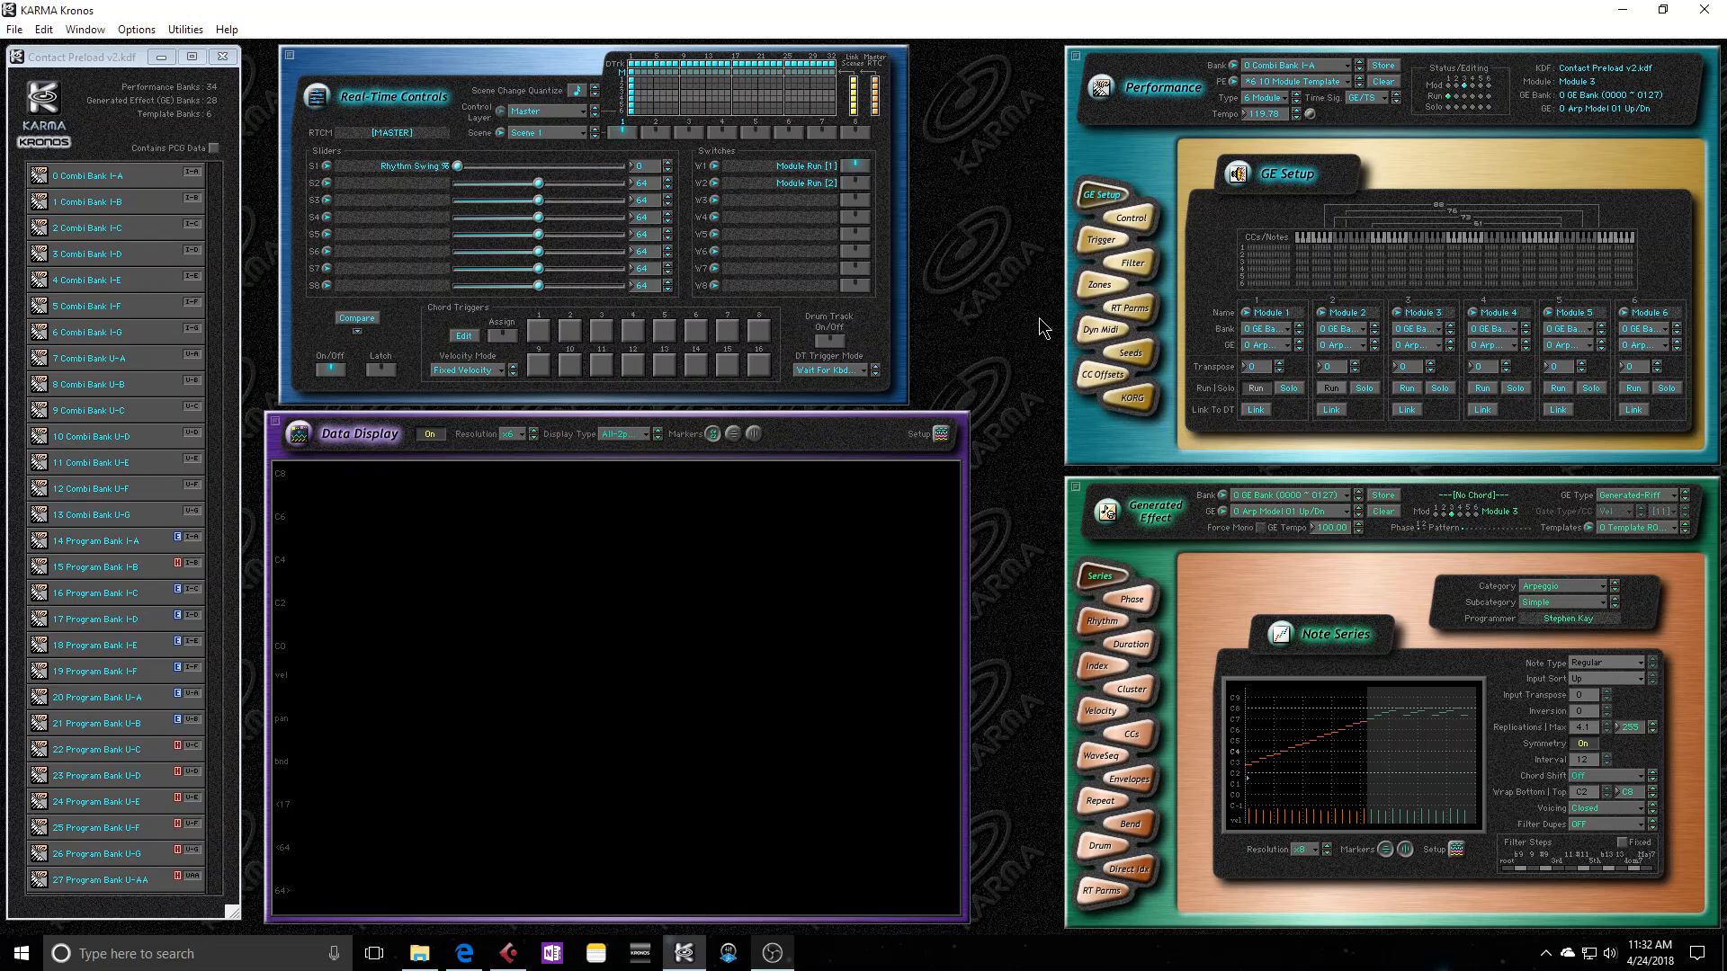
Assign the name 012 Arpeggio to Module 1 in the GE Setup.
click(1245, 312)
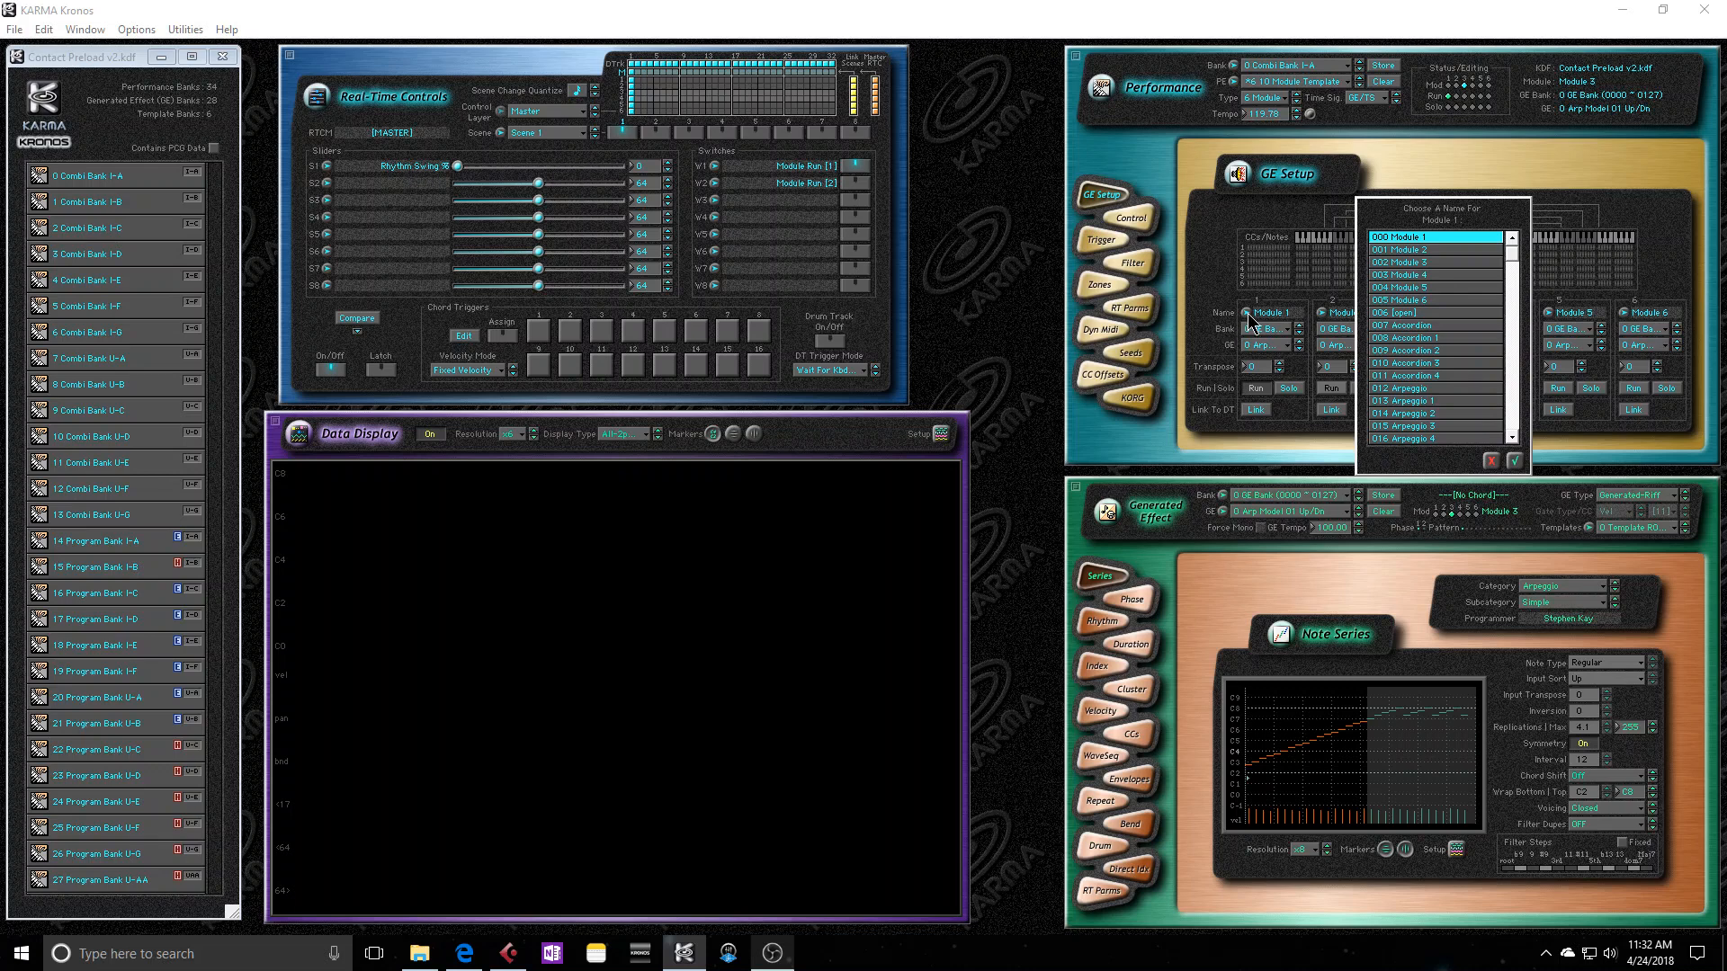
click(1417, 389)
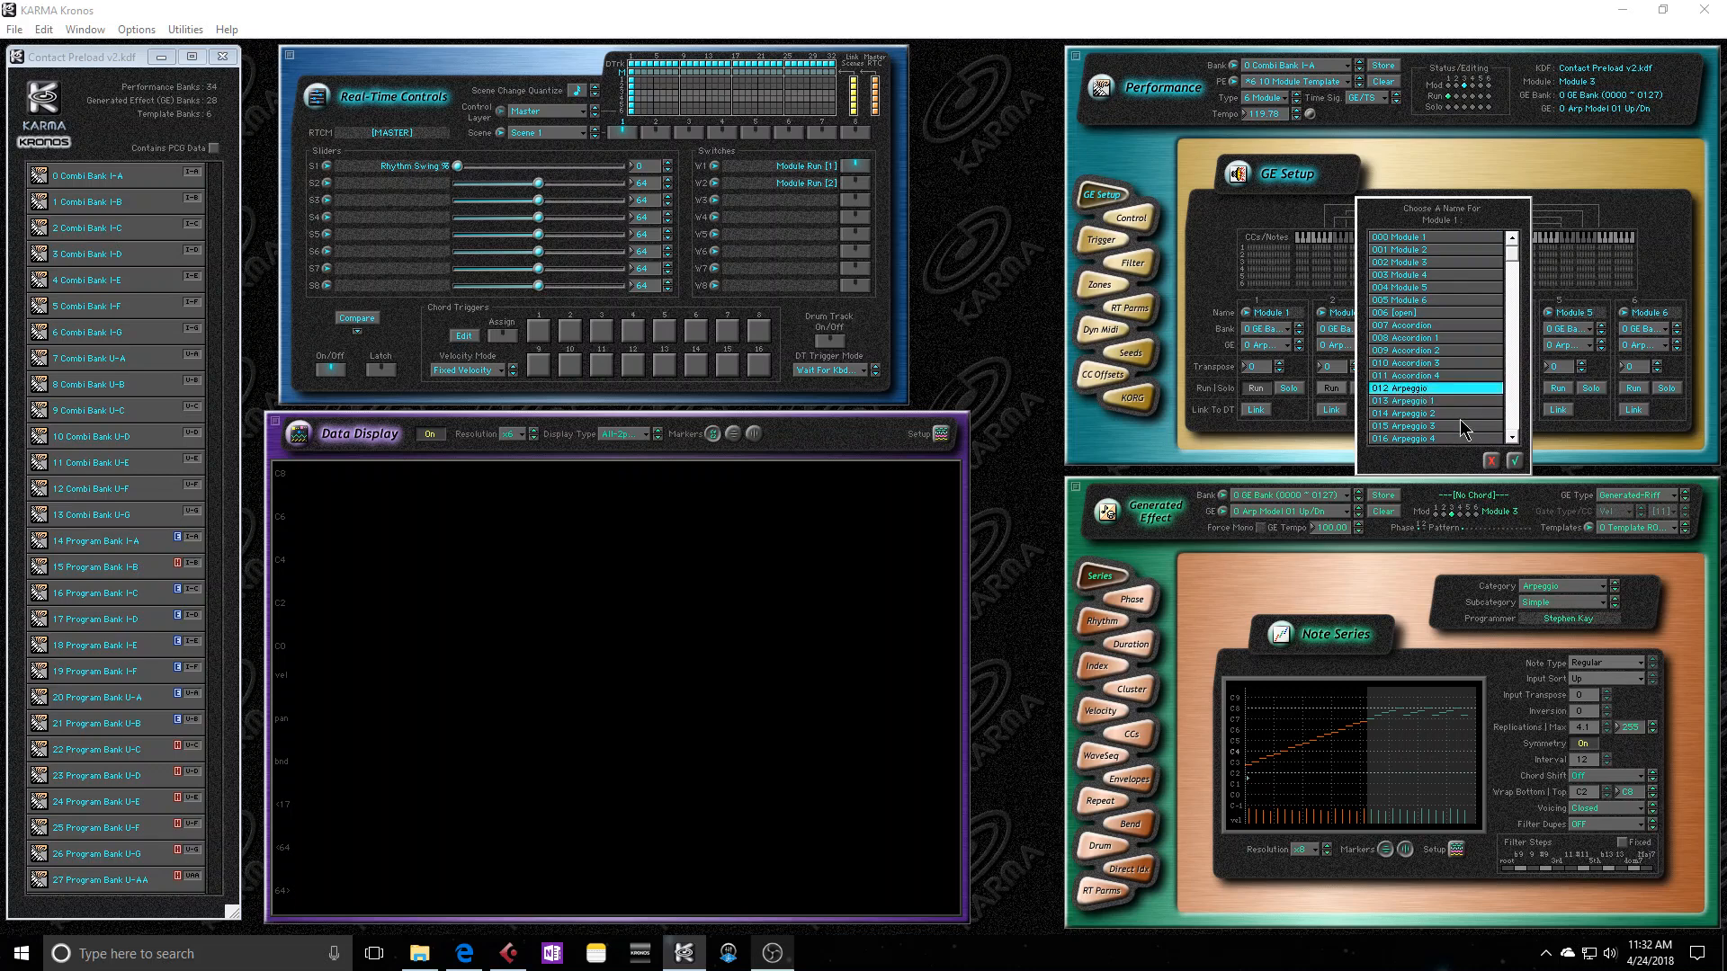
click(1514, 461)
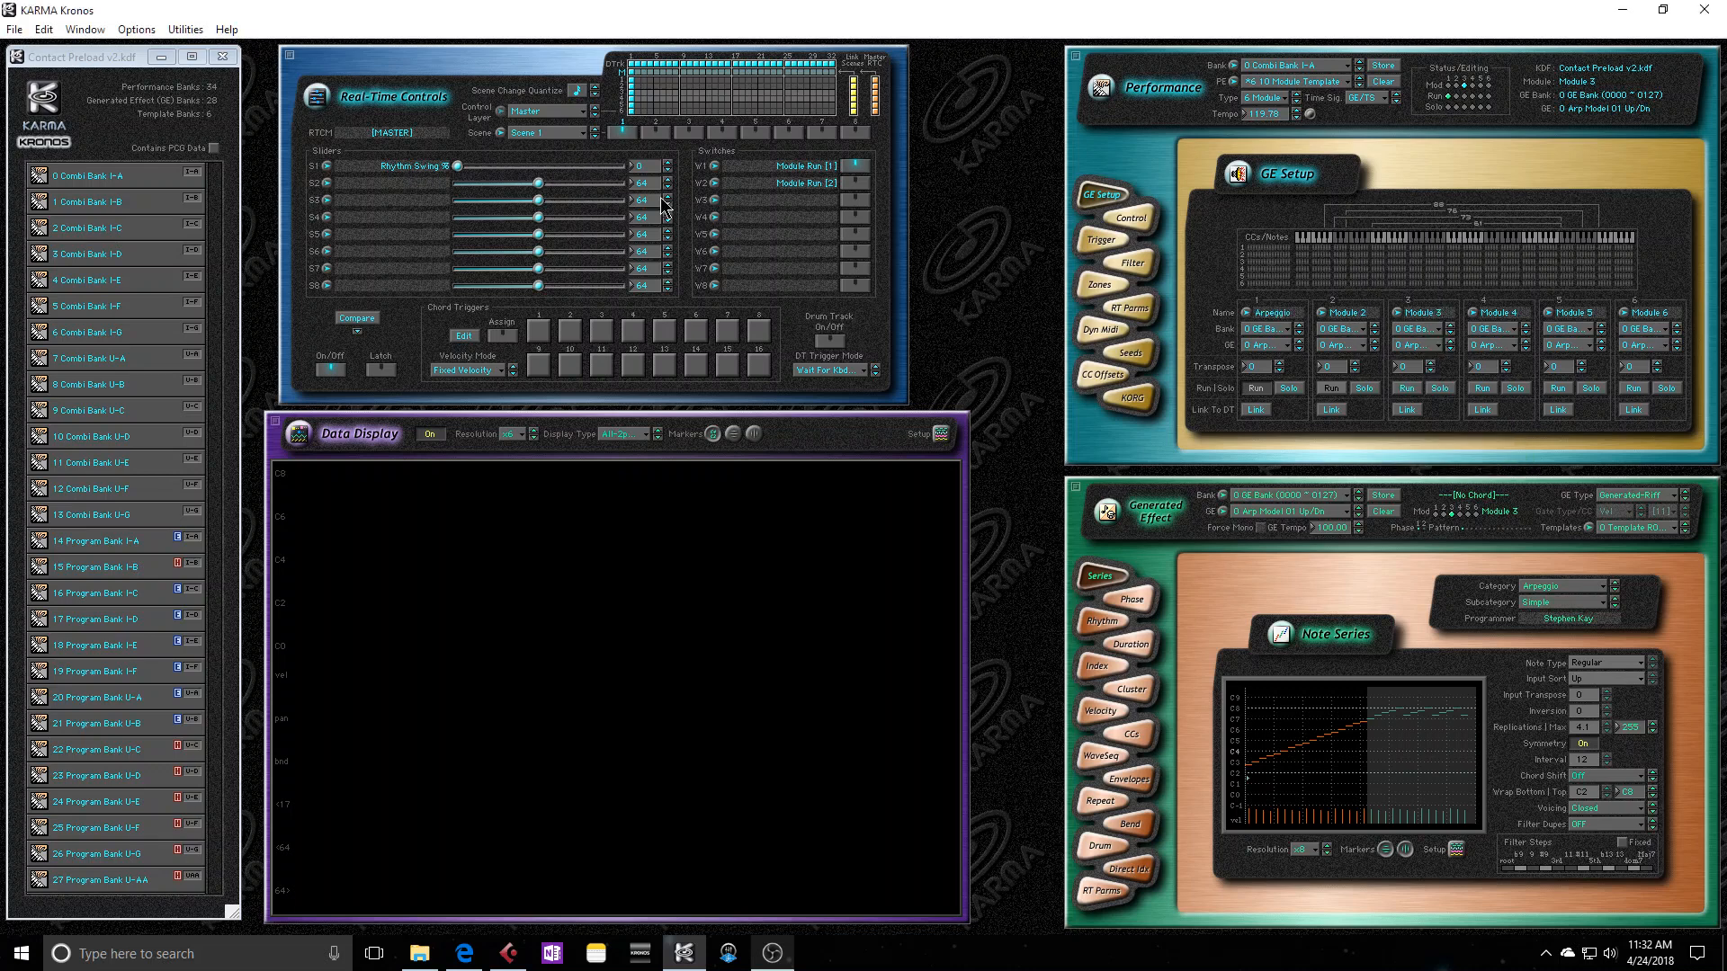
Choose 1 Arpeggio as the control layer and rename that module to 007 Accordion from the real-time controls.
click(567, 112)
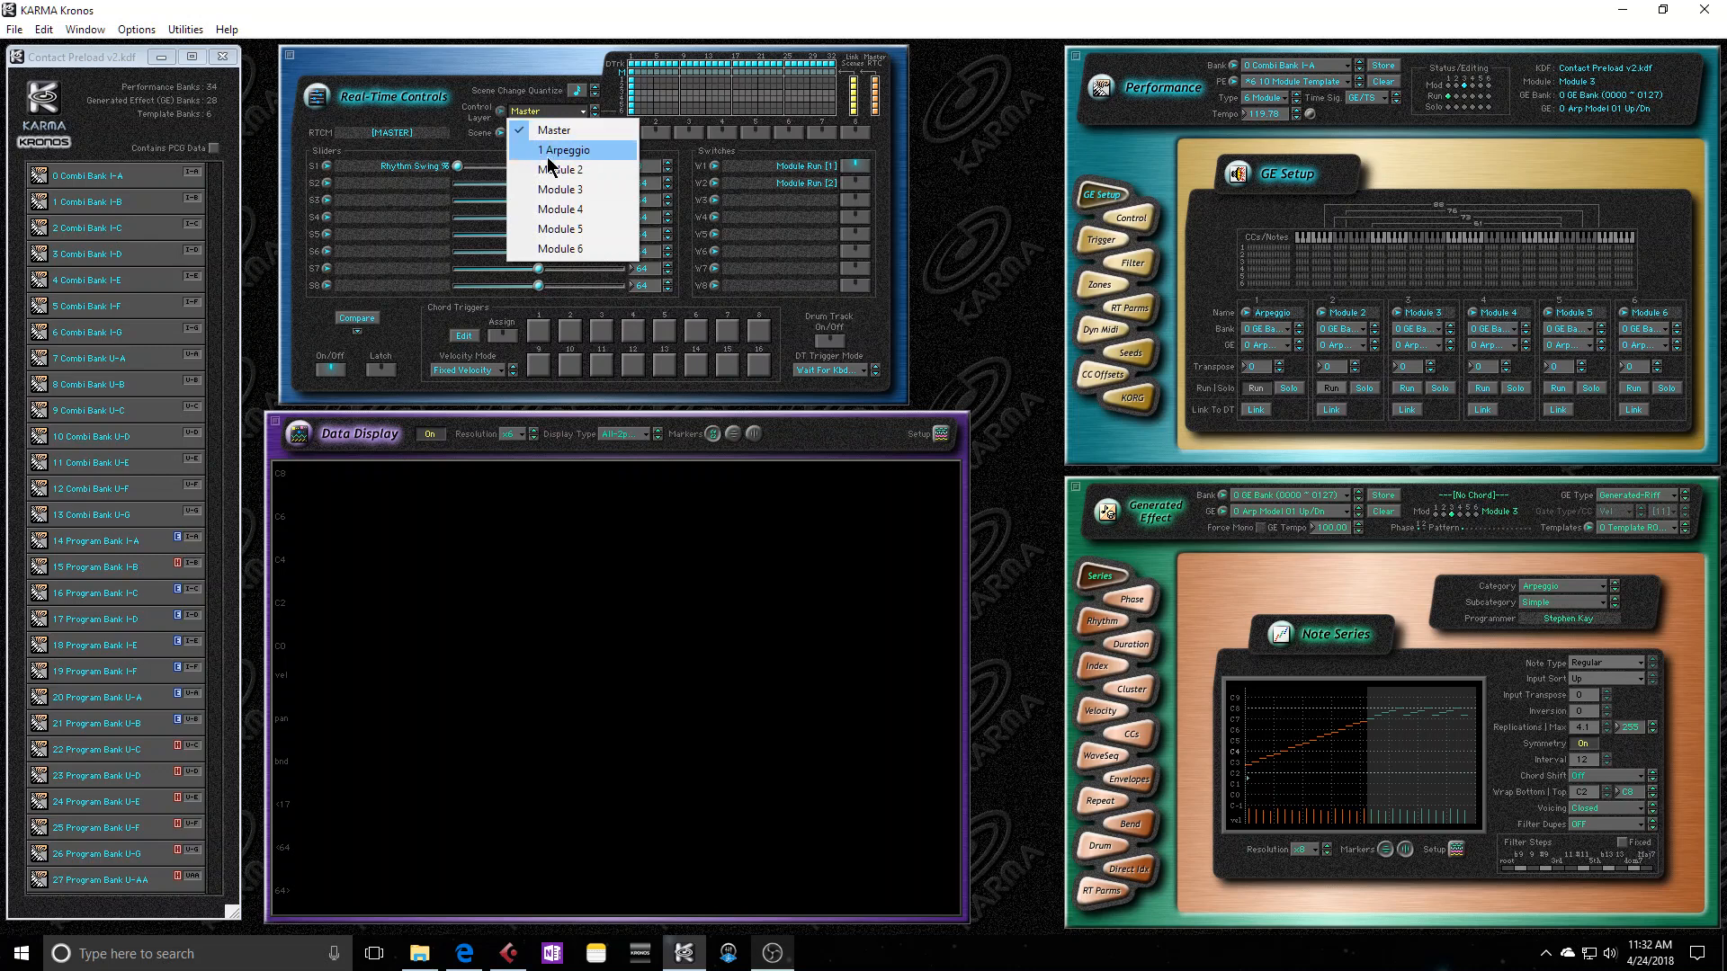
click(555, 153)
click(573, 112)
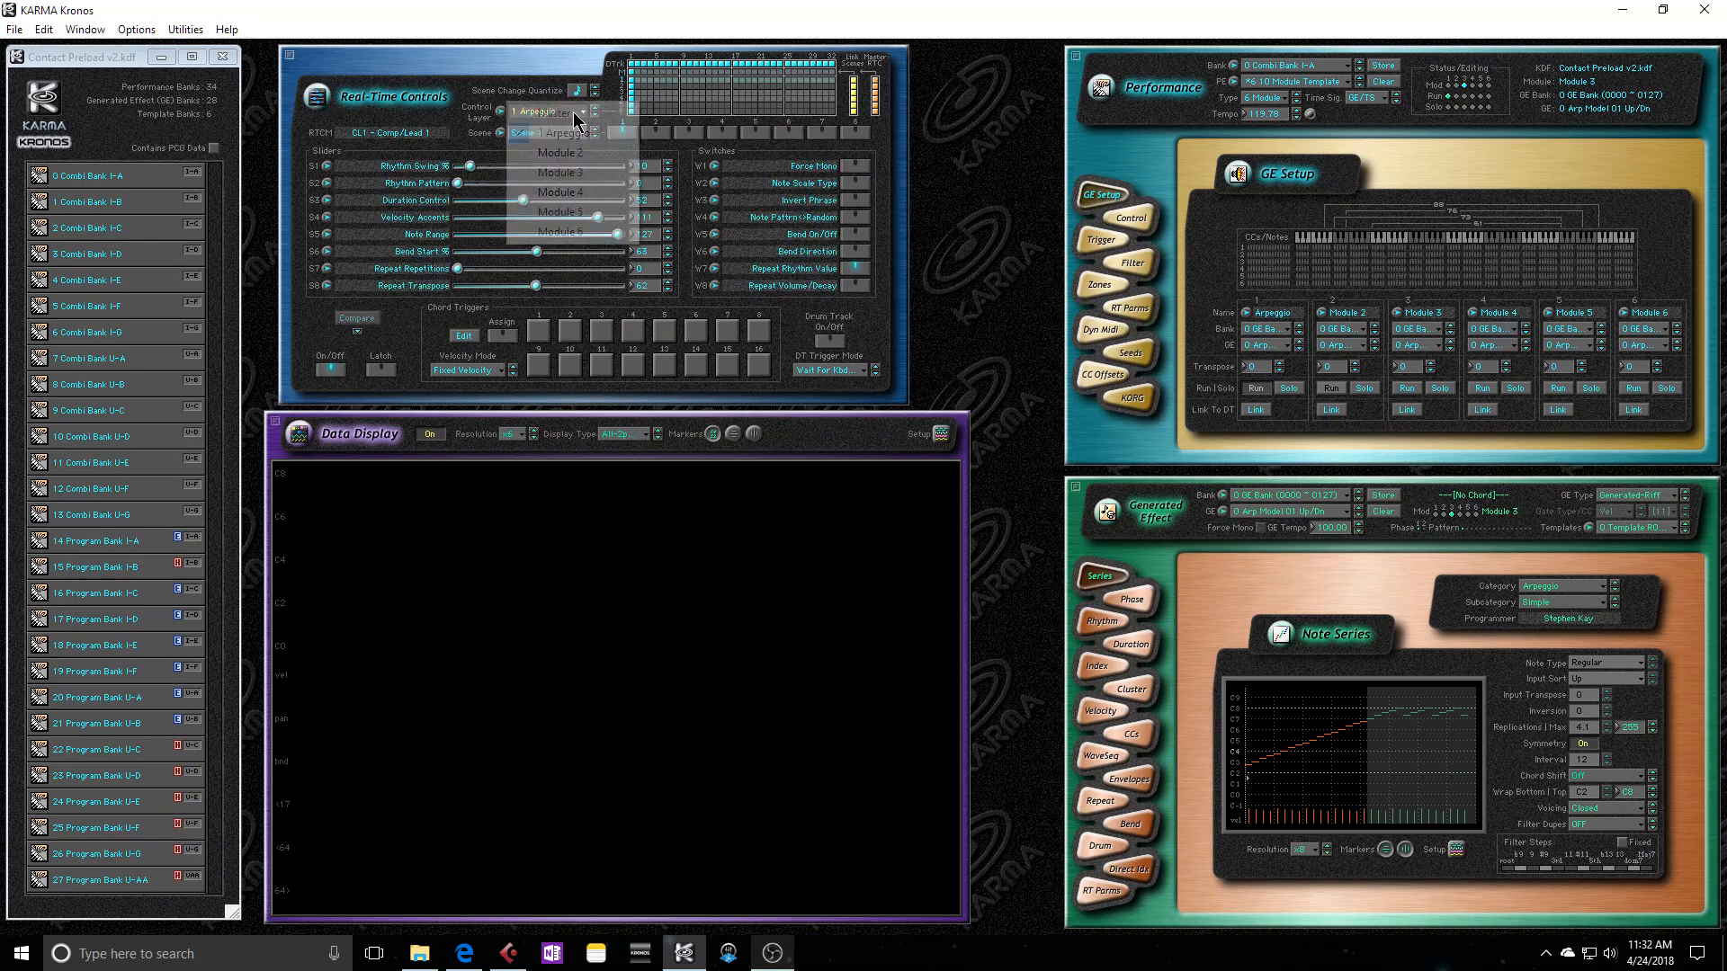
click(484, 115)
click(500, 111)
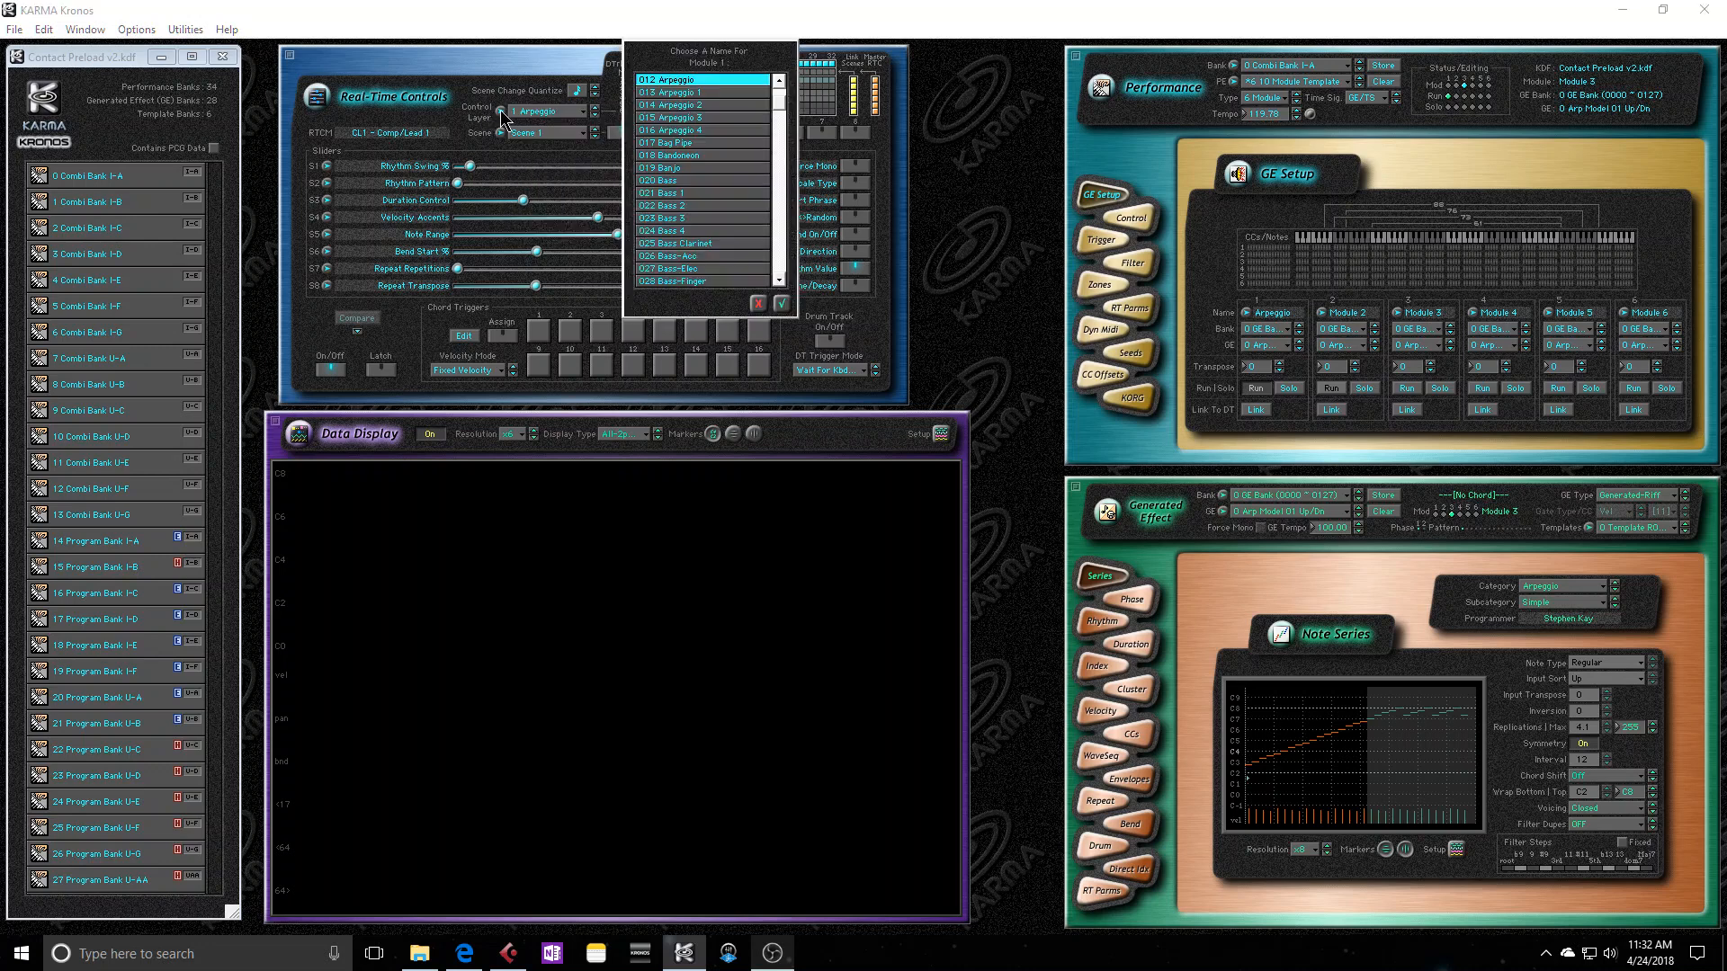
scroll(747, 159, up, 4)
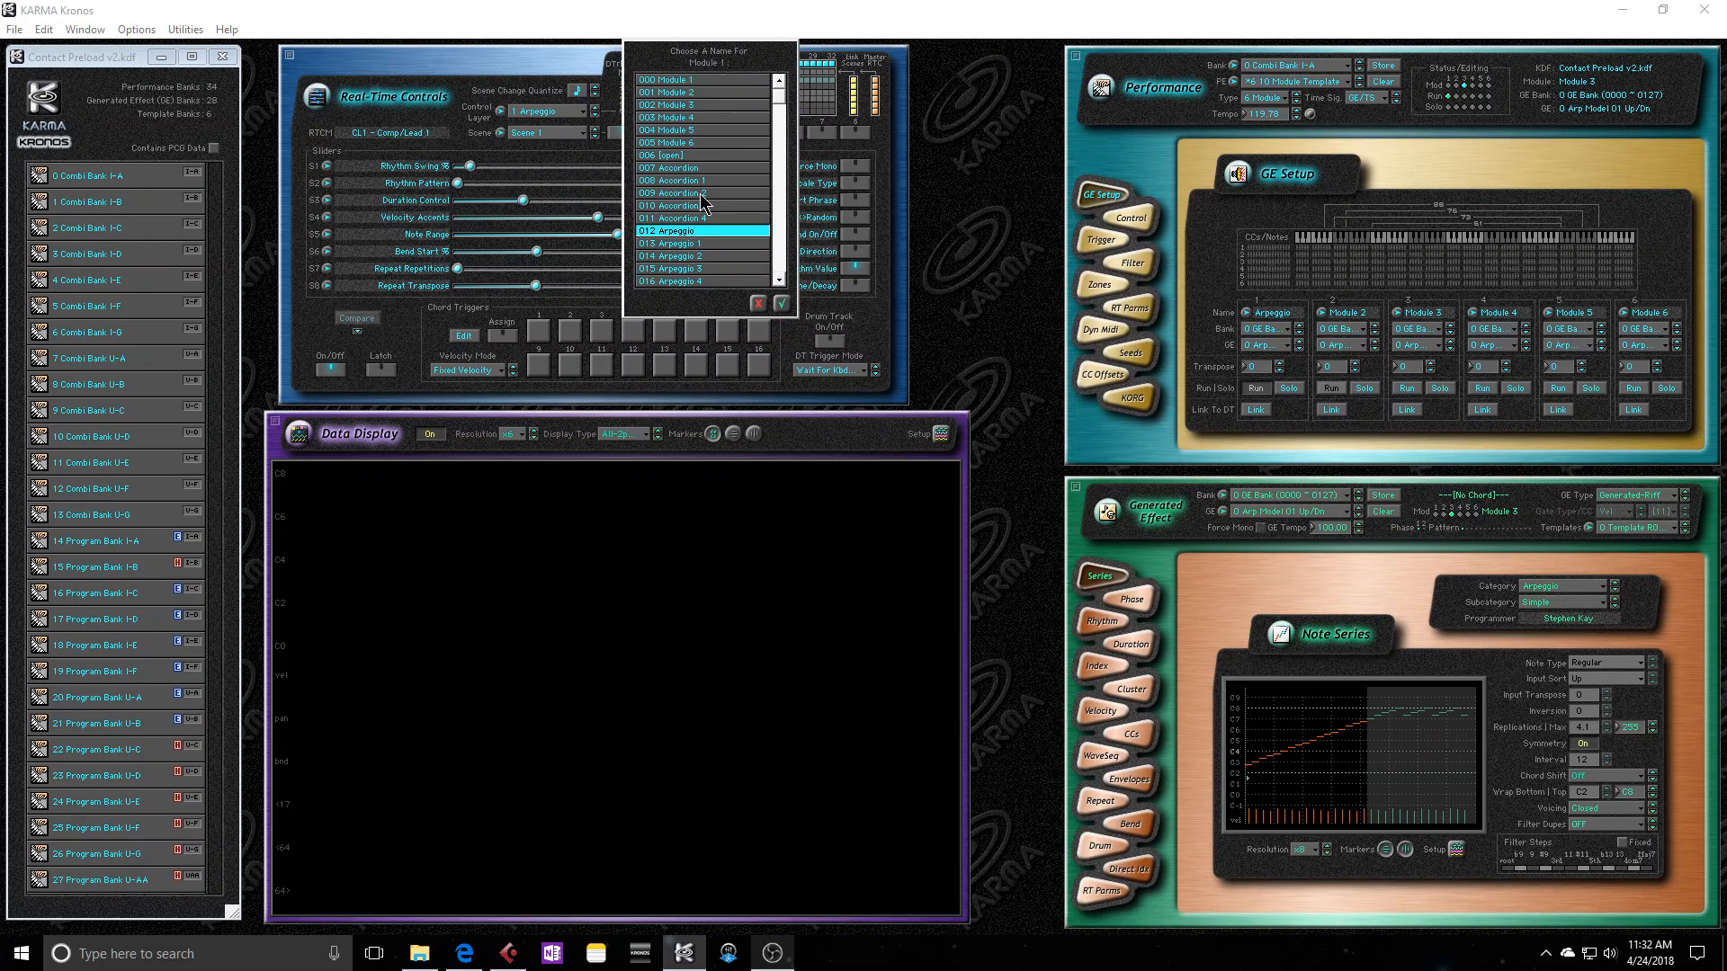
click(670, 168)
click(781, 303)
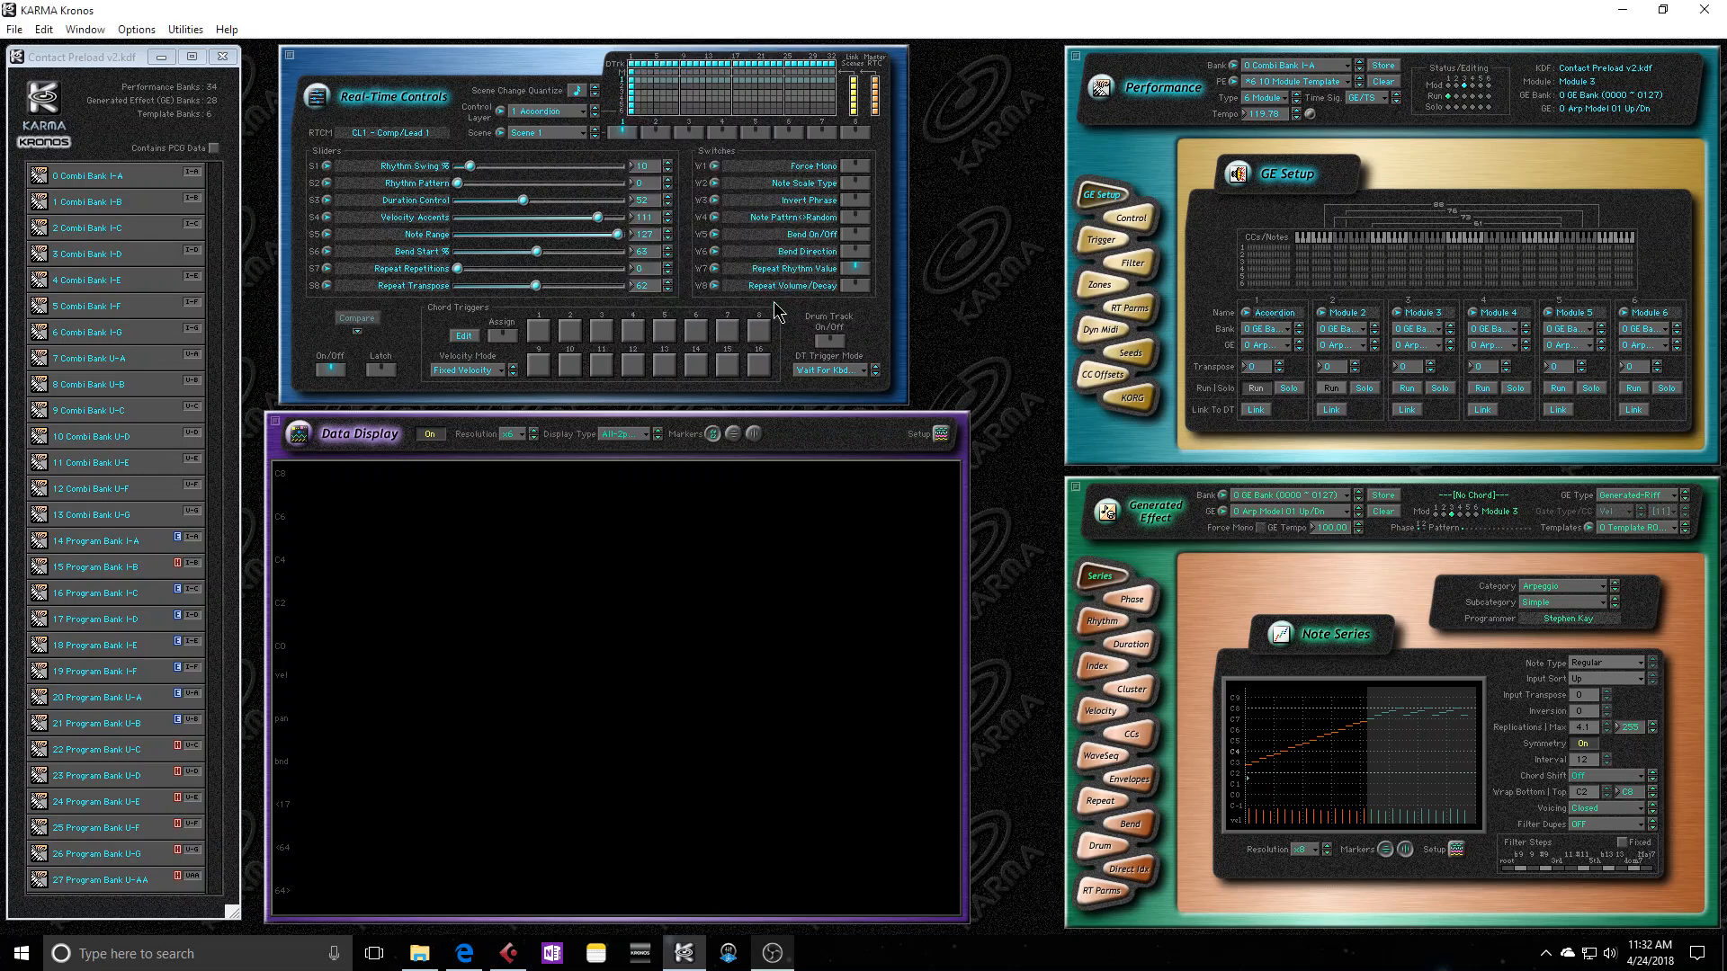
Rename the first module from Accordion to 004 Module 5 in the real-time controls.
click(513, 112)
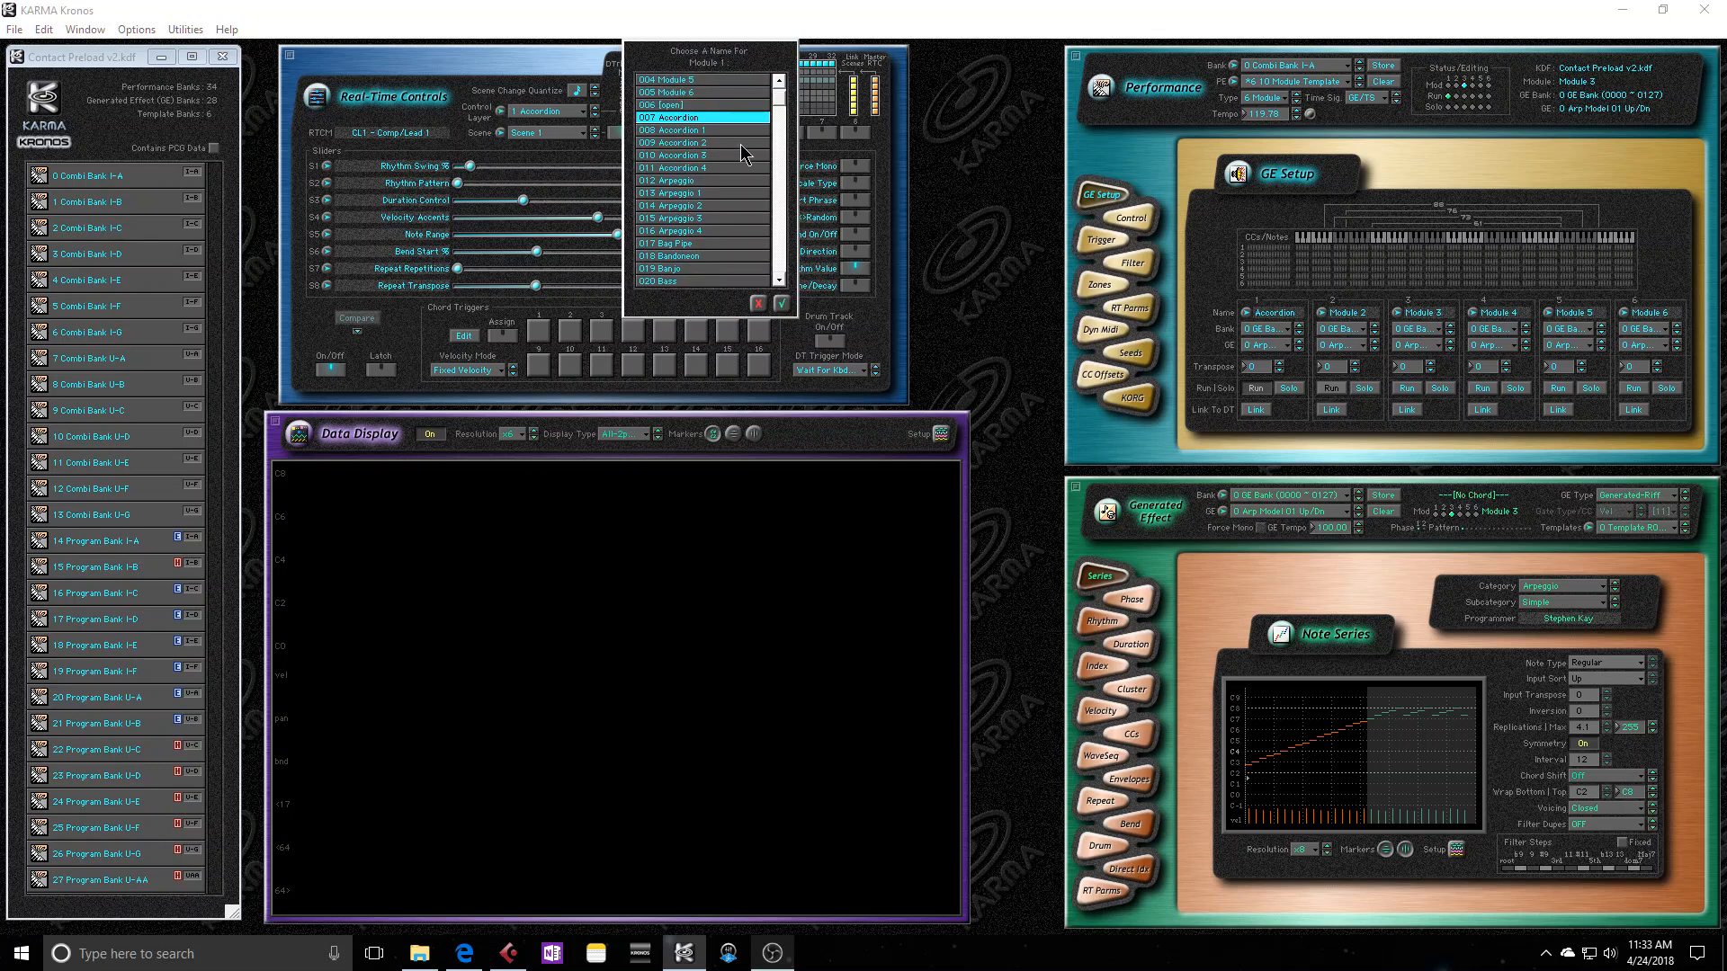
scroll(741, 144, up, 2)
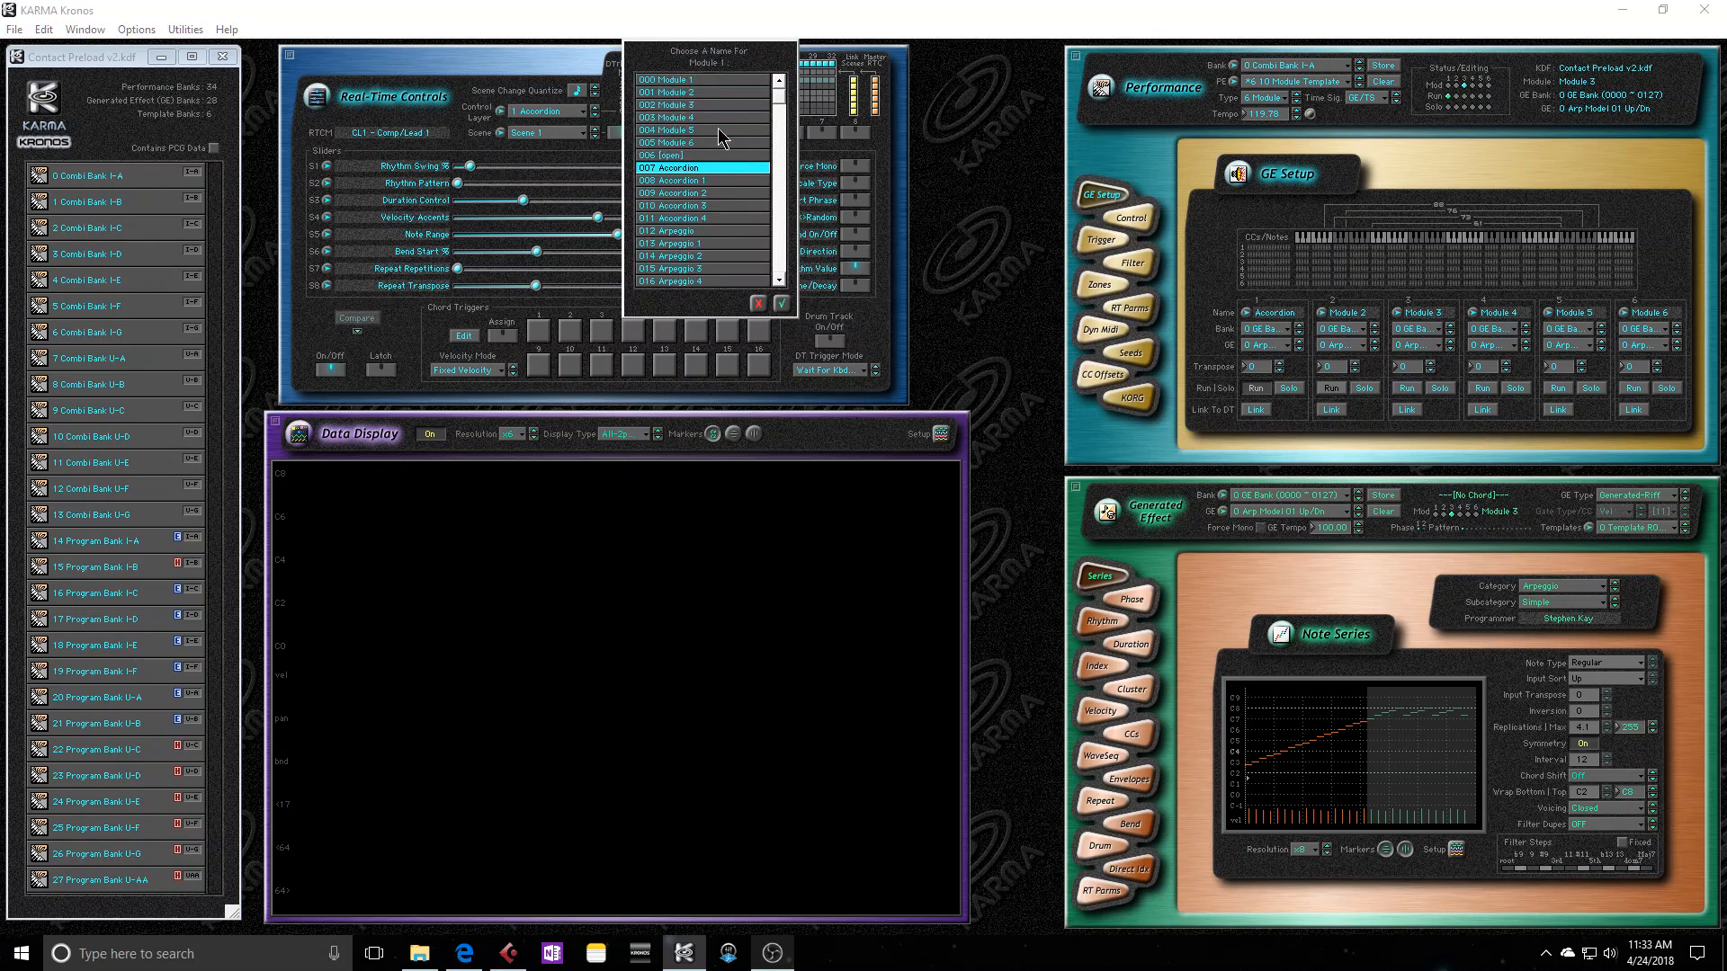
click(719, 131)
click(780, 304)
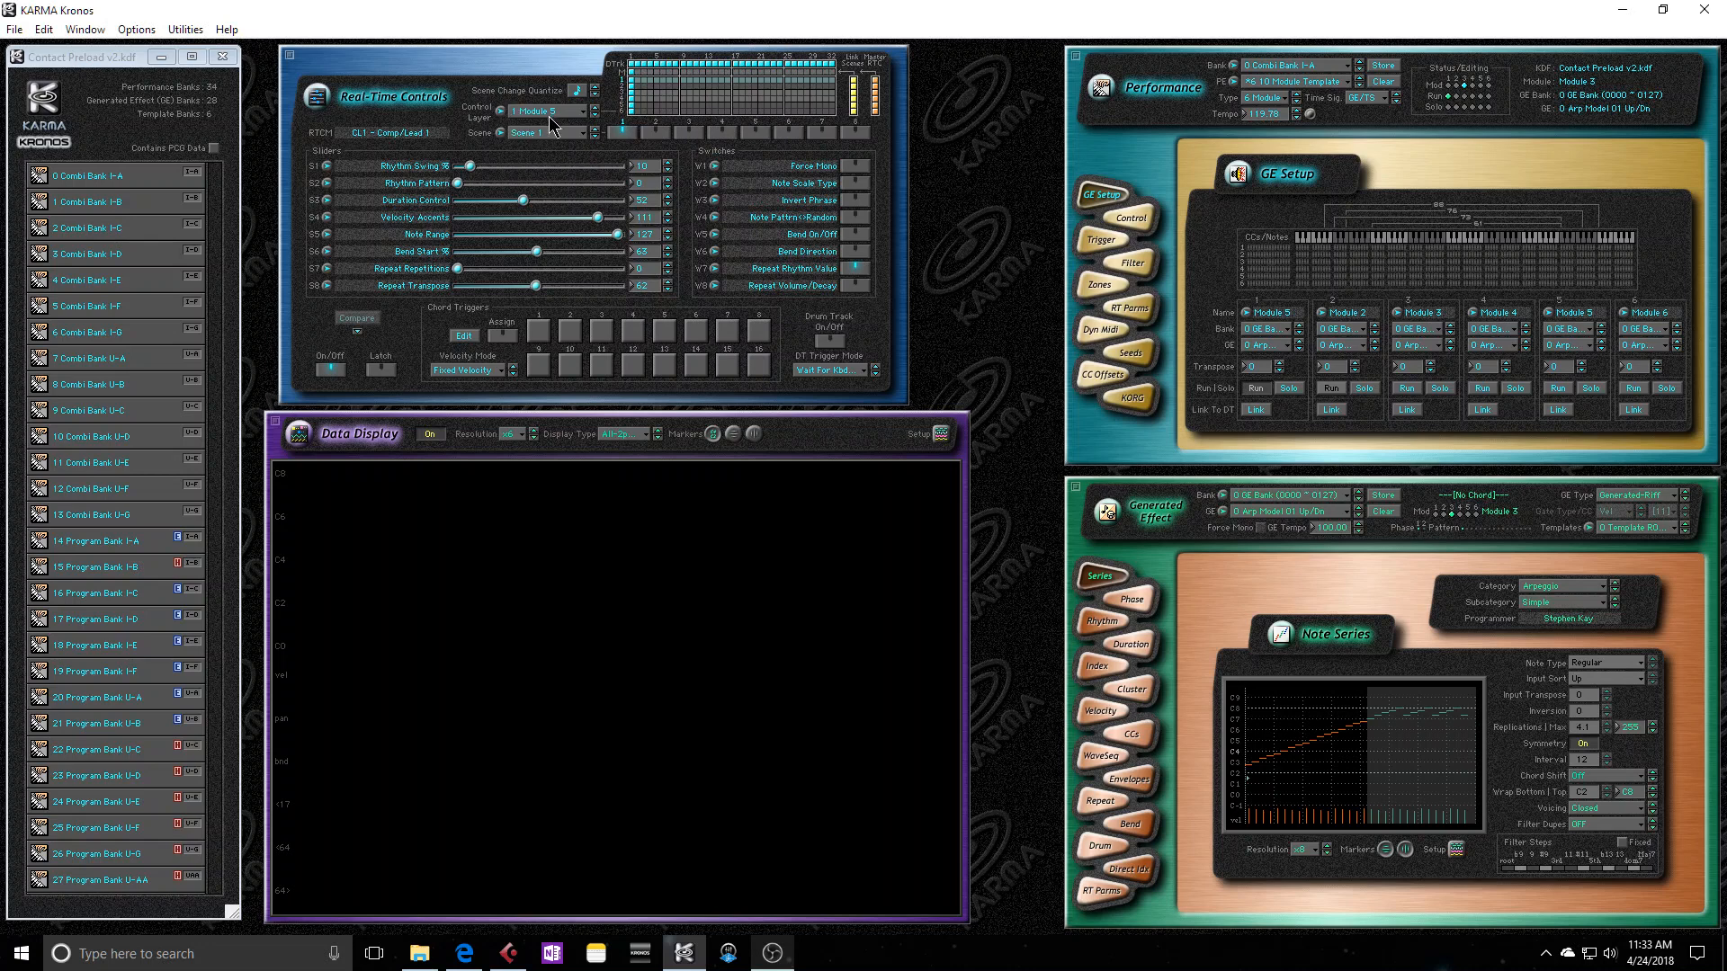
Give the first module its default name, 000 Module 1.
click(501, 110)
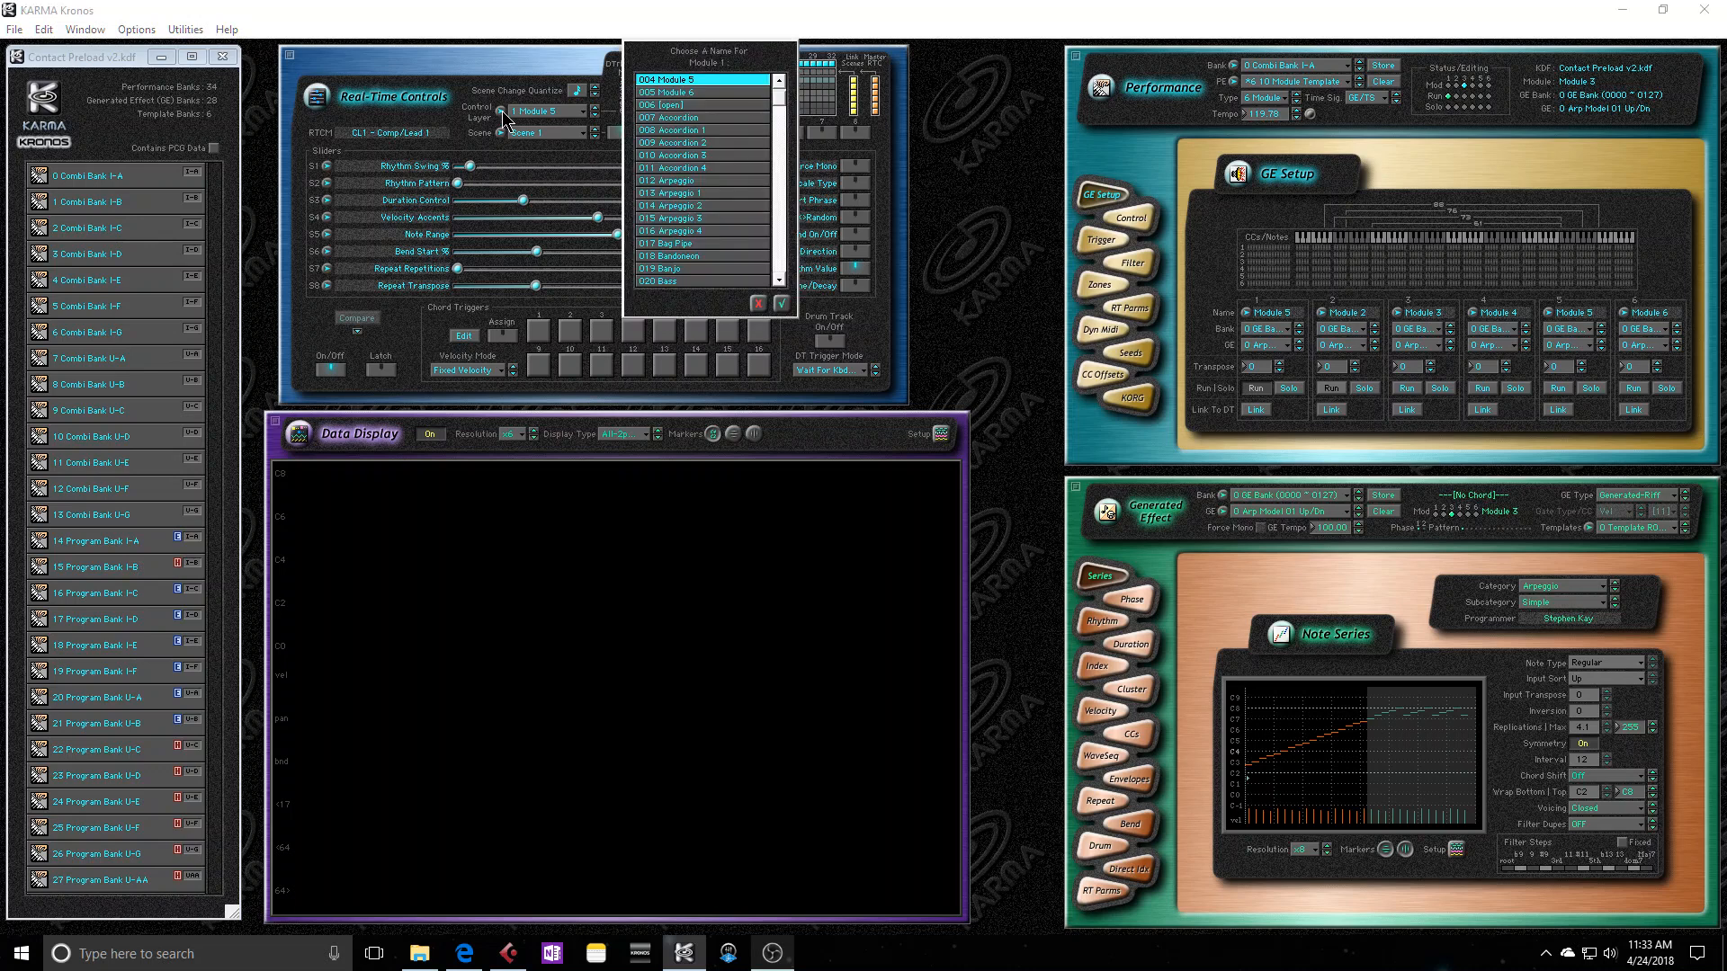
click(686, 80)
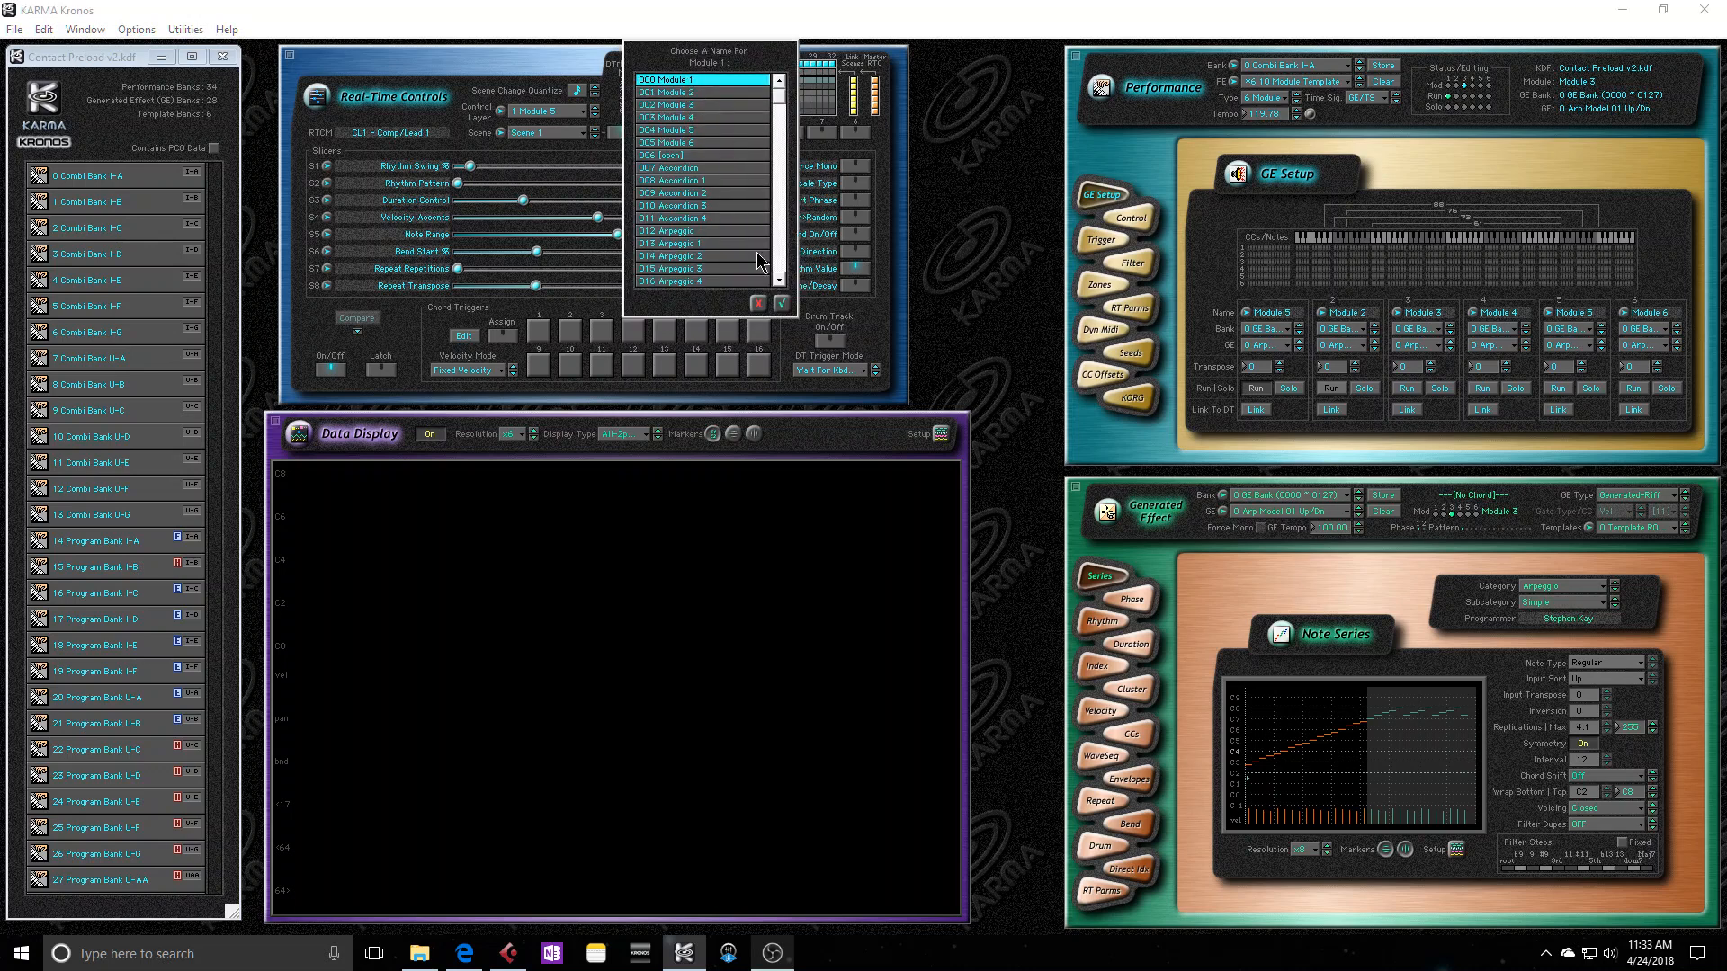
click(781, 303)
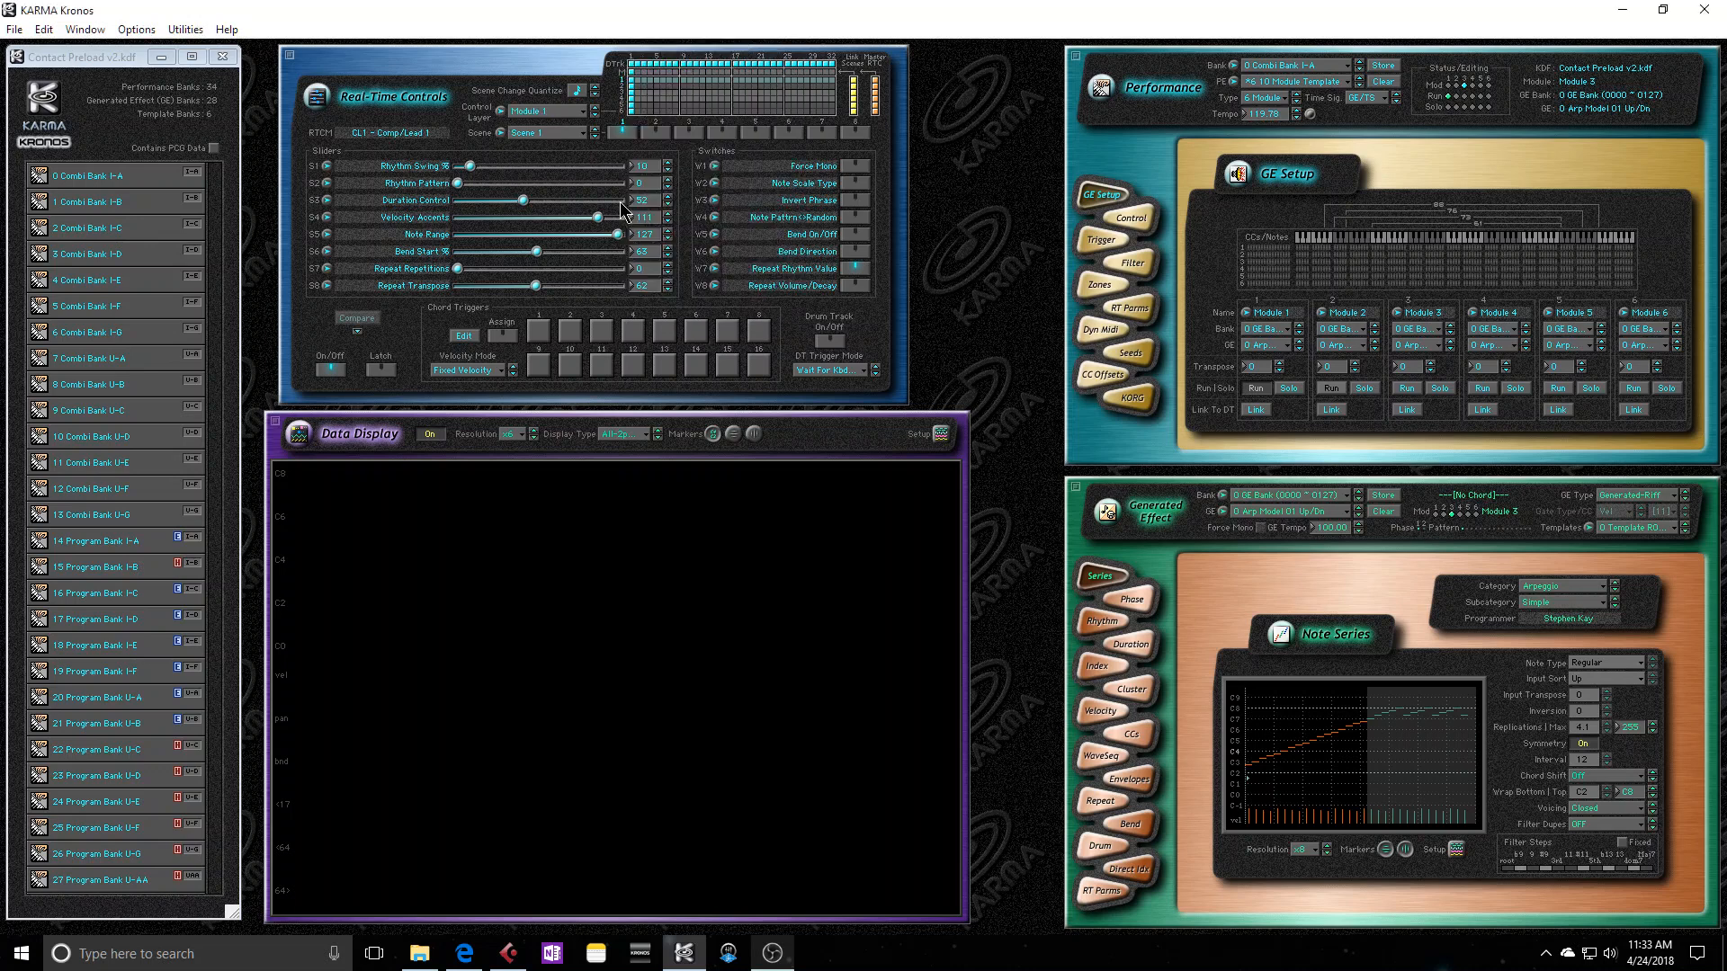
Look over the list of scenes, and rename Scene 1 of the Module 1 layer to Bridge.
click(558, 132)
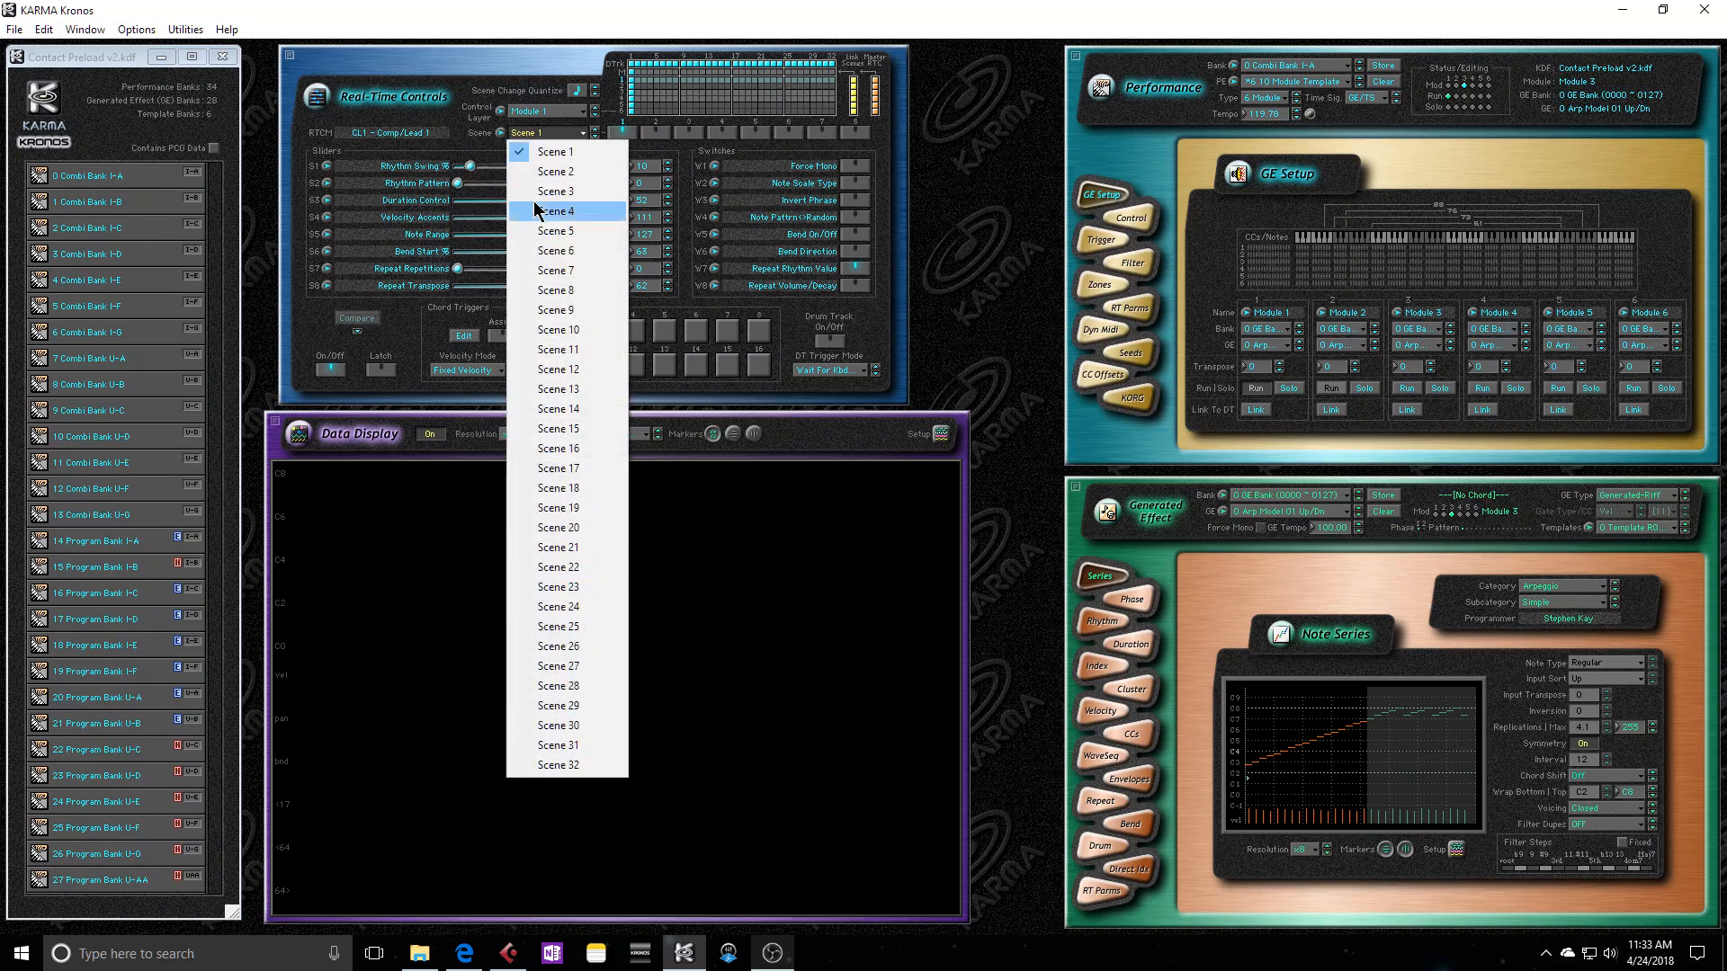
click(459, 138)
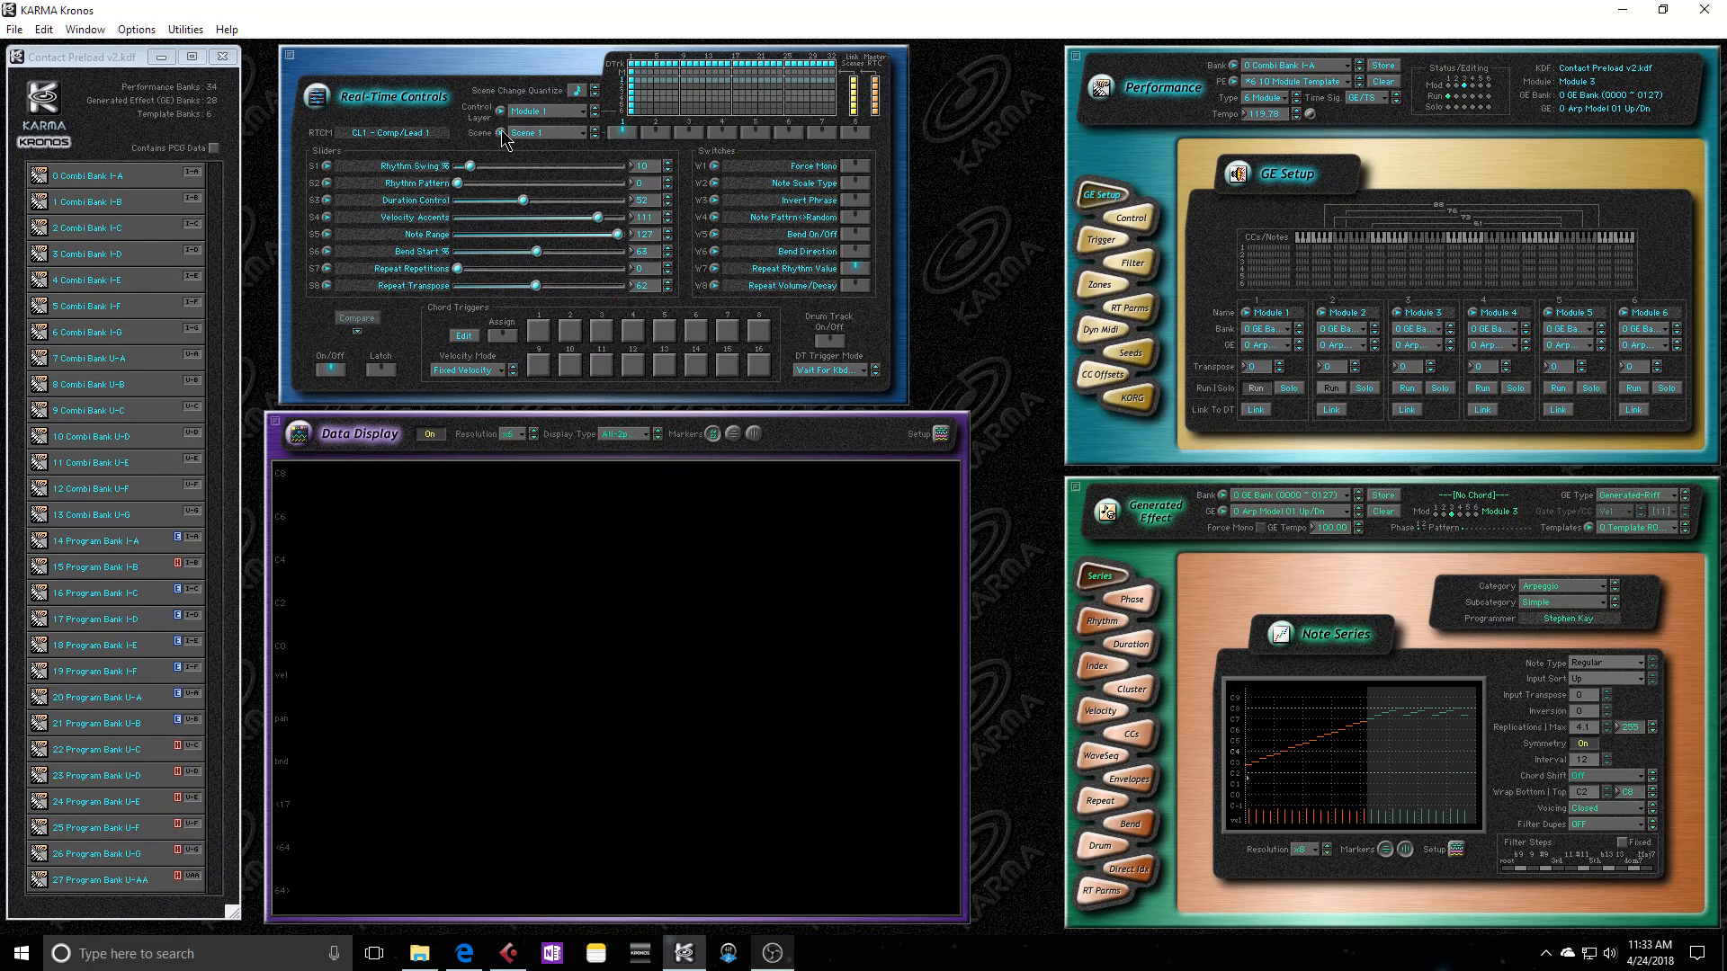
click(501, 134)
scroll(731, 185, down, 8)
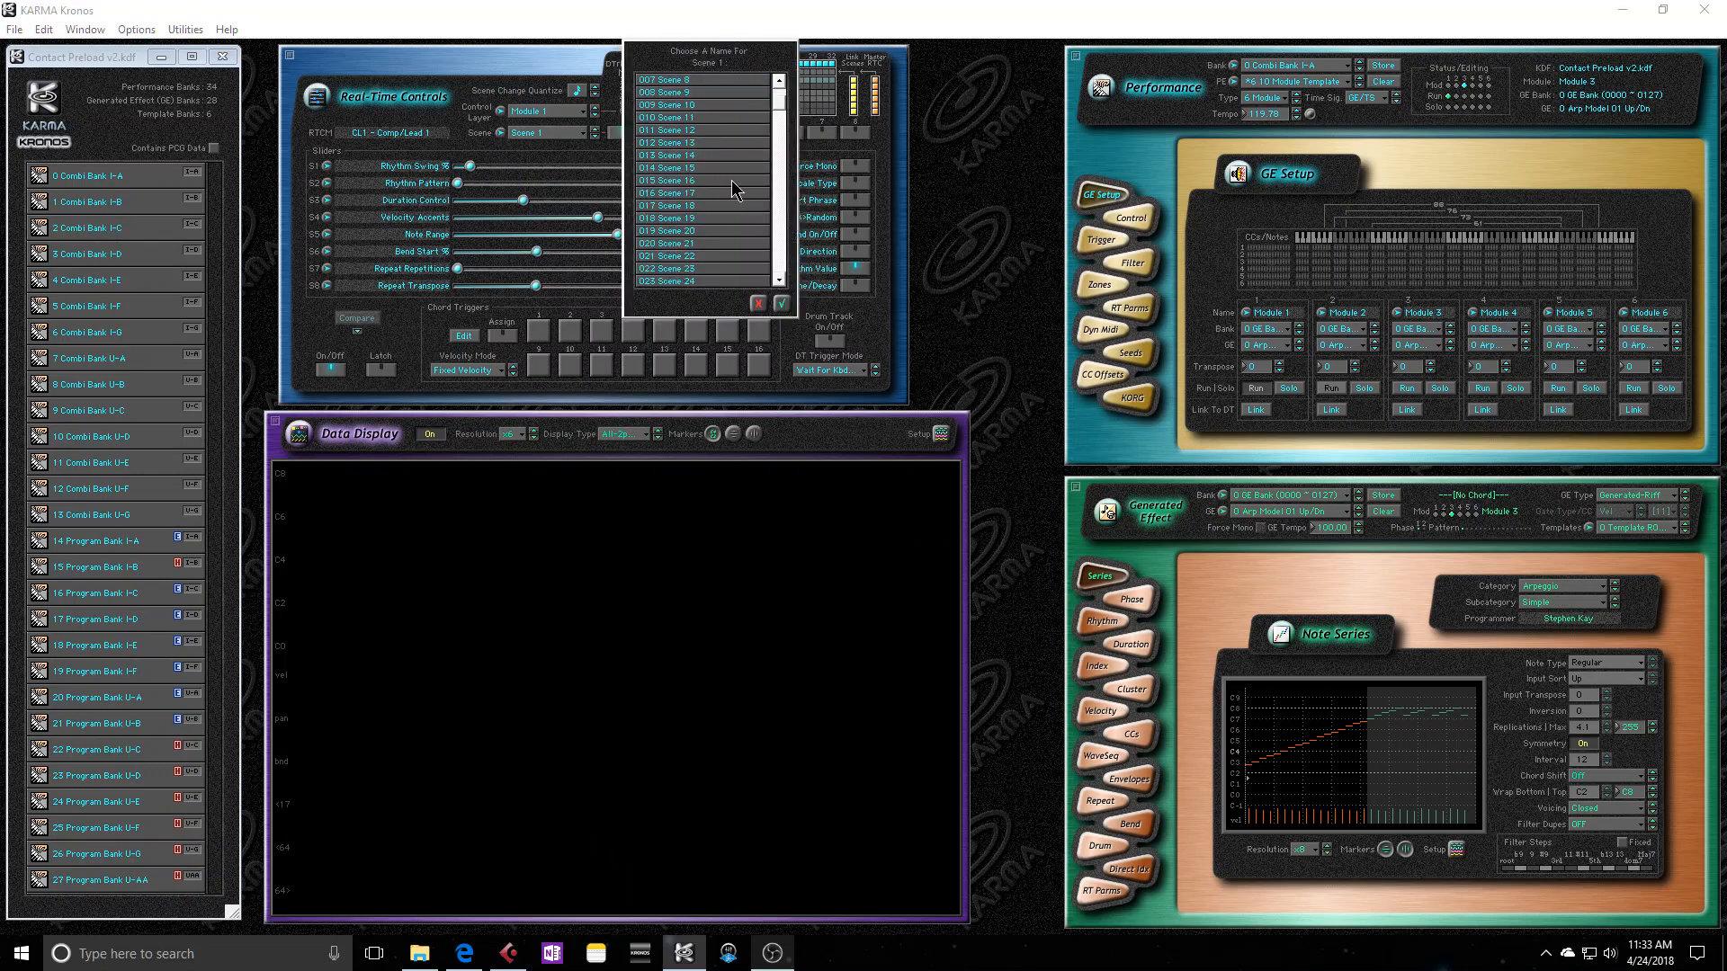
scroll(731, 184, down, 2)
click(683, 257)
click(781, 305)
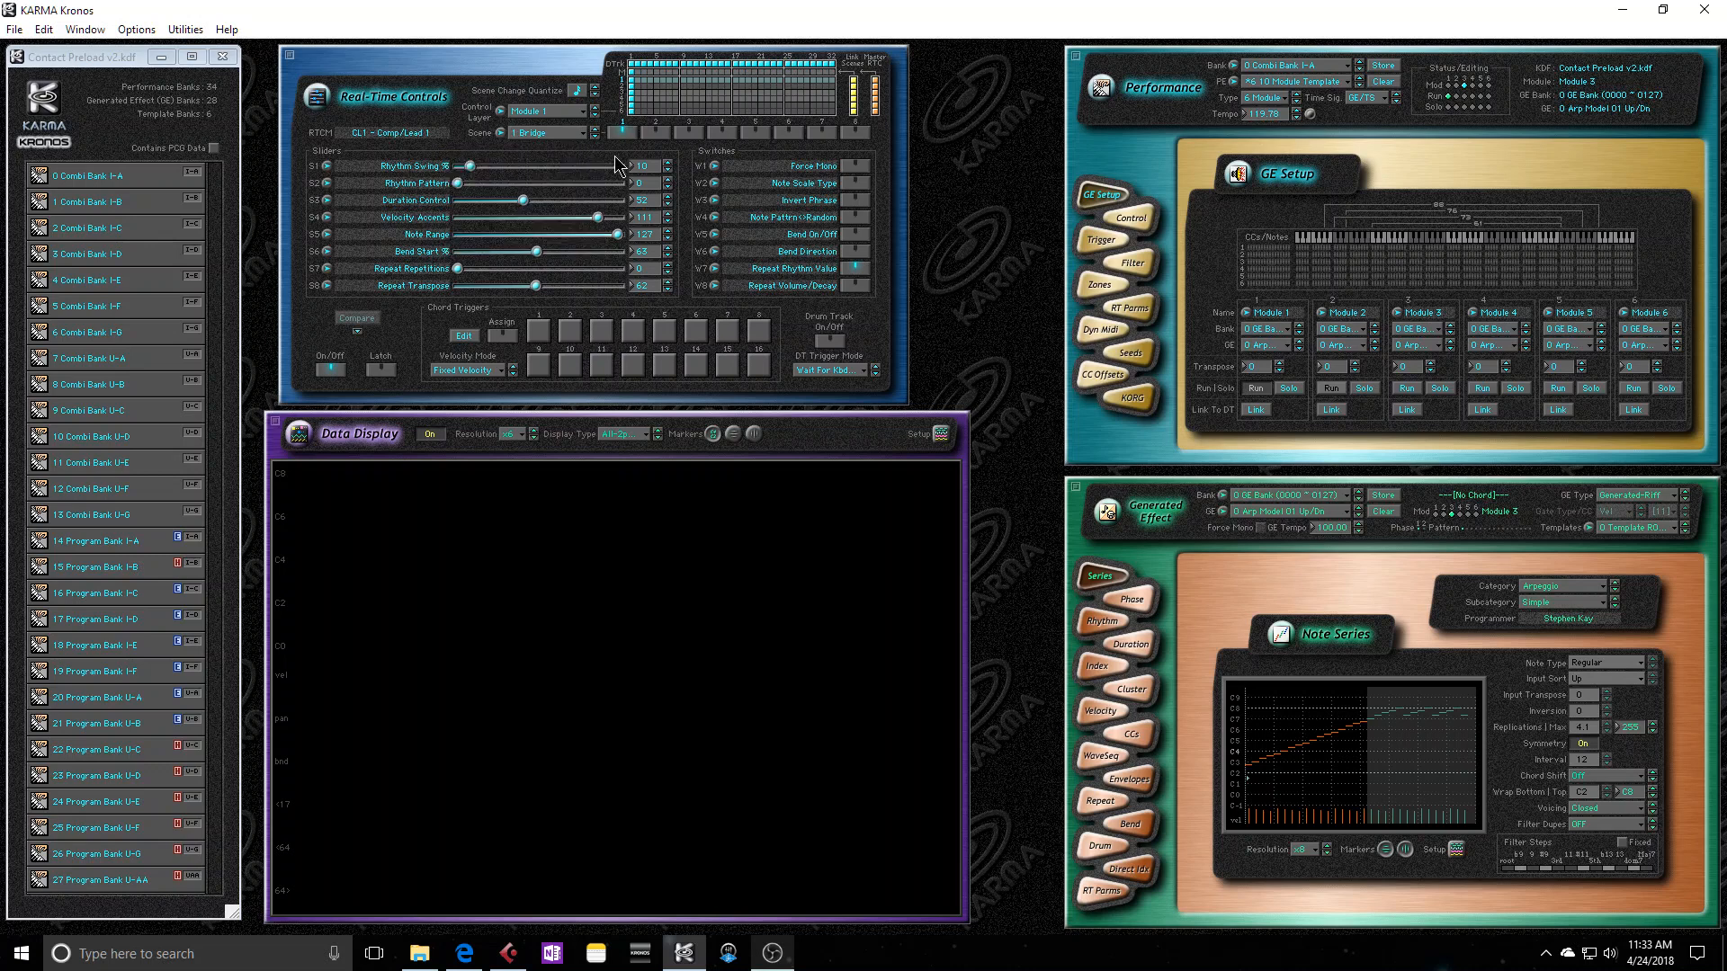
Switch the control layer to Master and rename its Scene 1 to 033 Break.
click(594, 115)
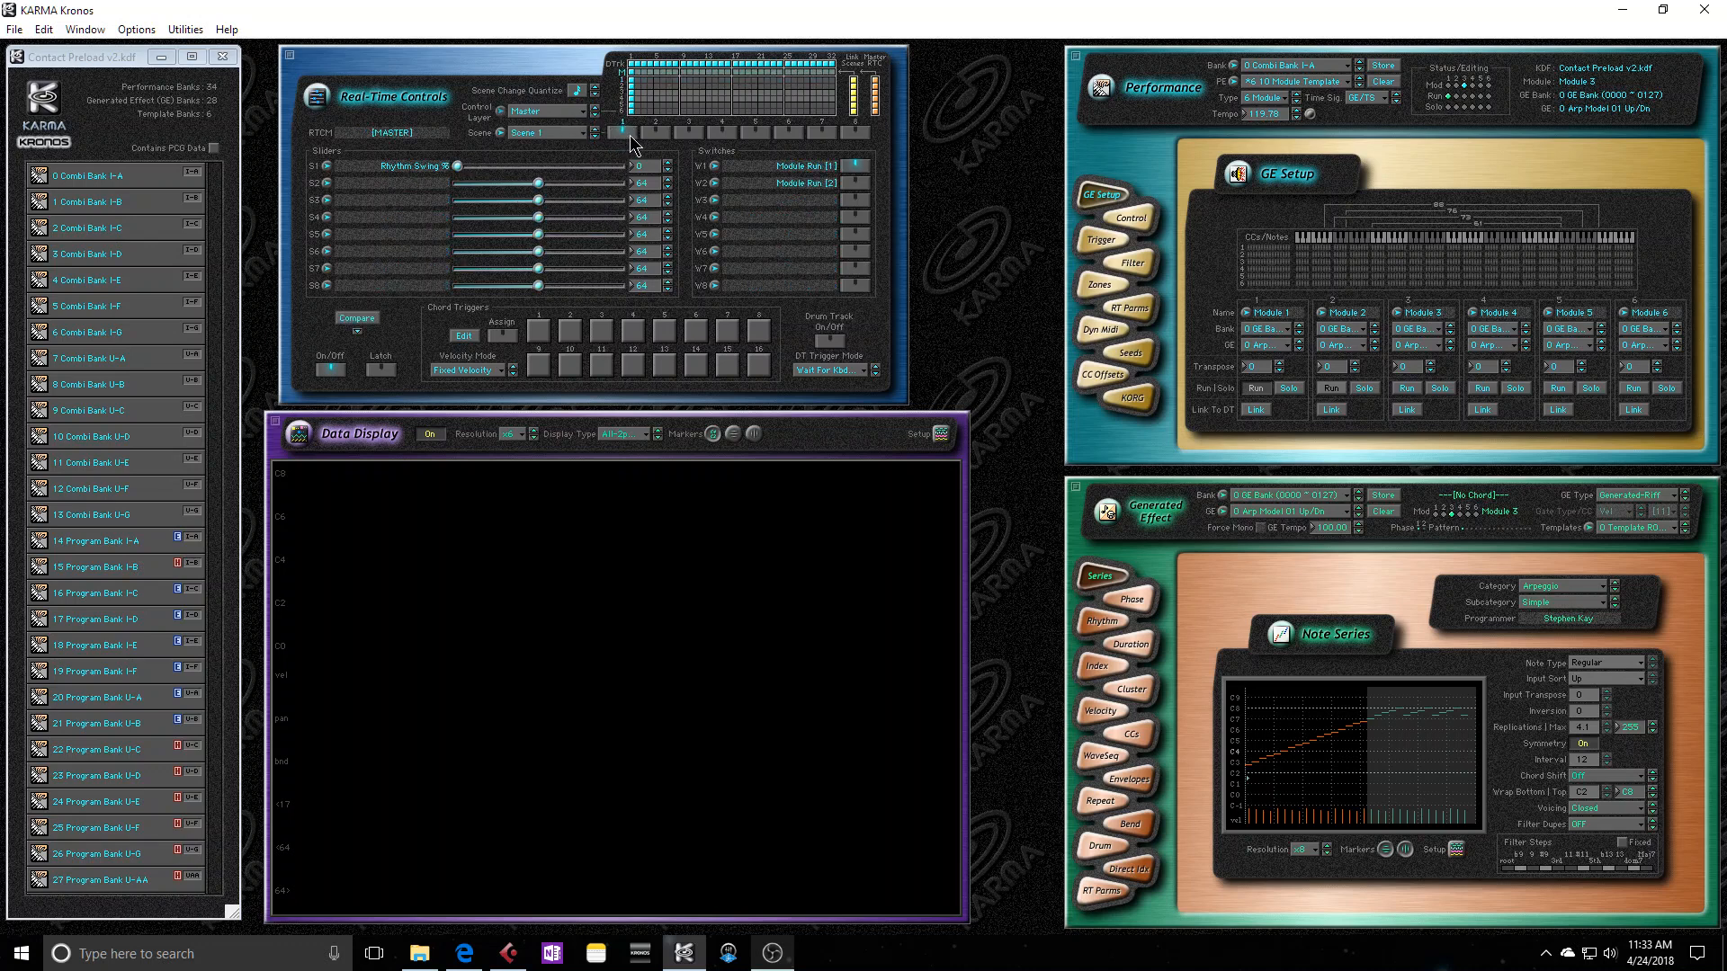
click(500, 132)
scroll(704, 217, down, 5)
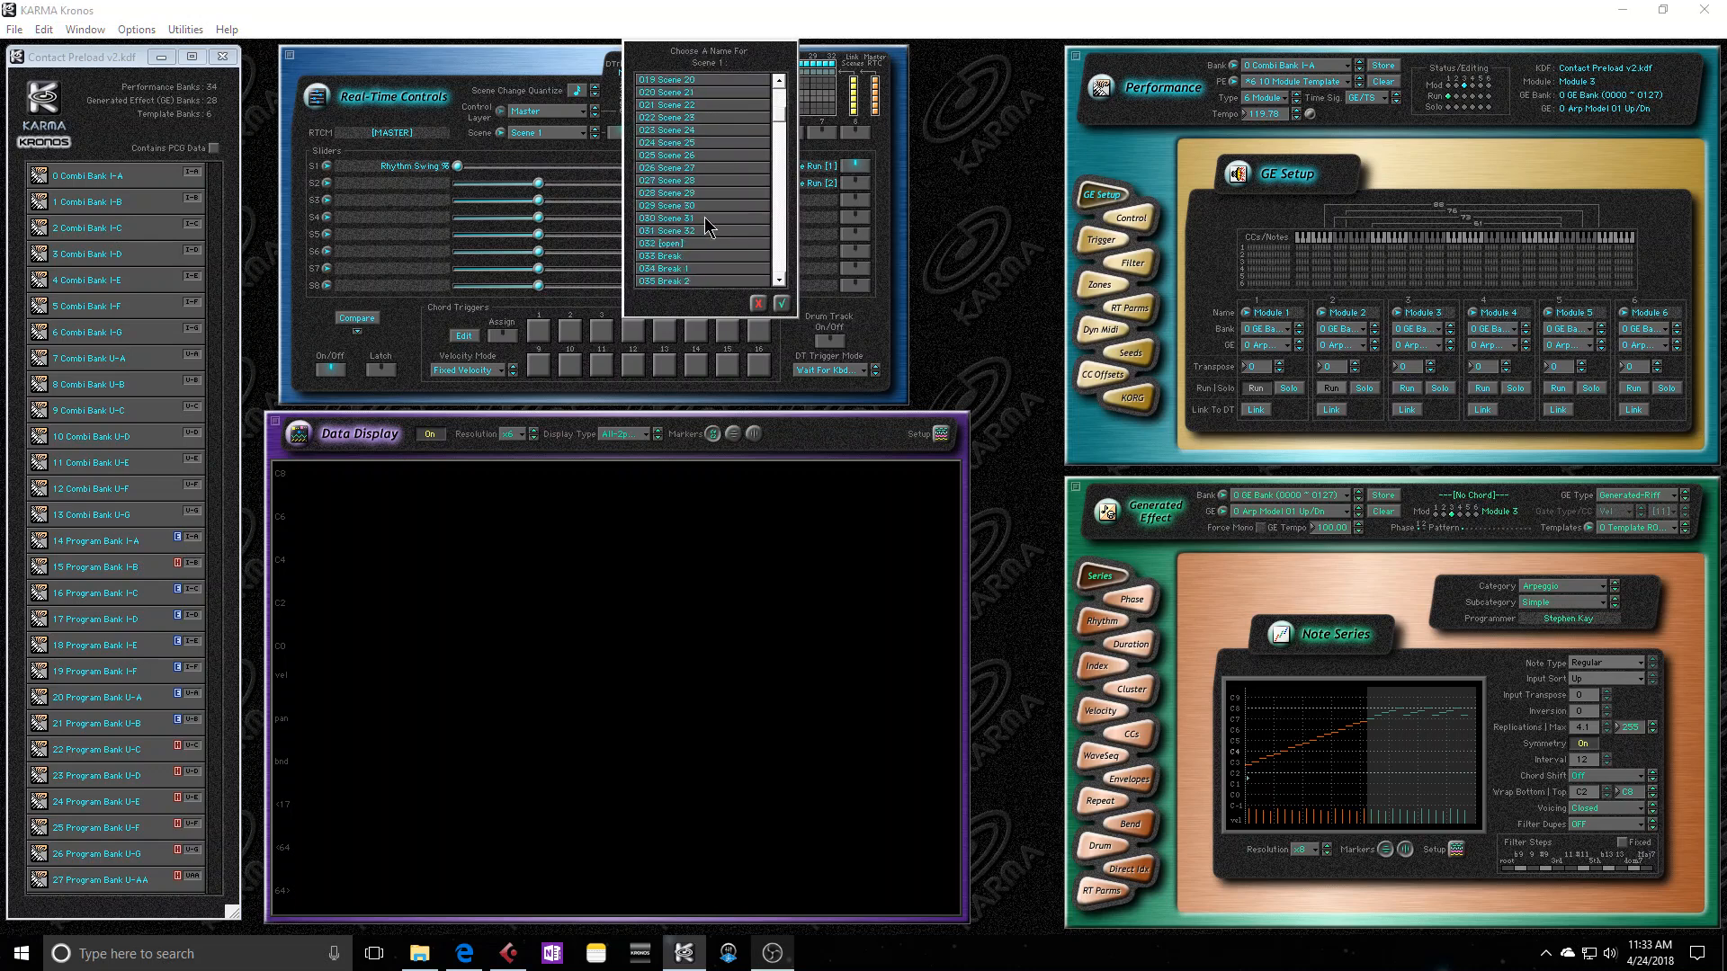
scroll(704, 218, down, 4)
click(700, 206)
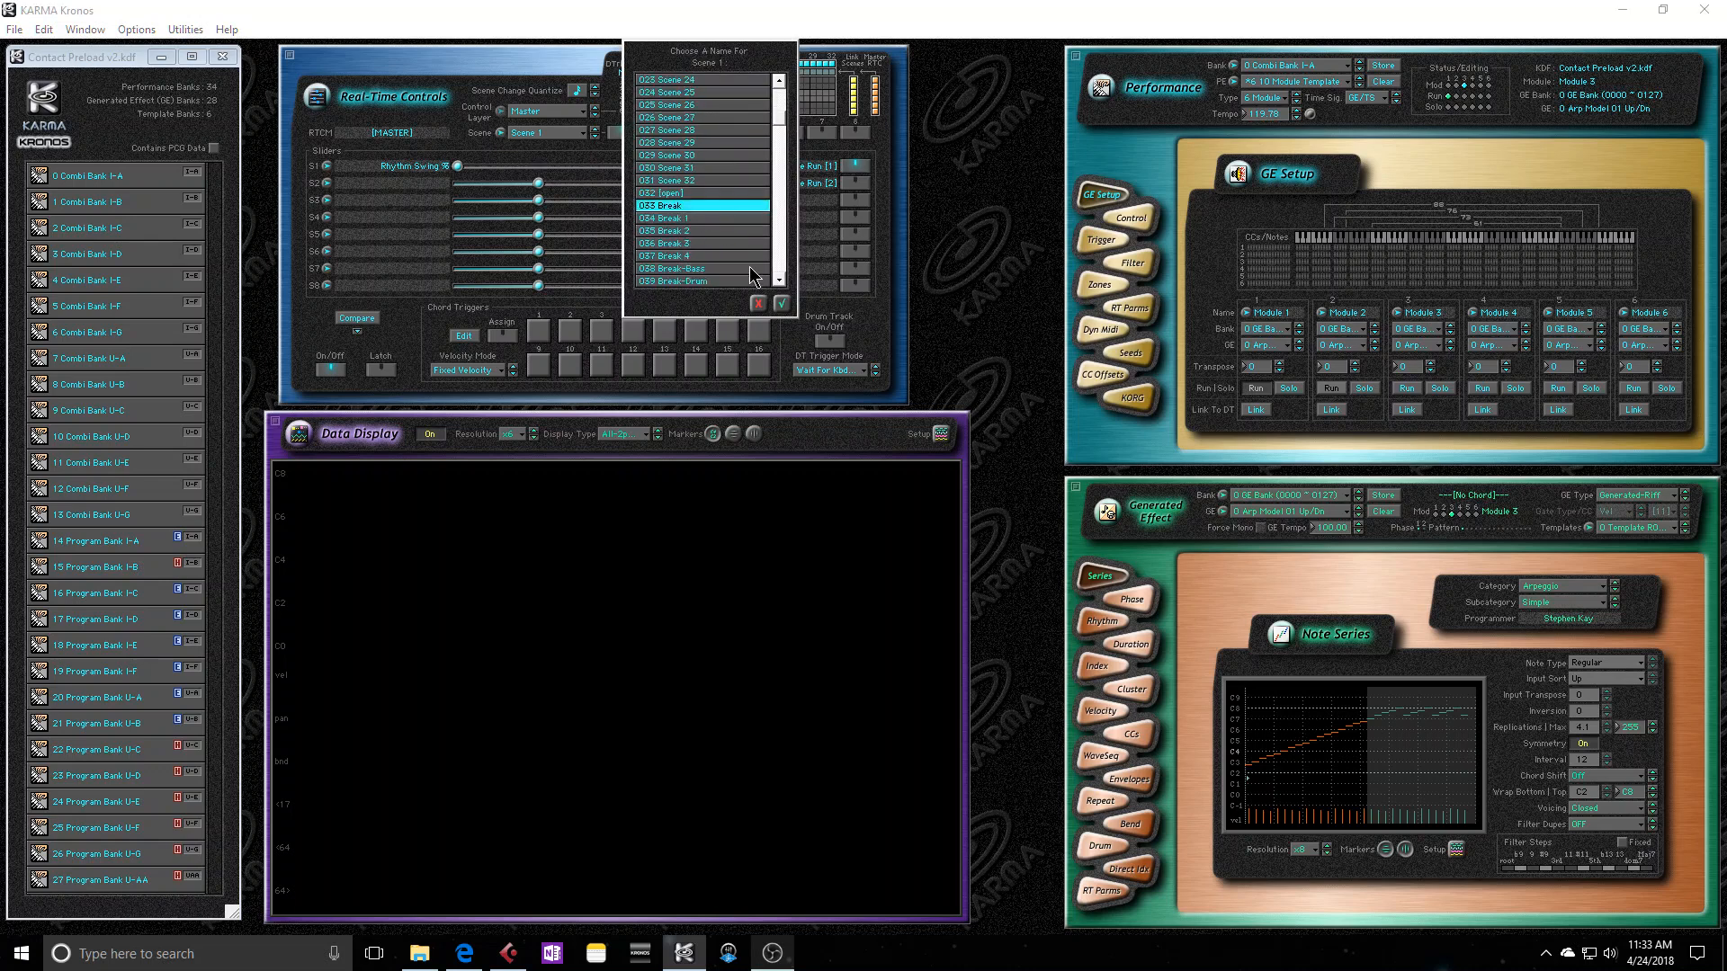
click(781, 306)
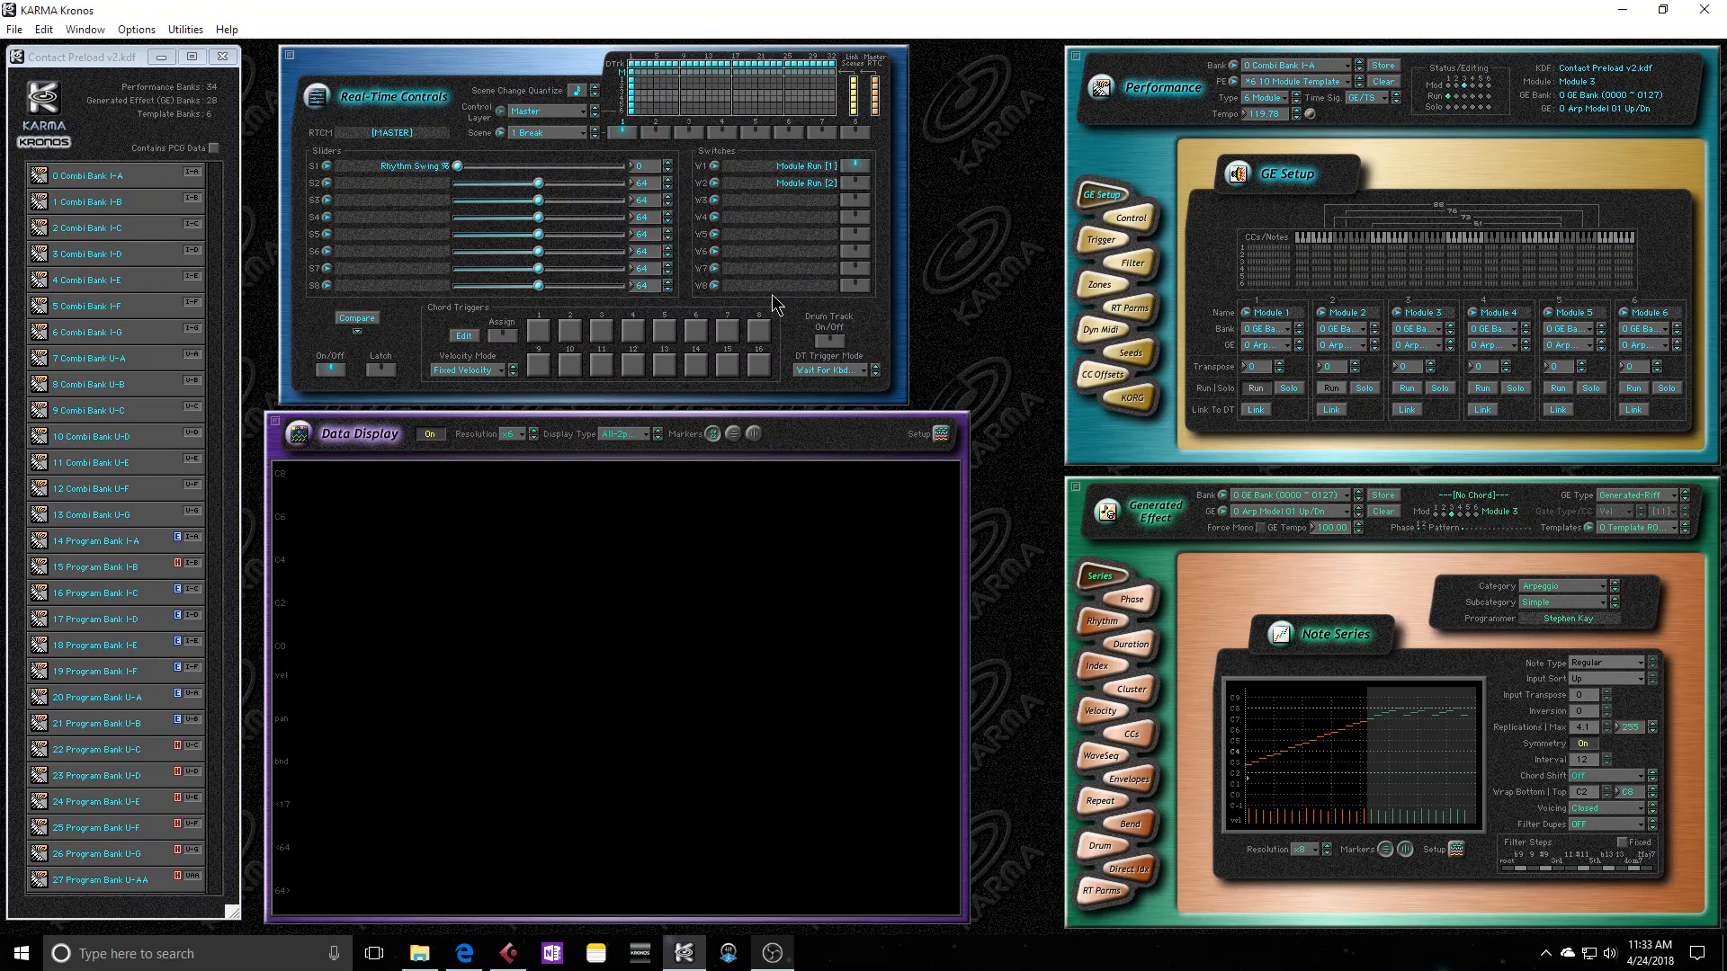
Give the Master layer's first scene its default name, 000 Scene 1.
click(538, 132)
click(487, 141)
click(500, 133)
scroll(712, 142, up, 5)
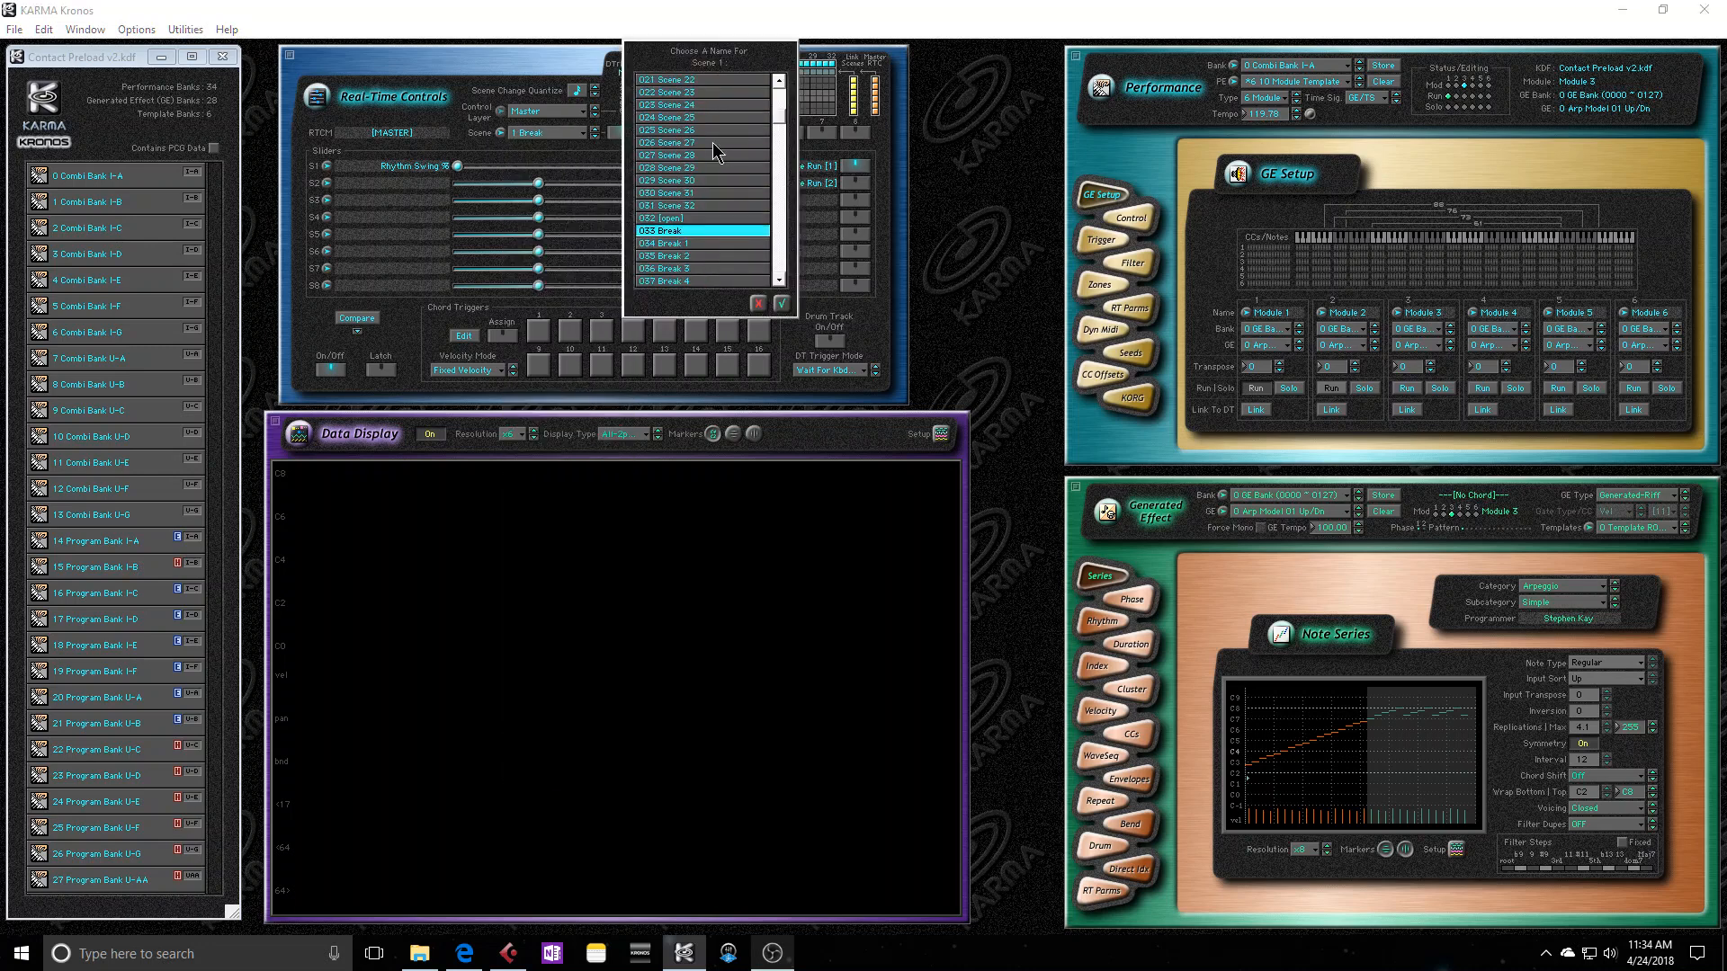
scroll(712, 142, up, 6)
drag(782, 102, 777, 63)
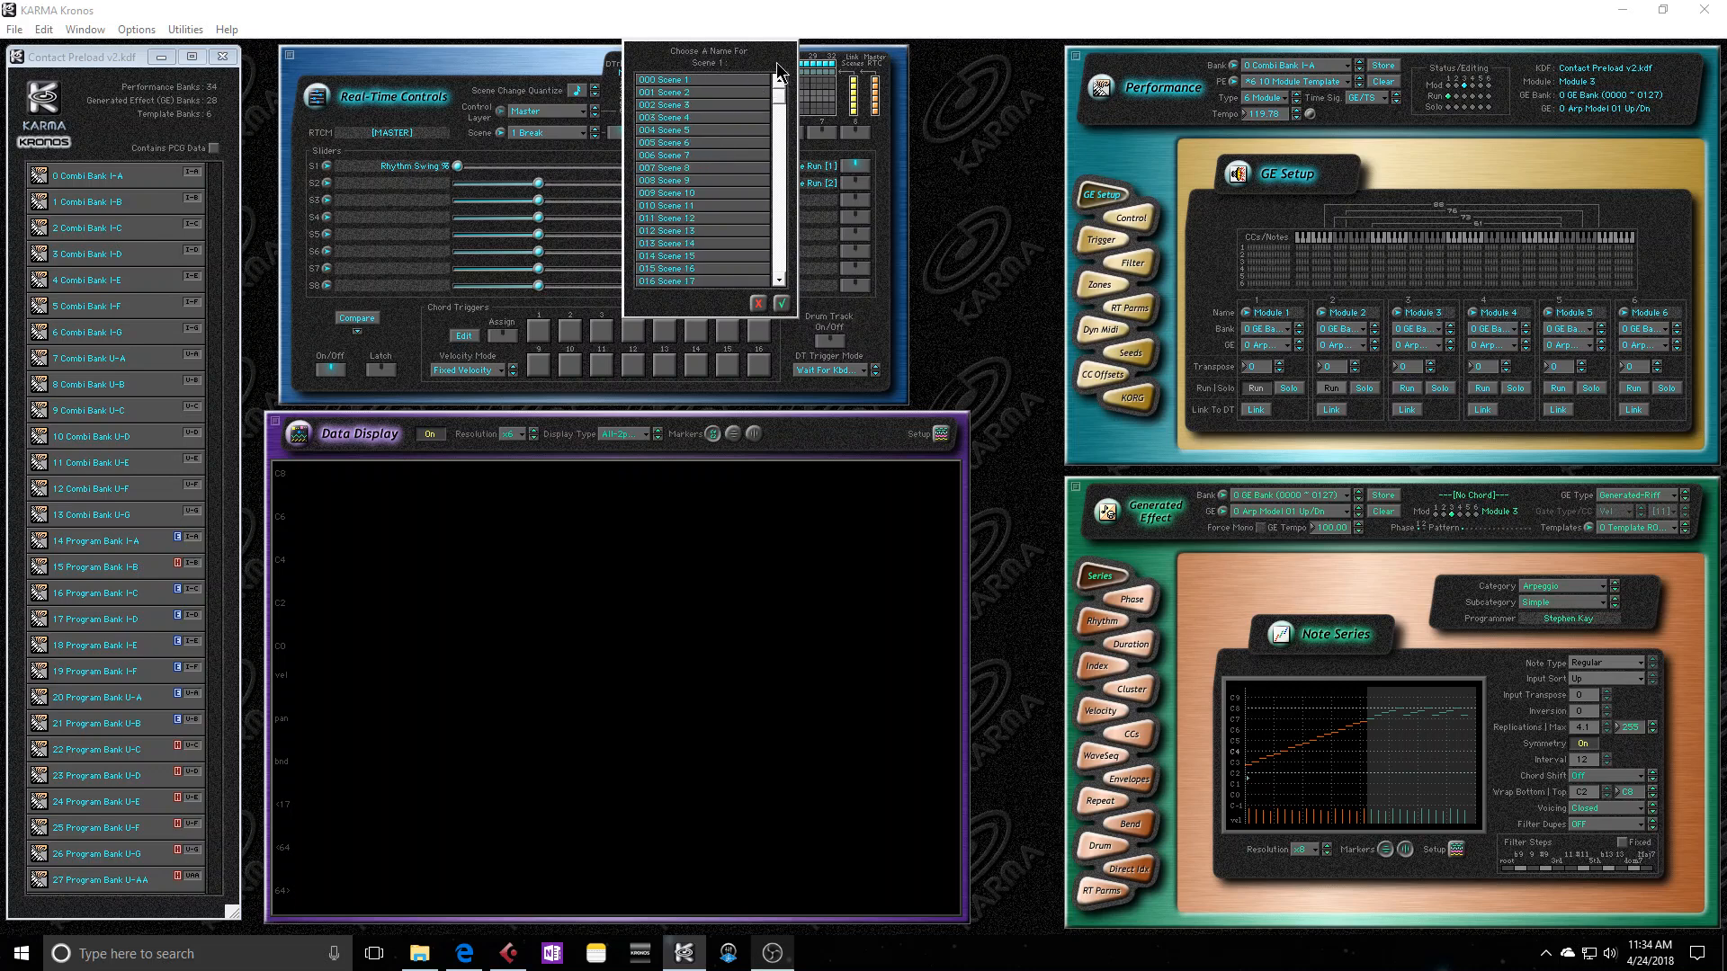
double_click(723, 79)
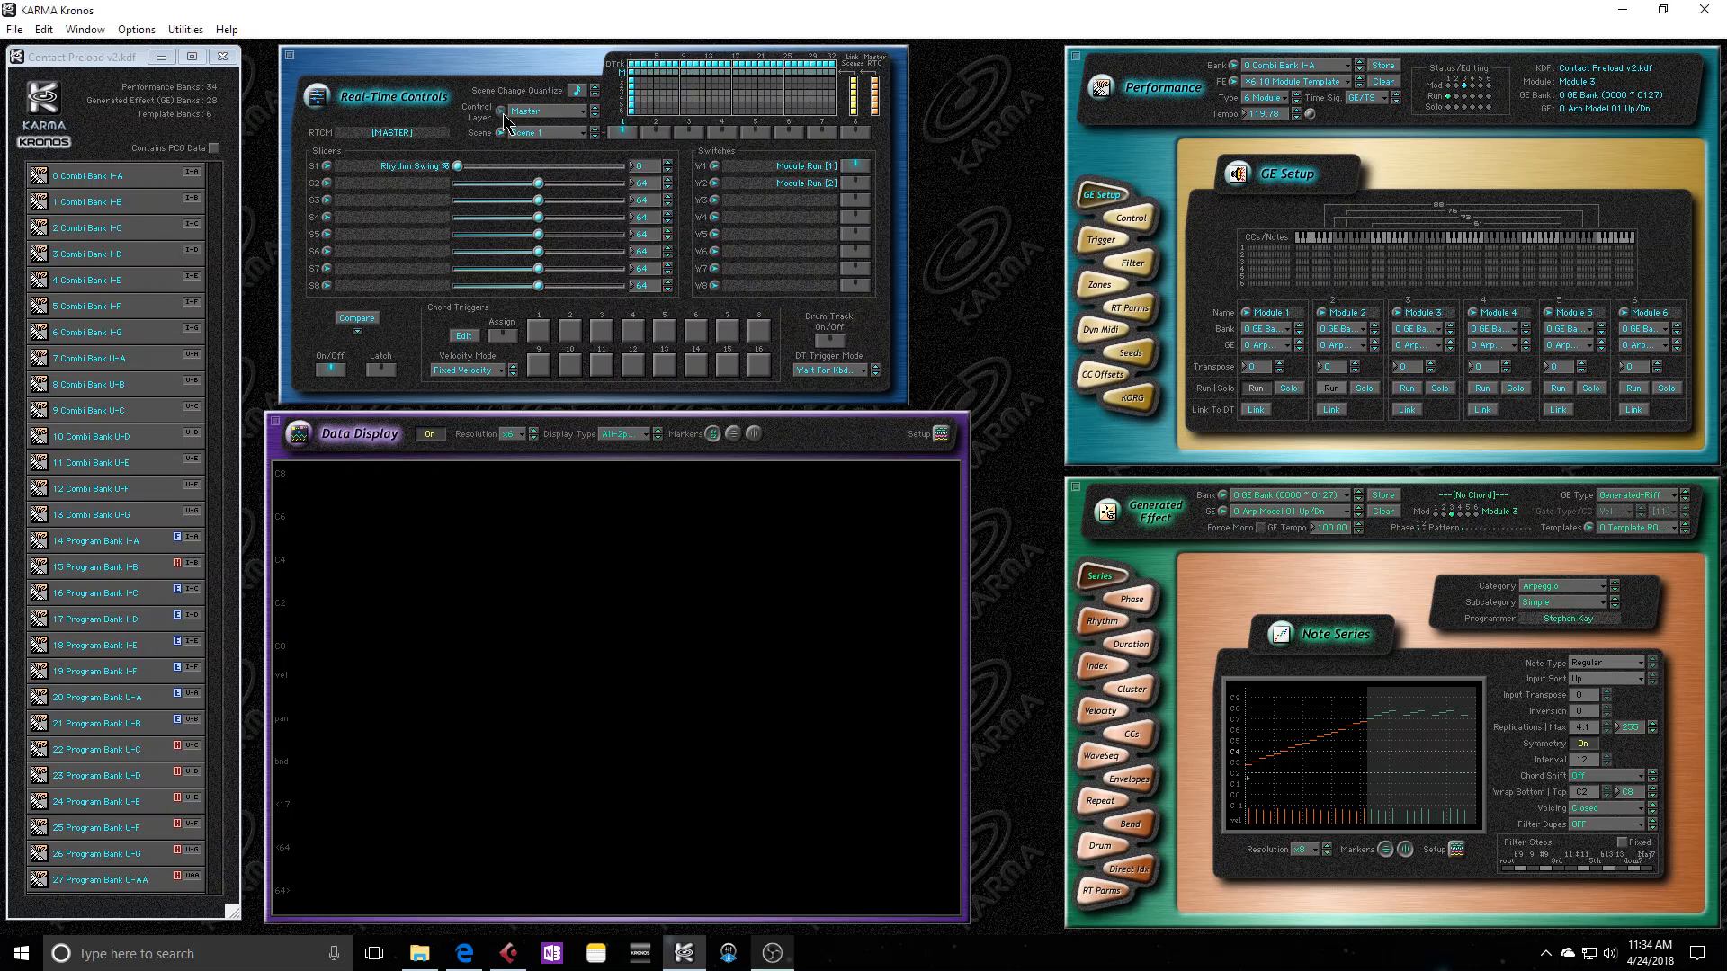
Switch the control layer to Module 1 and rename its Bridge scene to the default 000 Scene 1.
click(594, 115)
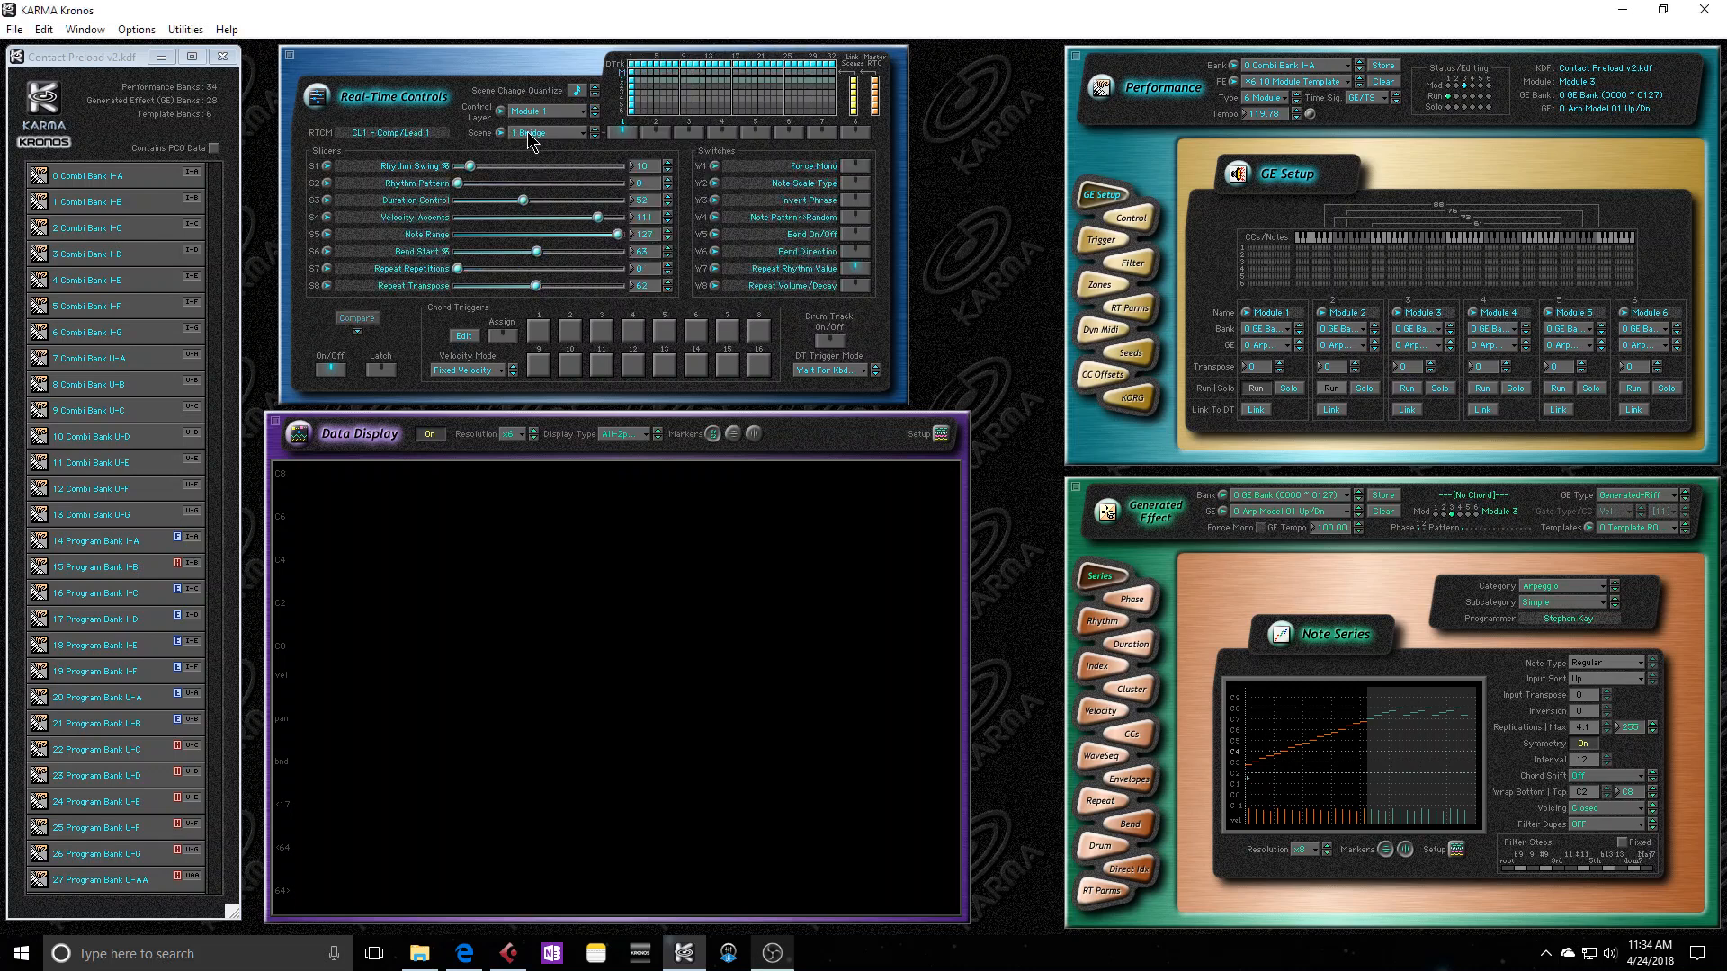
click(501, 133)
click(710, 131)
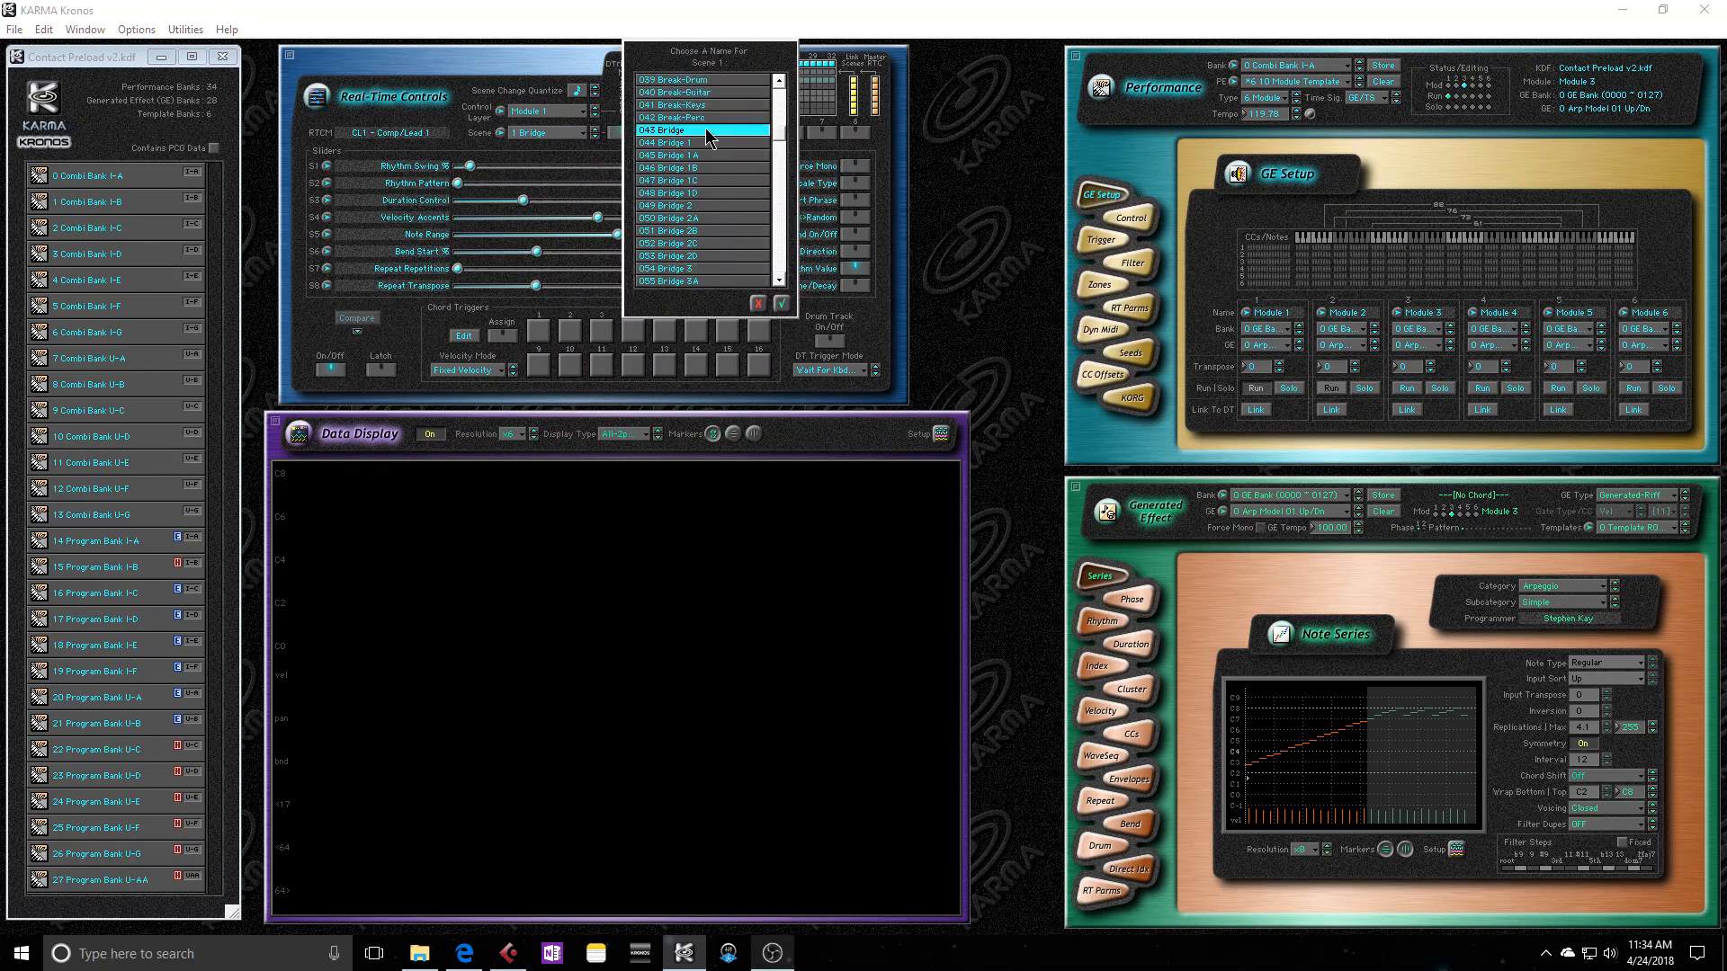
drag(780, 140, 776, 106)
double_click(716, 80)
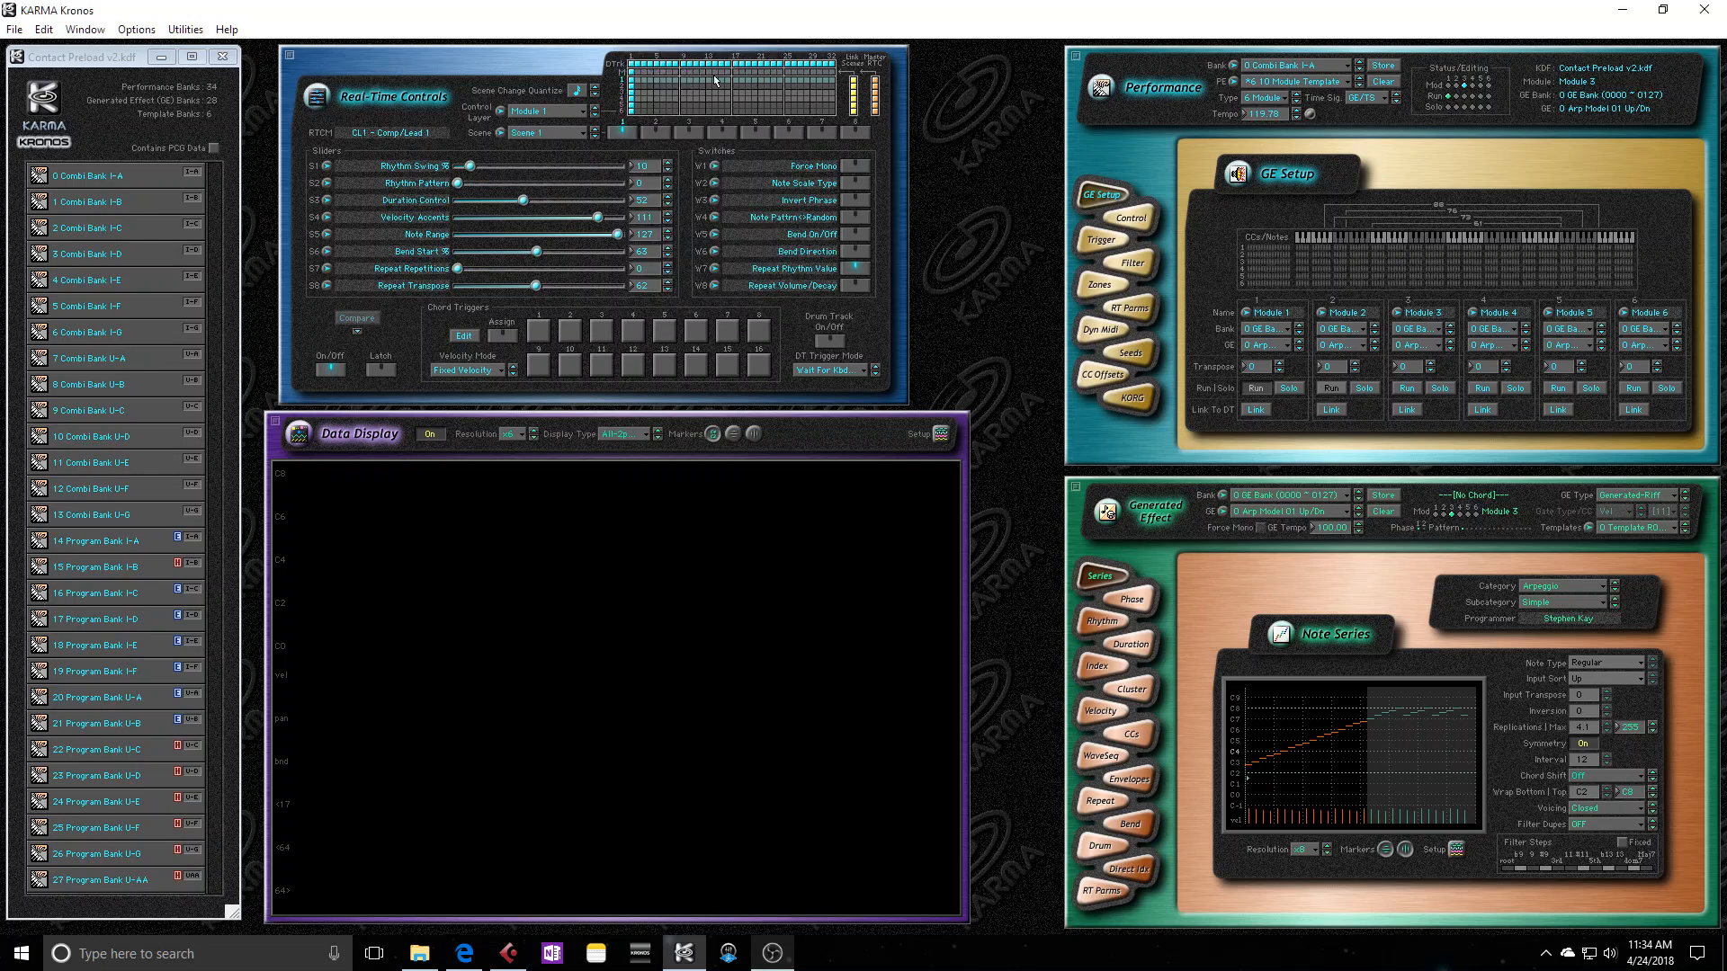
Return the control layer to Master and step through Scenes 2, 3 and 4.
click(637, 82)
click(631, 79)
click(594, 114)
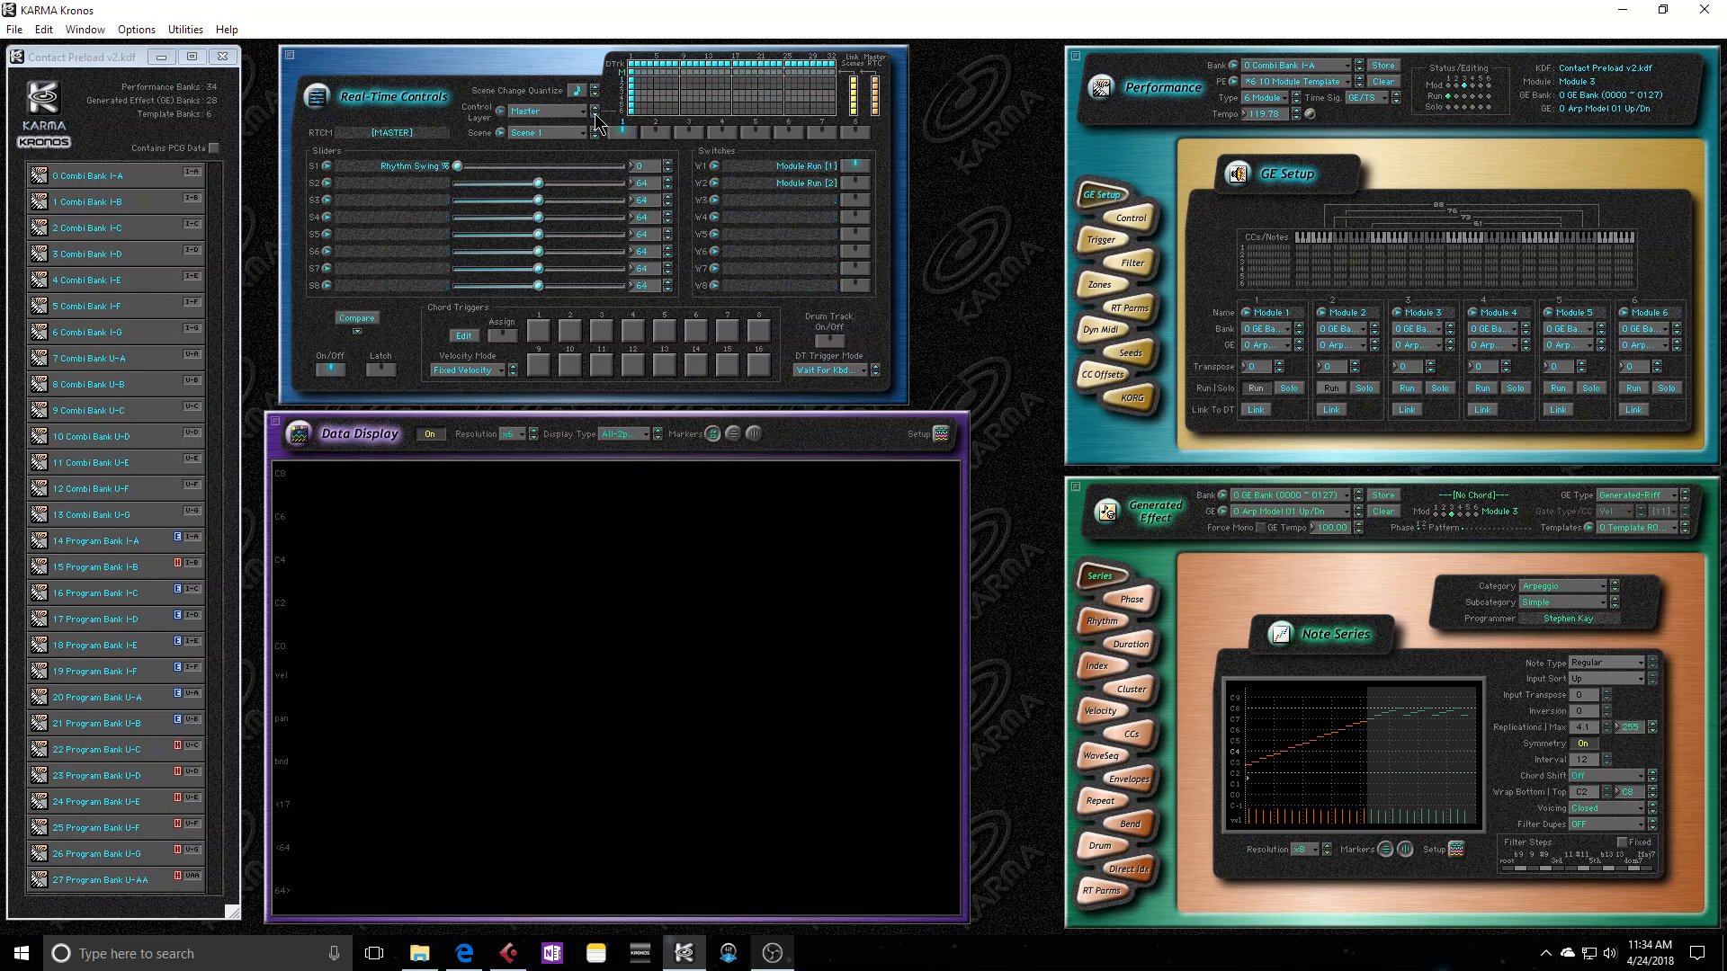
click(654, 132)
click(688, 132)
click(724, 132)
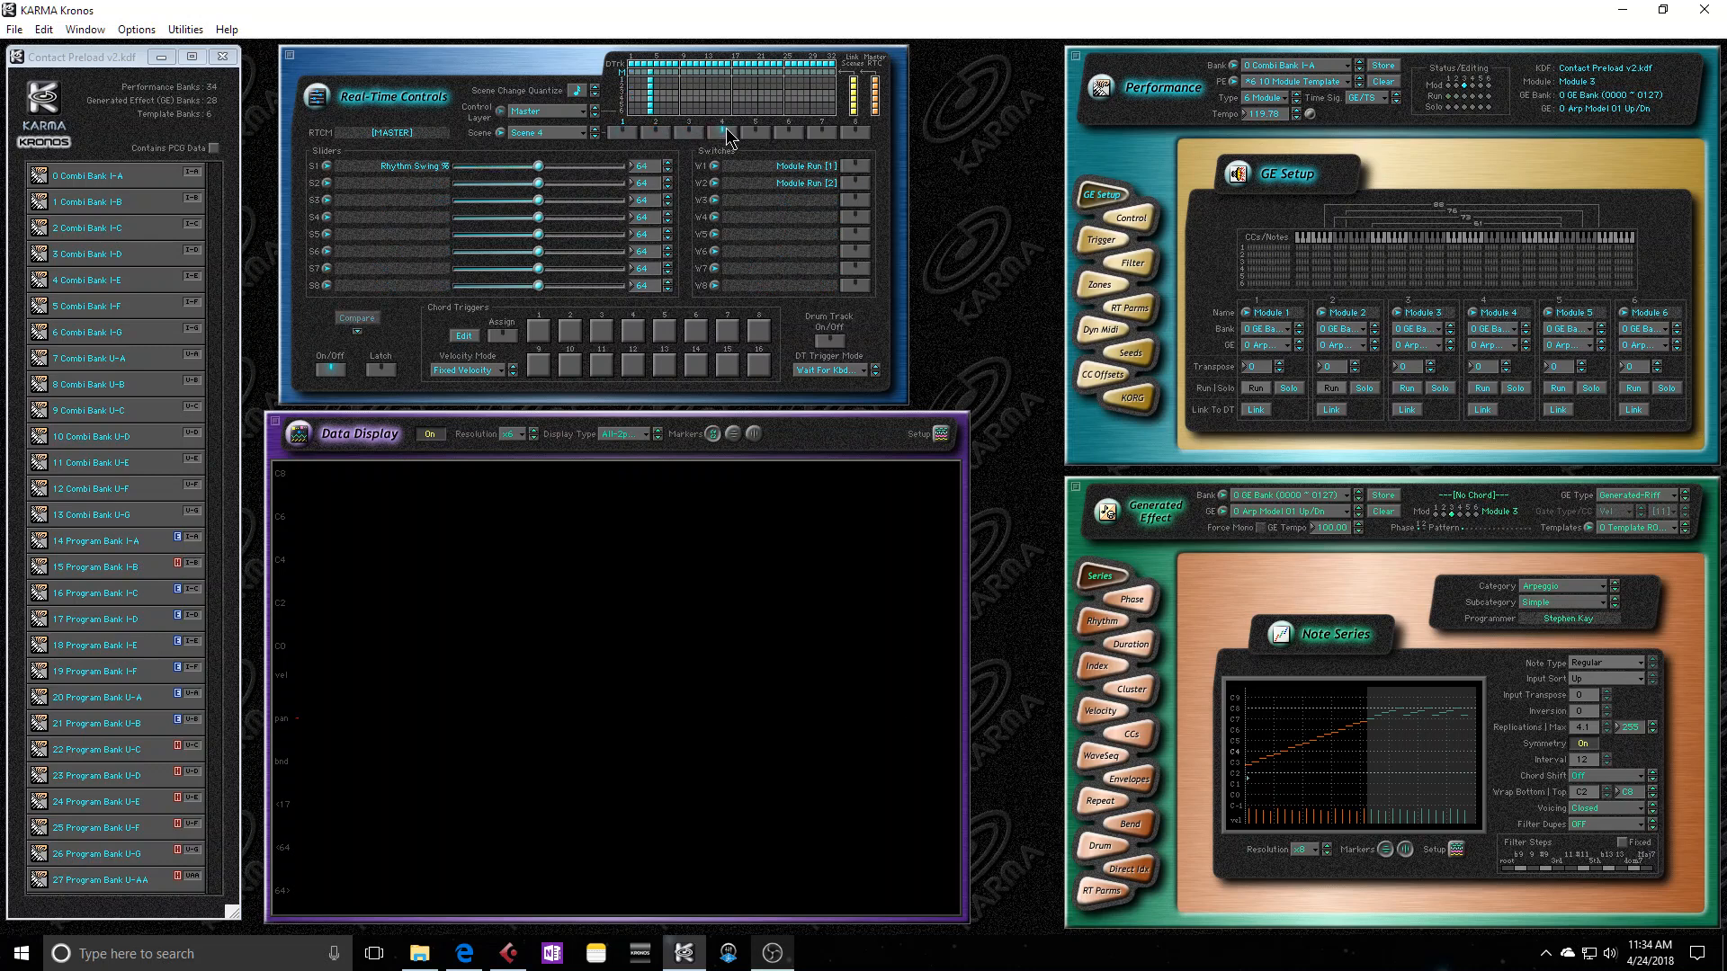
Try different scene choices in the scene matrix, align the modules on scene 4, and return the Master layer to Scene 1.
click(644, 79)
click(628, 135)
click(663, 135)
click(723, 134)
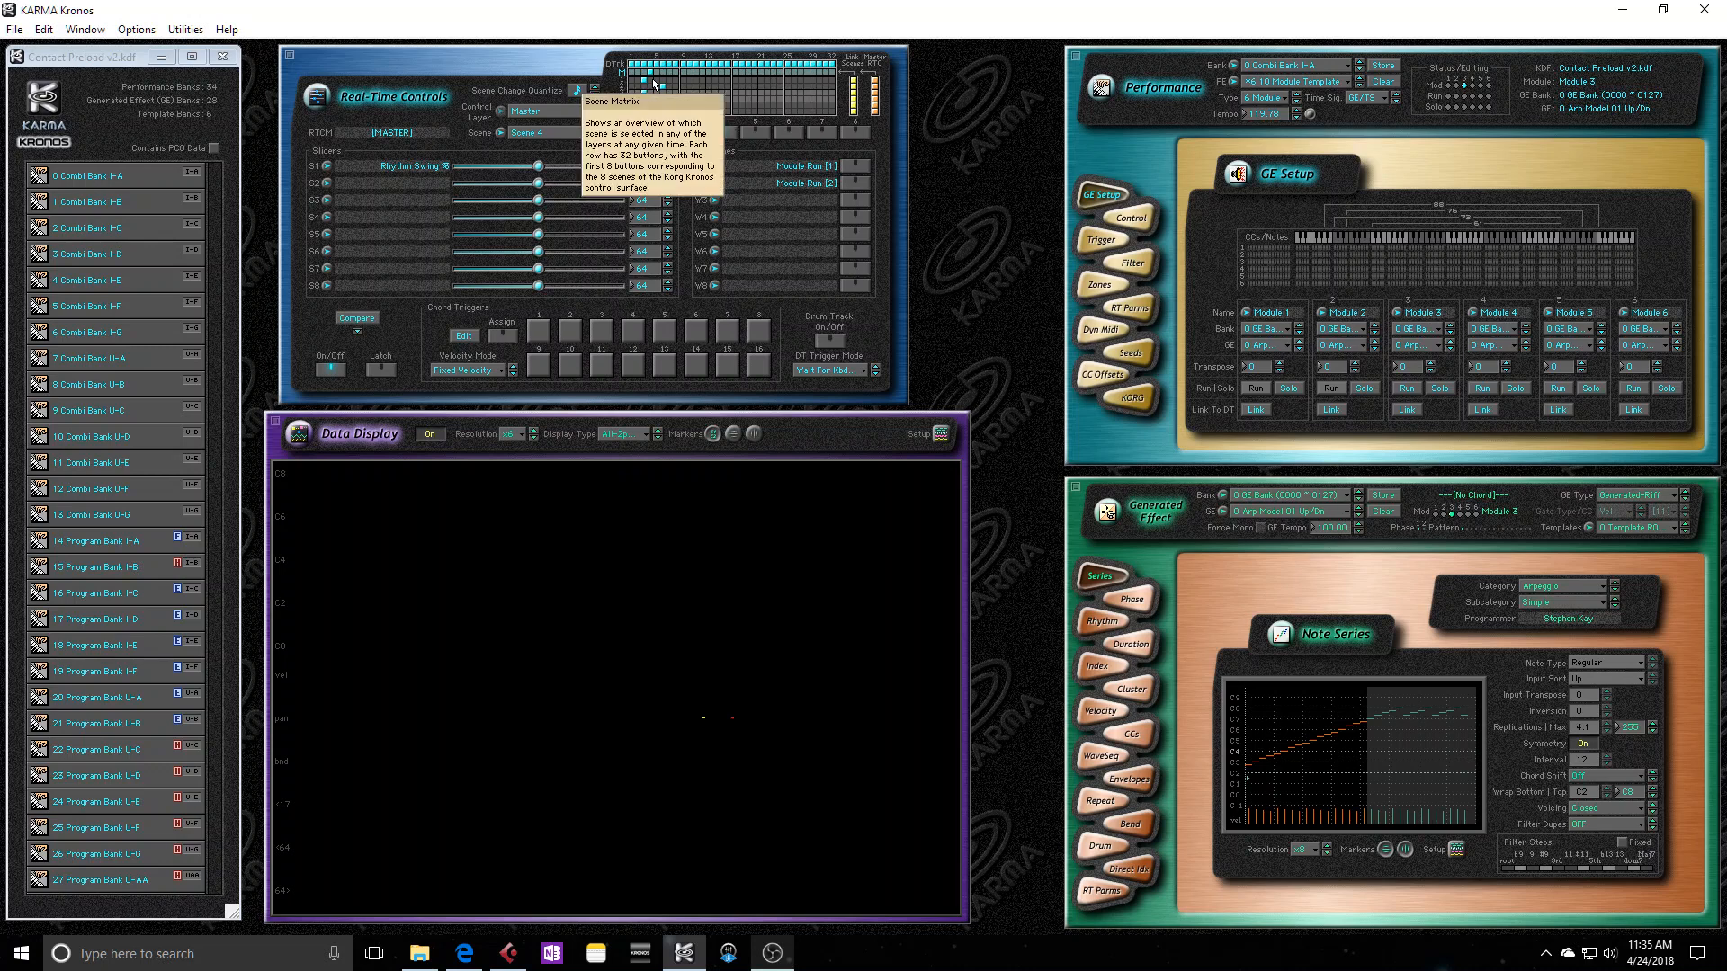
drag(654, 84, 644, 113)
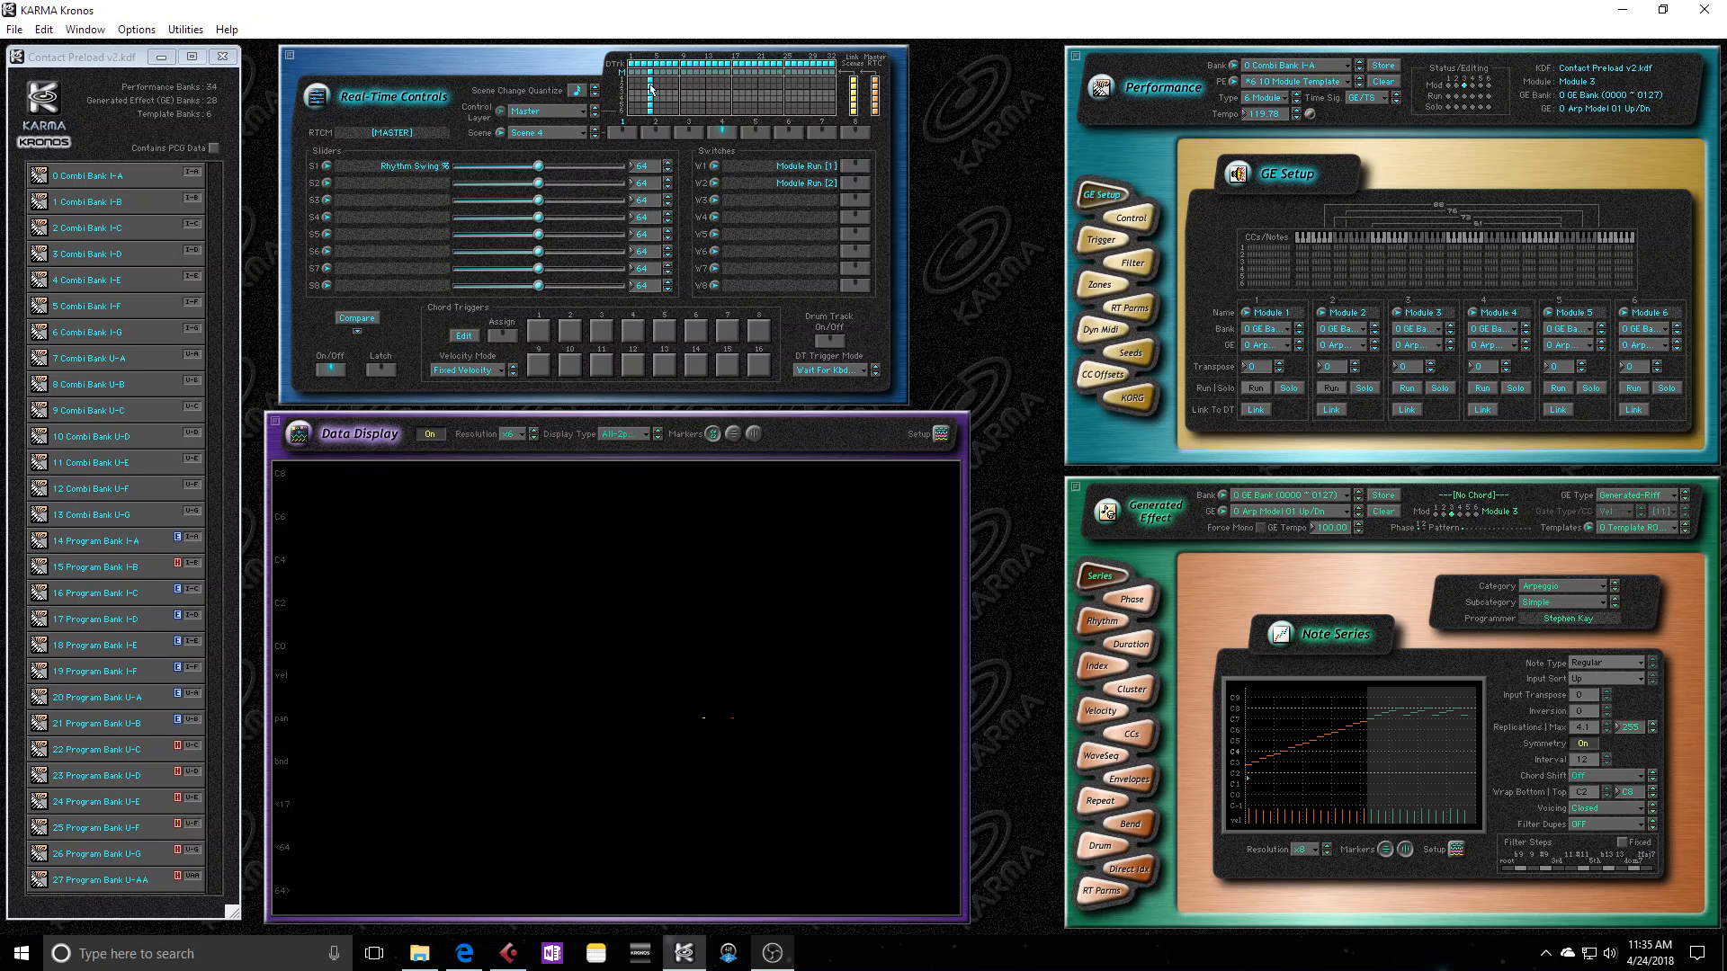
click(631, 77)
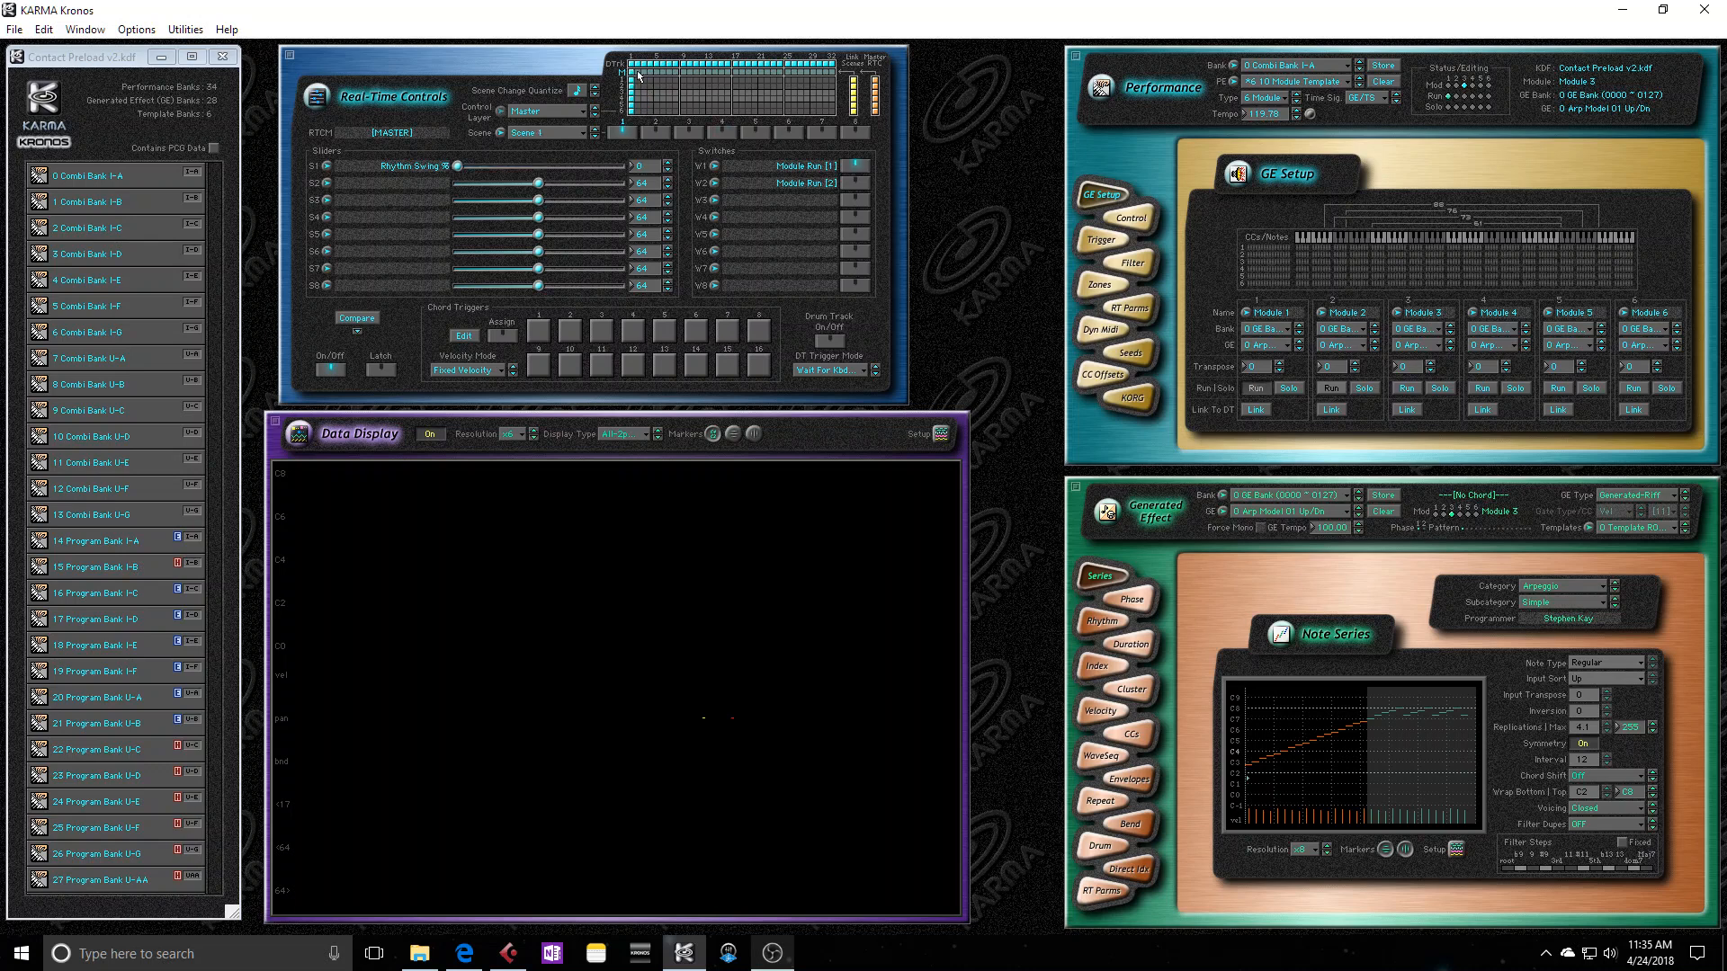
Select Scene 5 on the Master layer while testing the Drum Track, leaving the Drum Track switched off.
click(836, 343)
click(756, 132)
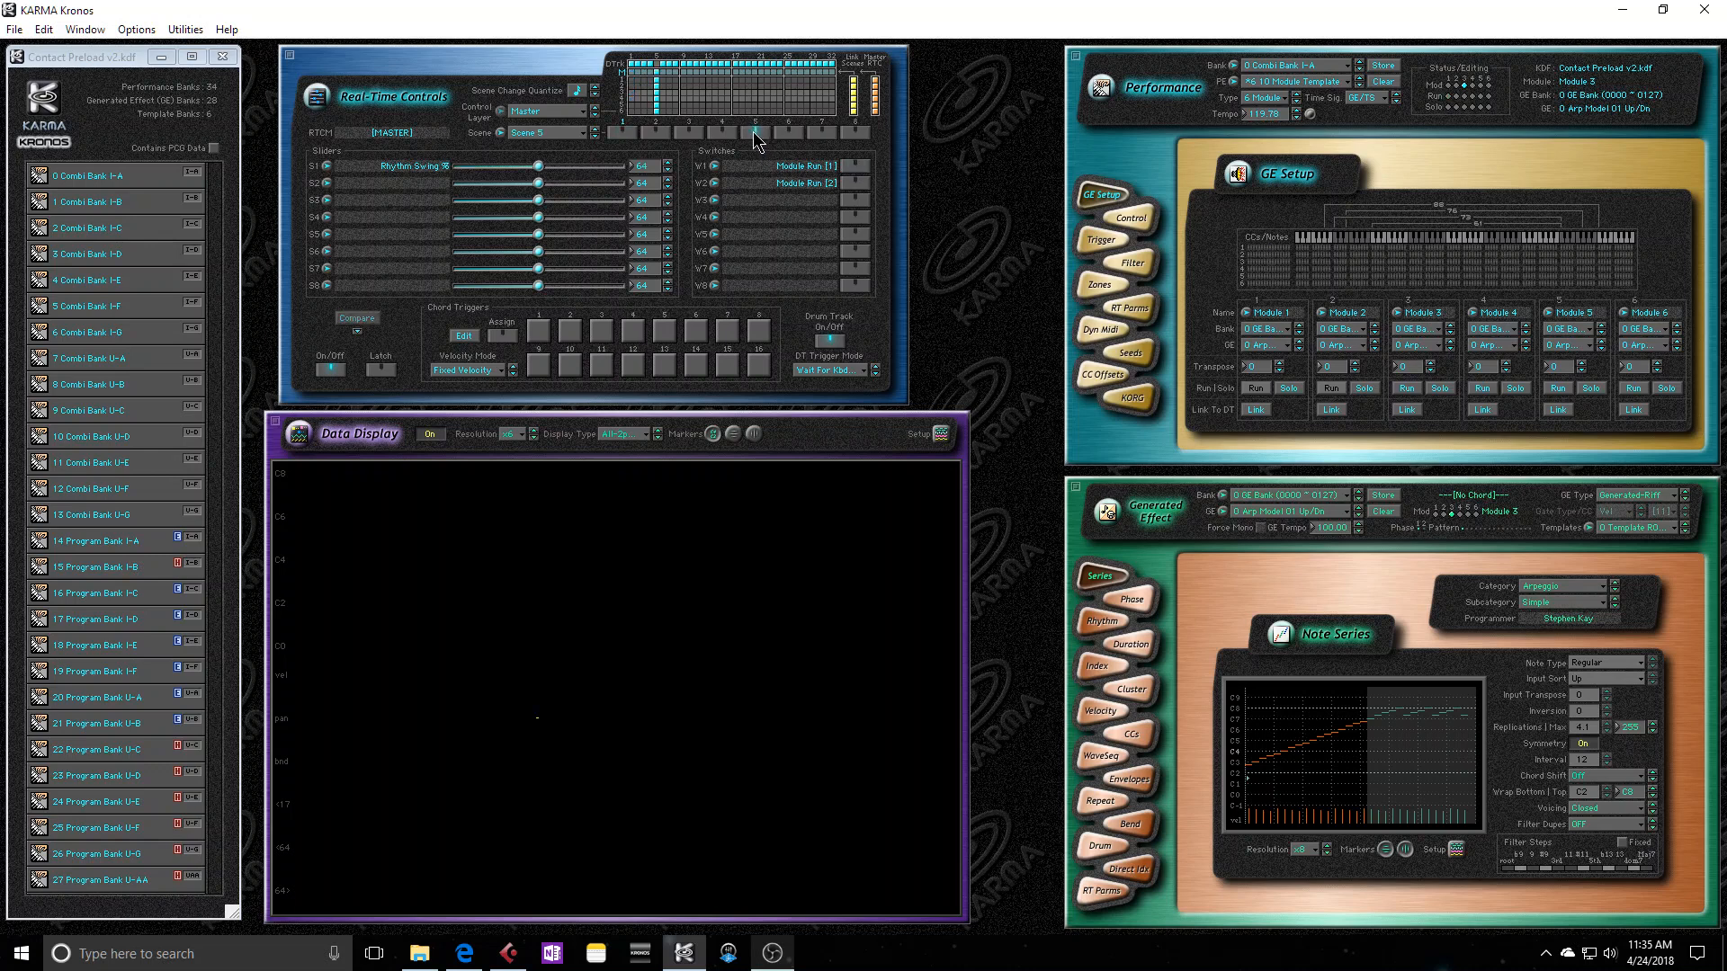
click(827, 340)
click(826, 338)
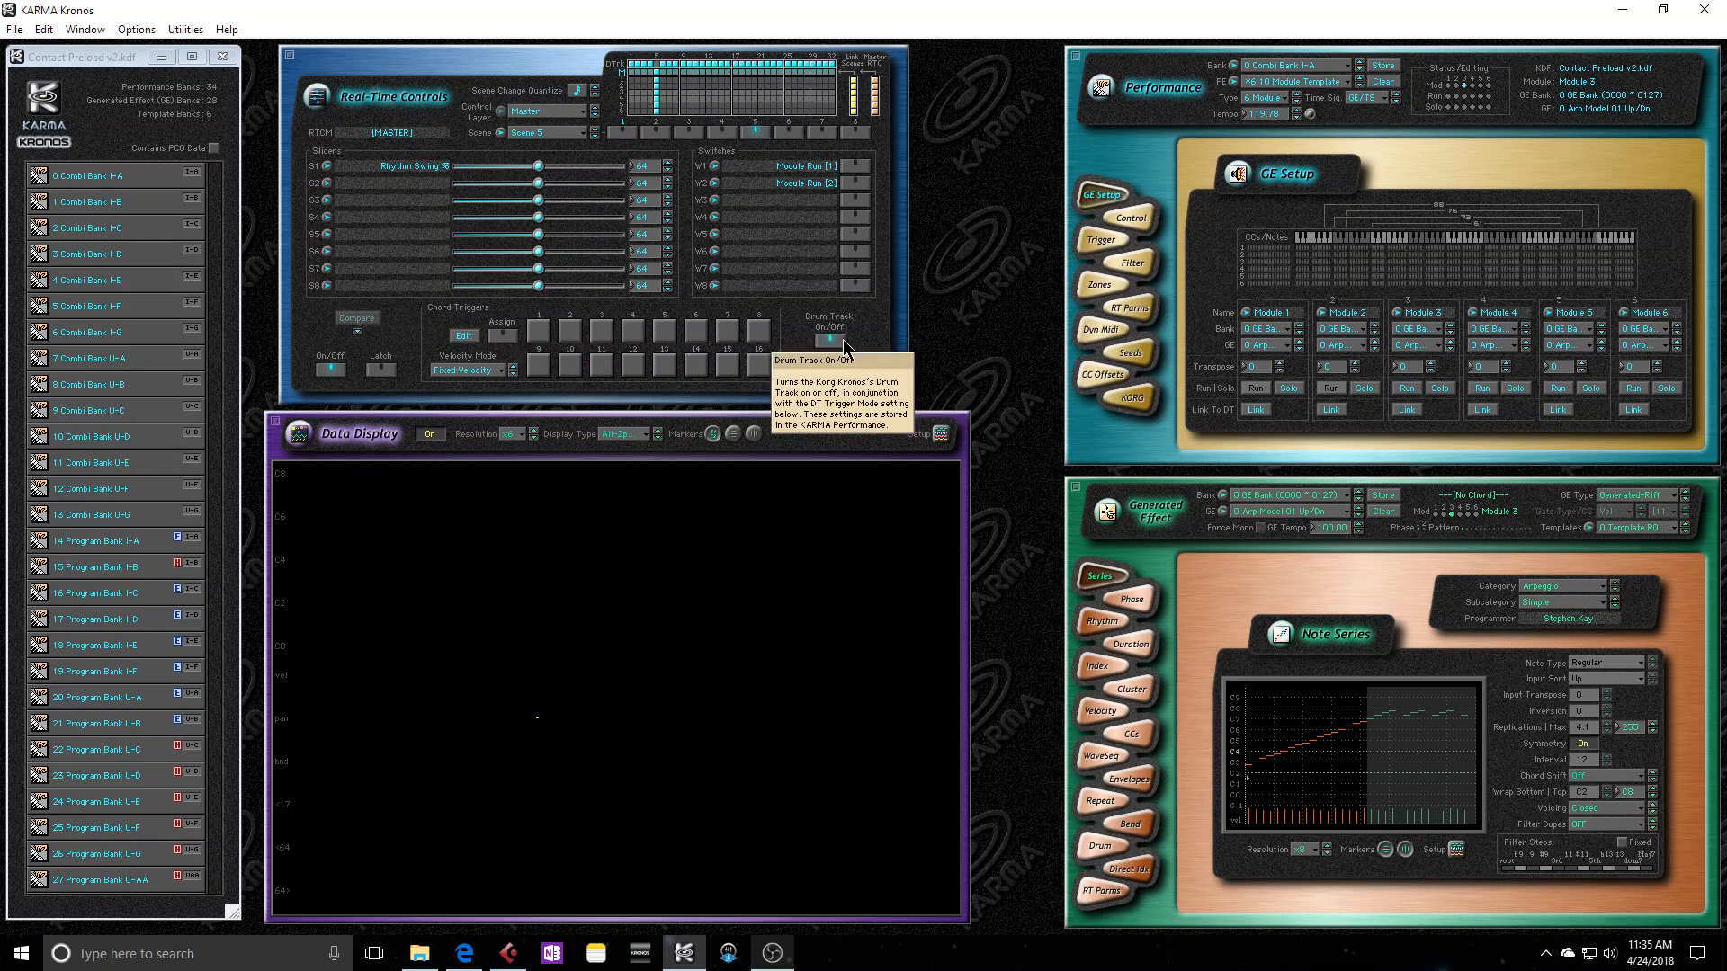
click(828, 339)
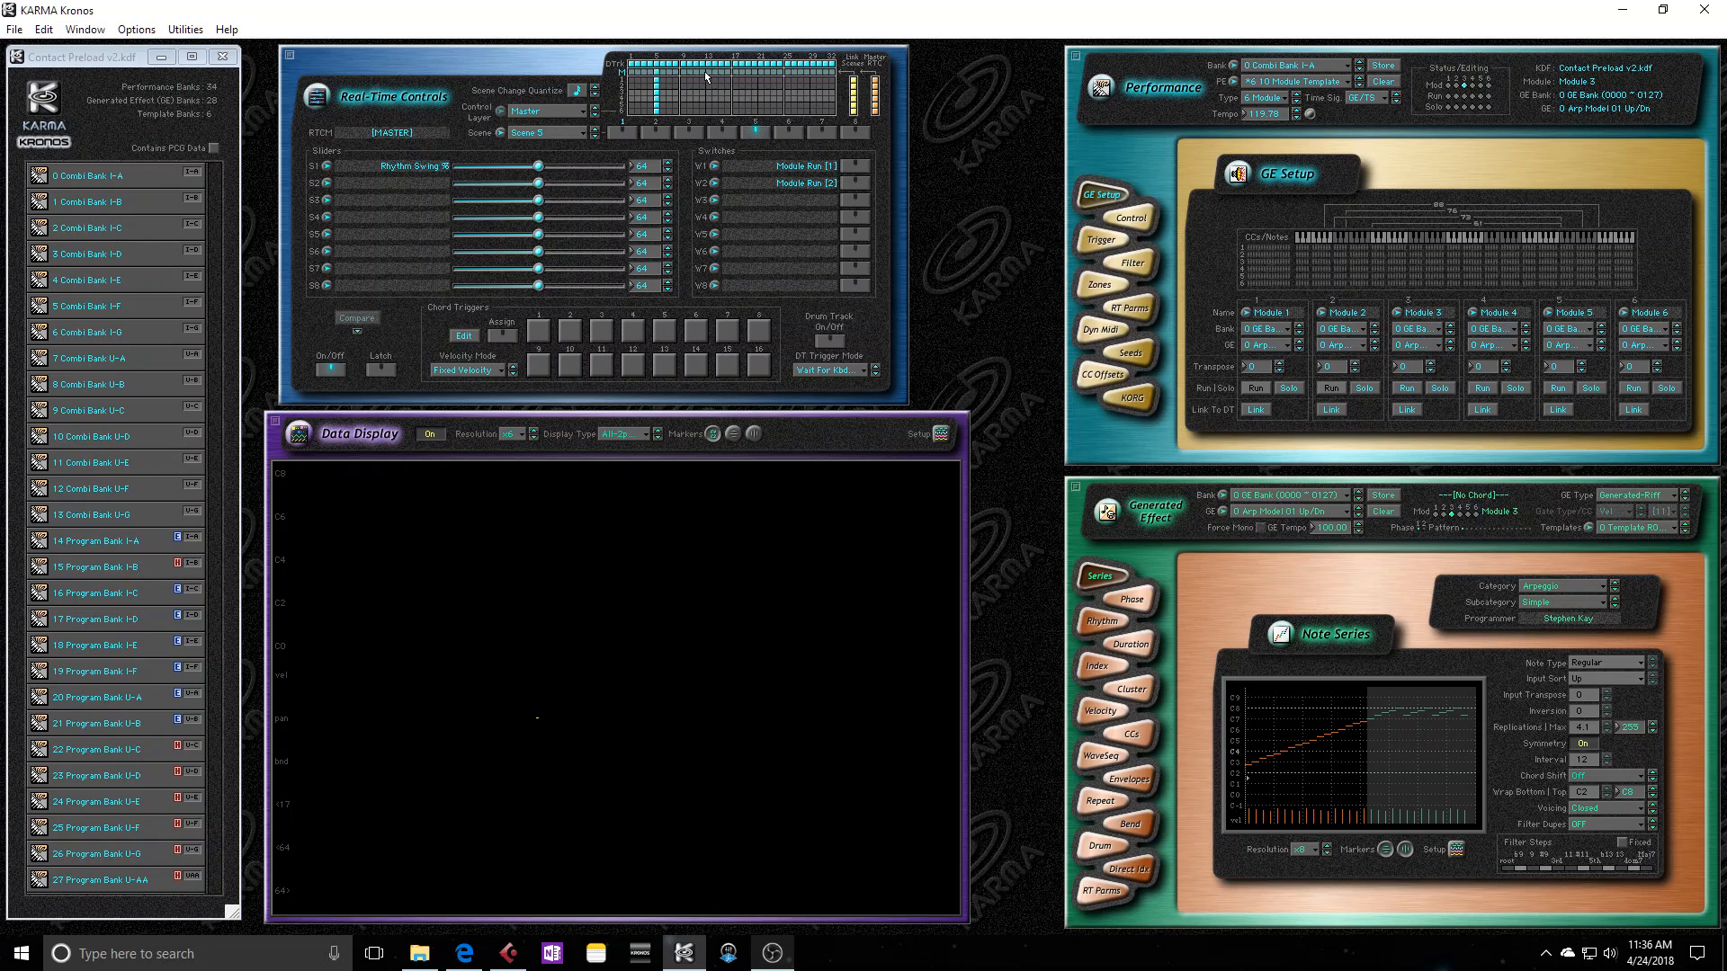
Assign different scenes to individual modules in the scene matrix under Master Scene 5.
mouse_move(654, 86)
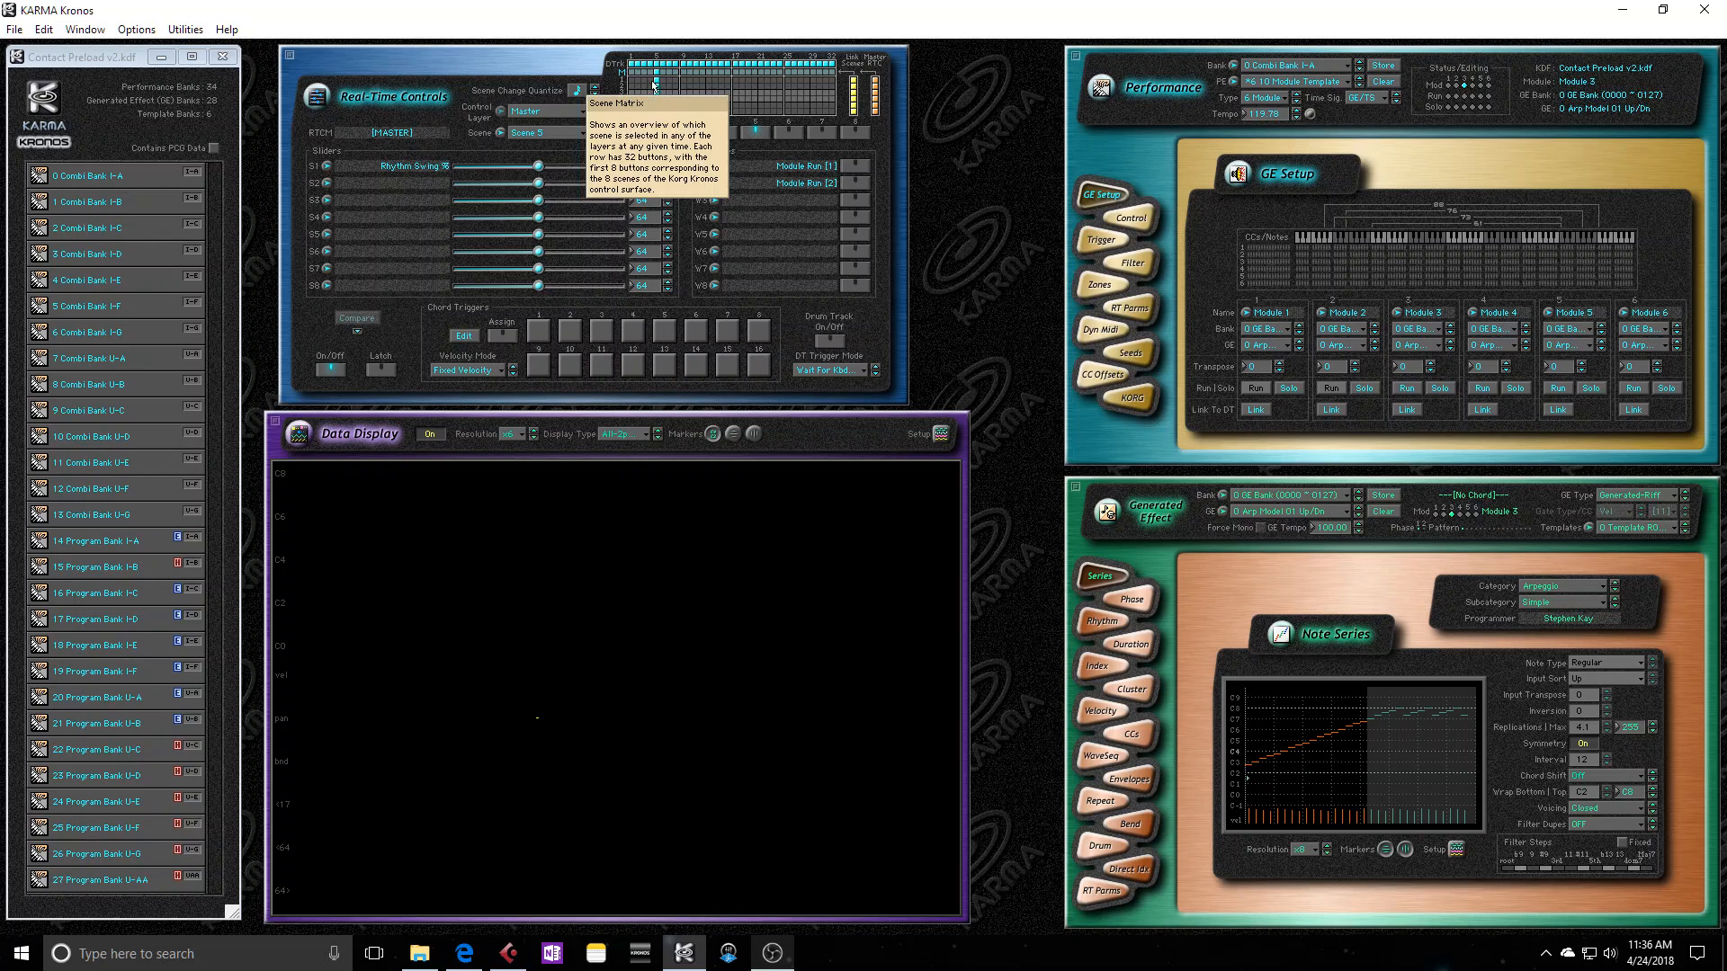
click(668, 88)
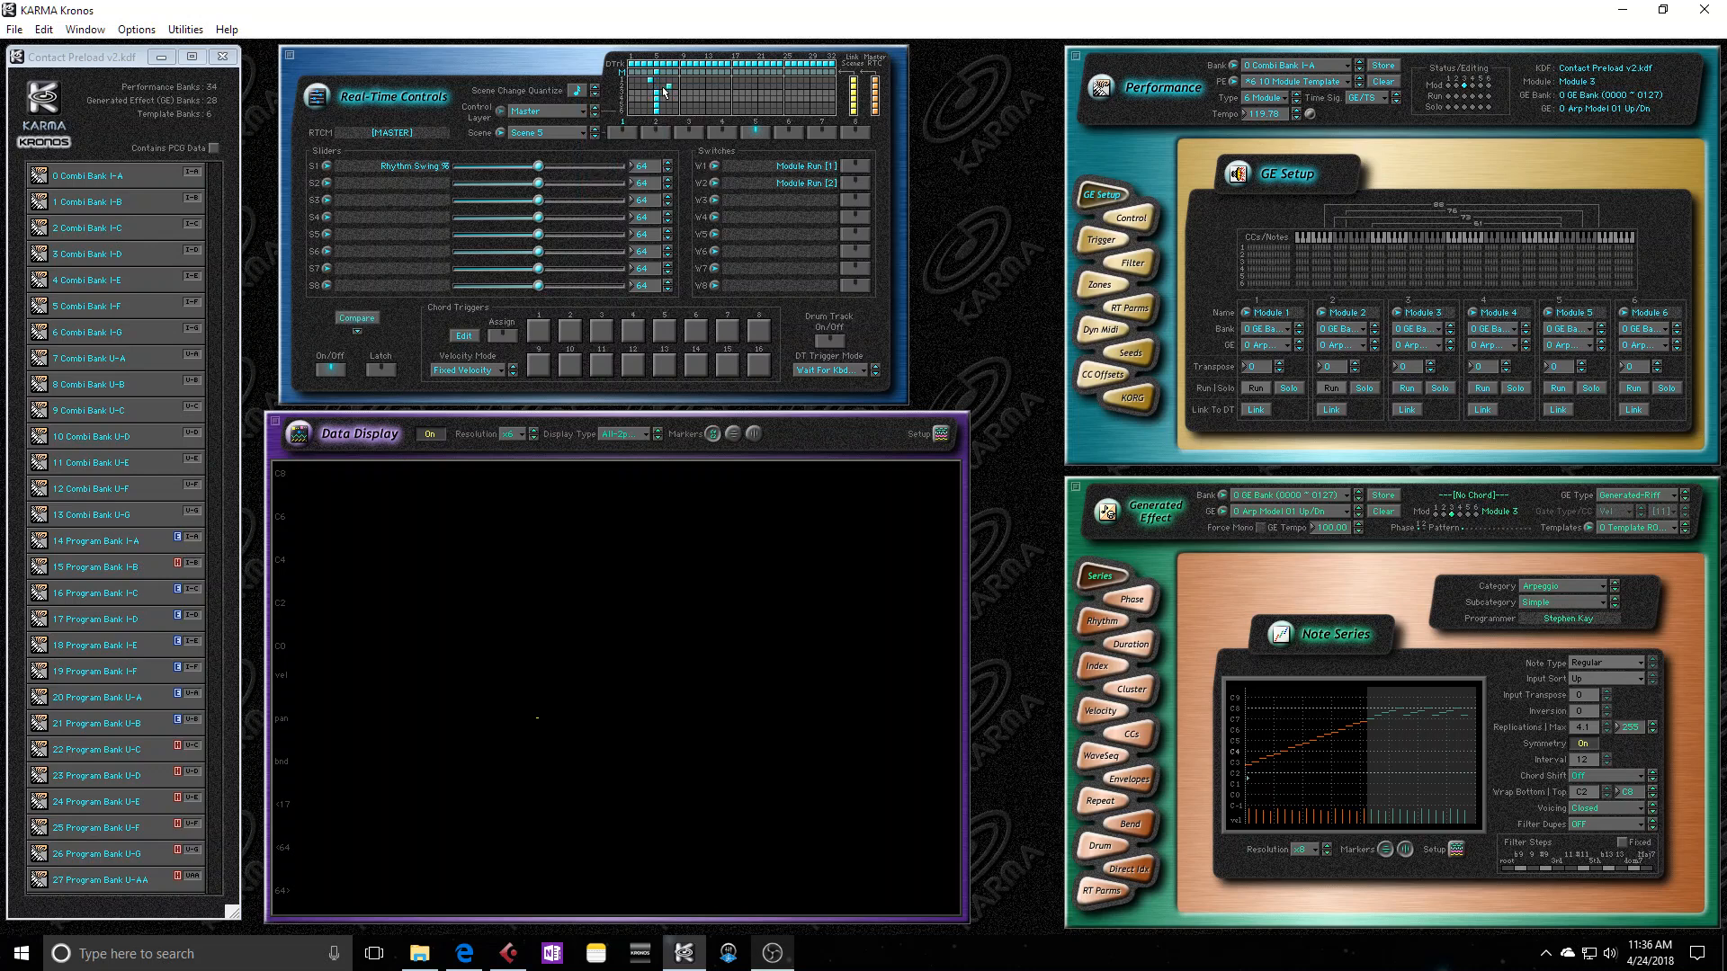
click(662, 99)
click(650, 105)
click(668, 112)
Step through the Master layer's scenes, end on Scene 5, and align all modules on scene 5 in the scene matrix.
click(627, 135)
click(655, 135)
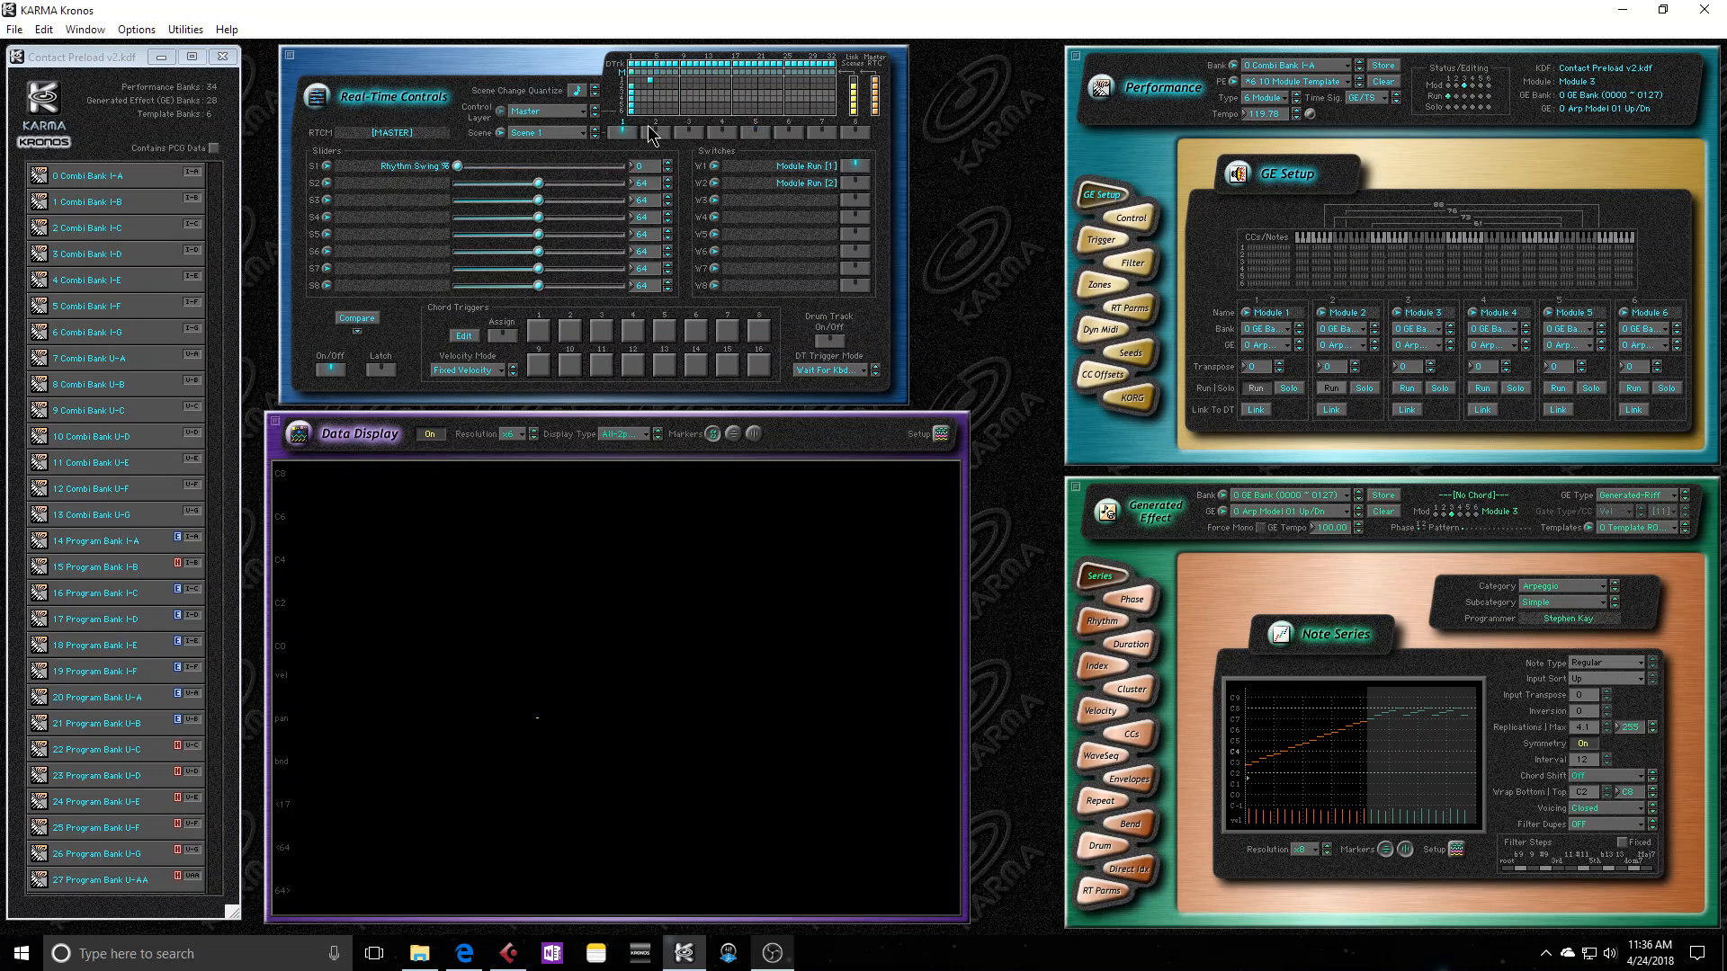
click(688, 135)
click(719, 132)
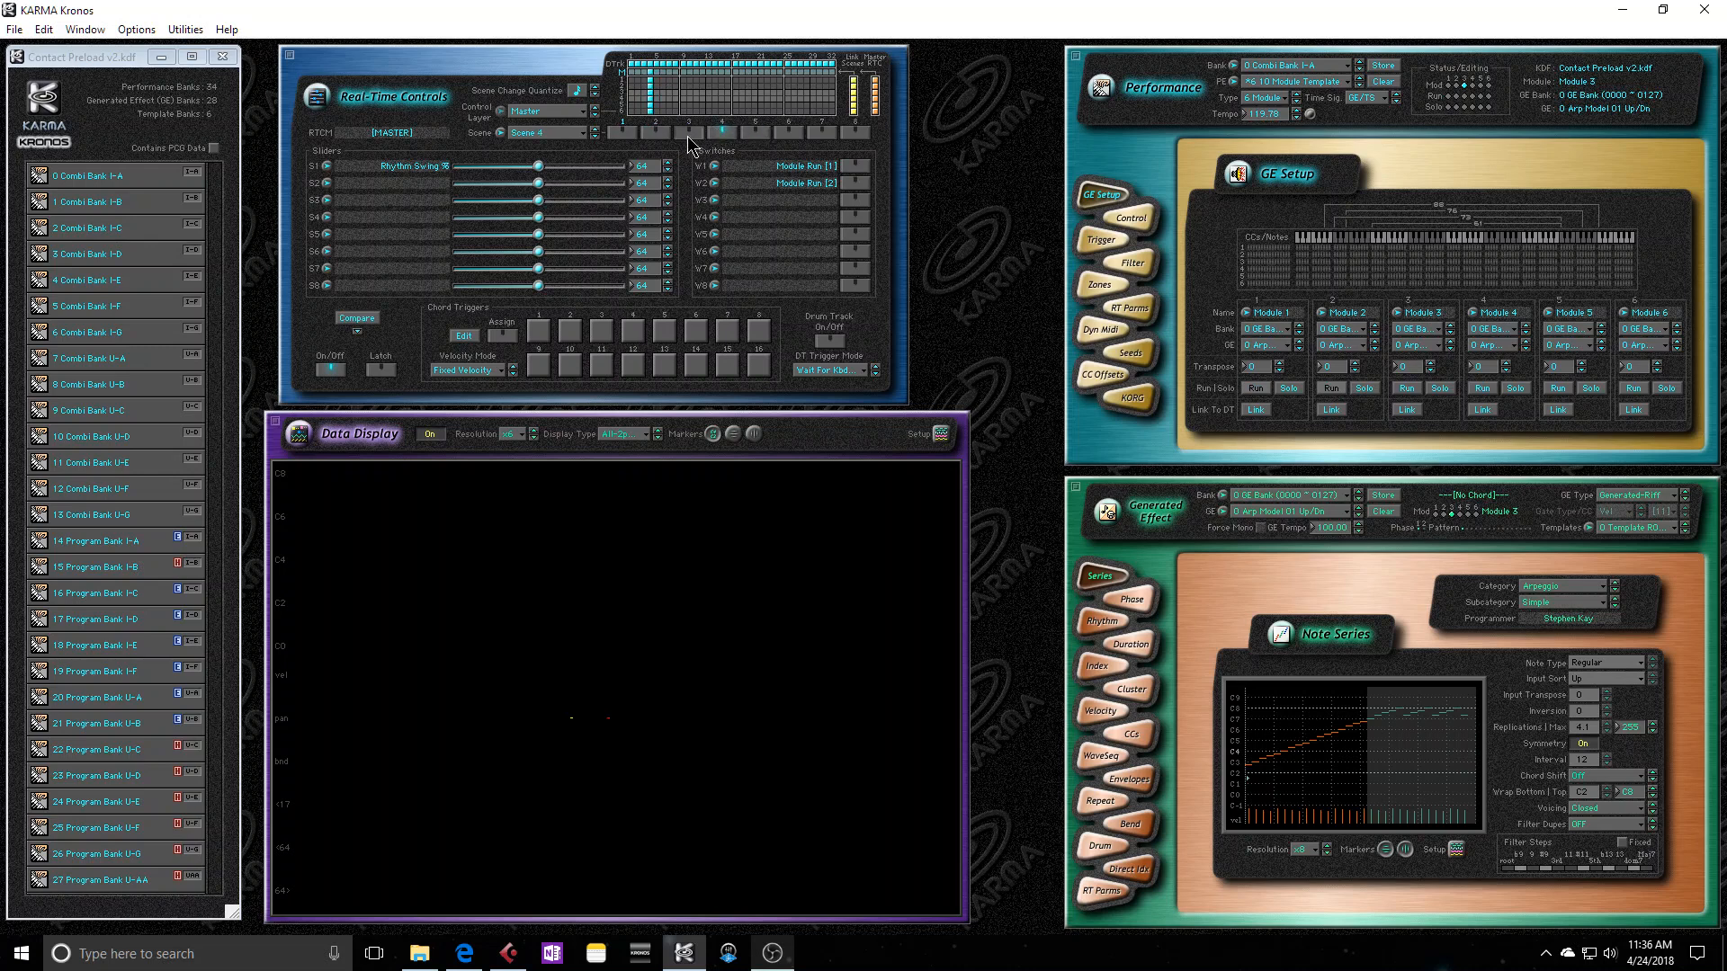
click(625, 133)
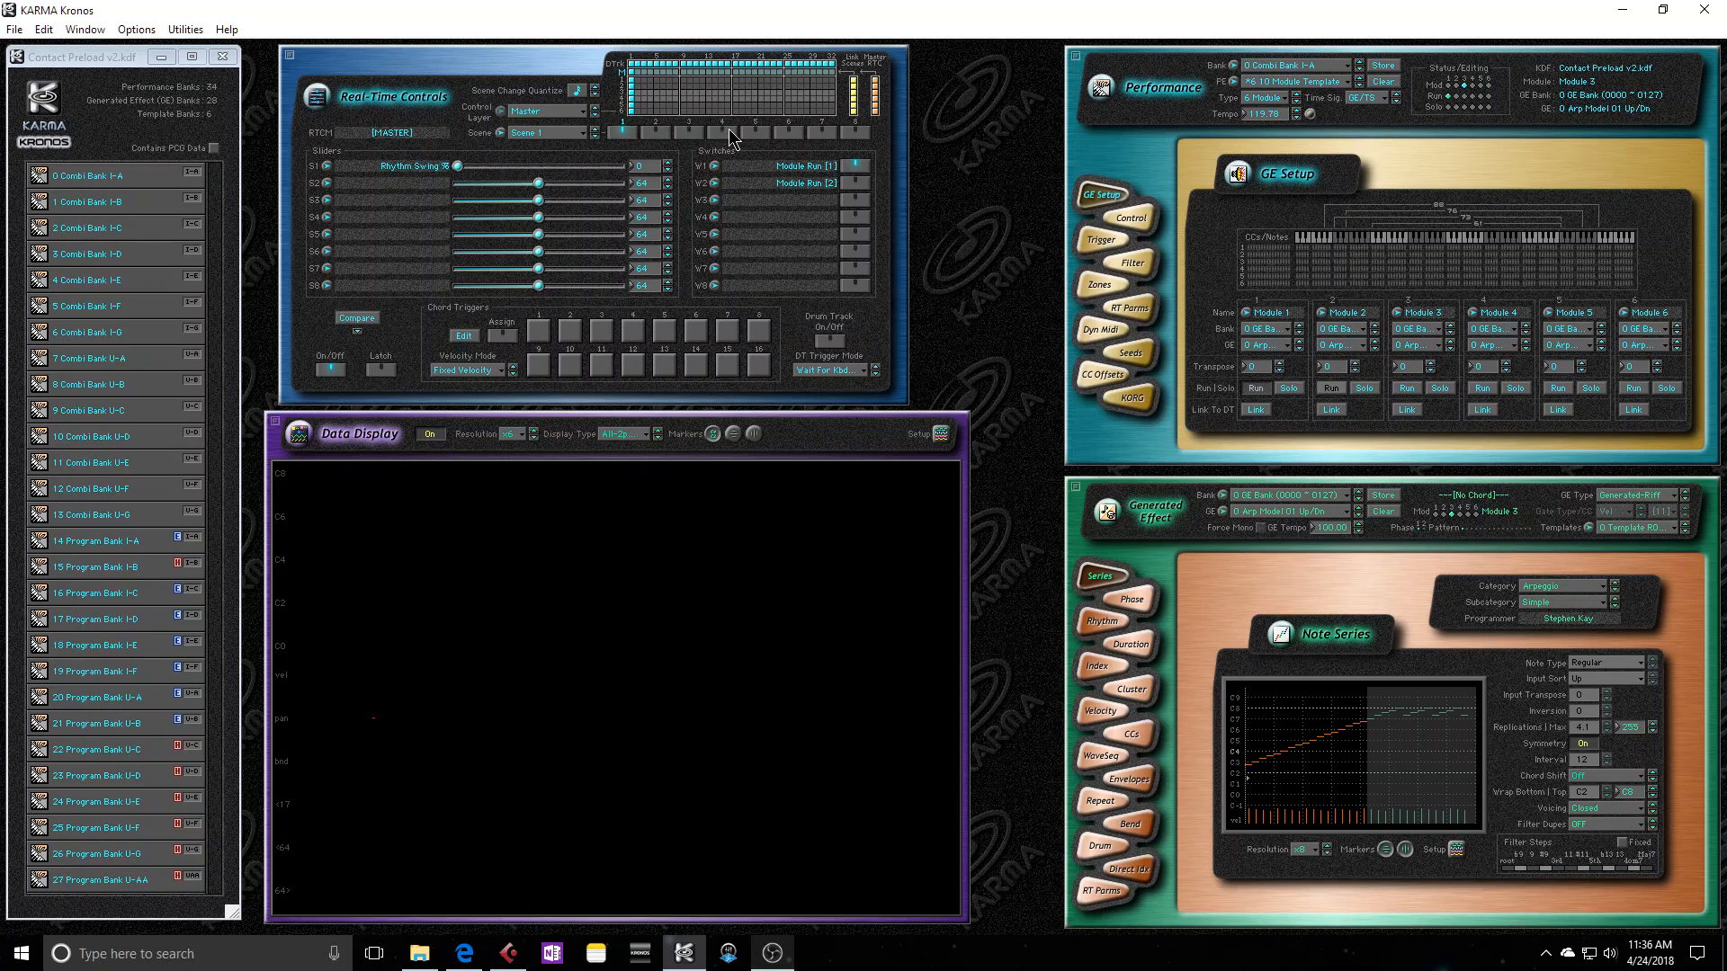
click(752, 133)
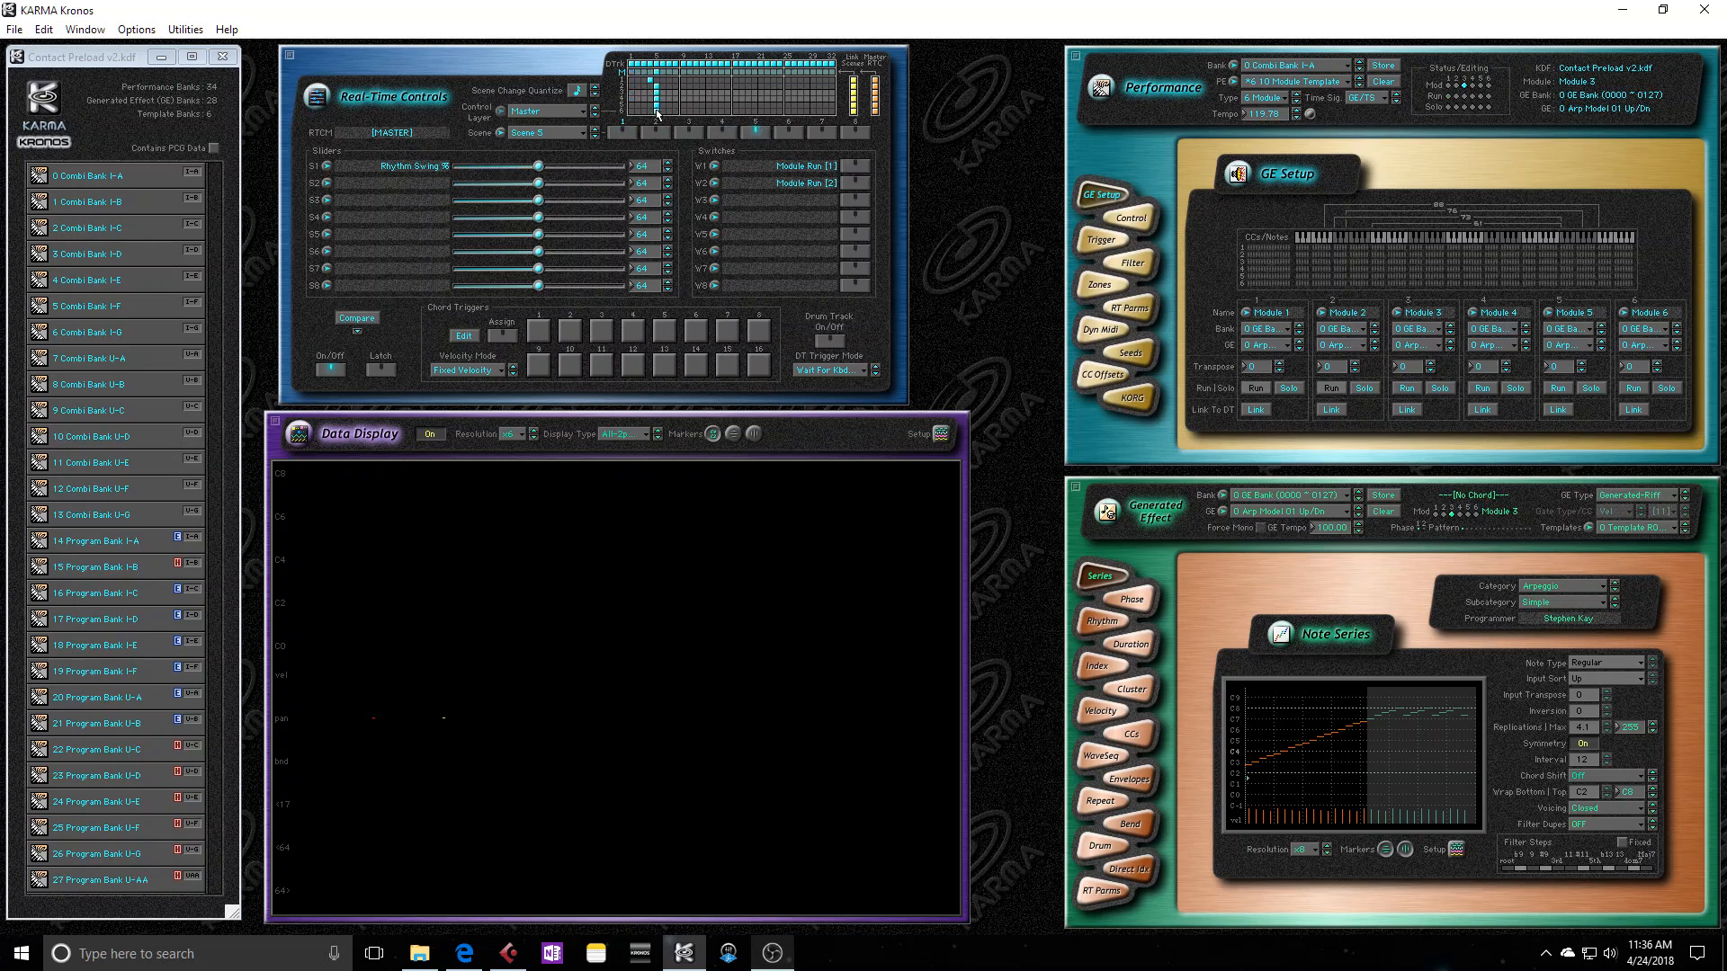
click(658, 82)
Show the performance's real-time parameters for module 1 and switch the control layer to Module 1 to compare them with its sliders and switches.
click(1131, 309)
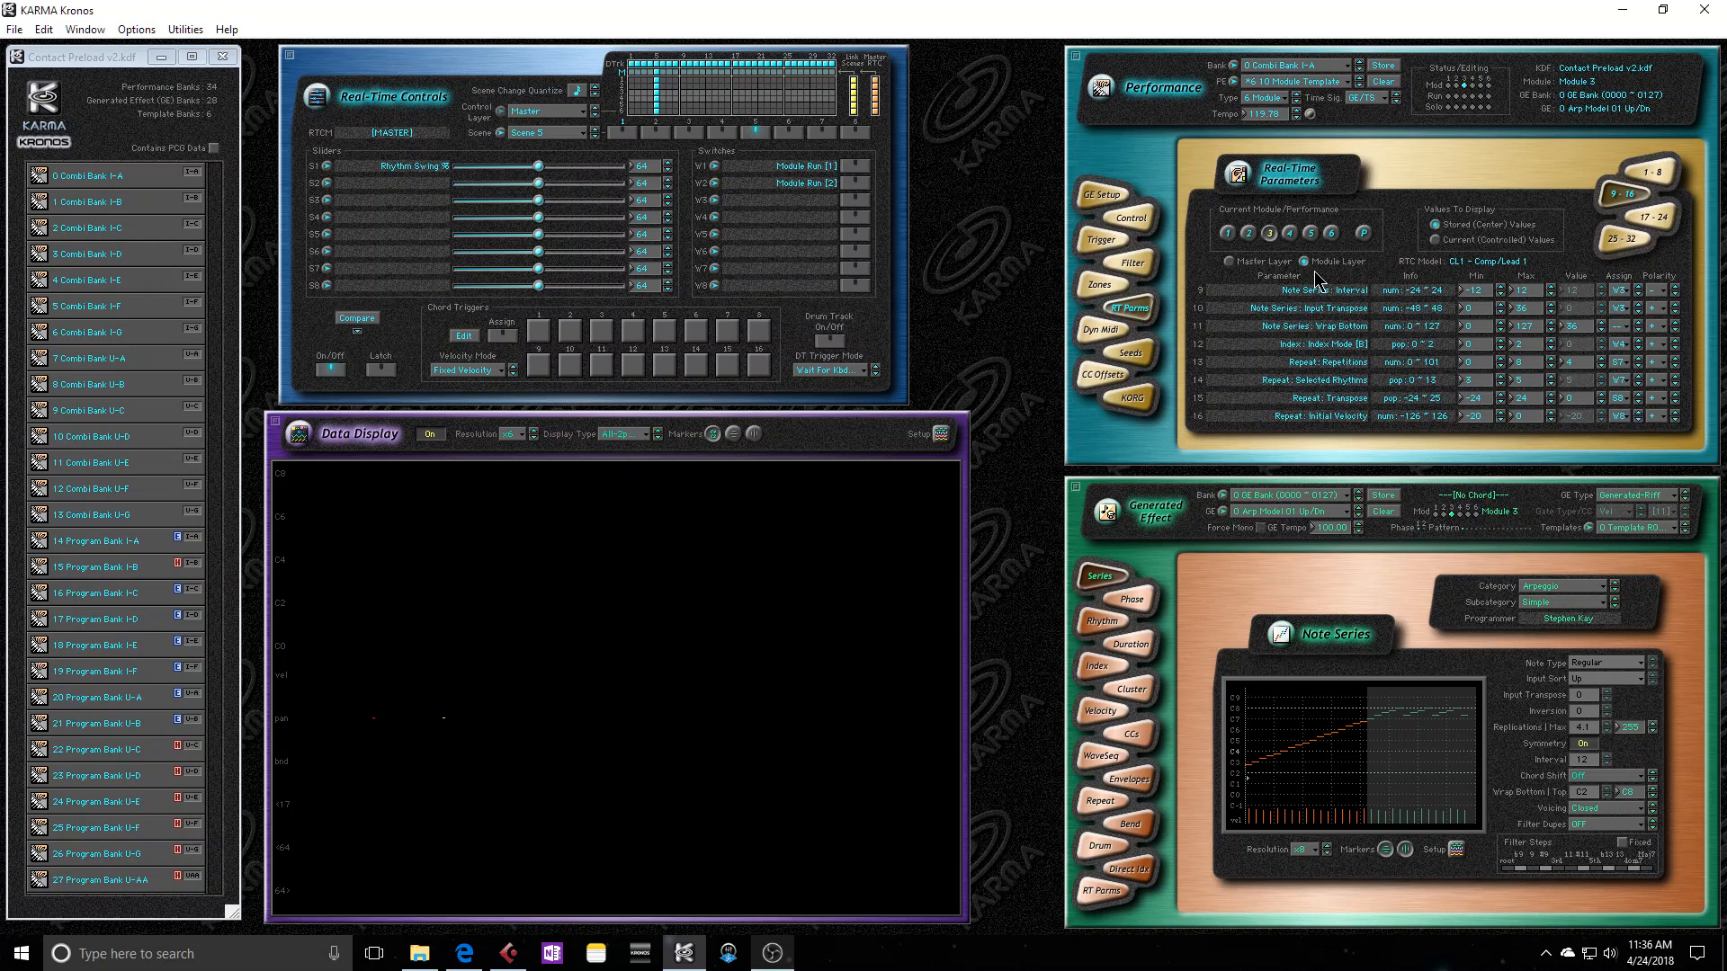
click(1227, 235)
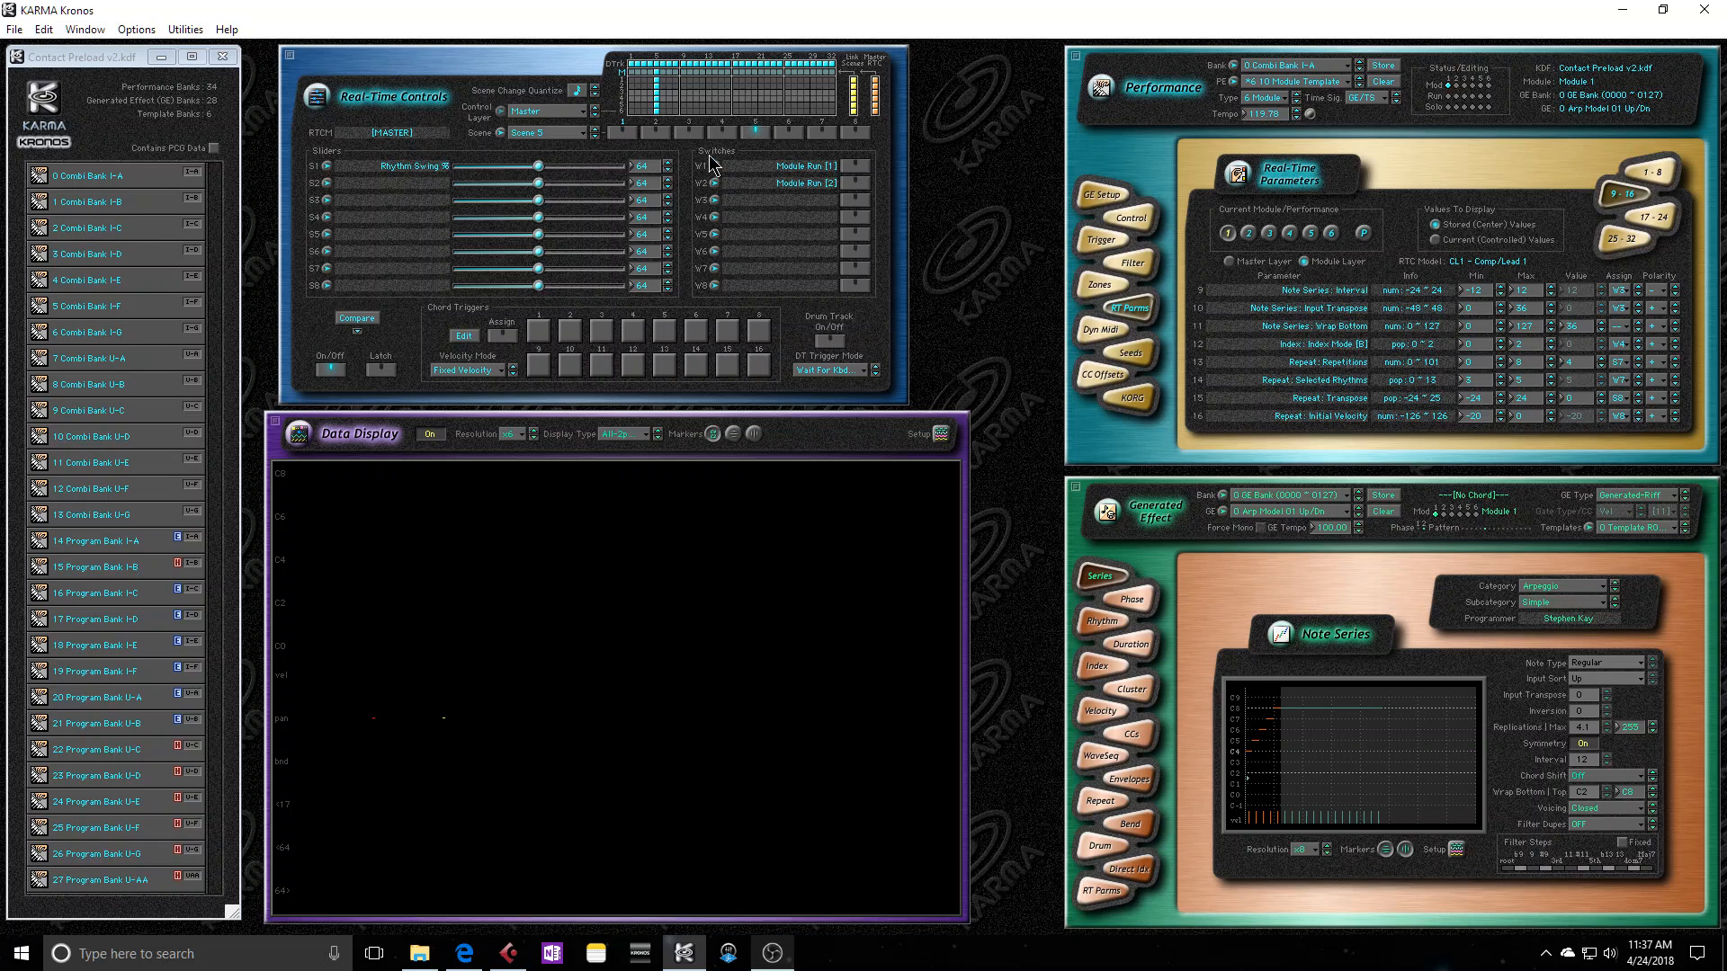
click(594, 108)
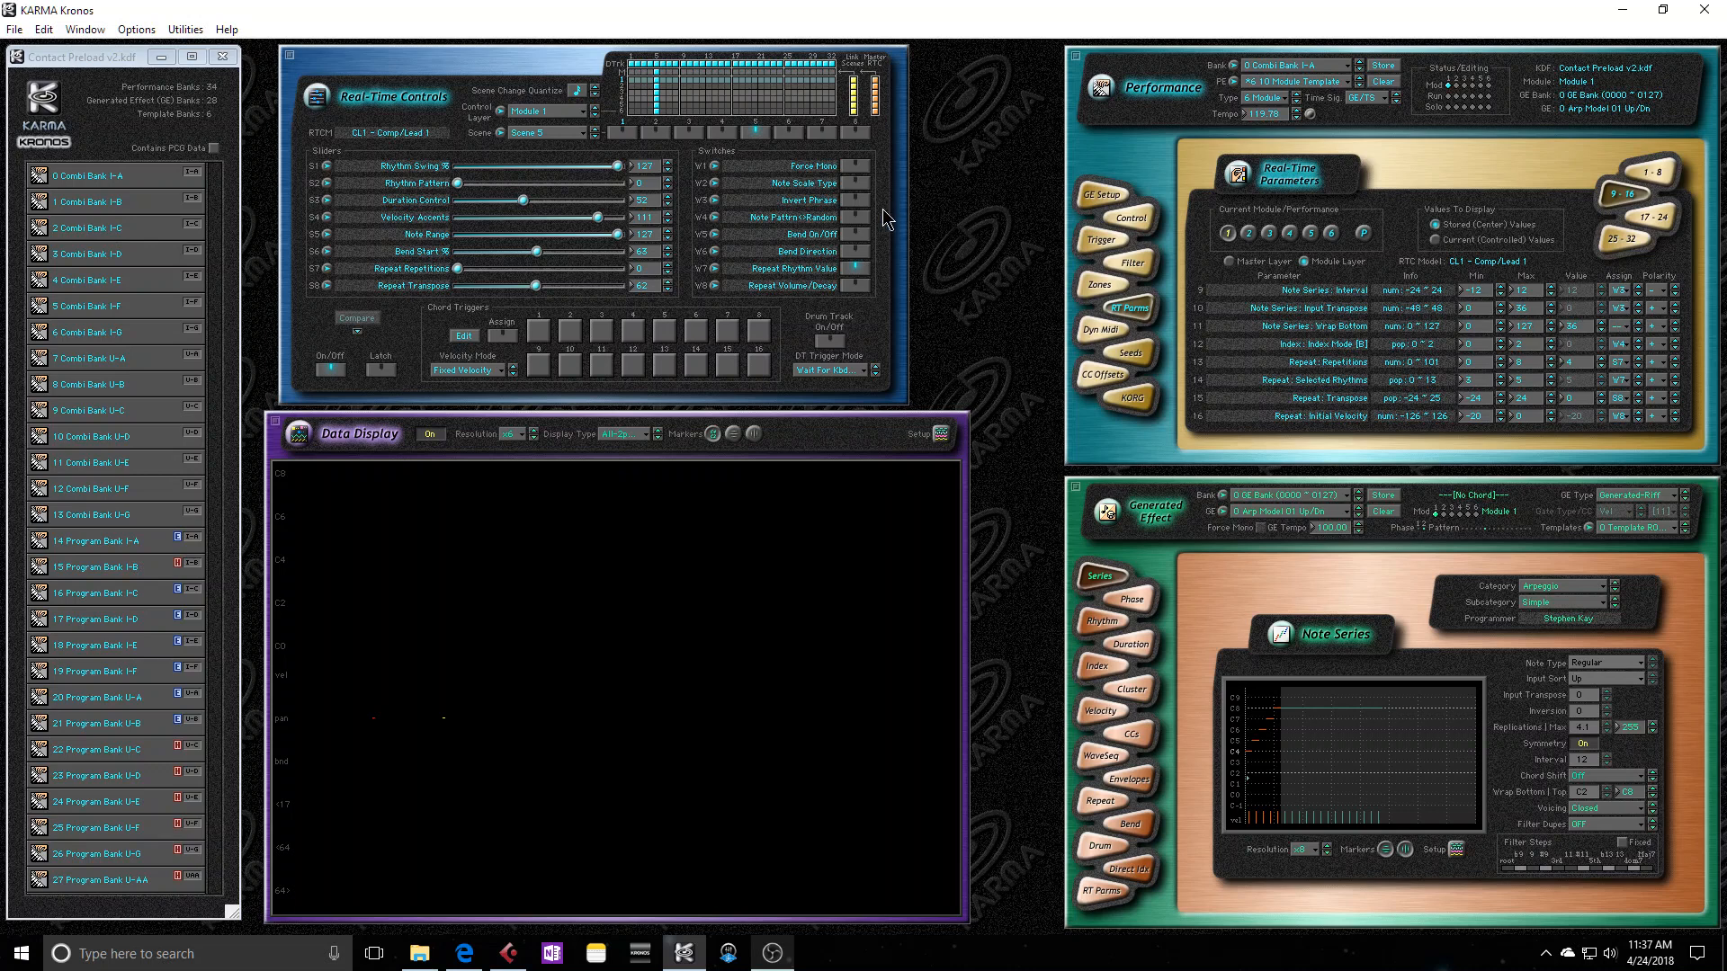
mouse_move(860, 205)
Compare real-time parameters 1-8 between the module and master layers, ending with Master Layer shown and Master as the control layer.
click(1229, 262)
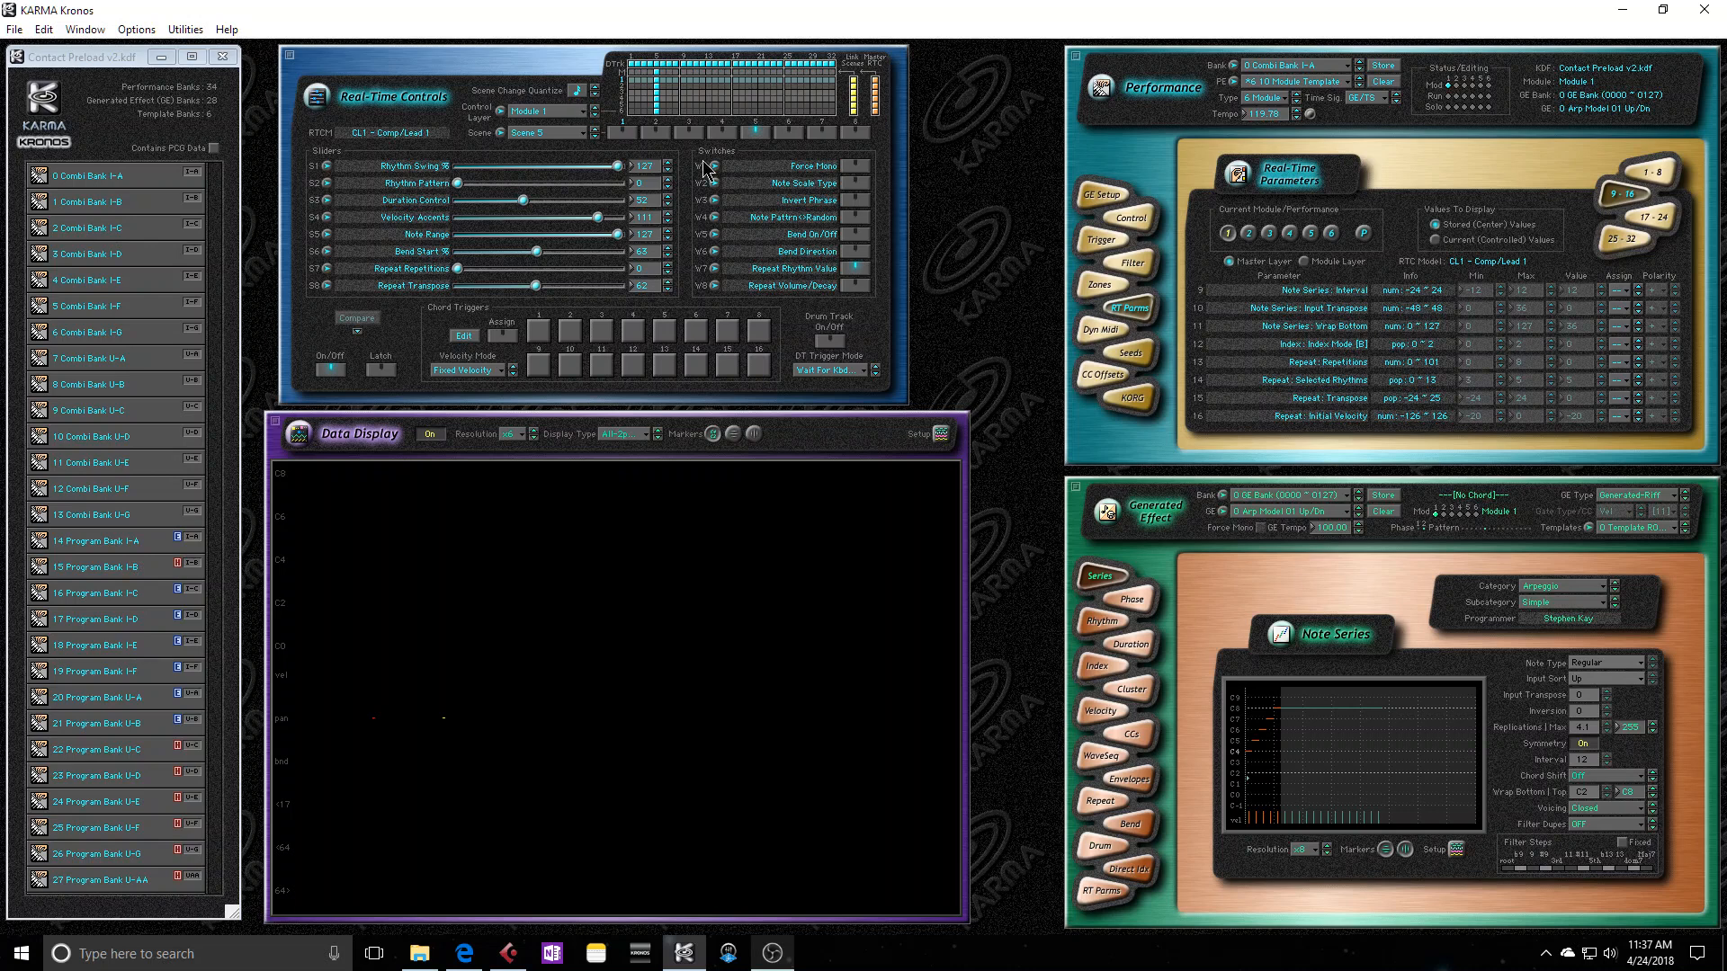
click(594, 114)
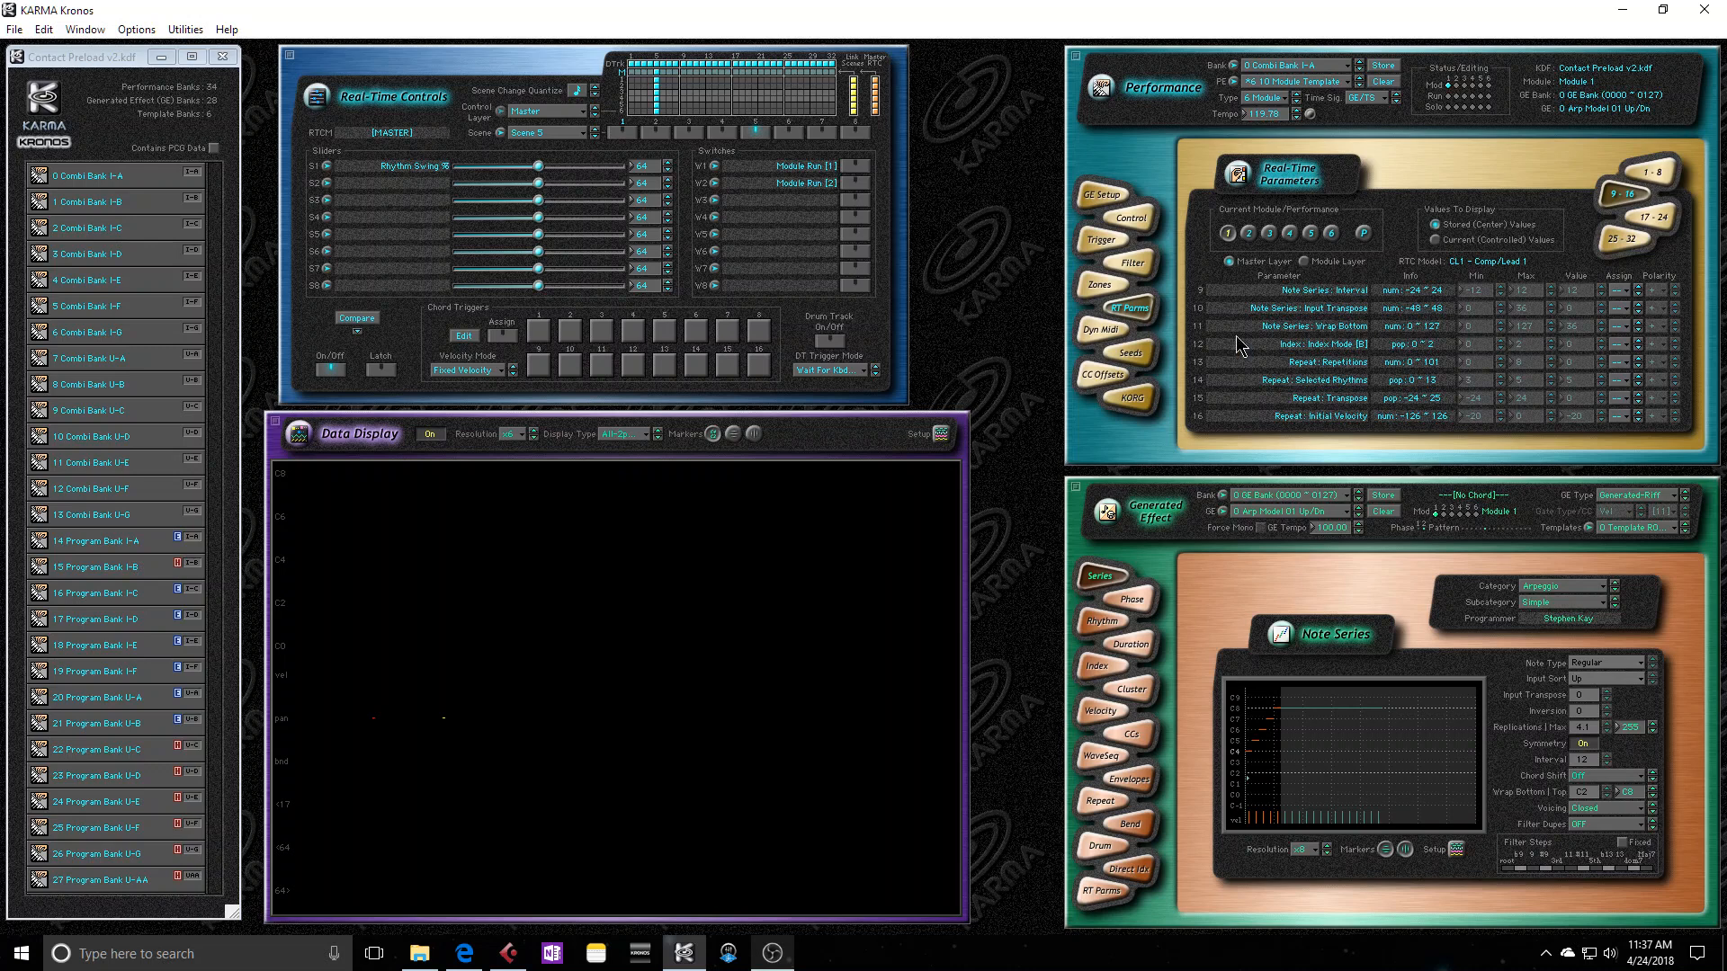
click(1671, 176)
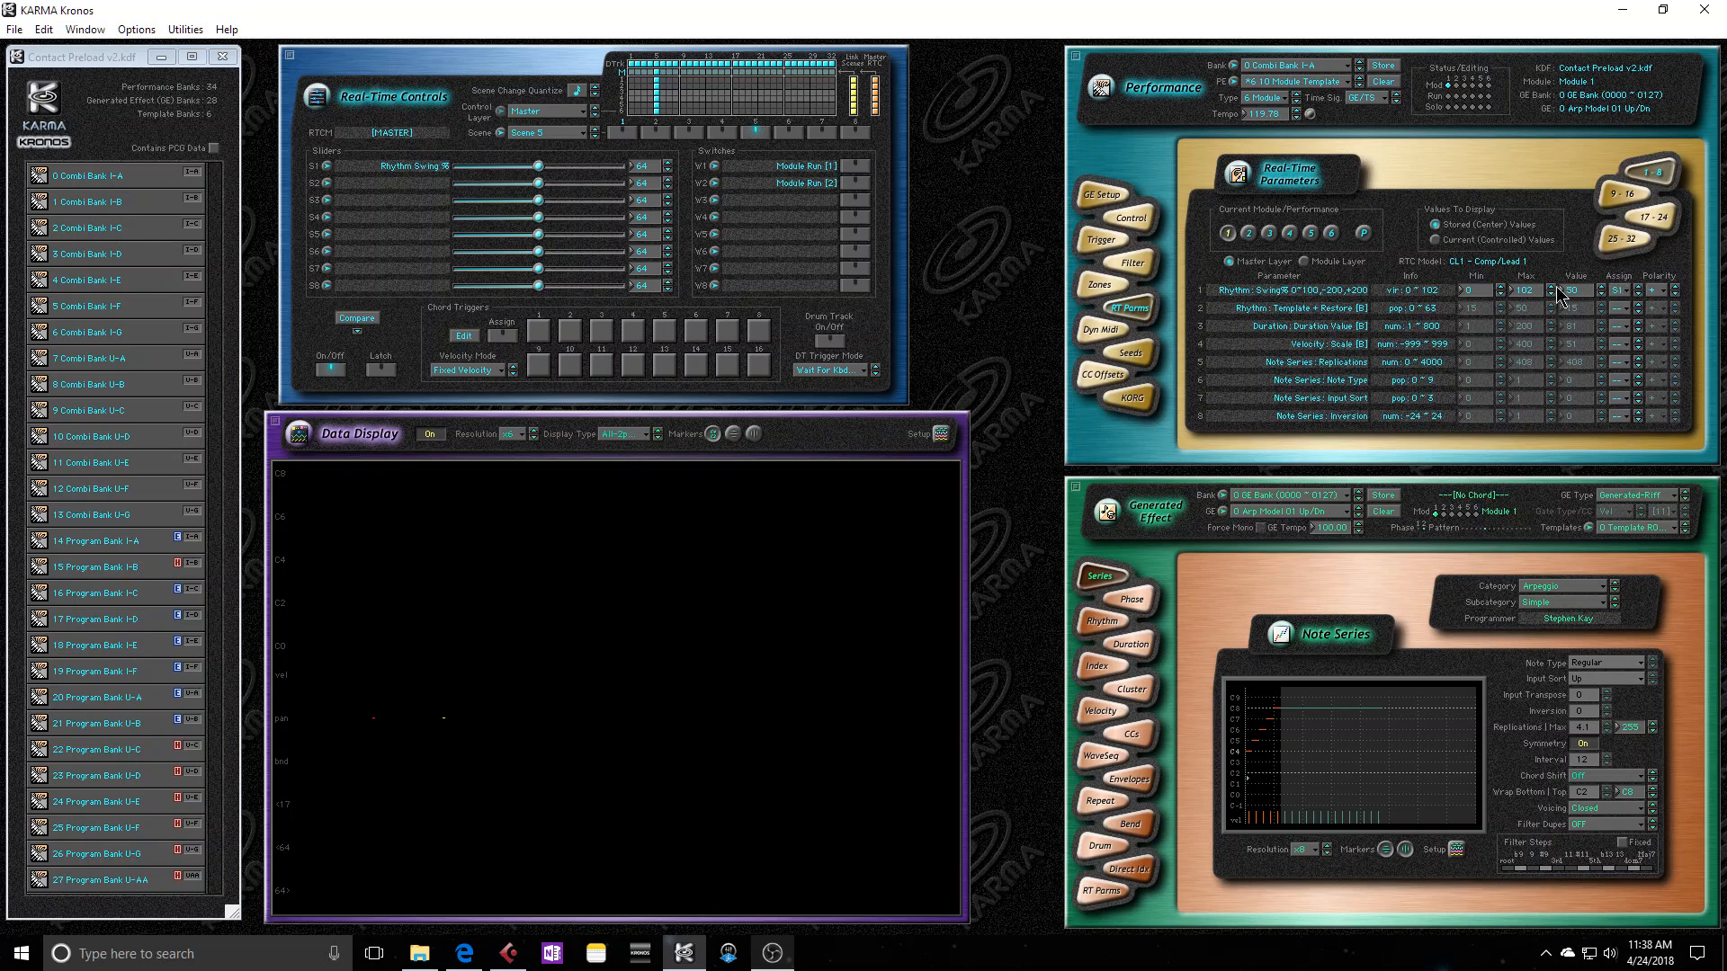
click(1304, 262)
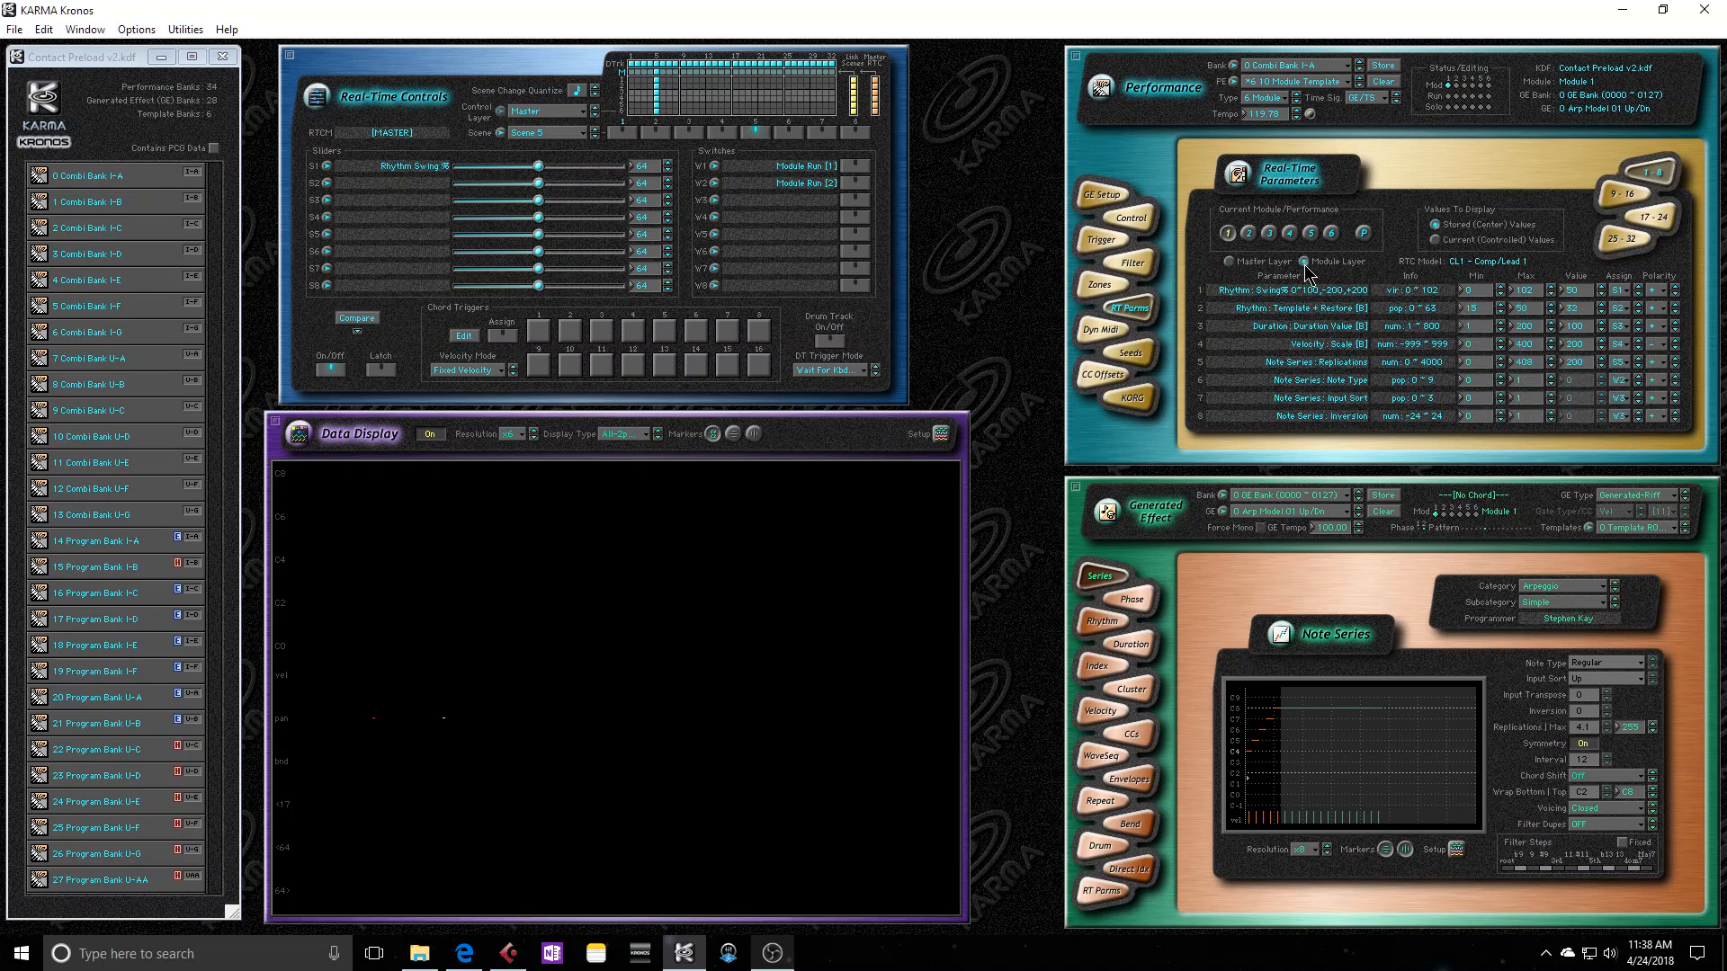
click(1229, 264)
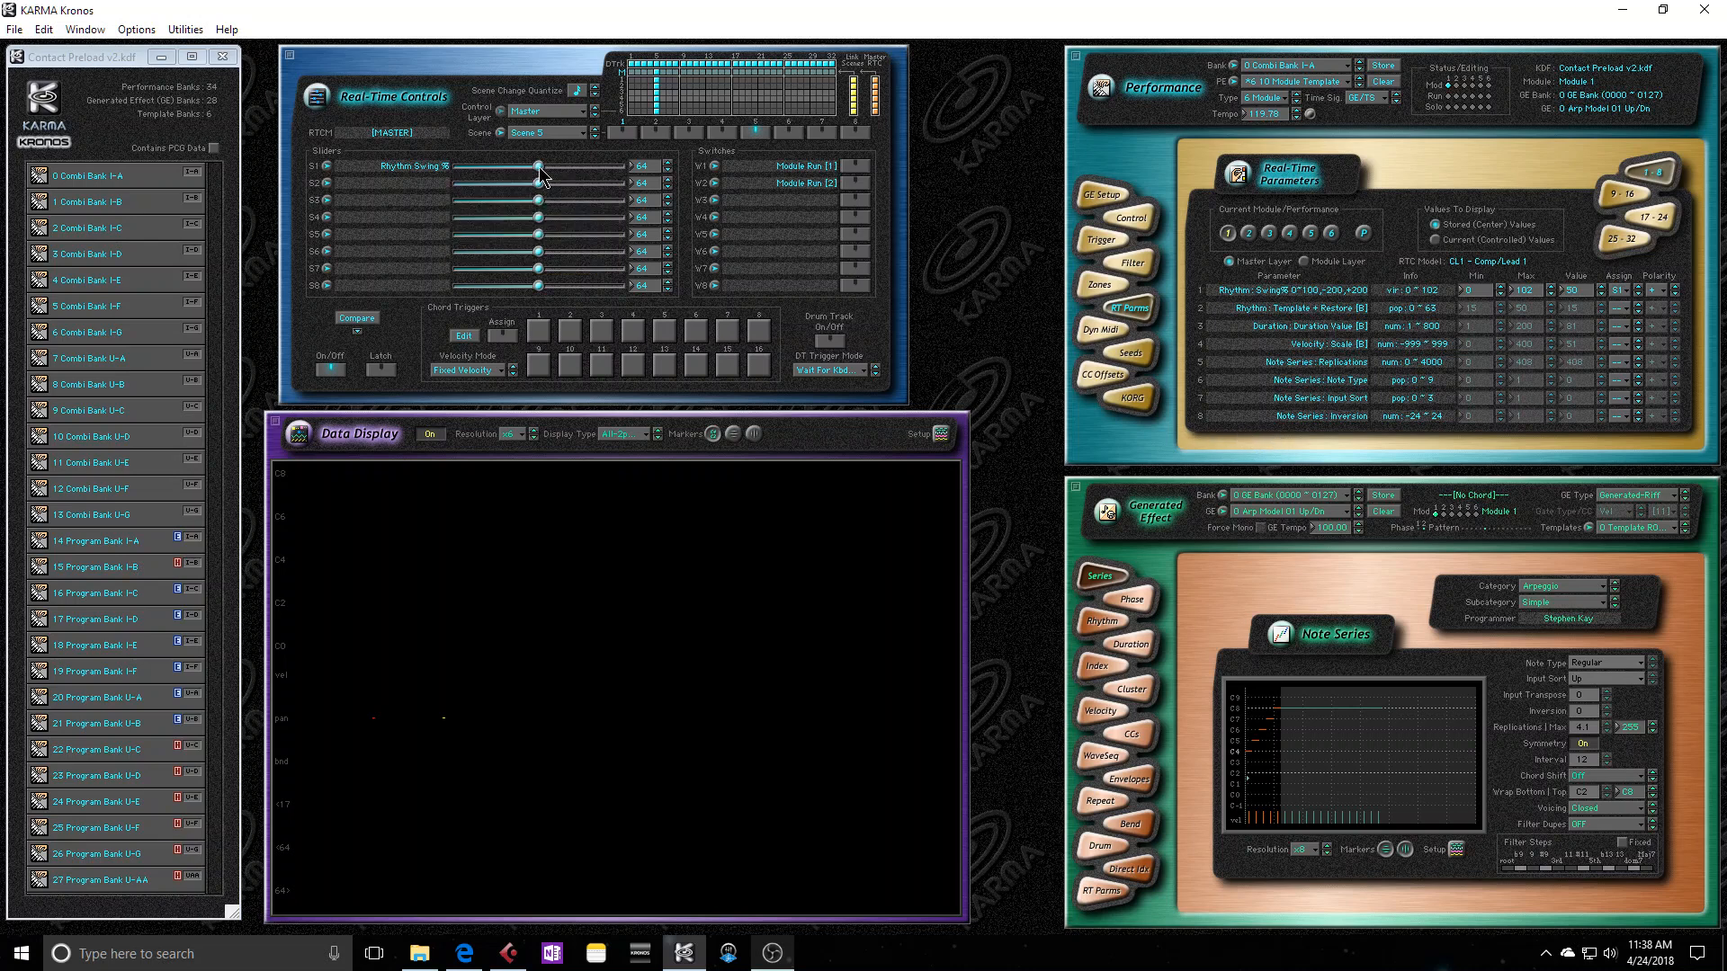
Lower the Master layer's Rhythm Swing slider slightly to about 61 in Scene 5.
drag(539, 167, 532, 167)
mouse_move(540, 171)
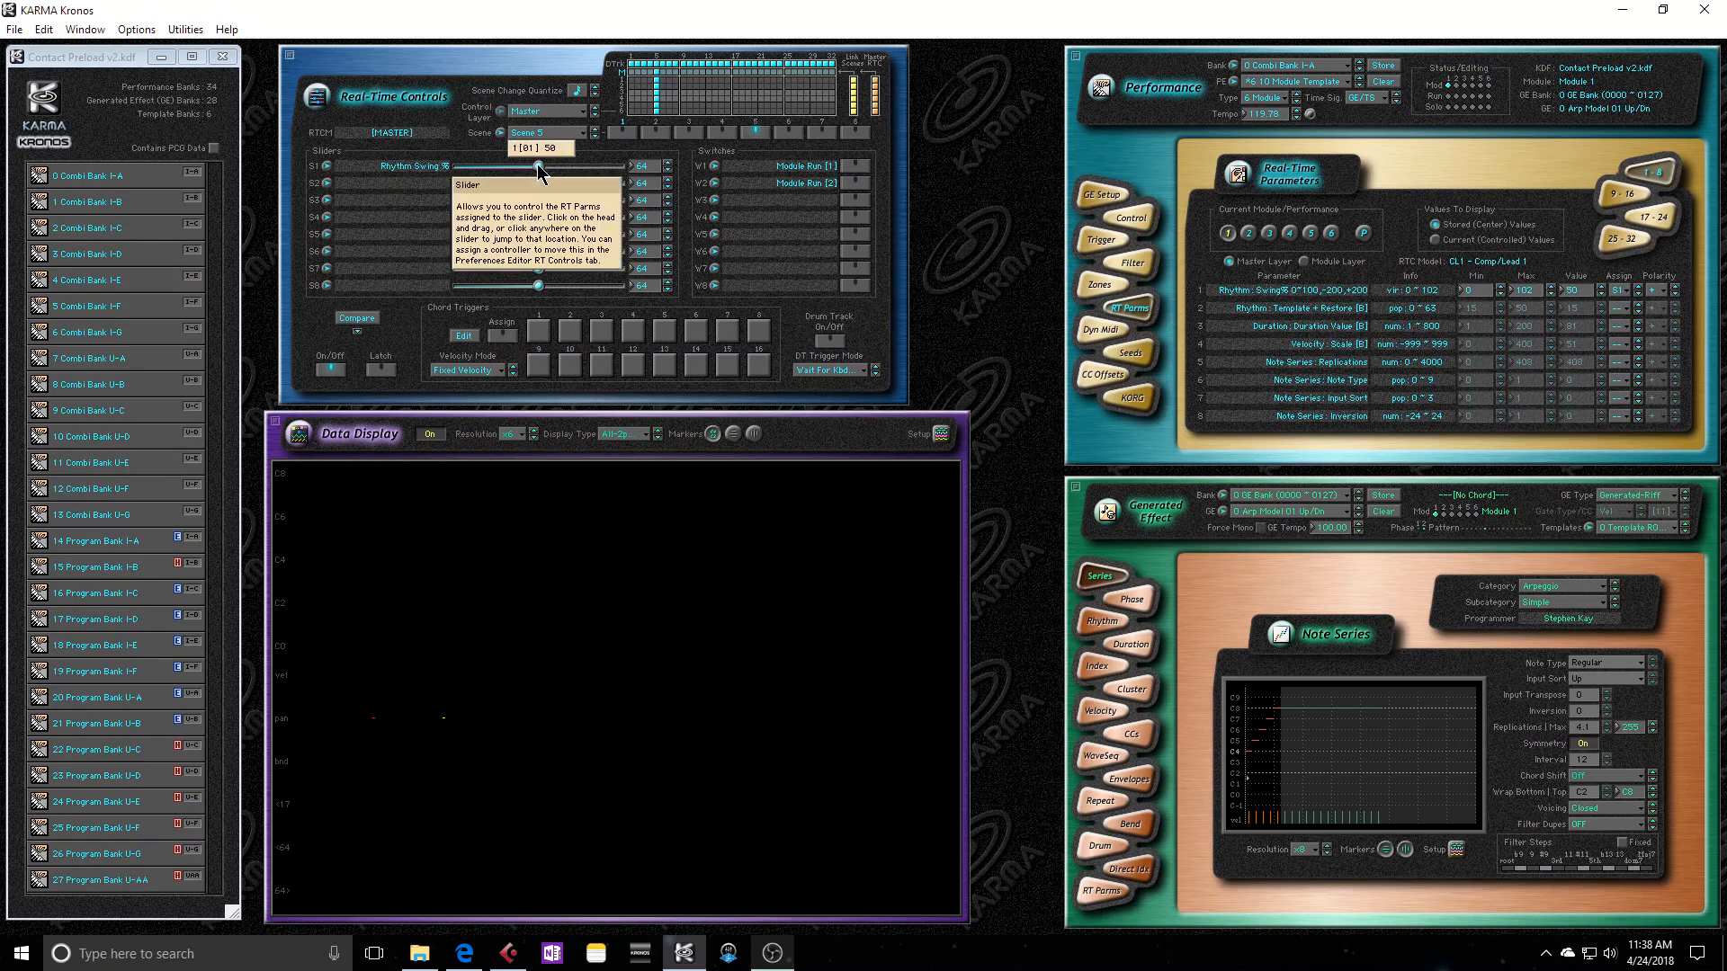
mouse_move(540, 171)
mouse_down()
mouse_move(621, 167)
mouse_move(455, 166)
mouse_move(626, 167)
mouse_move(457, 166)
mouse_move(547, 166)
mouse_up()
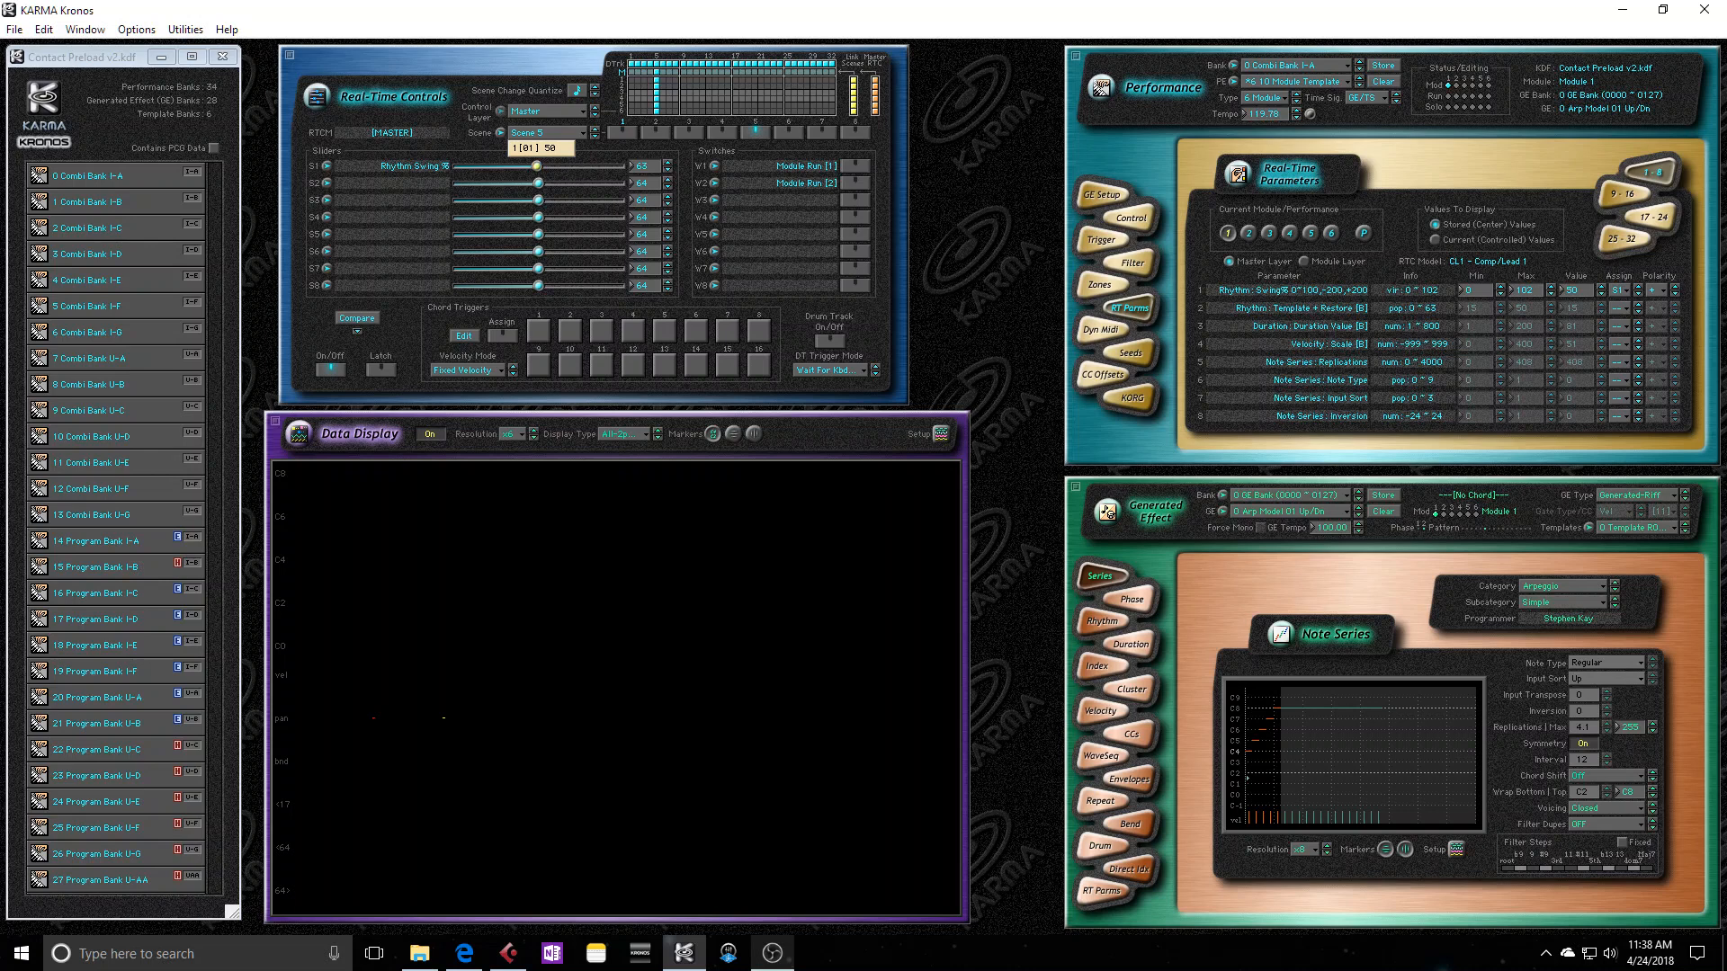
drag(537, 167, 535, 167)
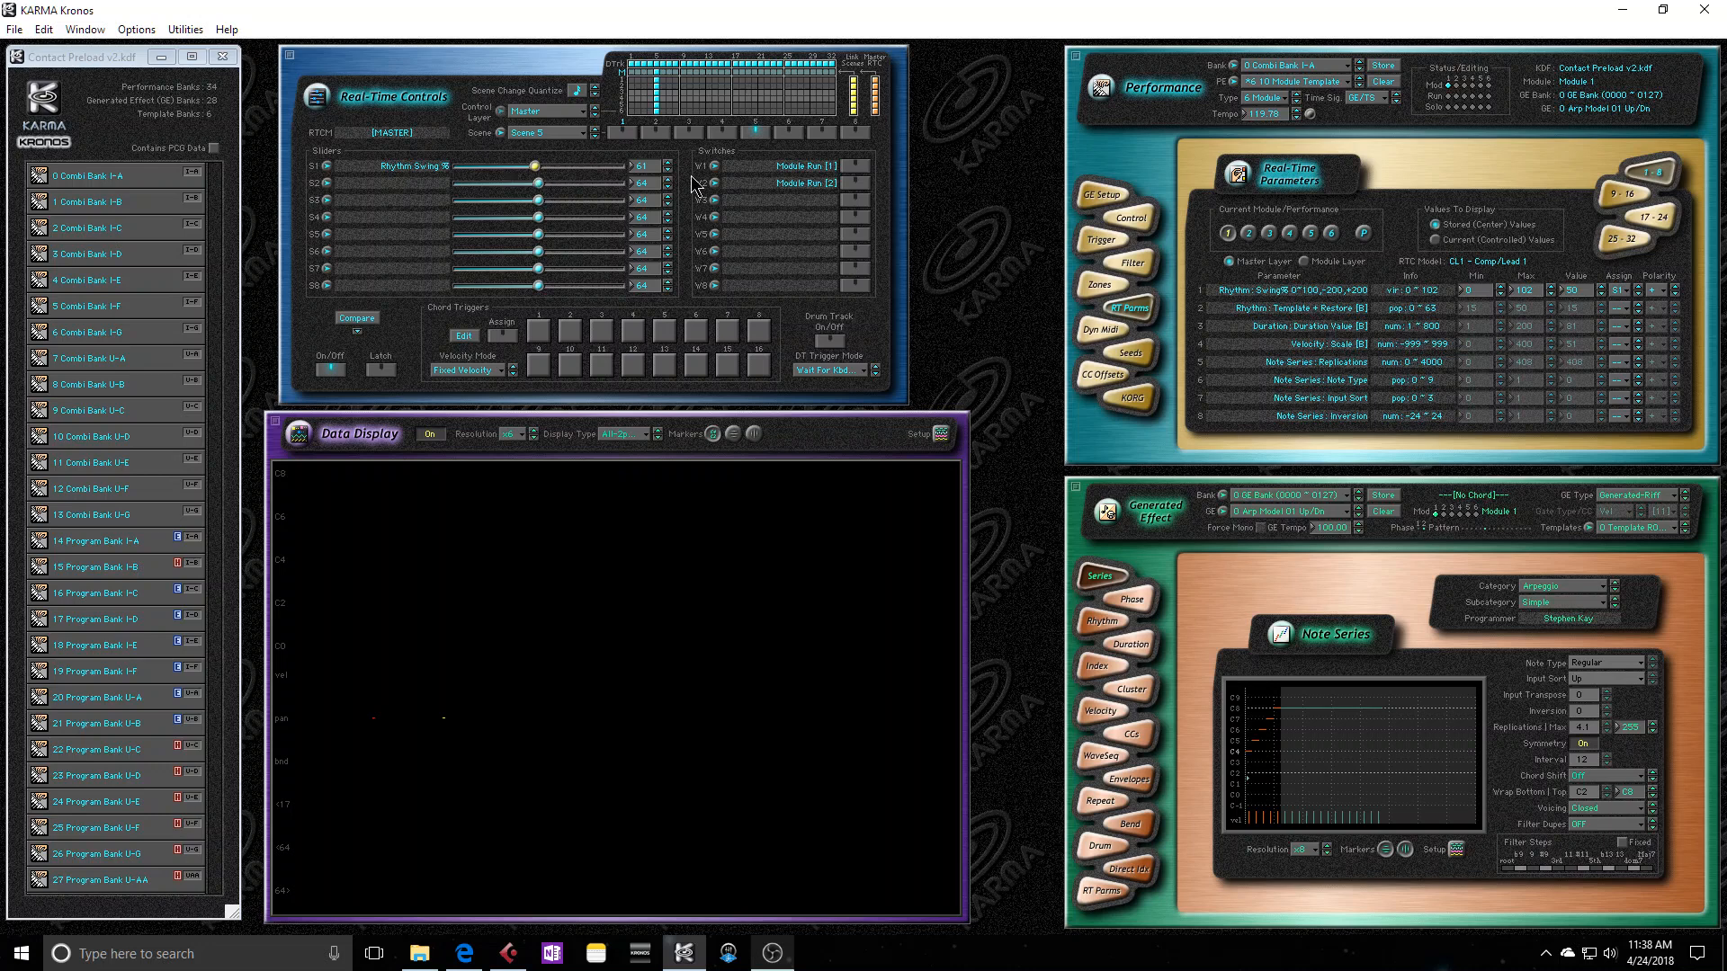
Return the Master layer's Rhythm Swing slider to 64 and show the Rhythm settings of the Generated Effect.
click(668, 164)
mouse_move(540, 172)
click(1099, 623)
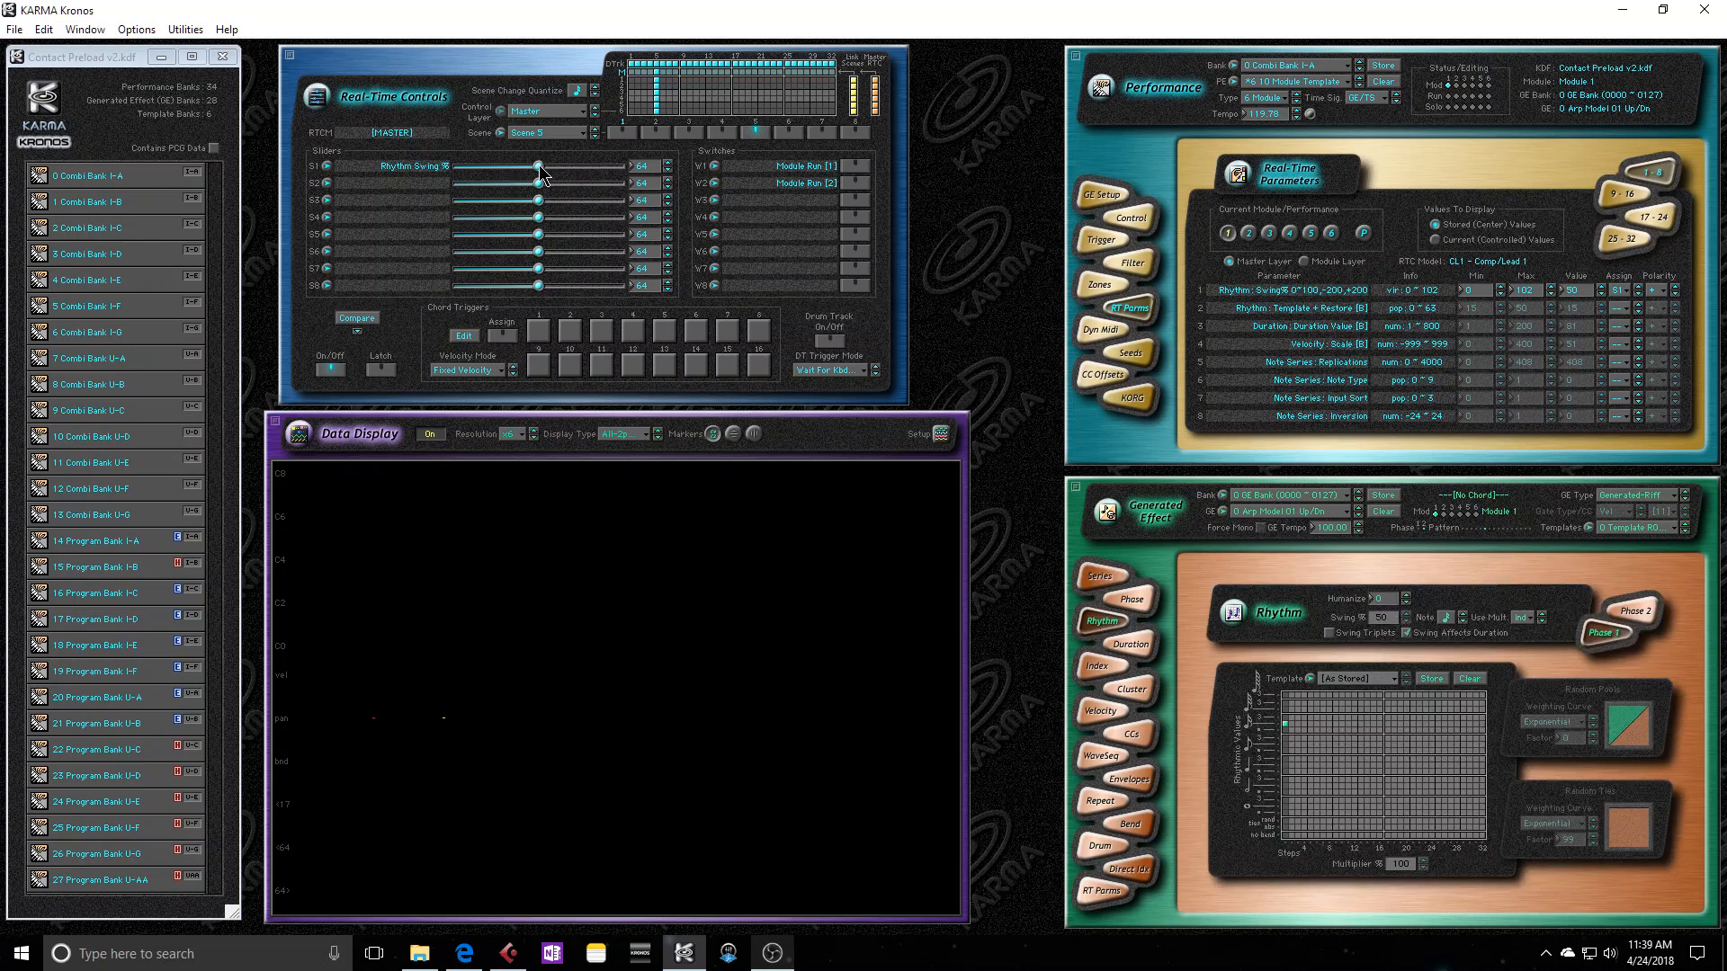
Lower the Master layer's Rhythm Swing slider in Scene 5 and switch the control layer to Module 1.
drag(538, 165, 536, 165)
drag(540, 167, 483, 166)
click(594, 113)
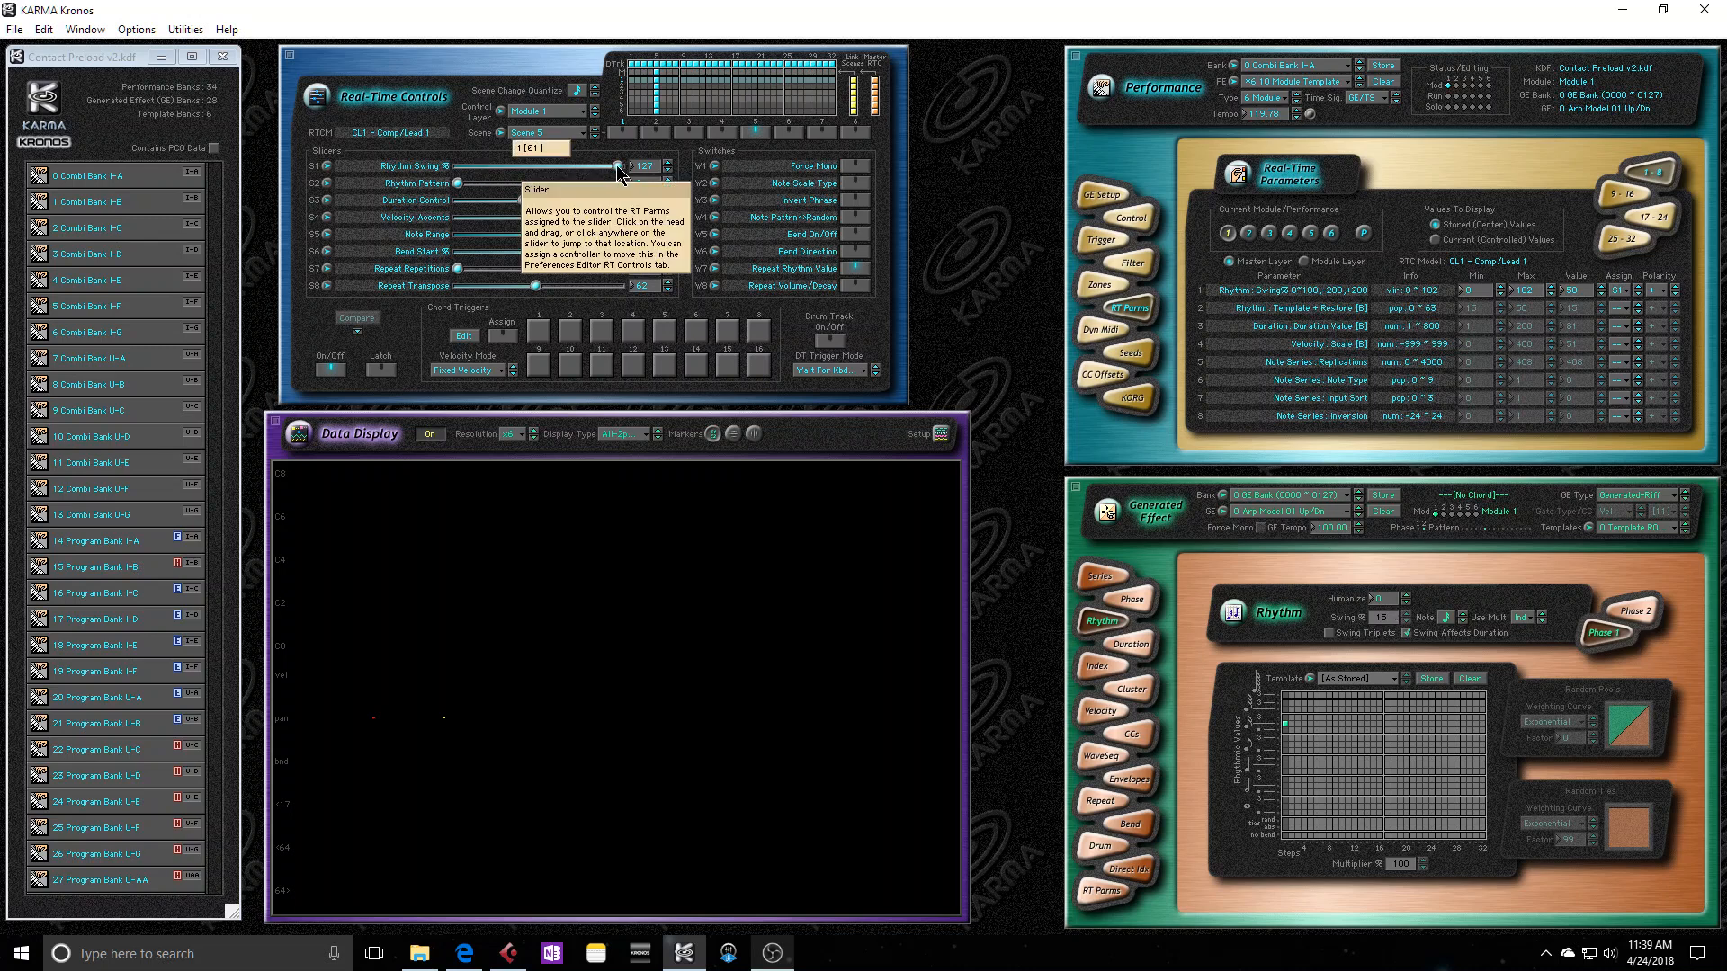
Move Module 1's Rhythm Swing slider in Scene 5 to about 94 and bring it down to 0.
drag(617, 166, 577, 168)
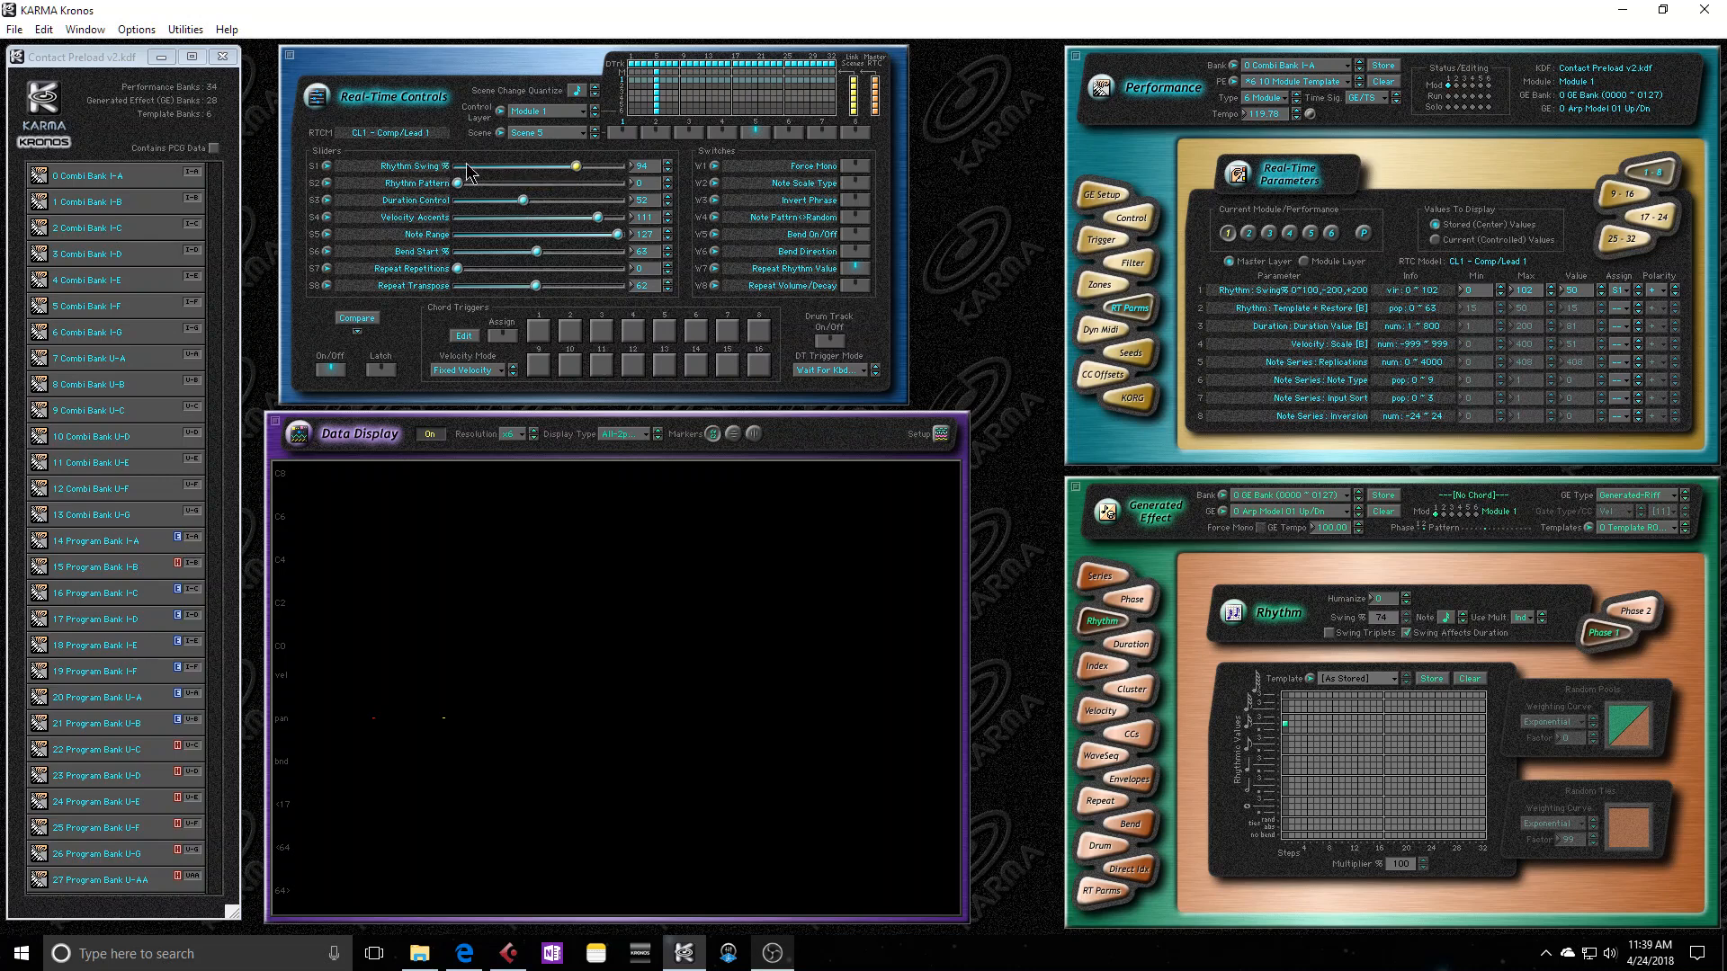
mouse_move(576, 173)
drag(569, 167, 531, 166)
drag(517, 168, 457, 168)
Set Module 1's Rhythm Swing to 0 in Scene 1 and store the performance in its current location.
click(624, 135)
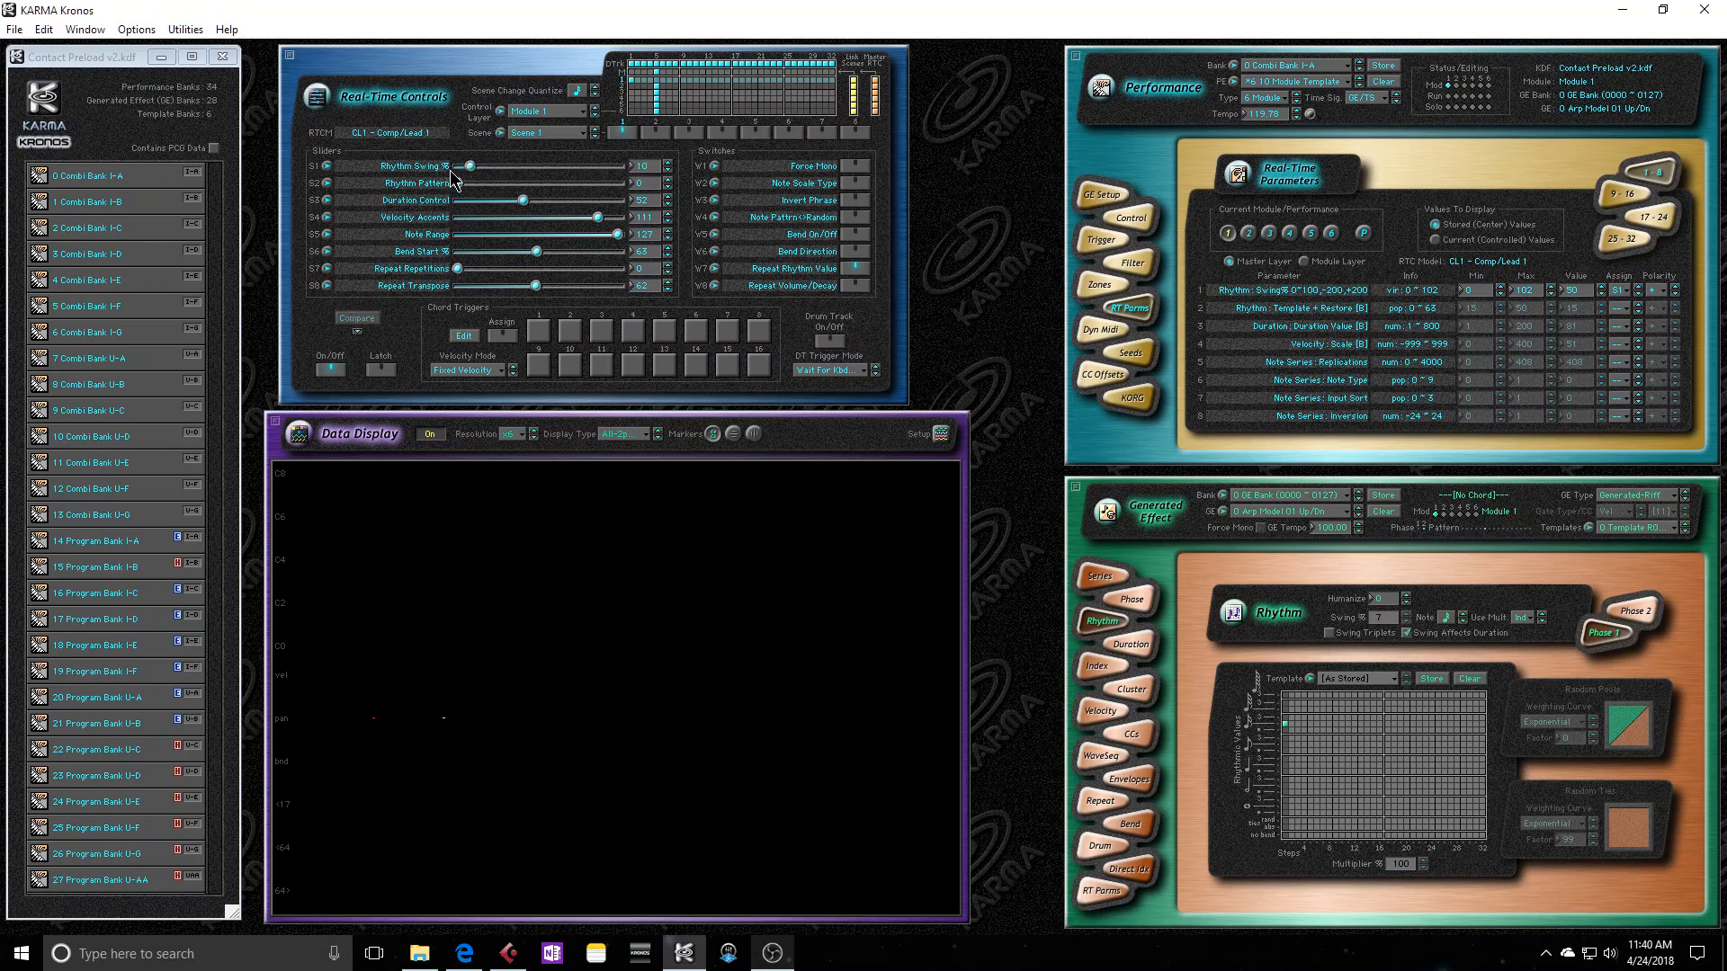
drag(470, 167, 457, 168)
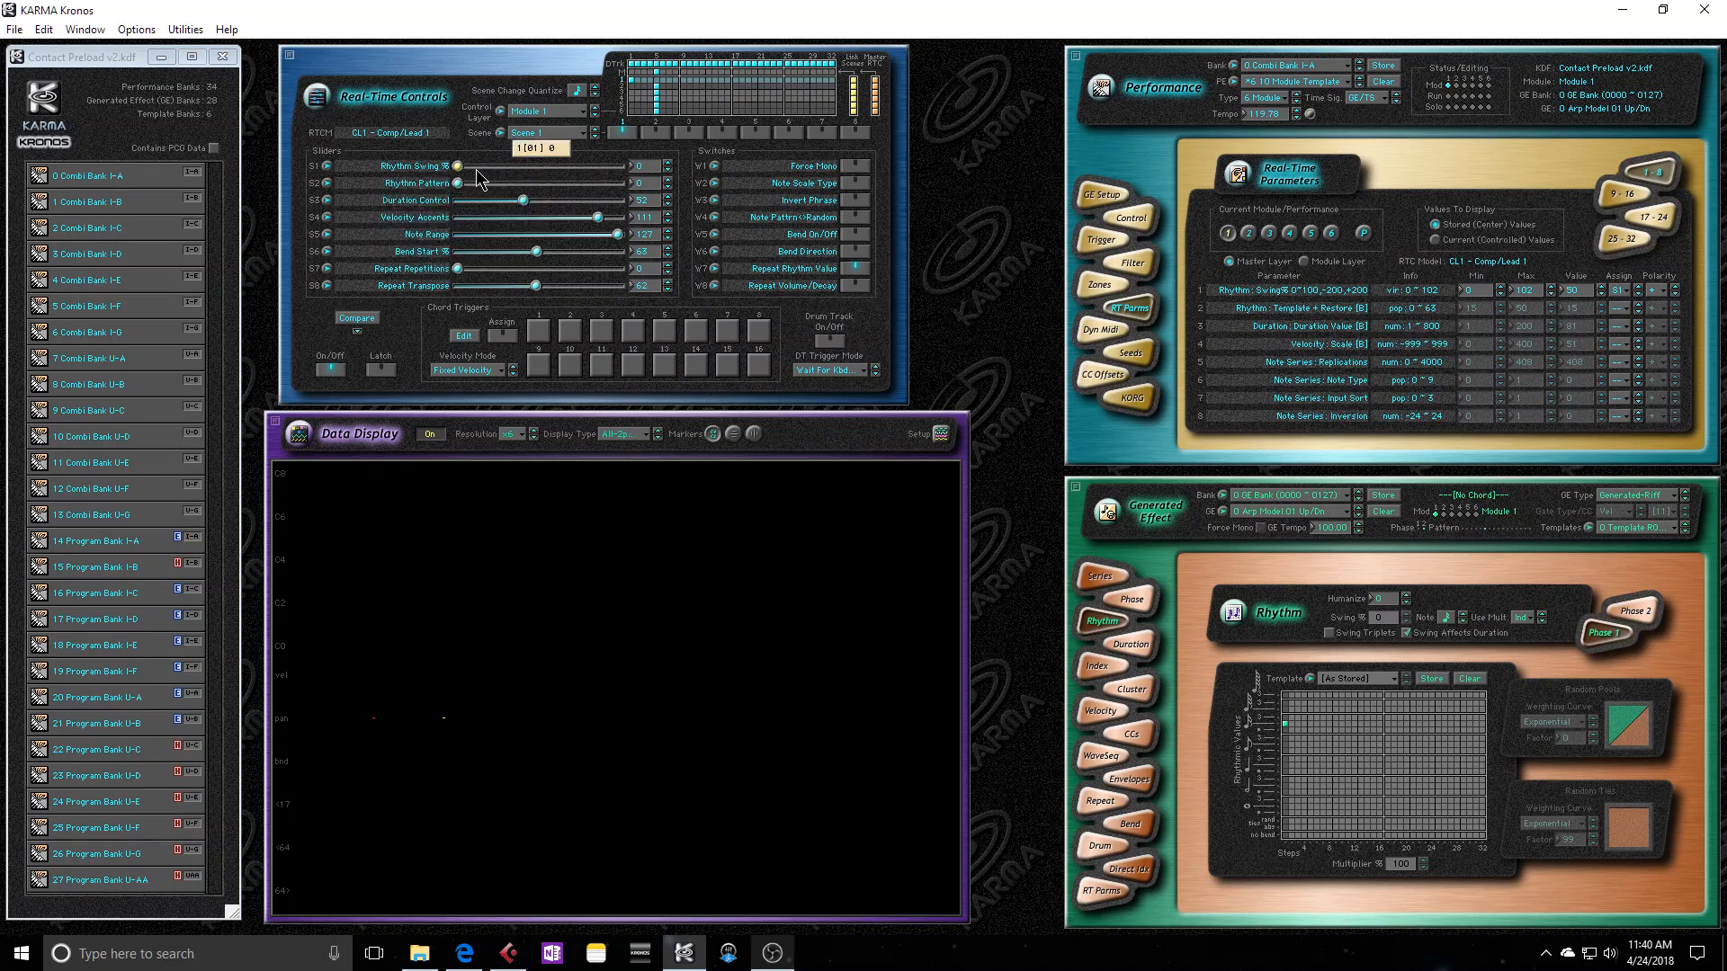
drag(456, 167, 462, 168)
drag(470, 166, 468, 173)
click(1383, 66)
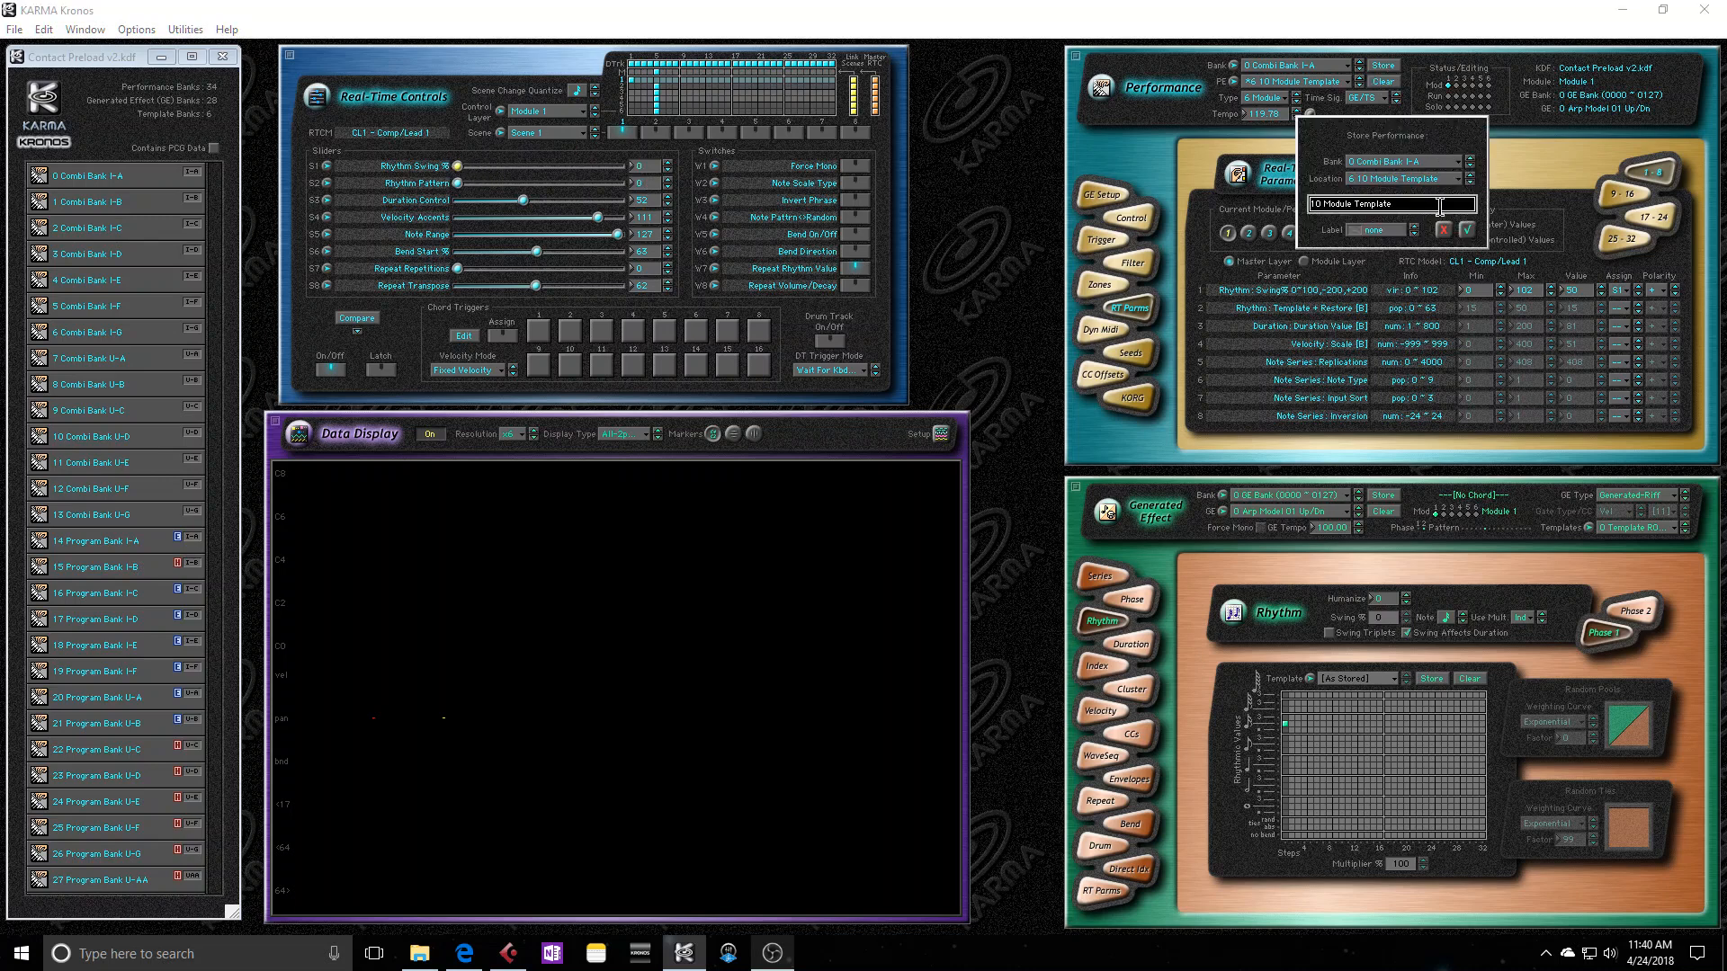
click(1468, 232)
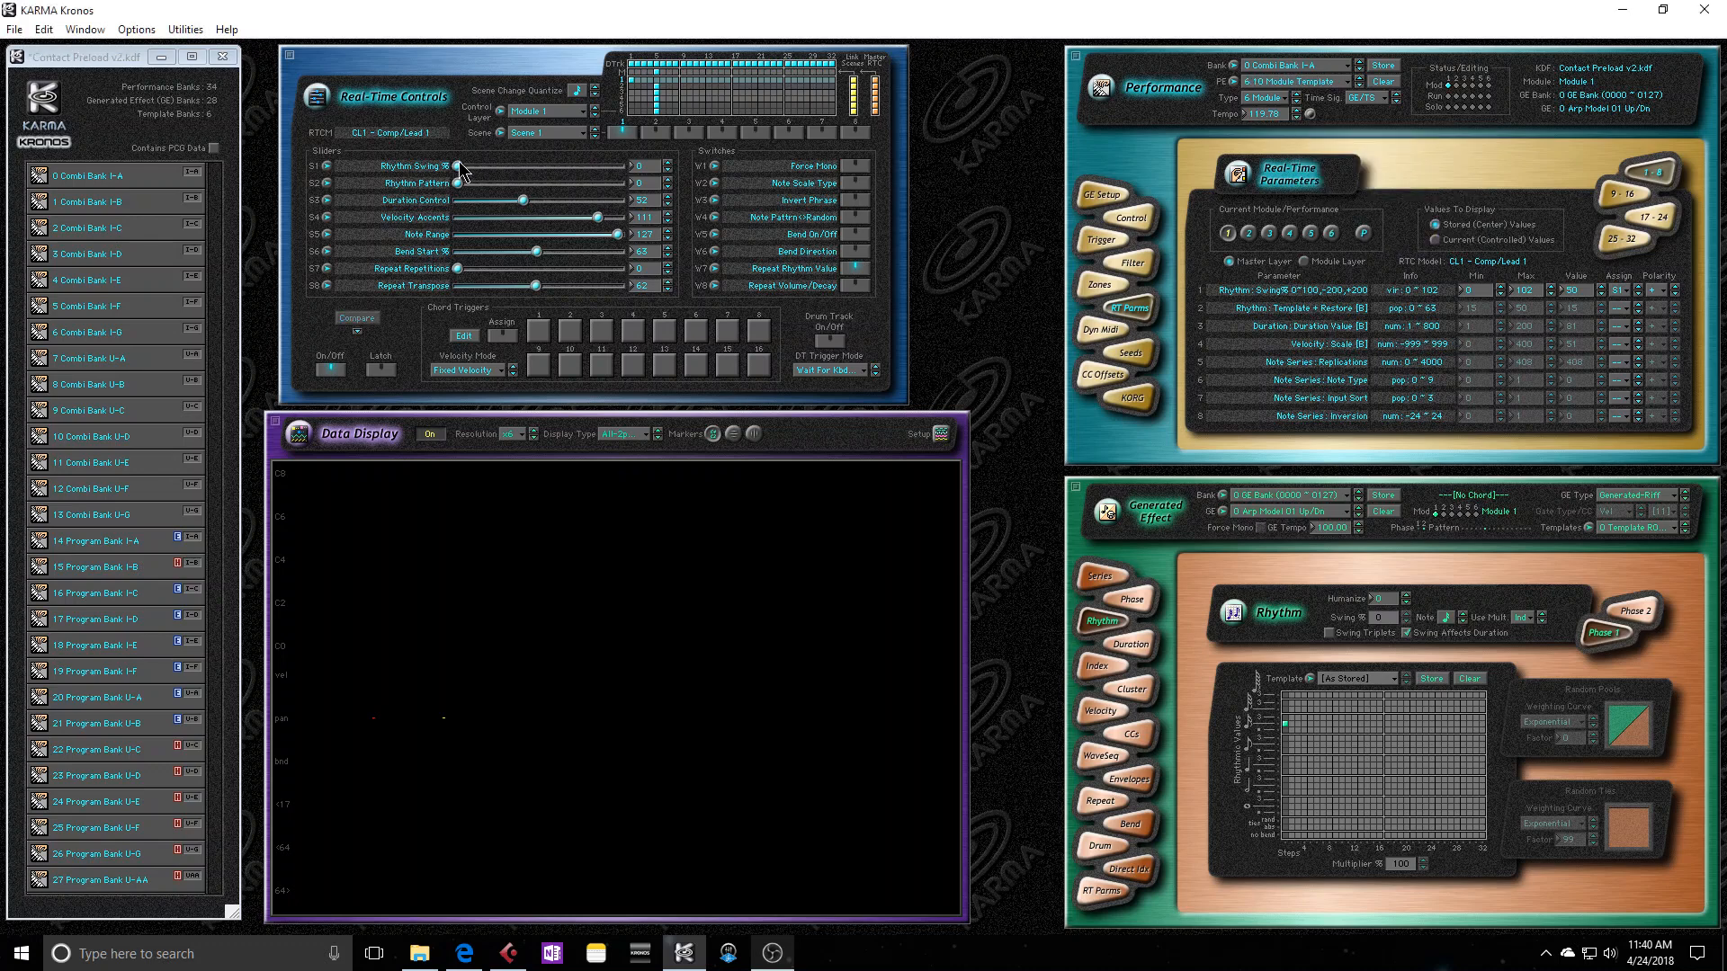
Set Module 1's Rhythm Swing to 0 in Scene 1, about 31 in Scene 2, about 47 in Scene 3, and higher in Scene 4.
mouse_move(457, 167)
mouse_down()
mouse_move(477, 168)
mouse_move(457, 169)
mouse_up()
drag(459, 169, 494, 170)
mouse_move(457, 168)
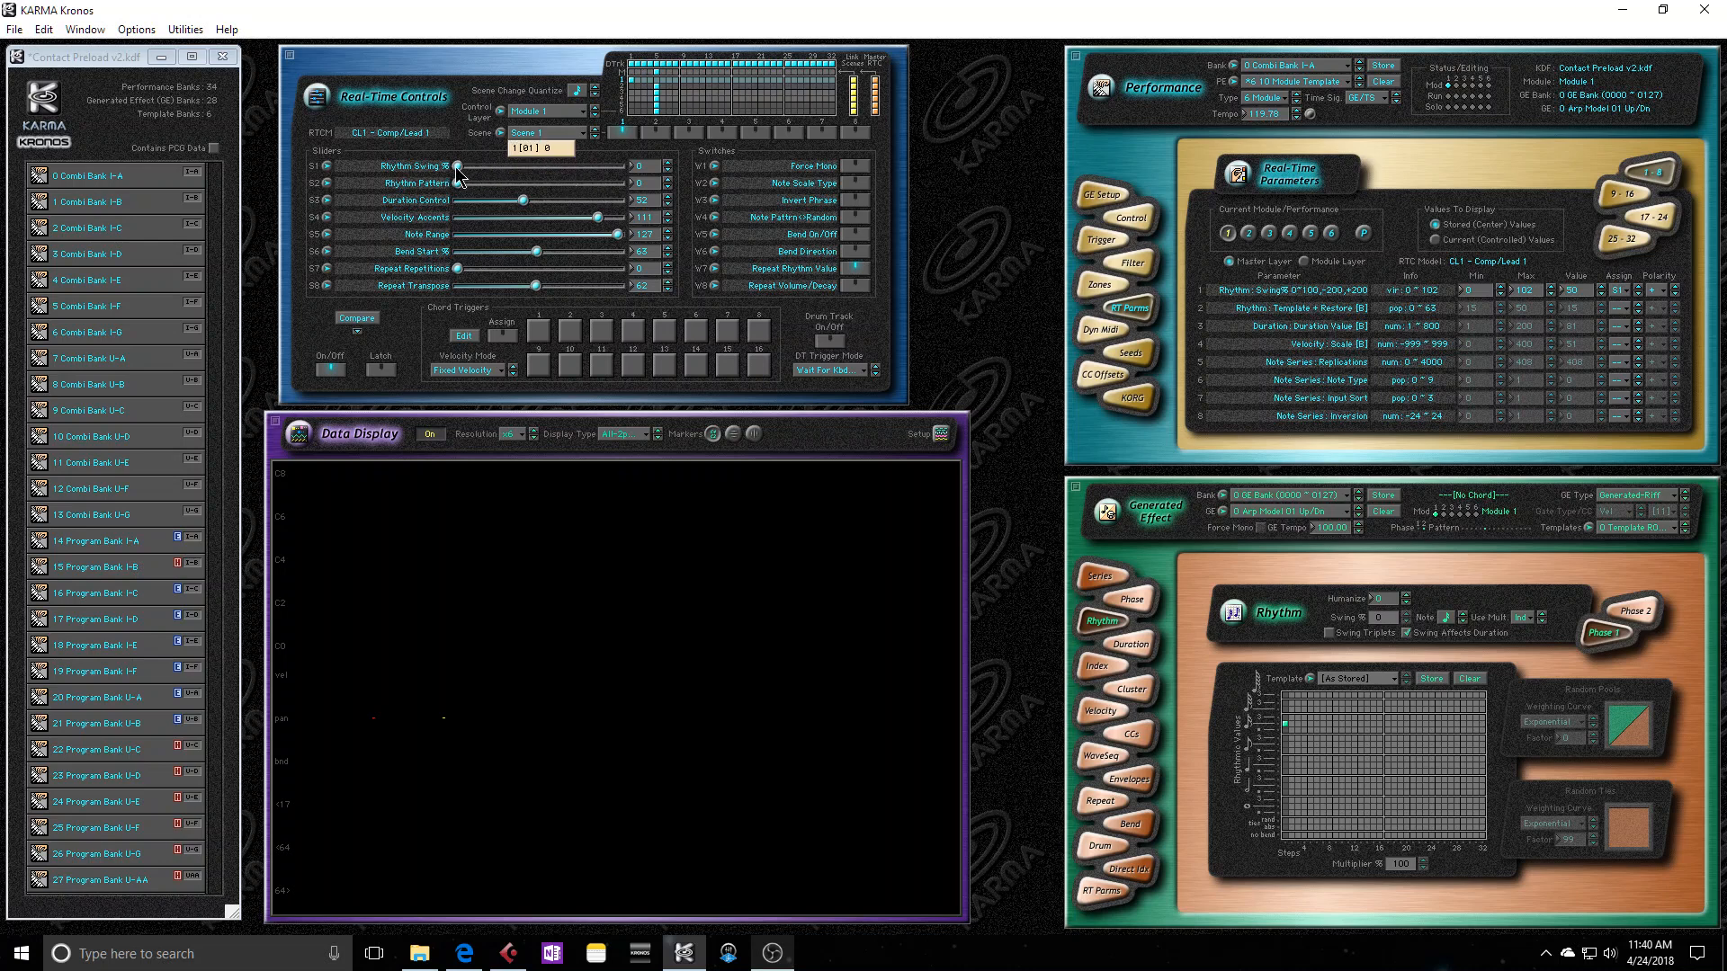
drag(456, 169, 461, 166)
click(654, 133)
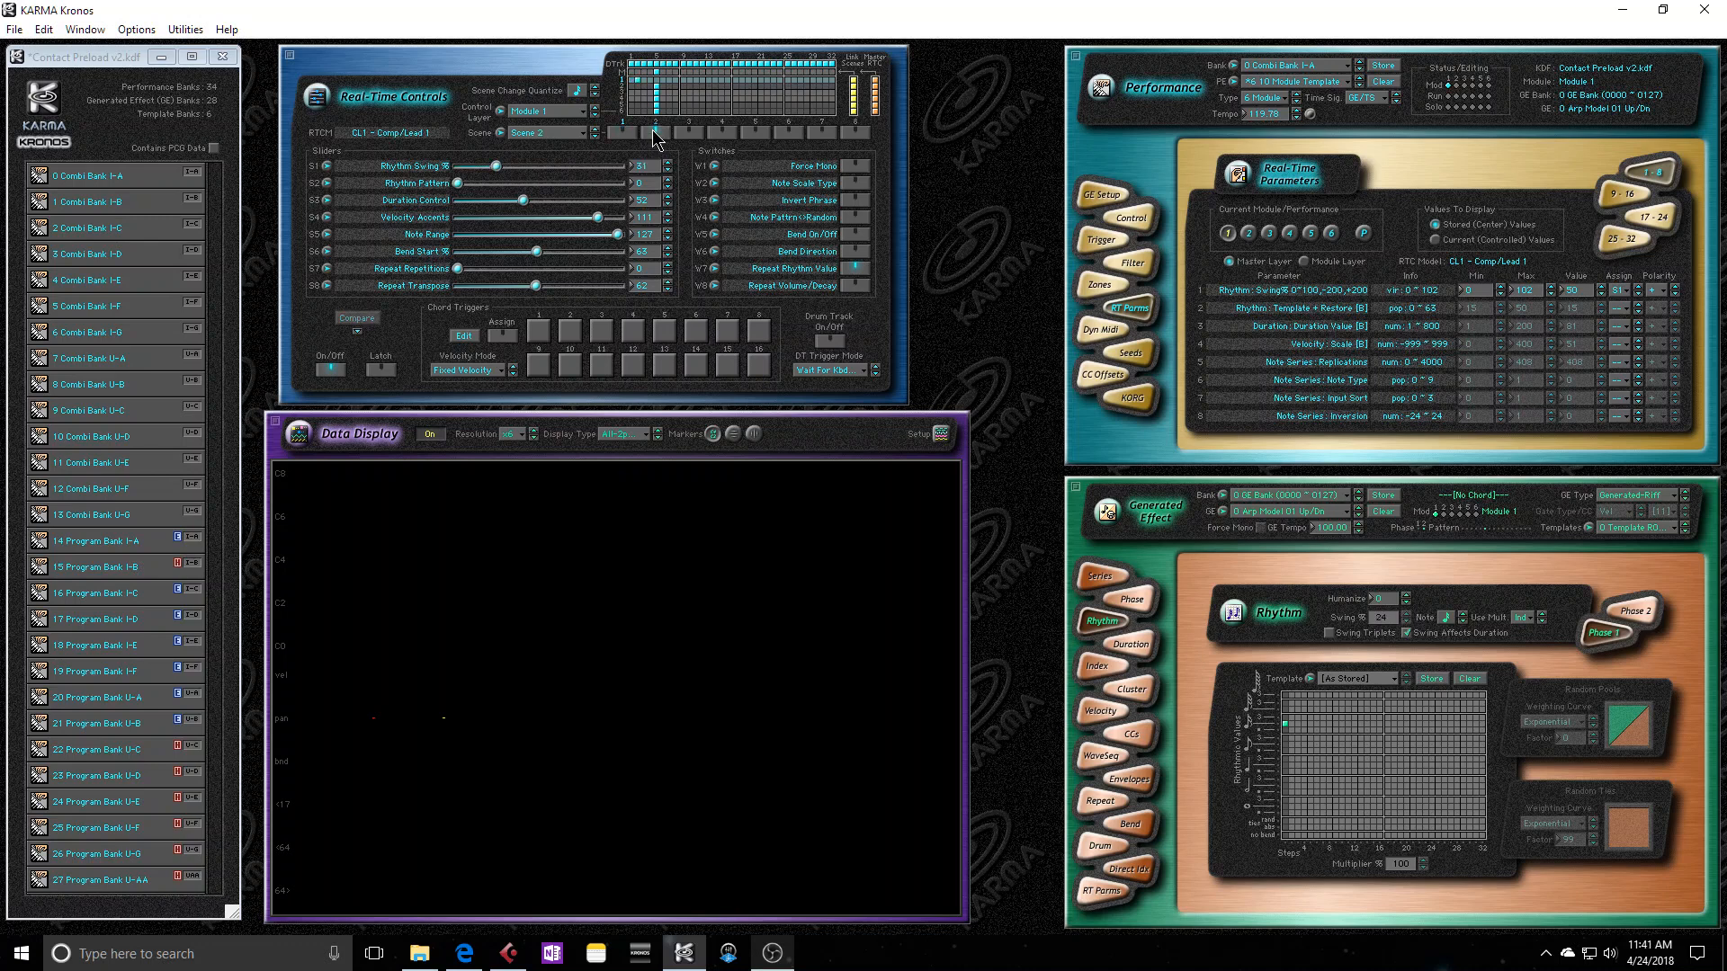
mouse_move(497, 171)
drag(638, 166, 637, 171)
click(690, 134)
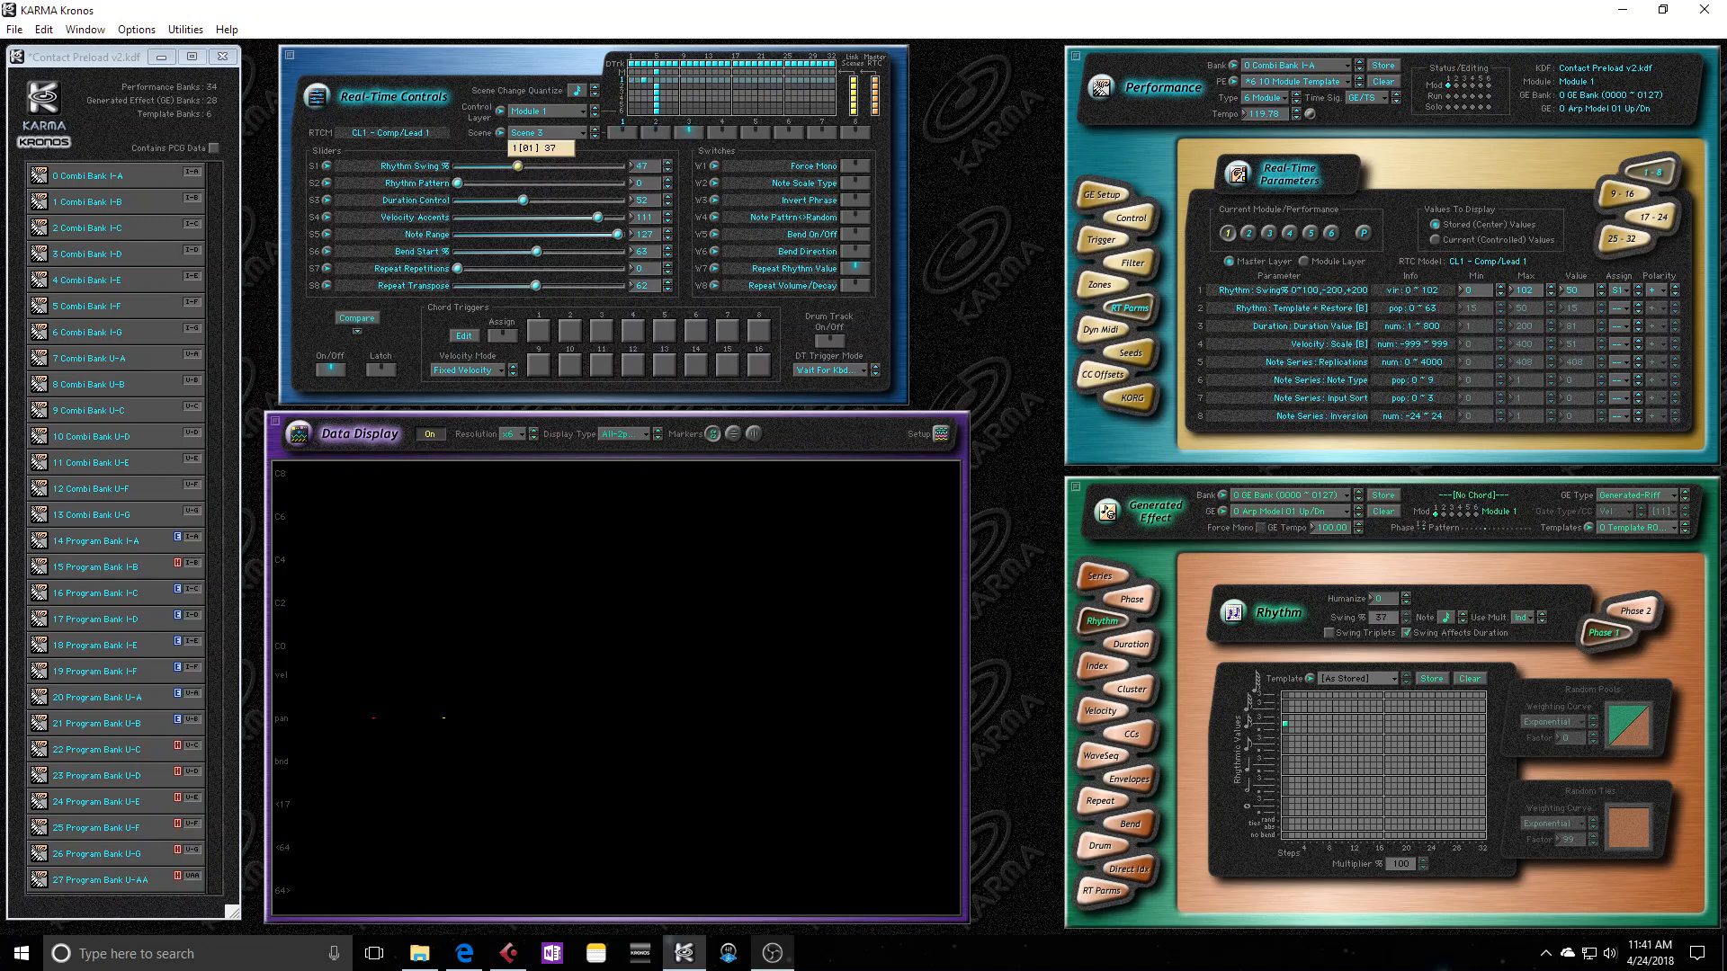
click(730, 132)
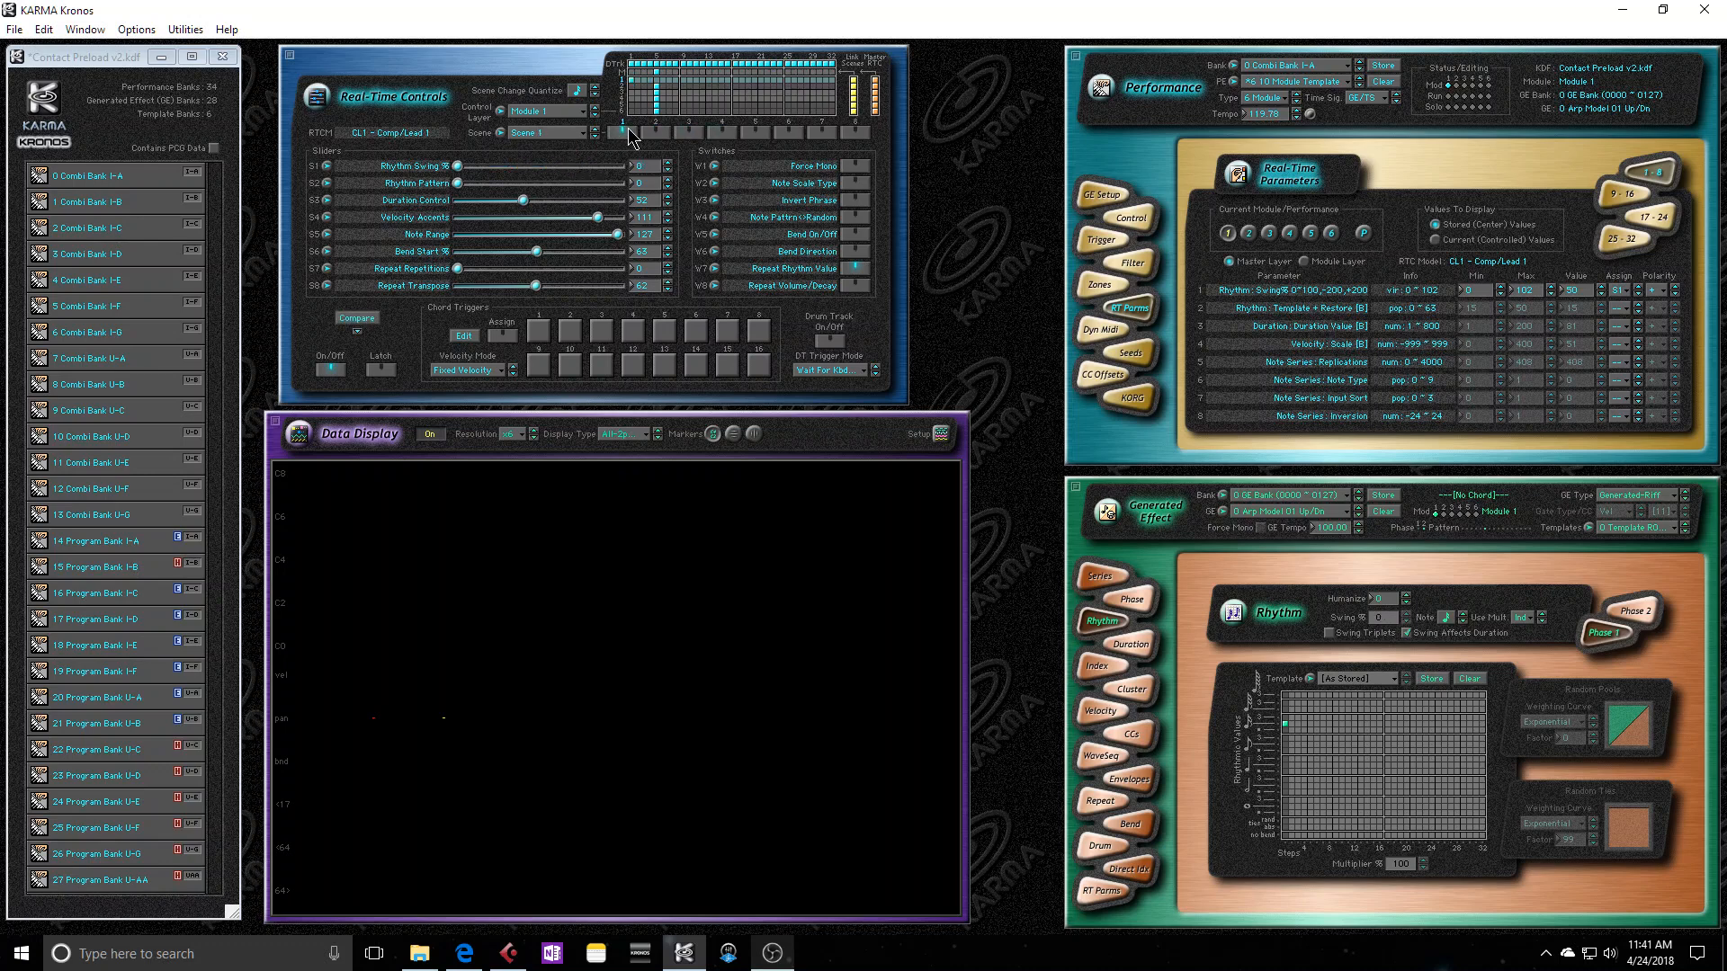
Step through Module 1's Scenes 3, 4 and 5 and align all modules on scene 1 in the scene matrix.
click(689, 133)
click(725, 133)
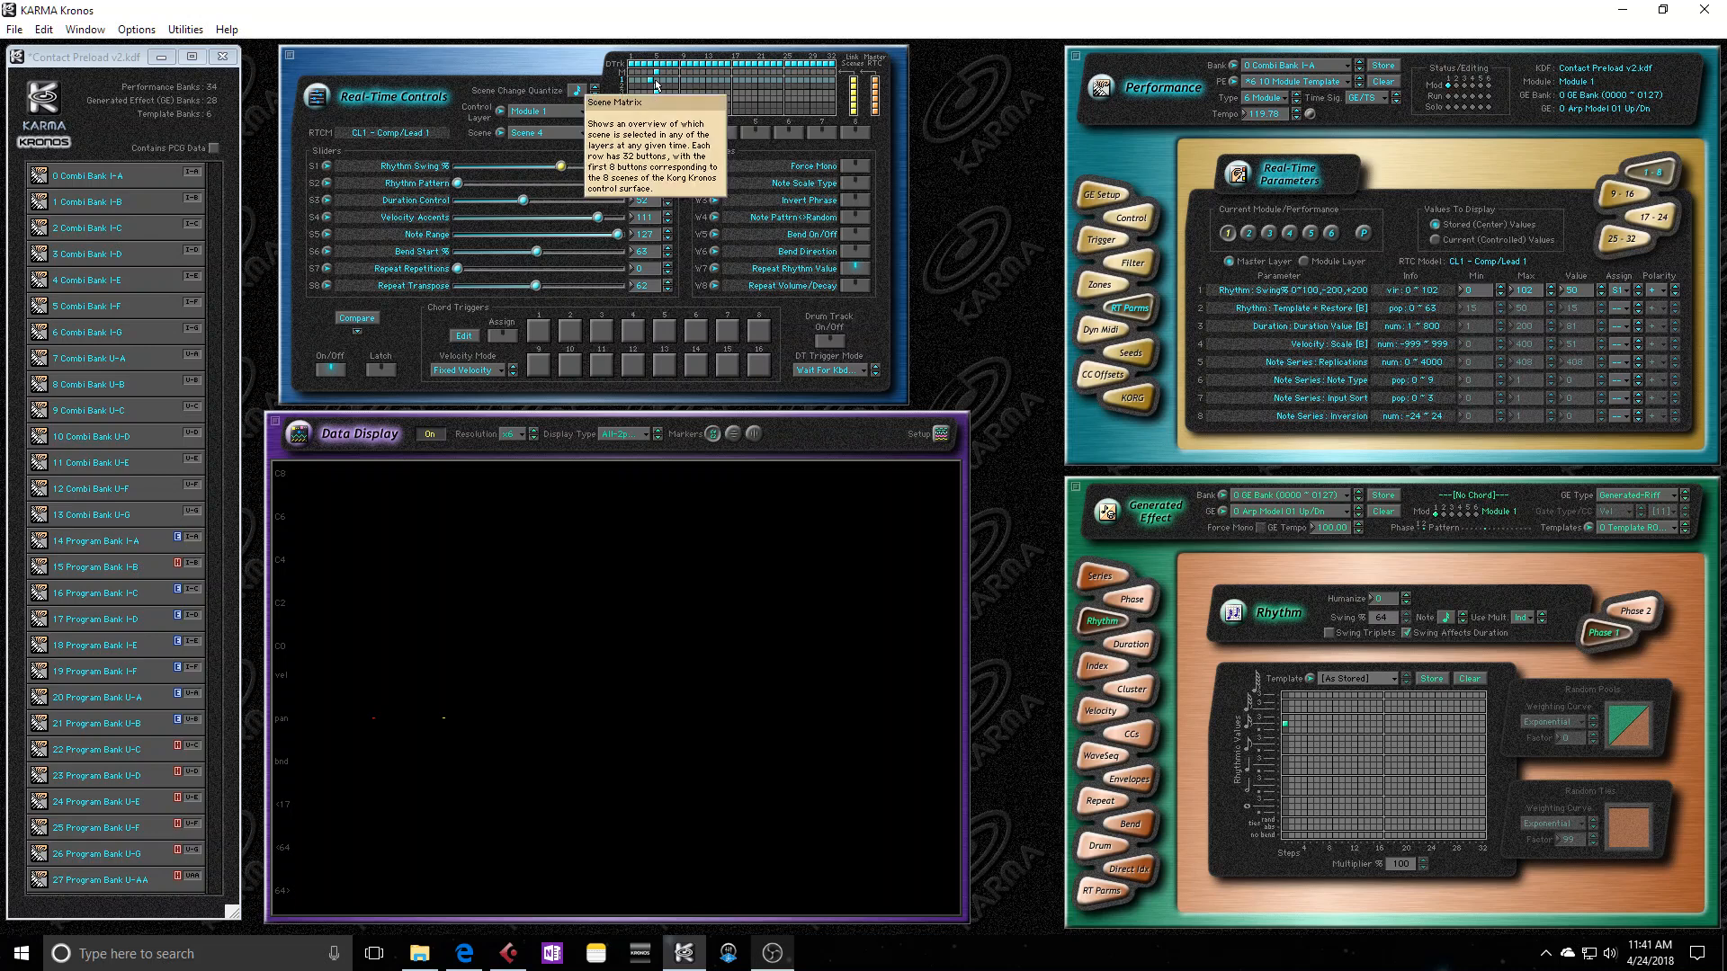
click(758, 134)
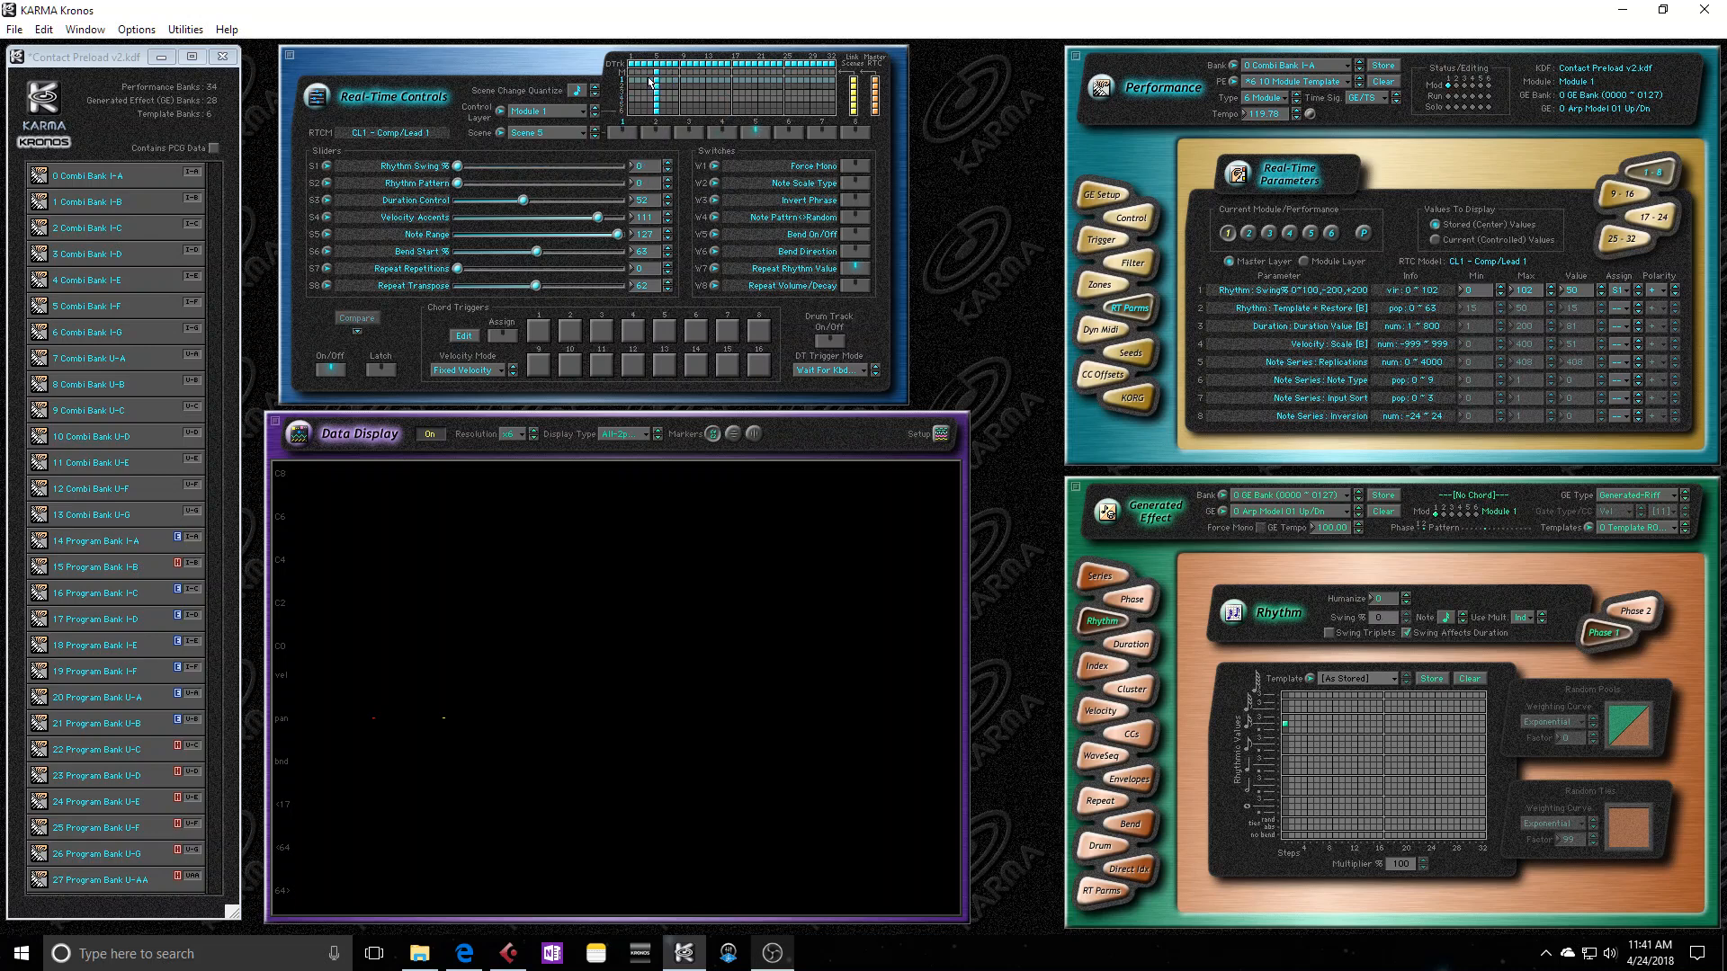
mouse_move(634, 73)
mouse_down()
mouse_move(659, 76)
mouse_move(631, 79)
mouse_up()
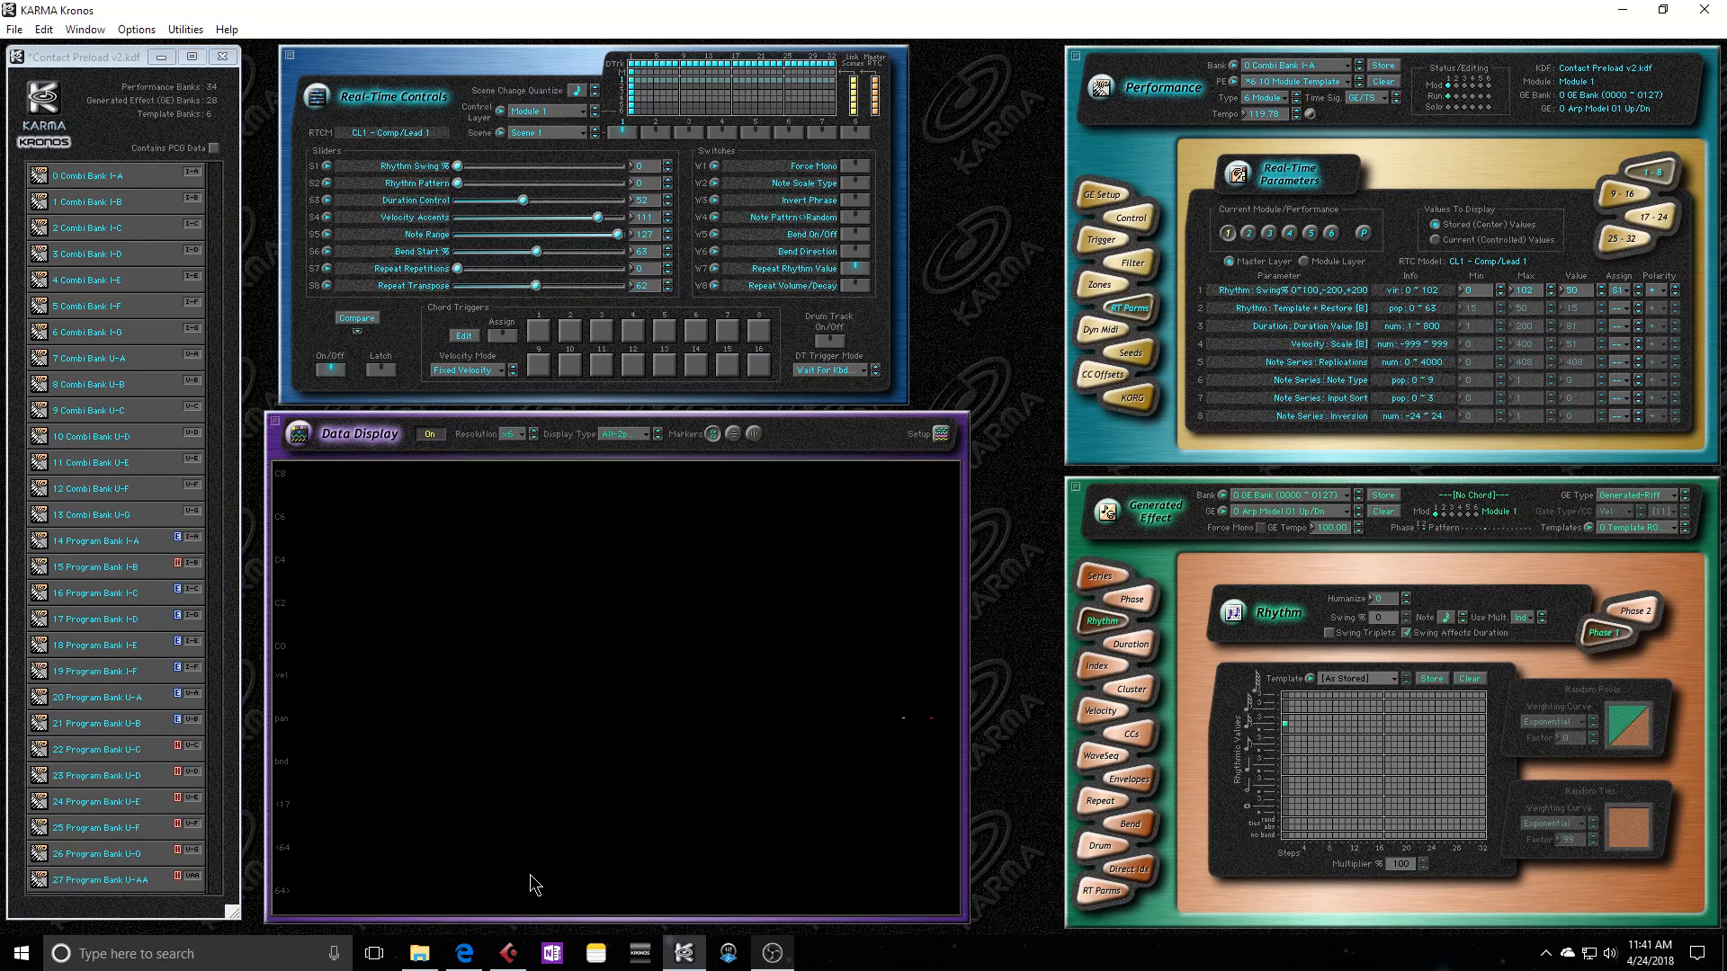
Switch to Cubase, examine the CC 30 events on the To KK track, and place the playback position just before bar 2.
click(513, 953)
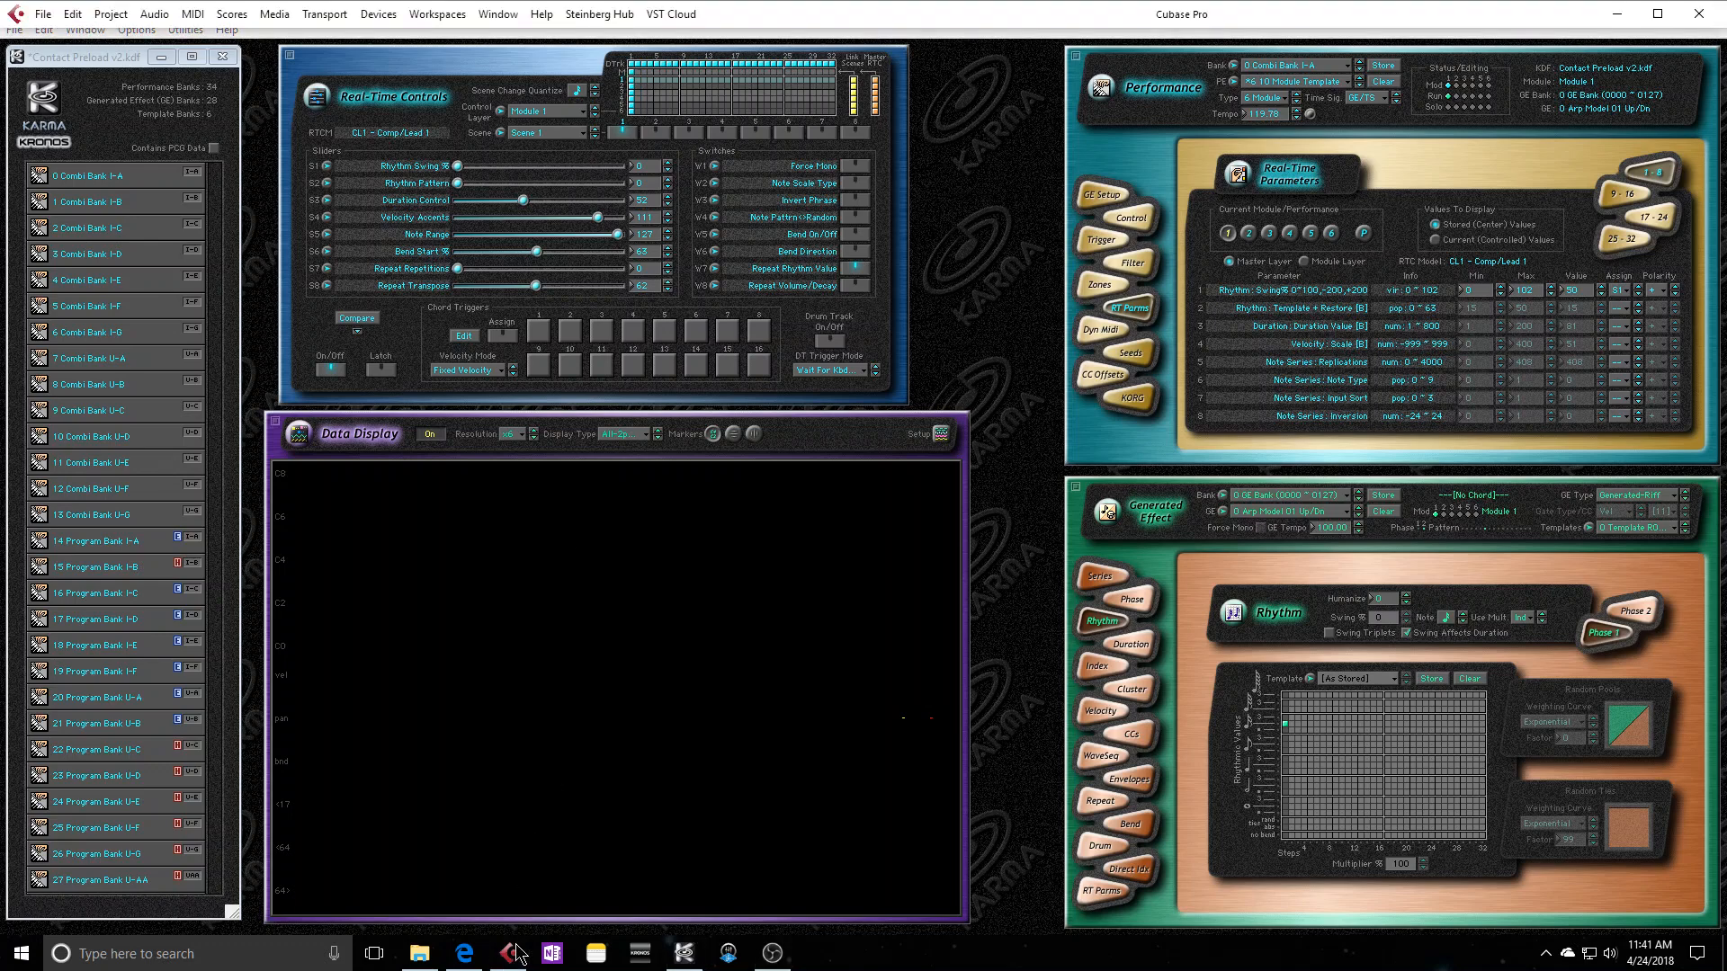
click(517, 955)
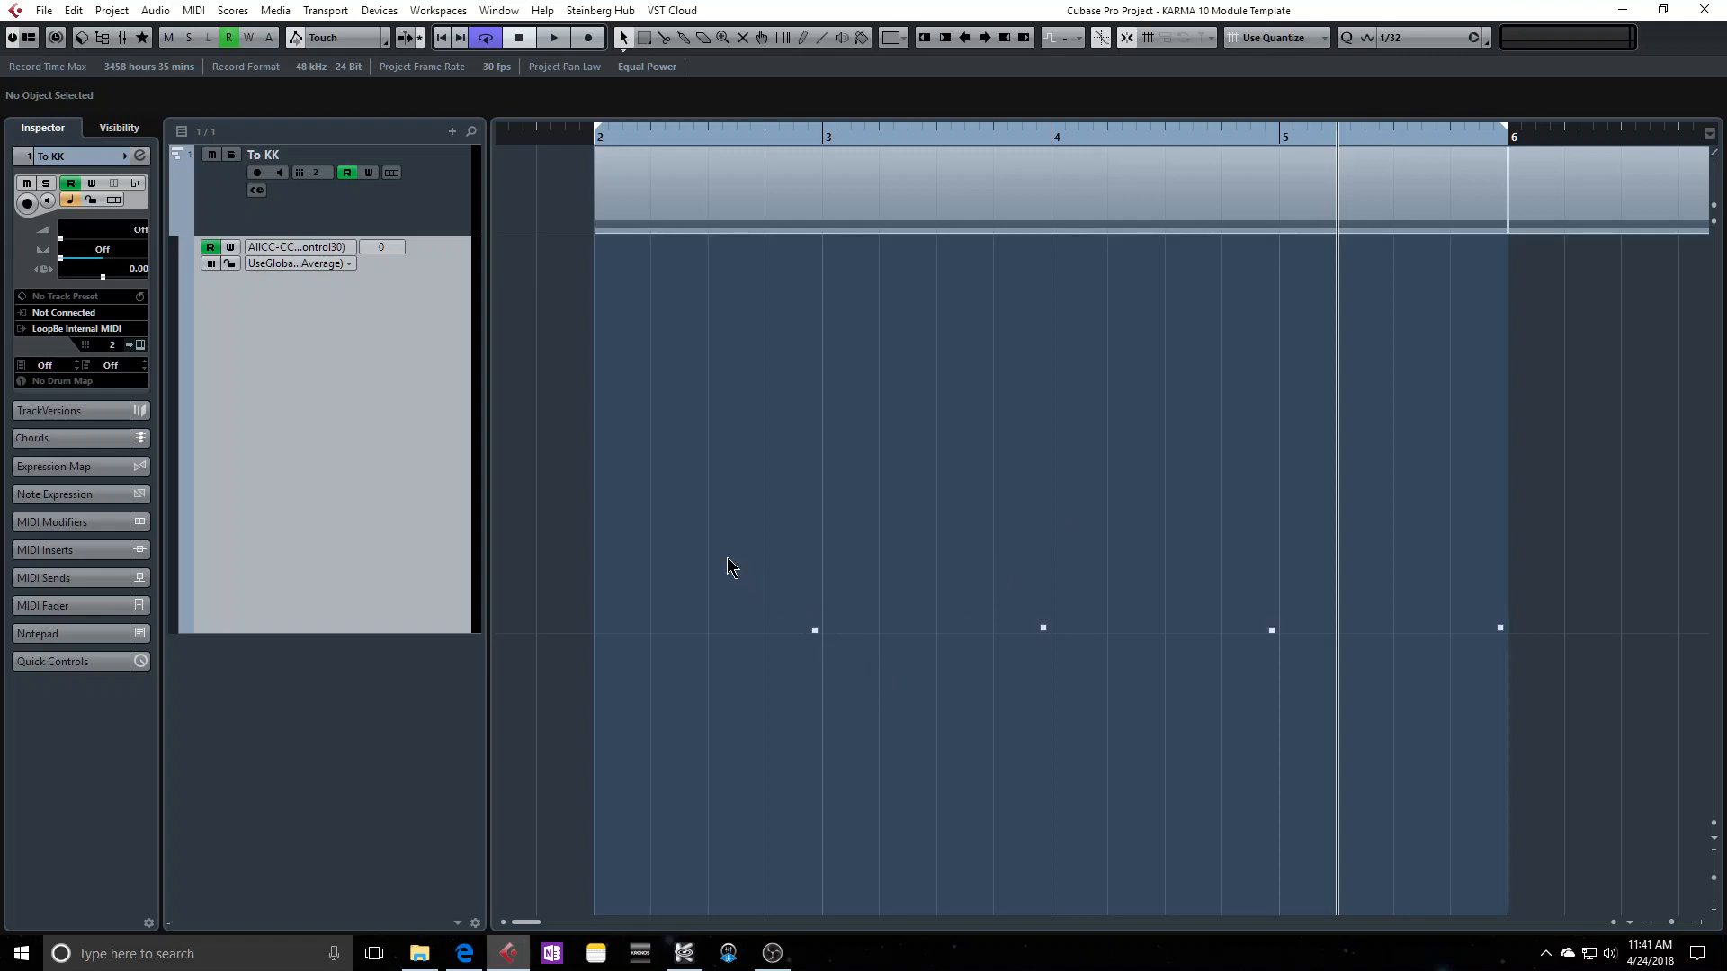
drag(727, 557, 1570, 674)
click(711, 538)
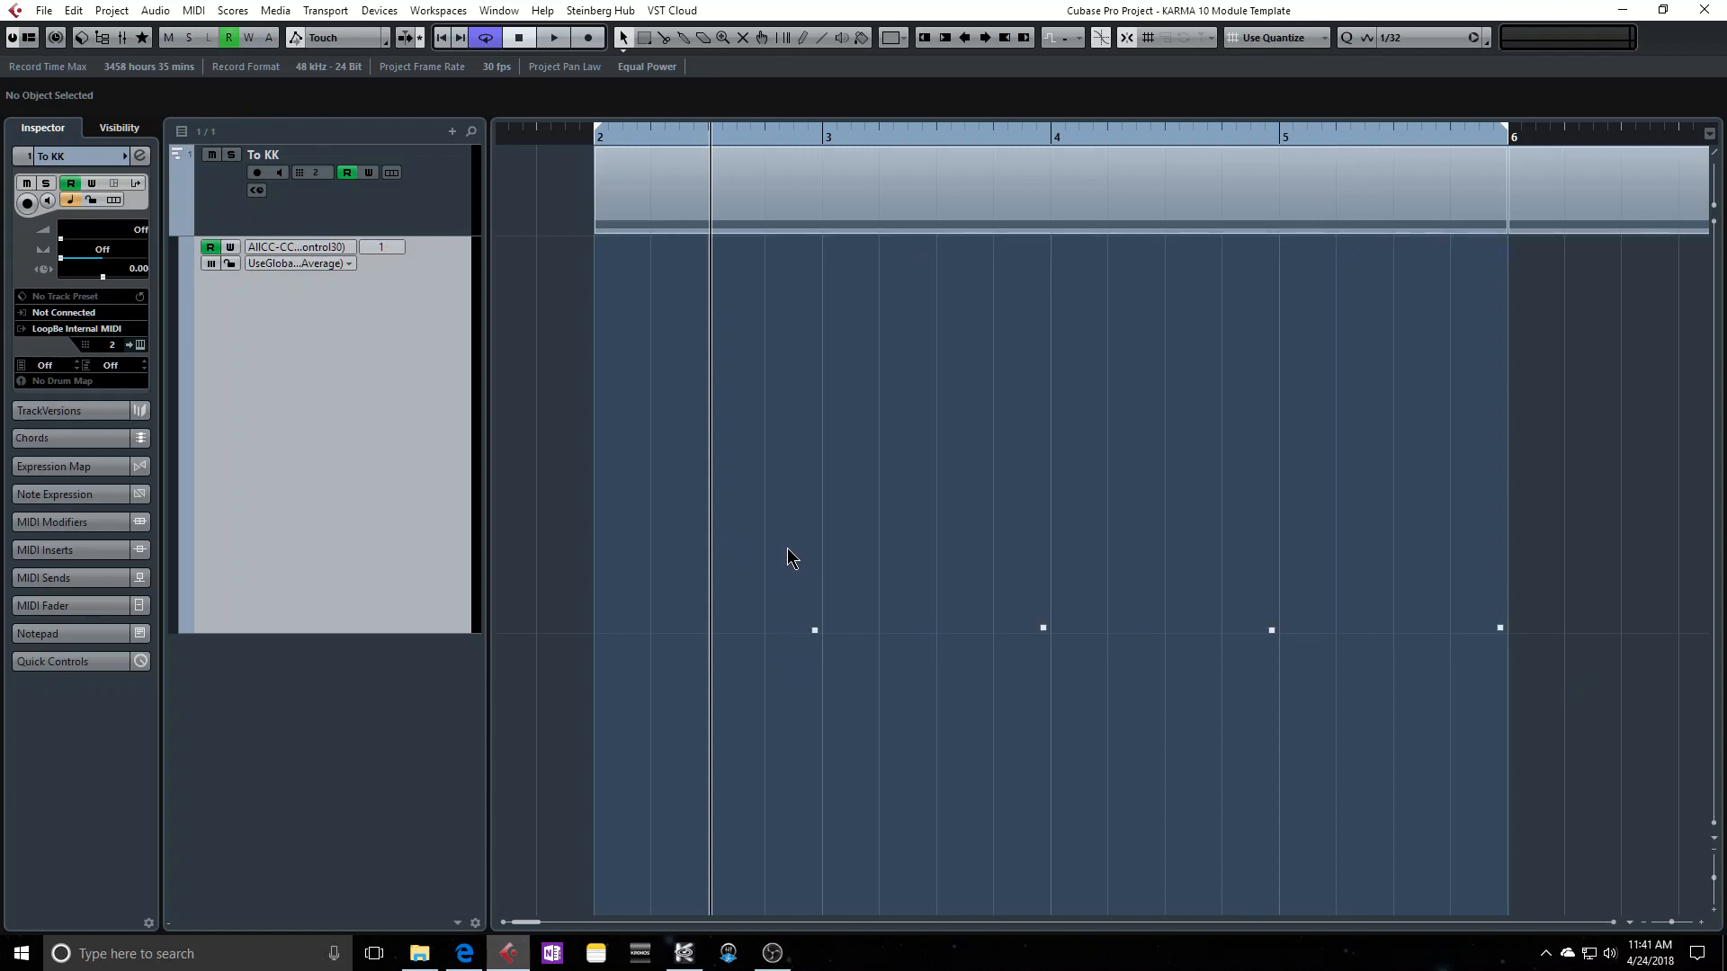
drag(788, 549, 840, 663)
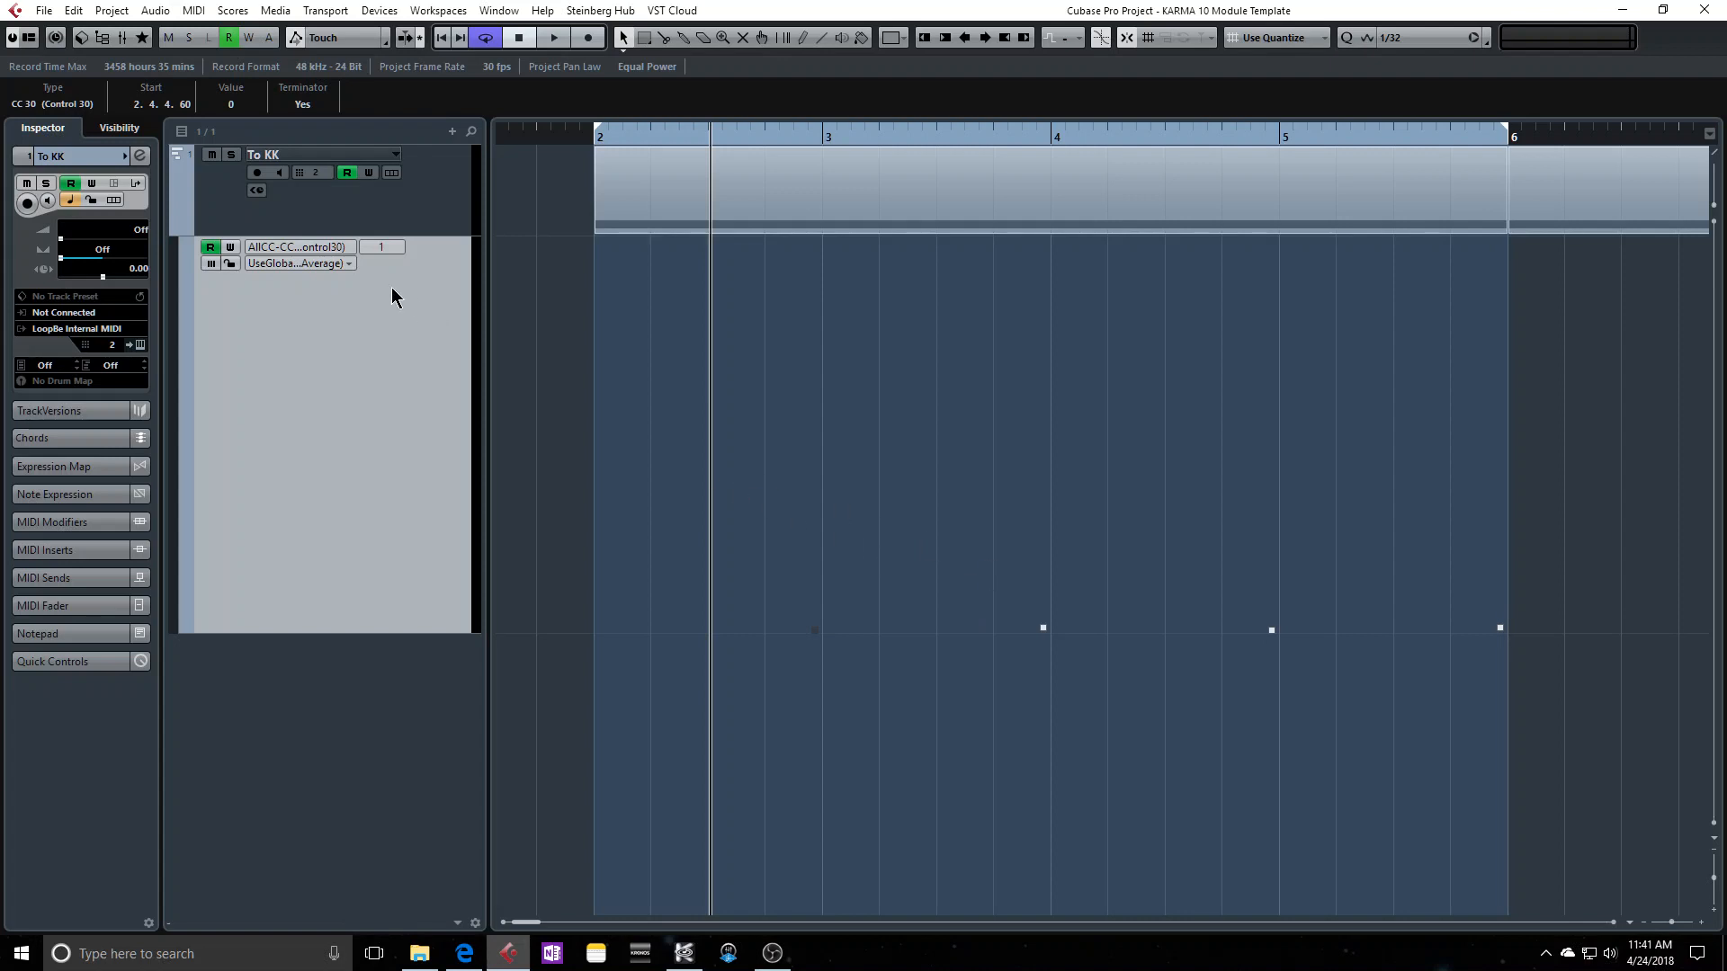
drag(926, 533, 1123, 688)
click(551, 137)
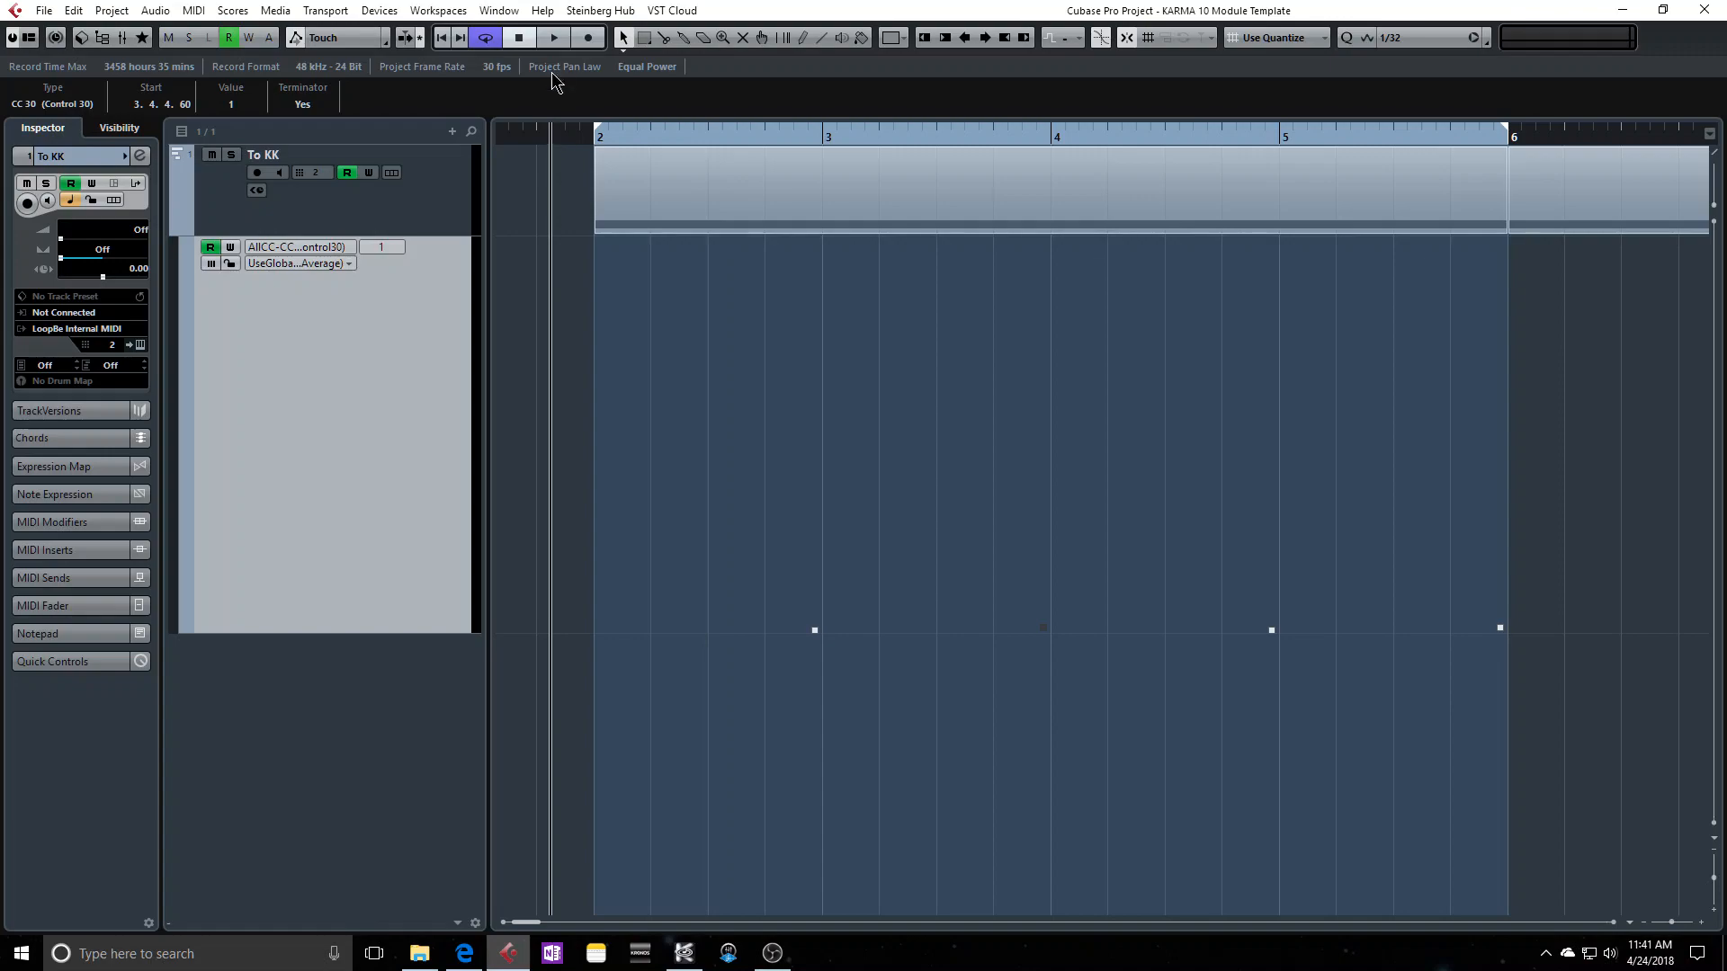
Switch to KARMA Kronos, make Master the control layer, and toggle between Scene 2 and Scene 1.
click(684, 953)
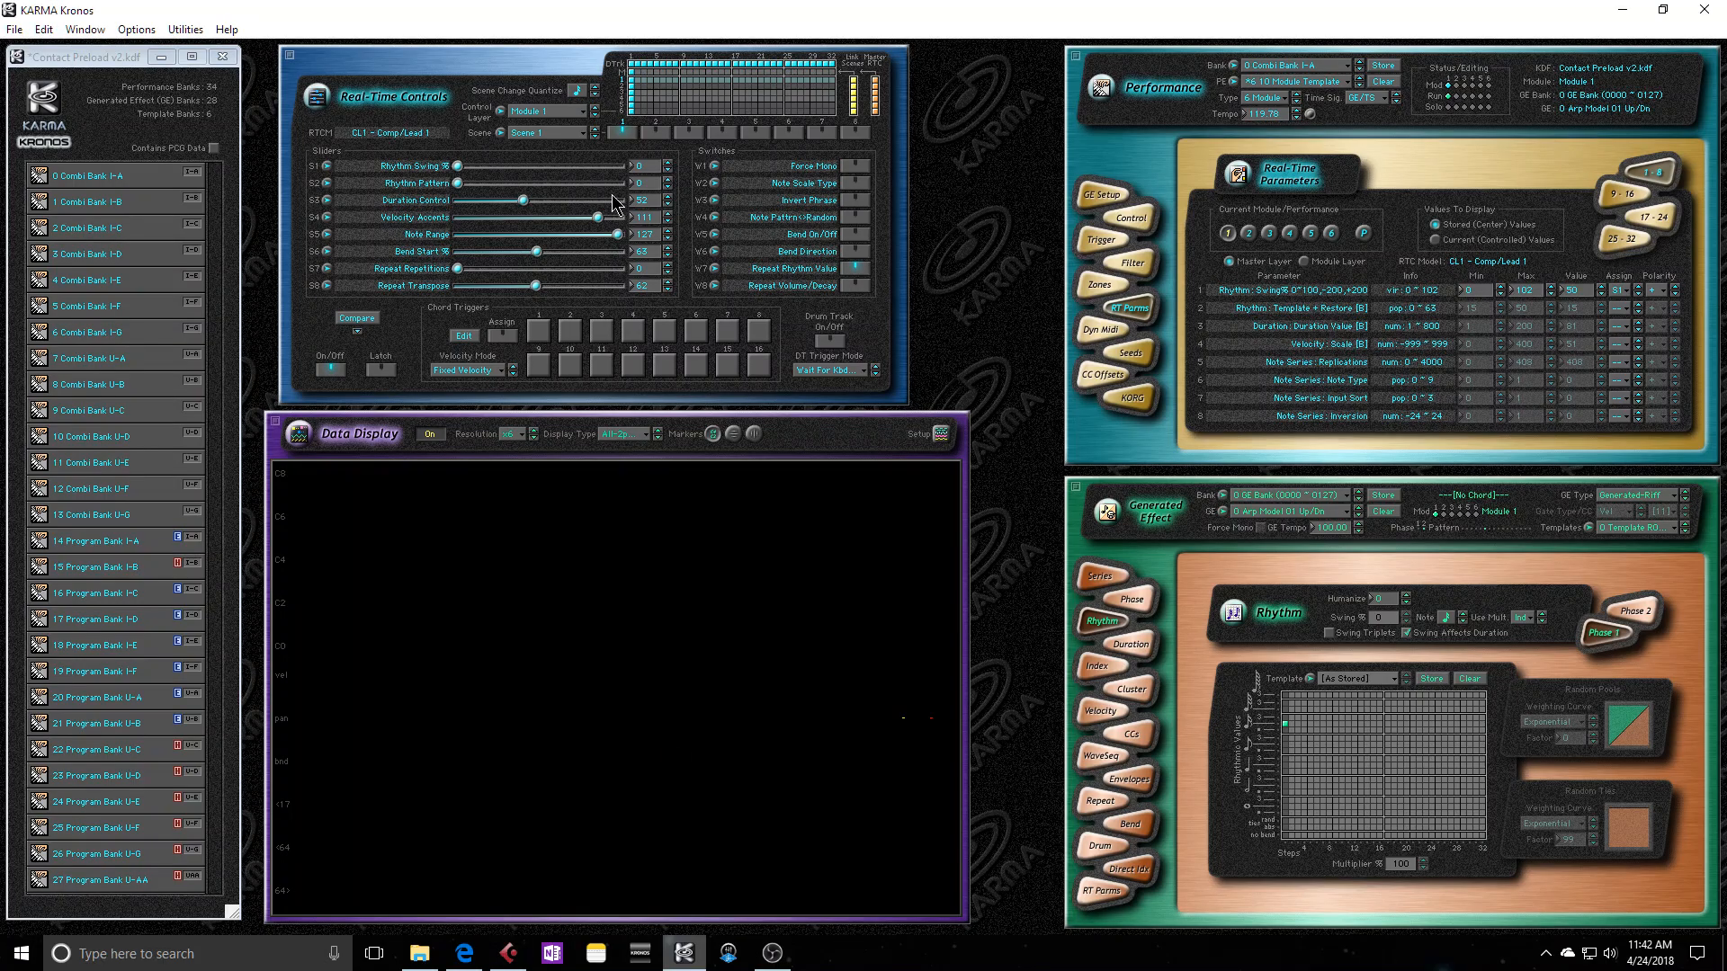
click(595, 112)
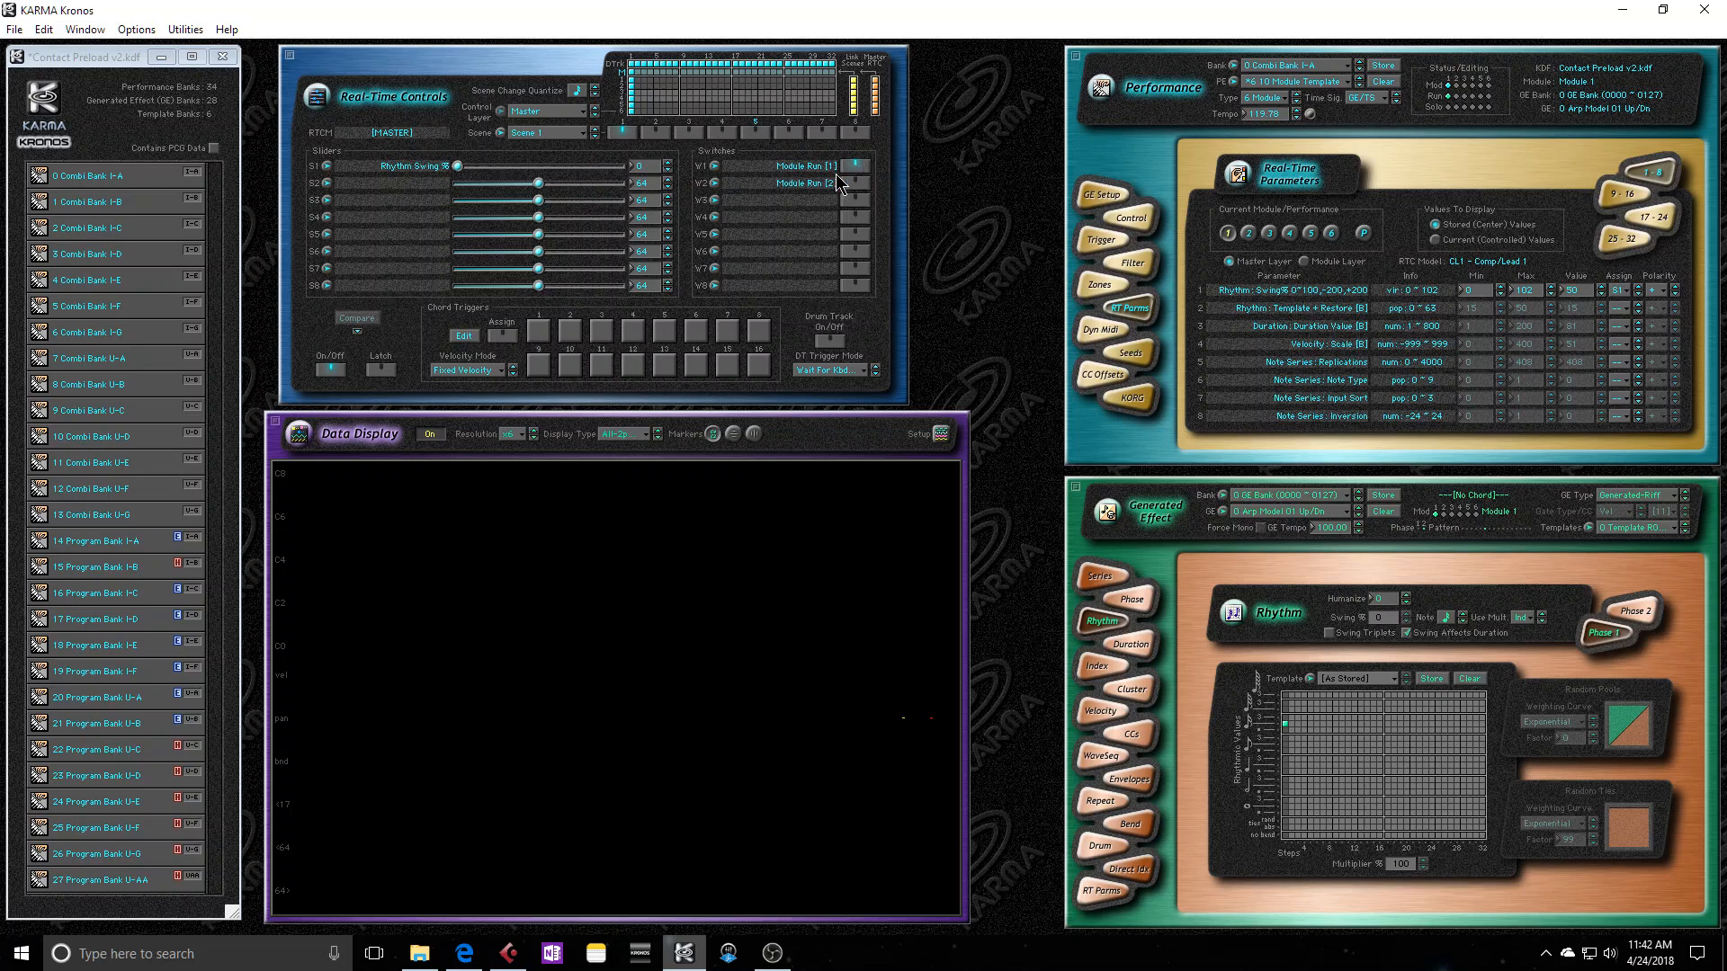
click(652, 134)
click(622, 133)
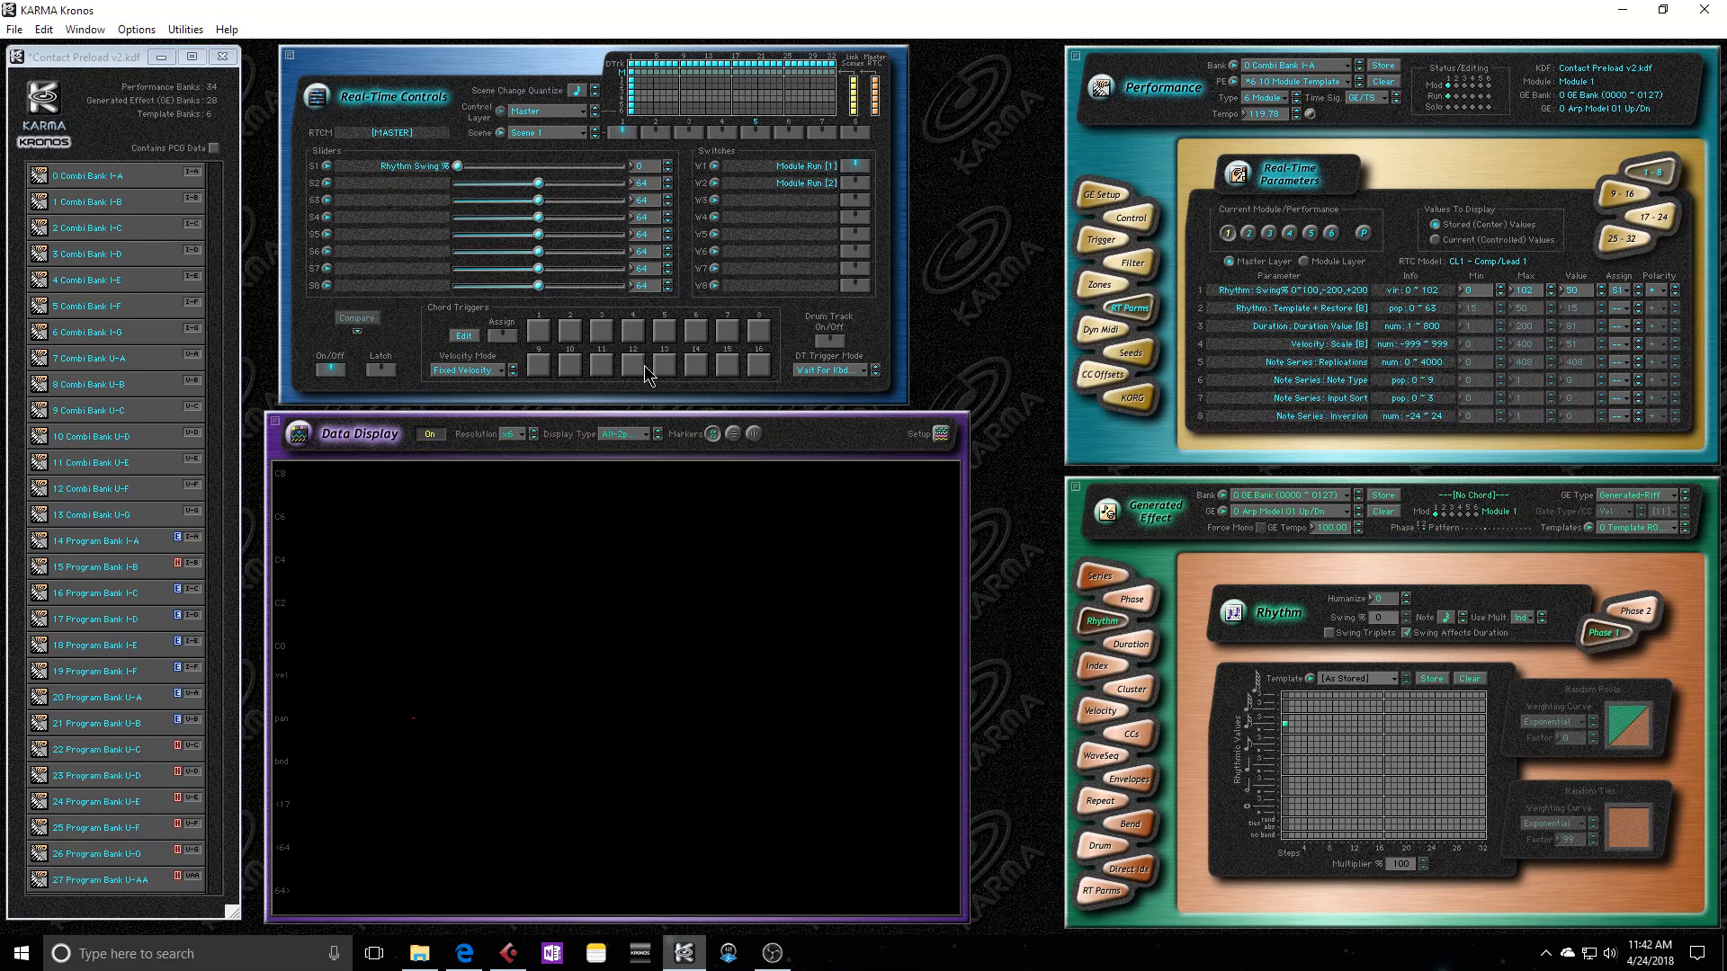
Switch to Cubase, start playback, and set the To KK track's MIDI channel to 1.
click(509, 952)
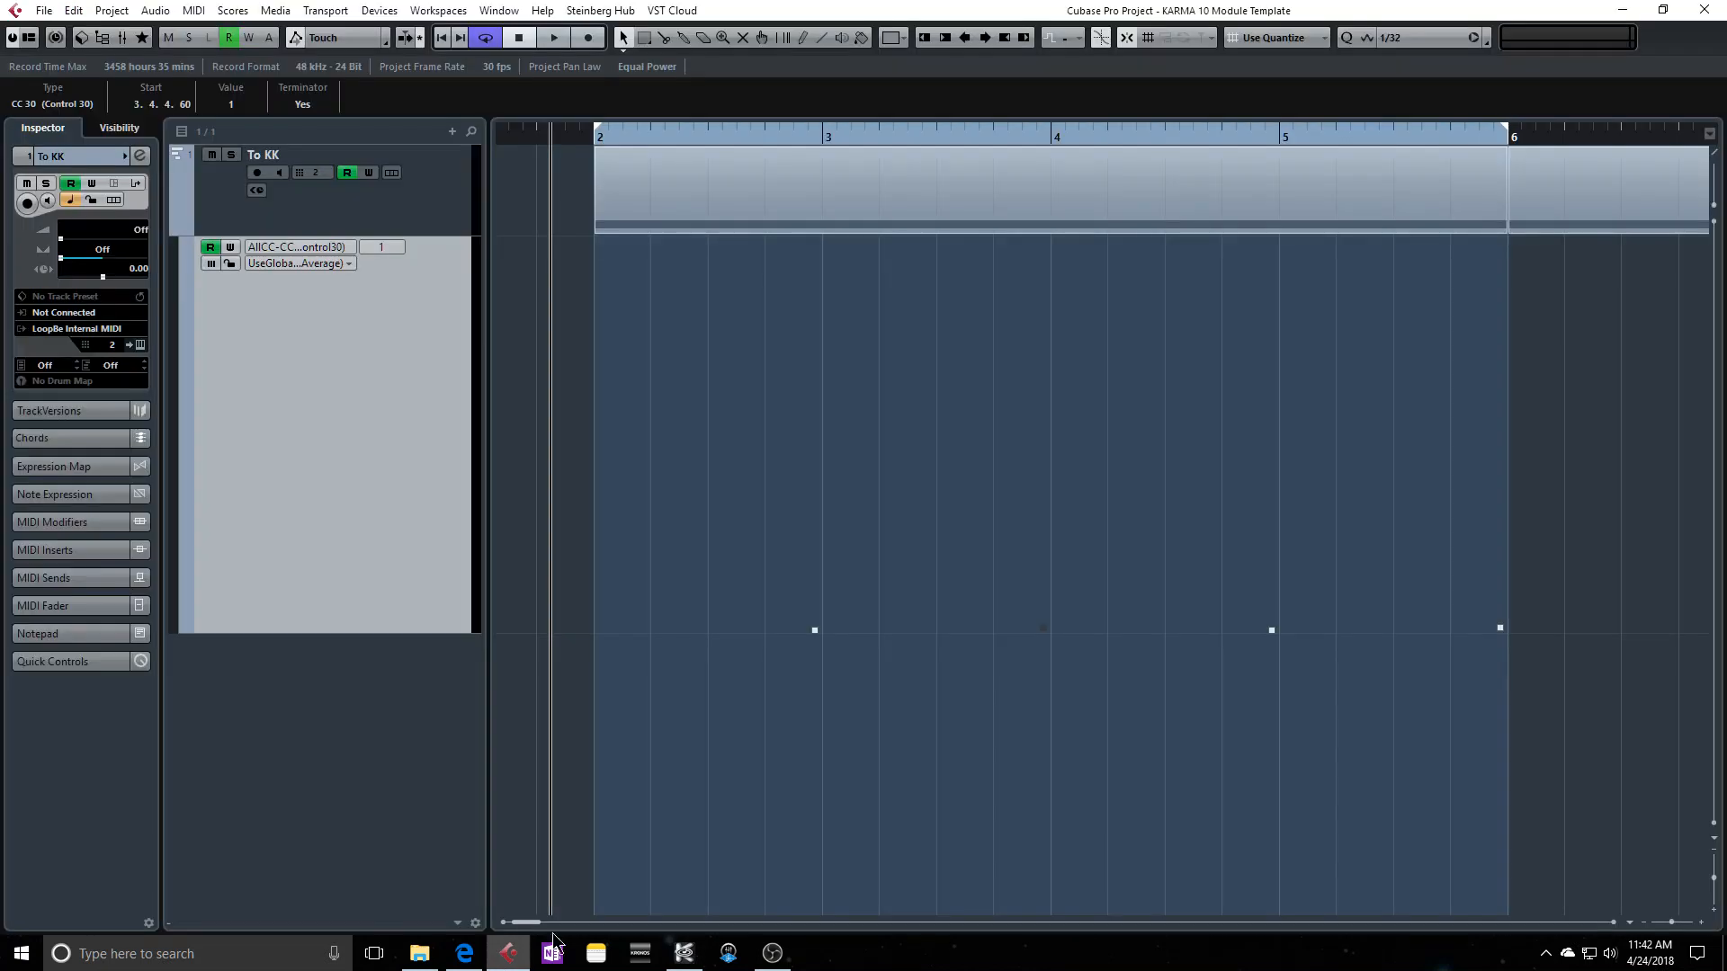
click(554, 38)
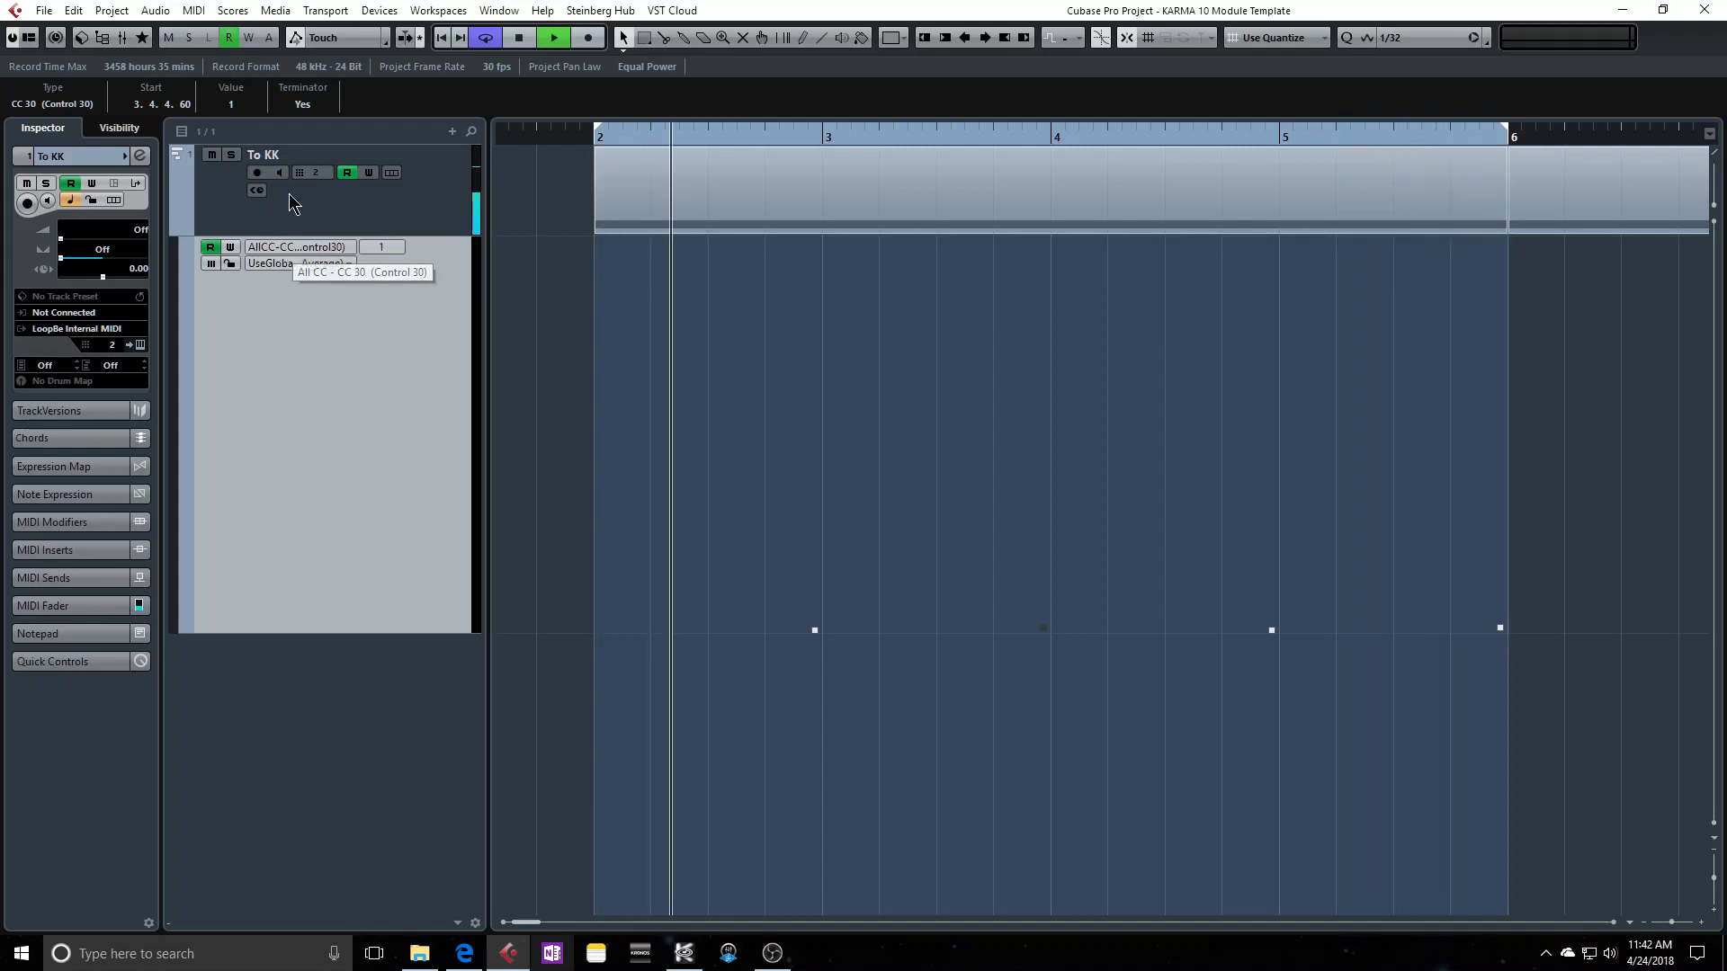
click(310, 176)
click(315, 173)
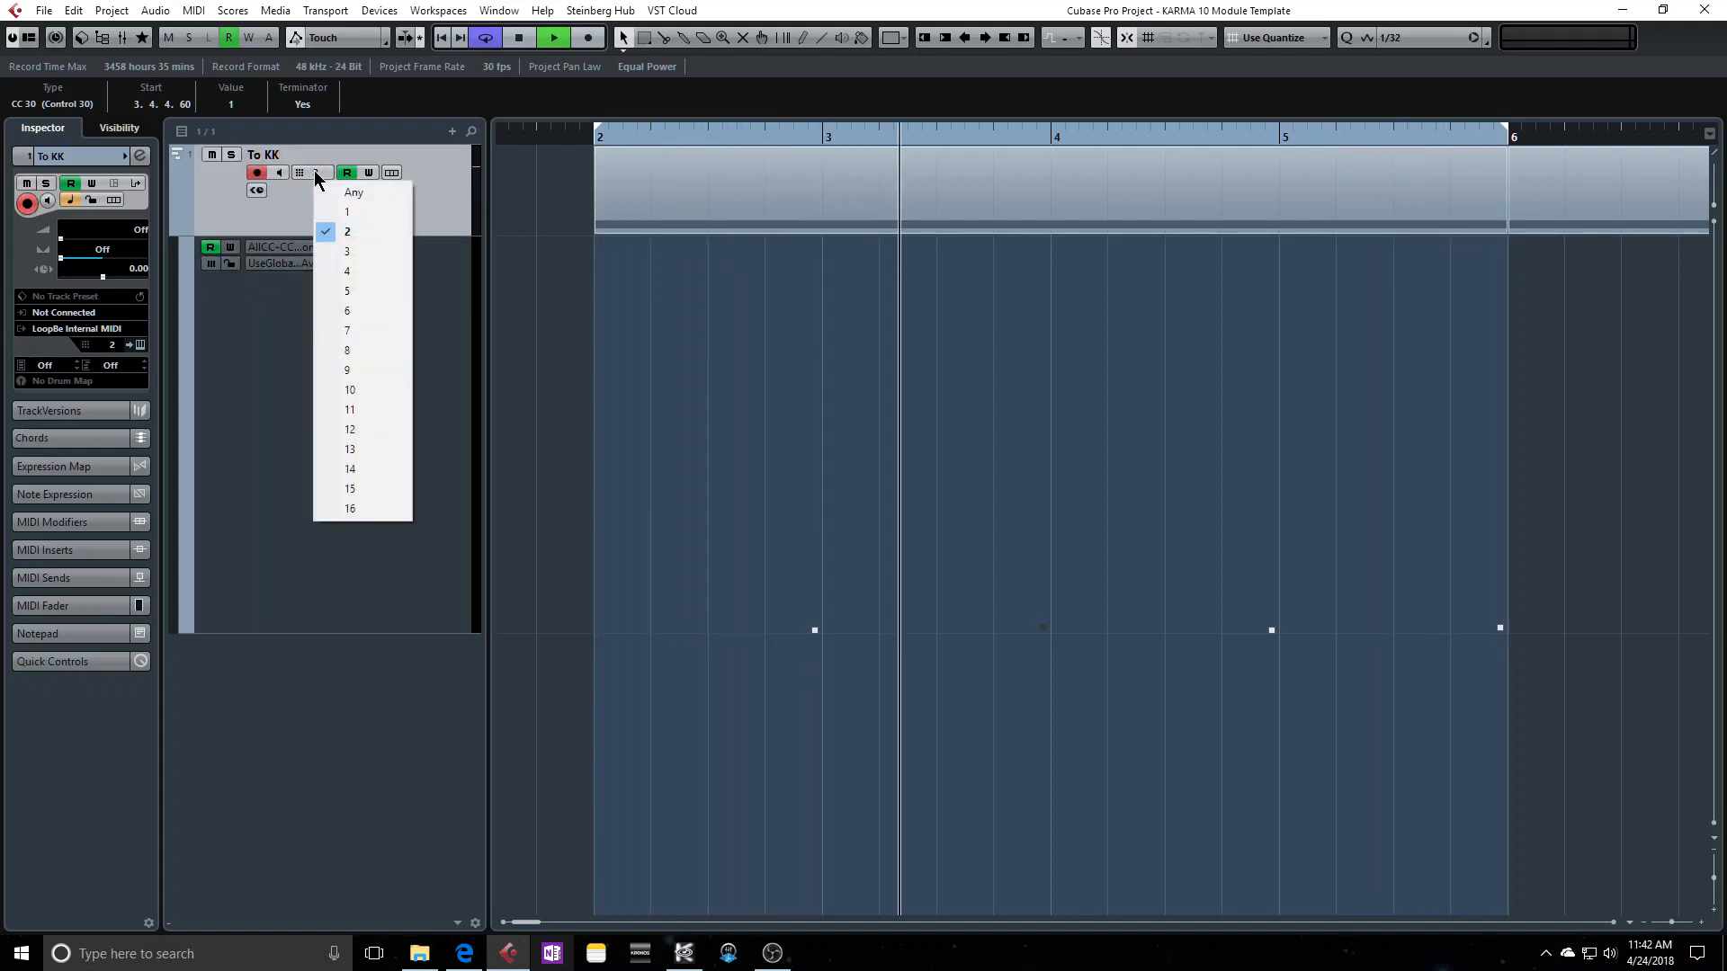
click(345, 216)
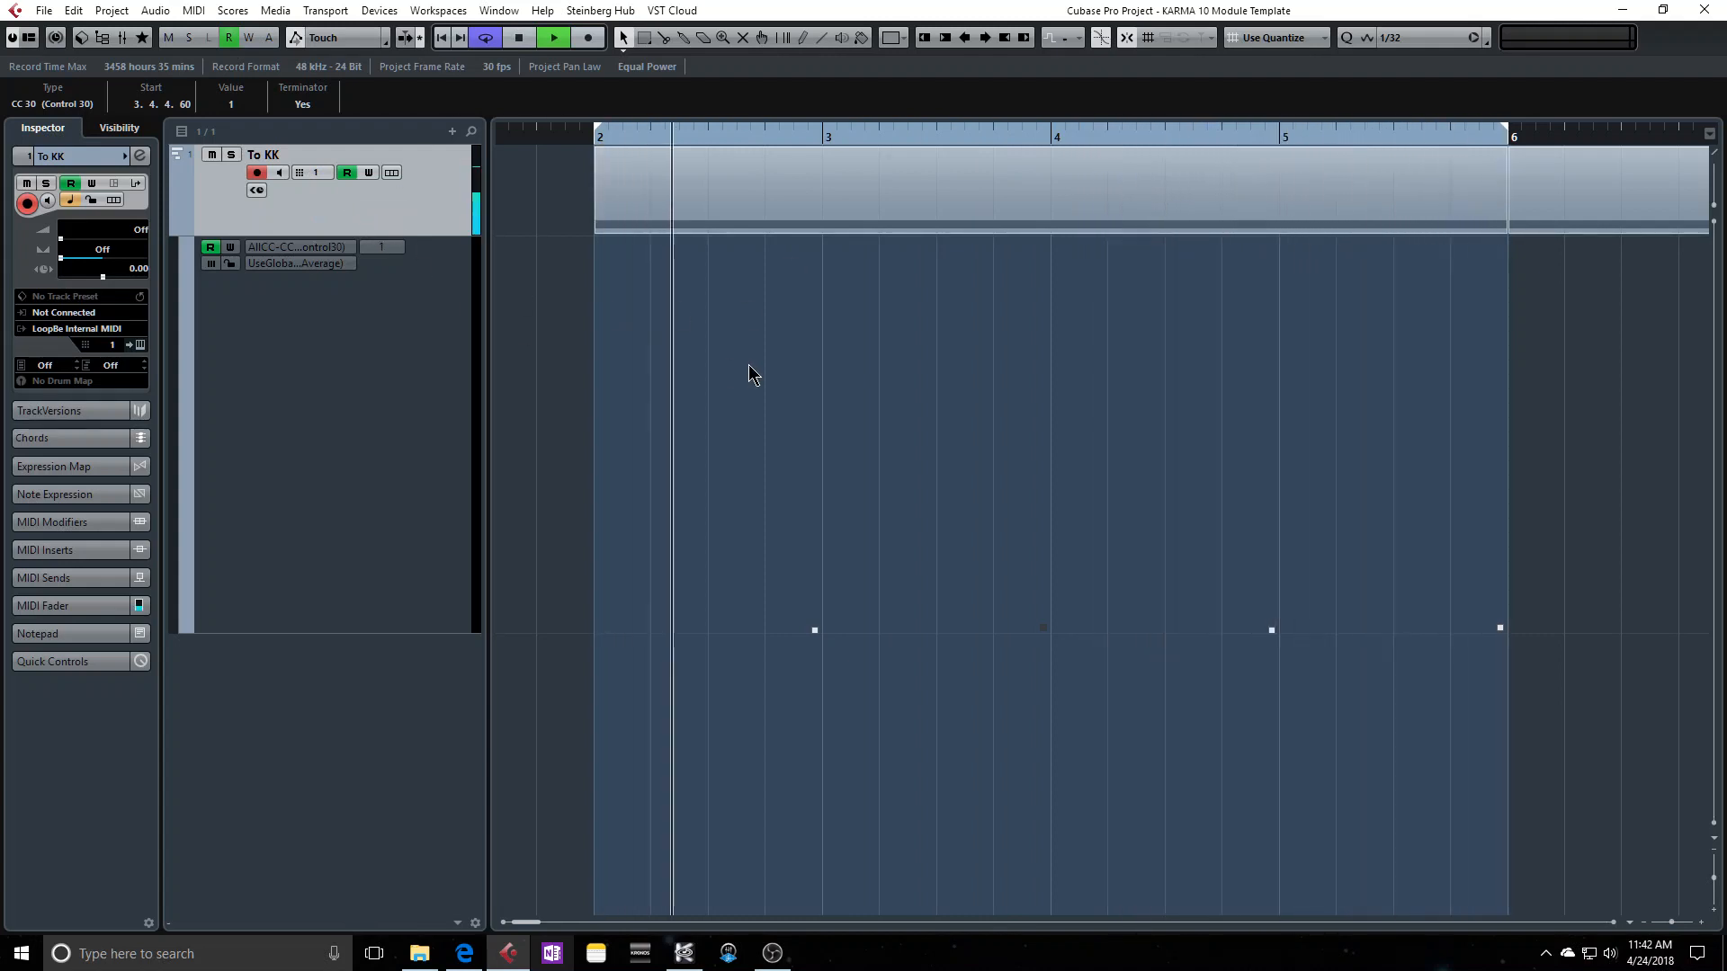
click(559, 412)
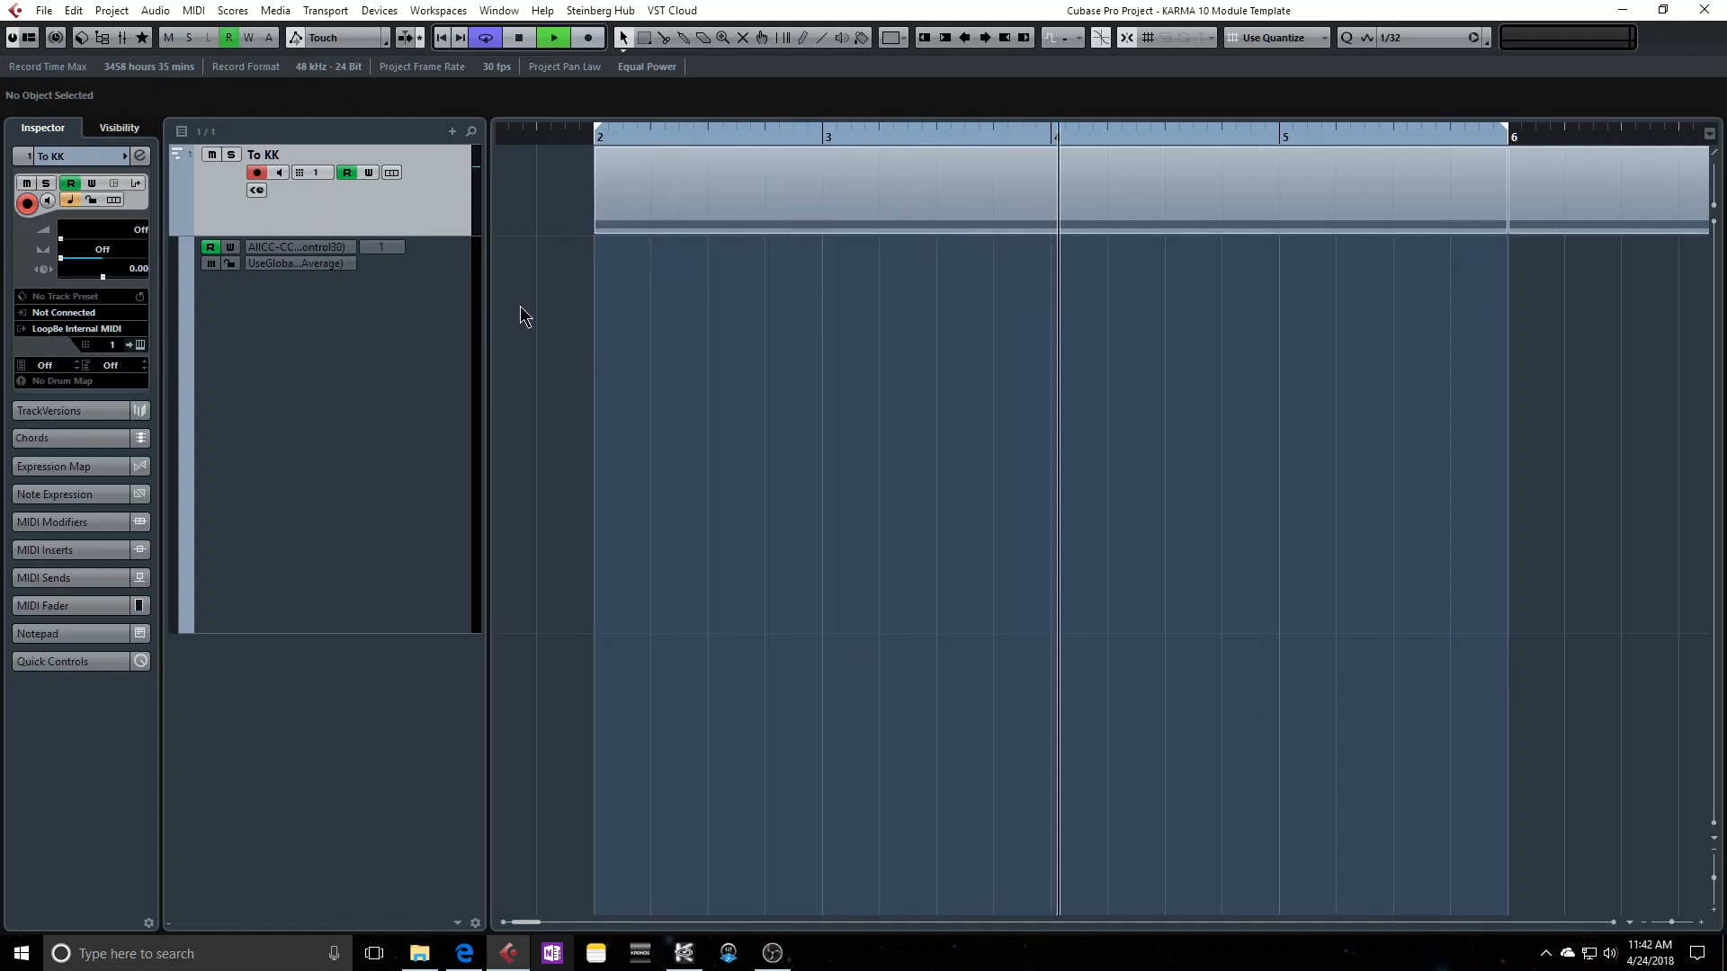
Switch to KARMA Kronos and set the MIDI input channel of modules 1 and 2 to 10.
click(685, 956)
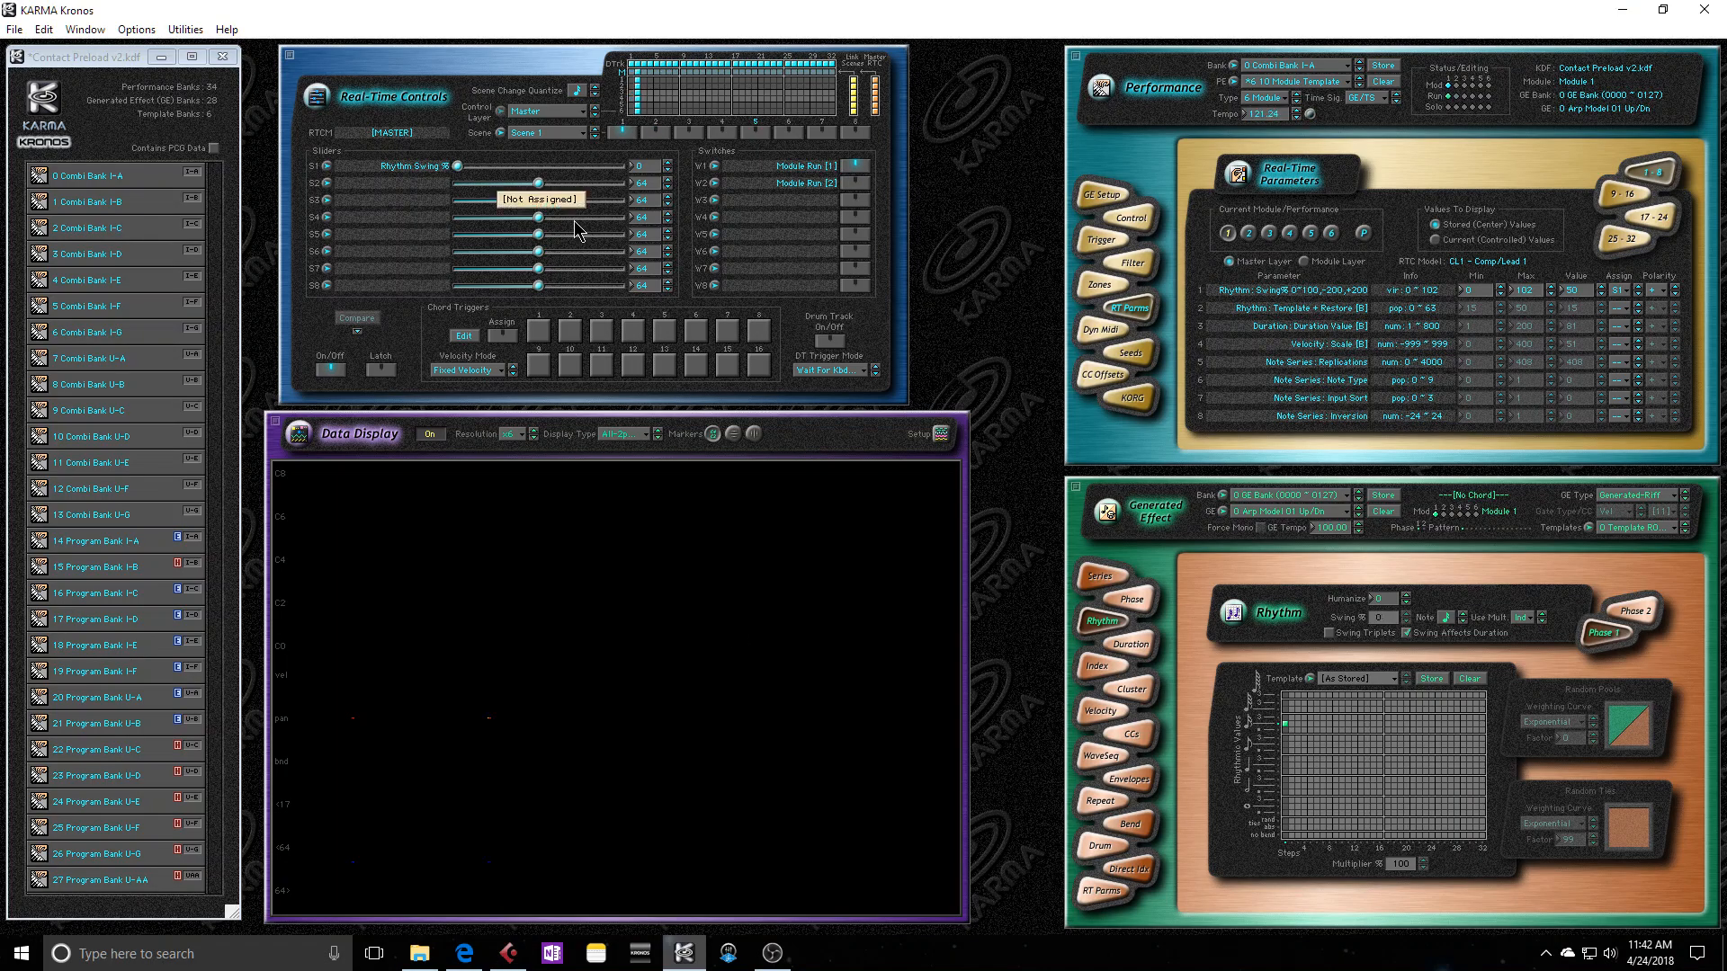
key(ctrl+m)
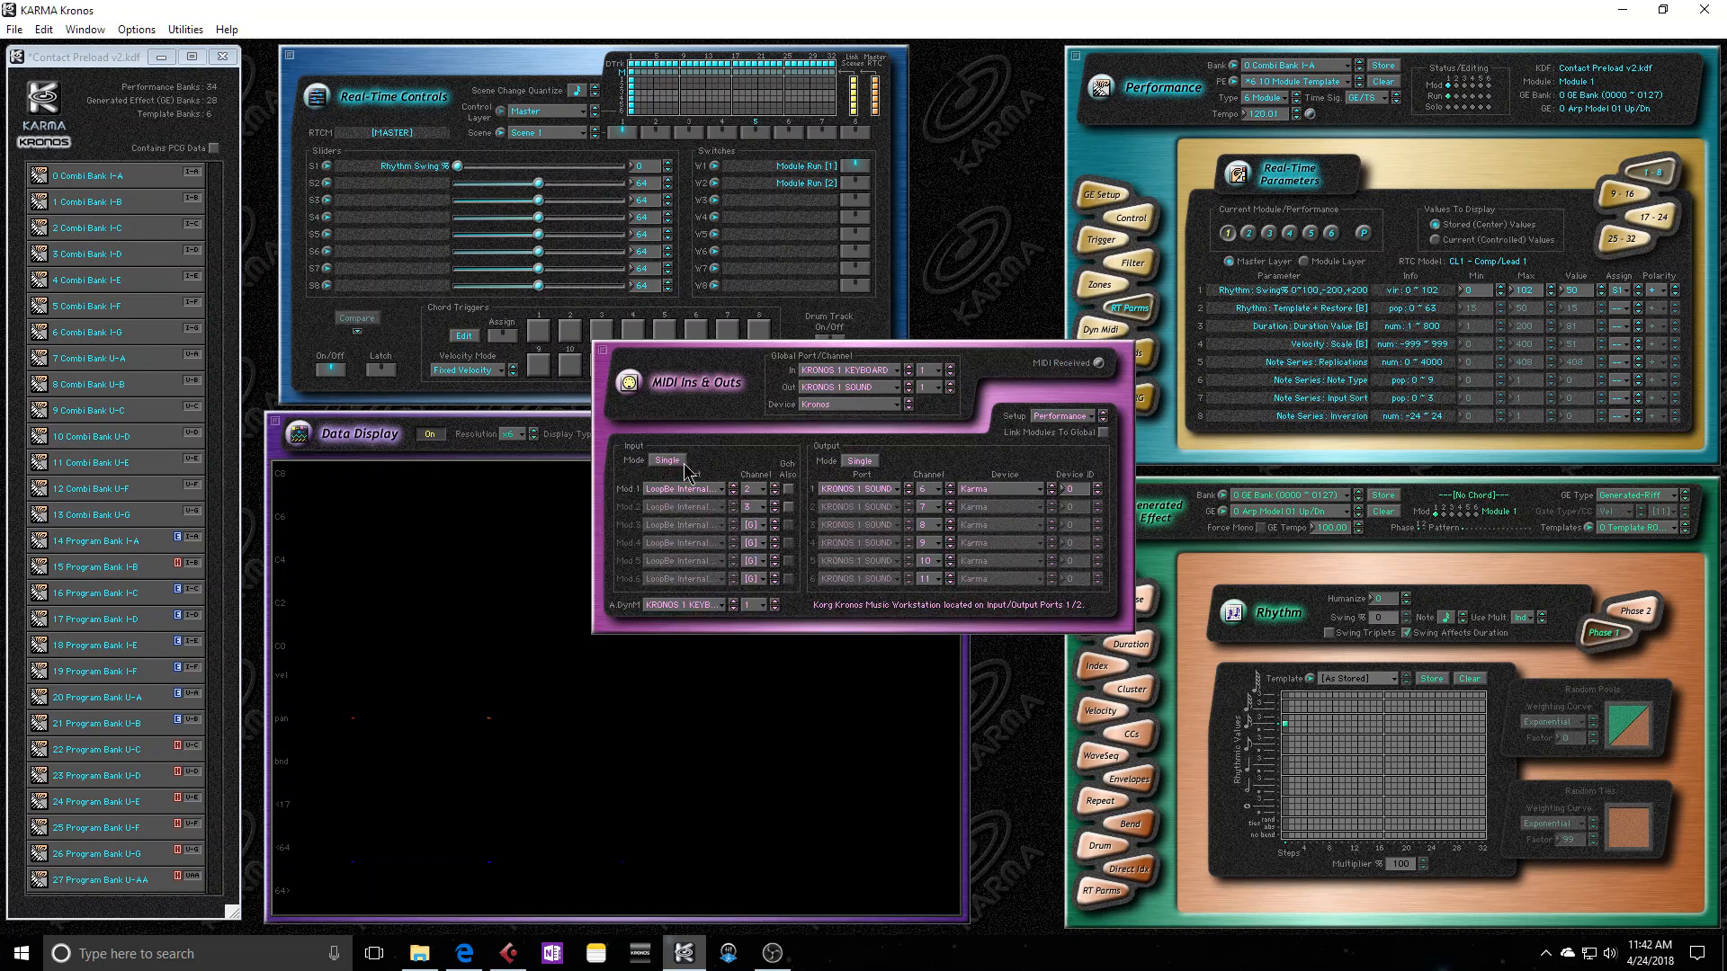
click(764, 493)
click(774, 493)
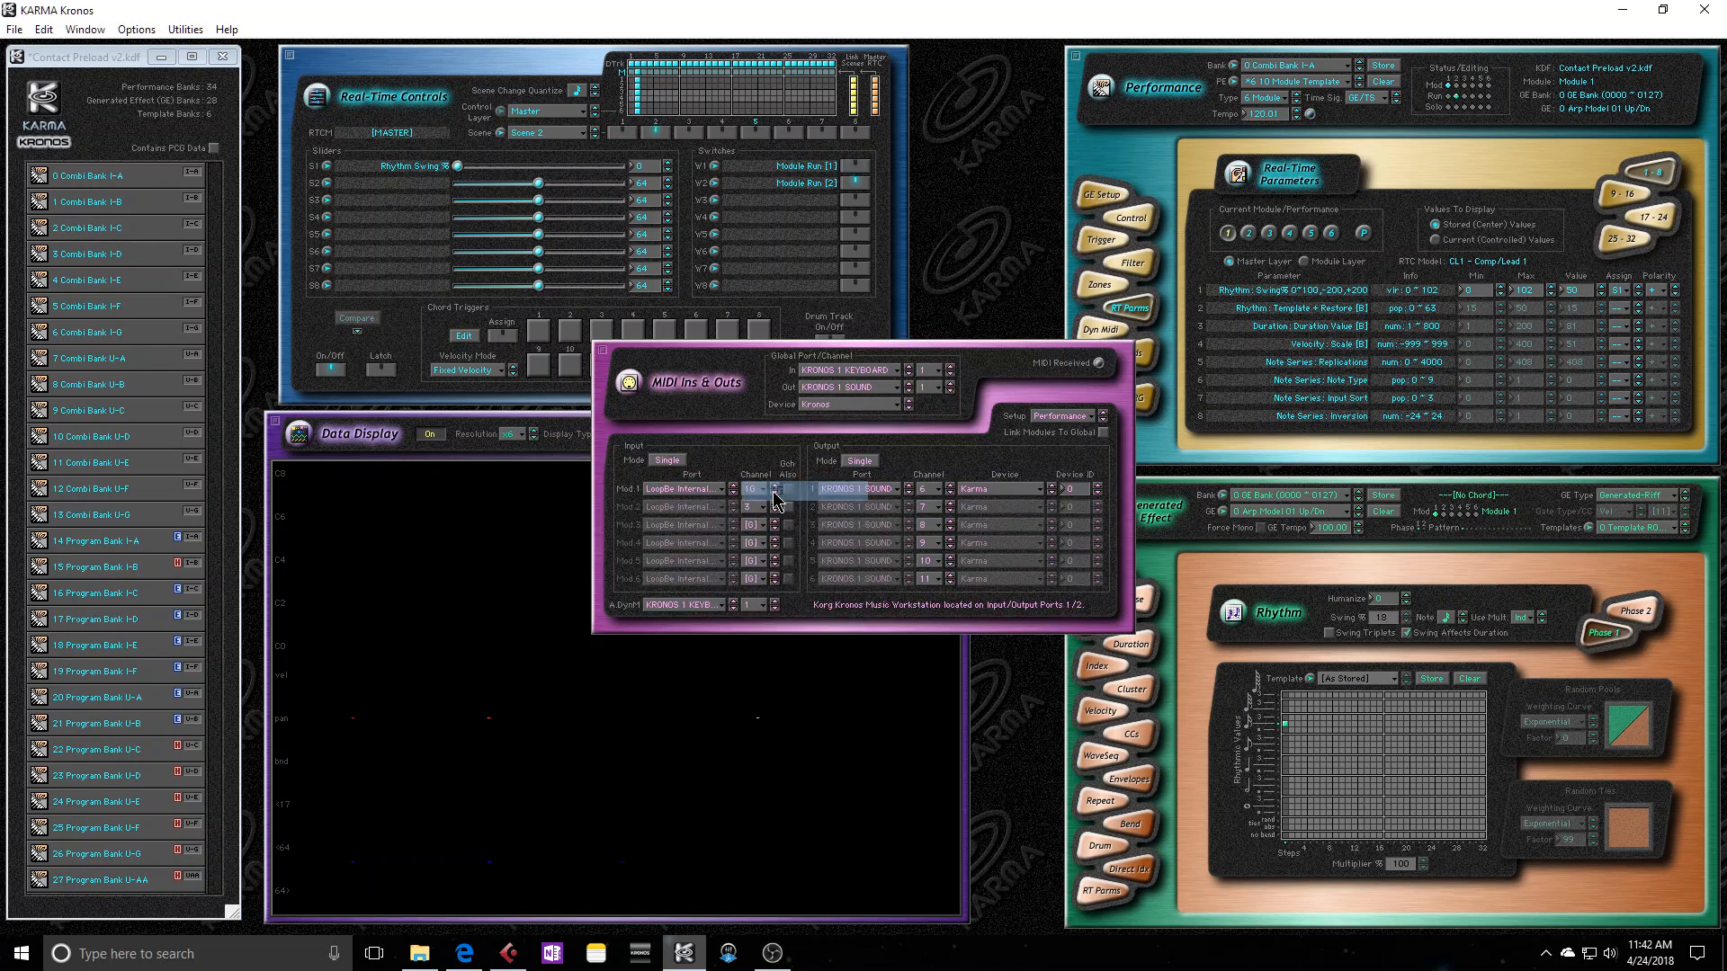
click(761, 509)
click(776, 491)
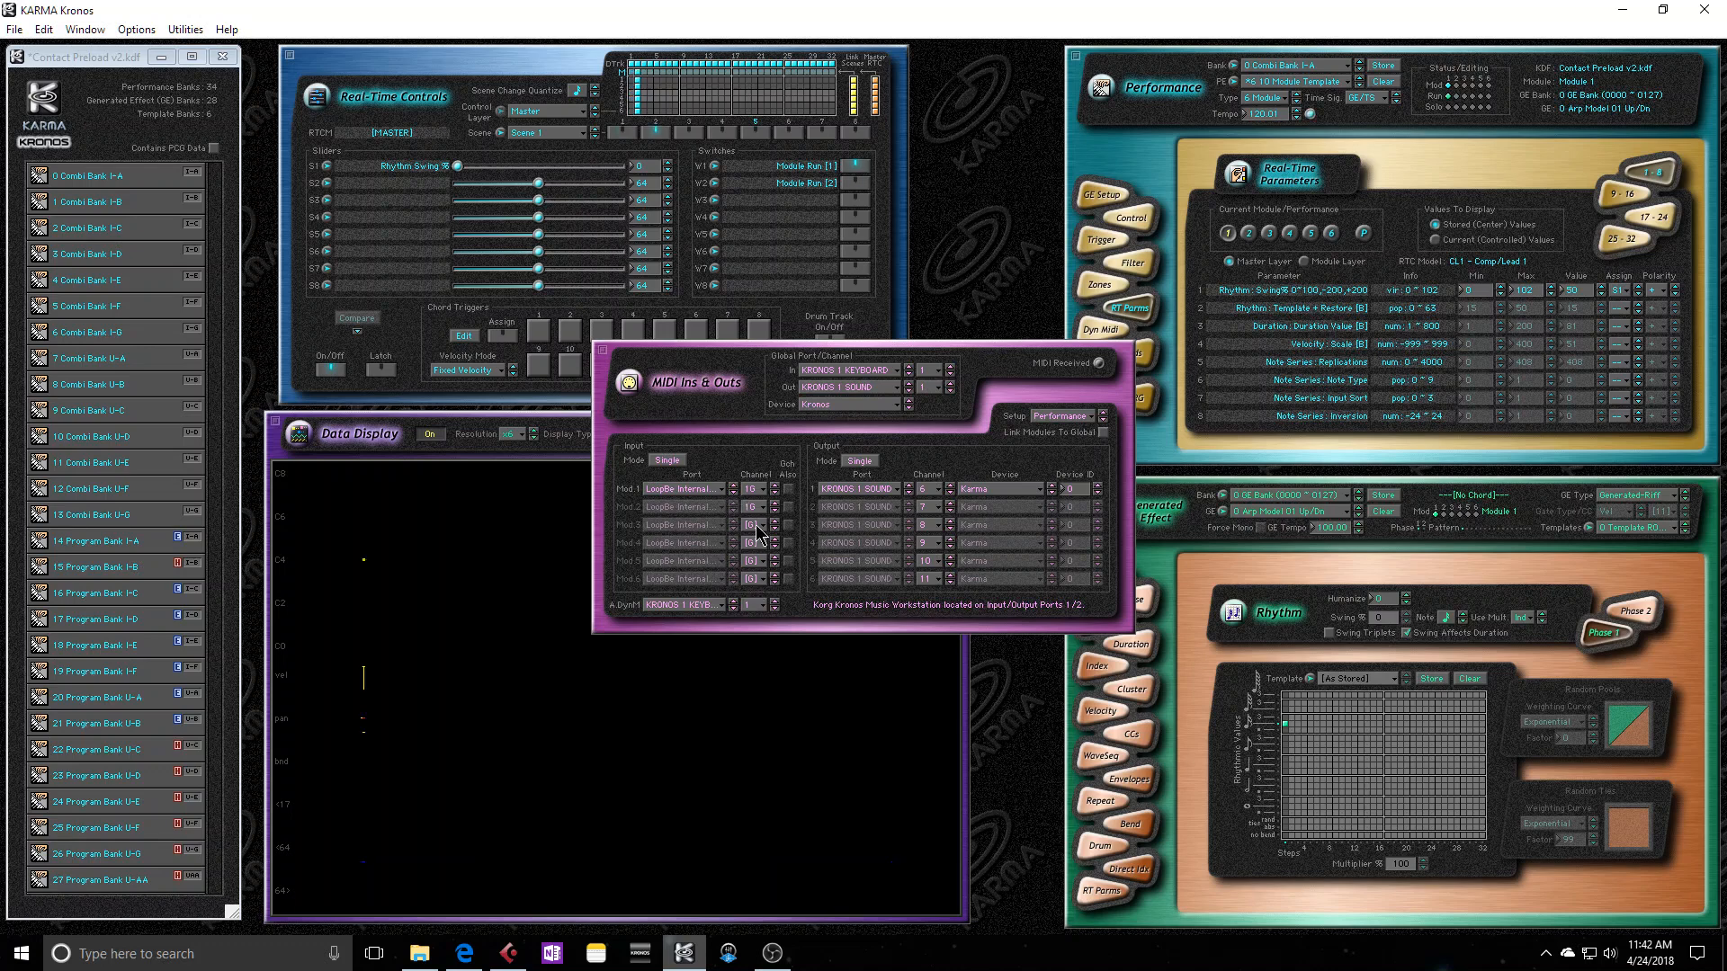
Check the playback in Cubase and return to KARMA Kronos to toggle the Master layer between Scene 2 and Scene 1.
click(509, 956)
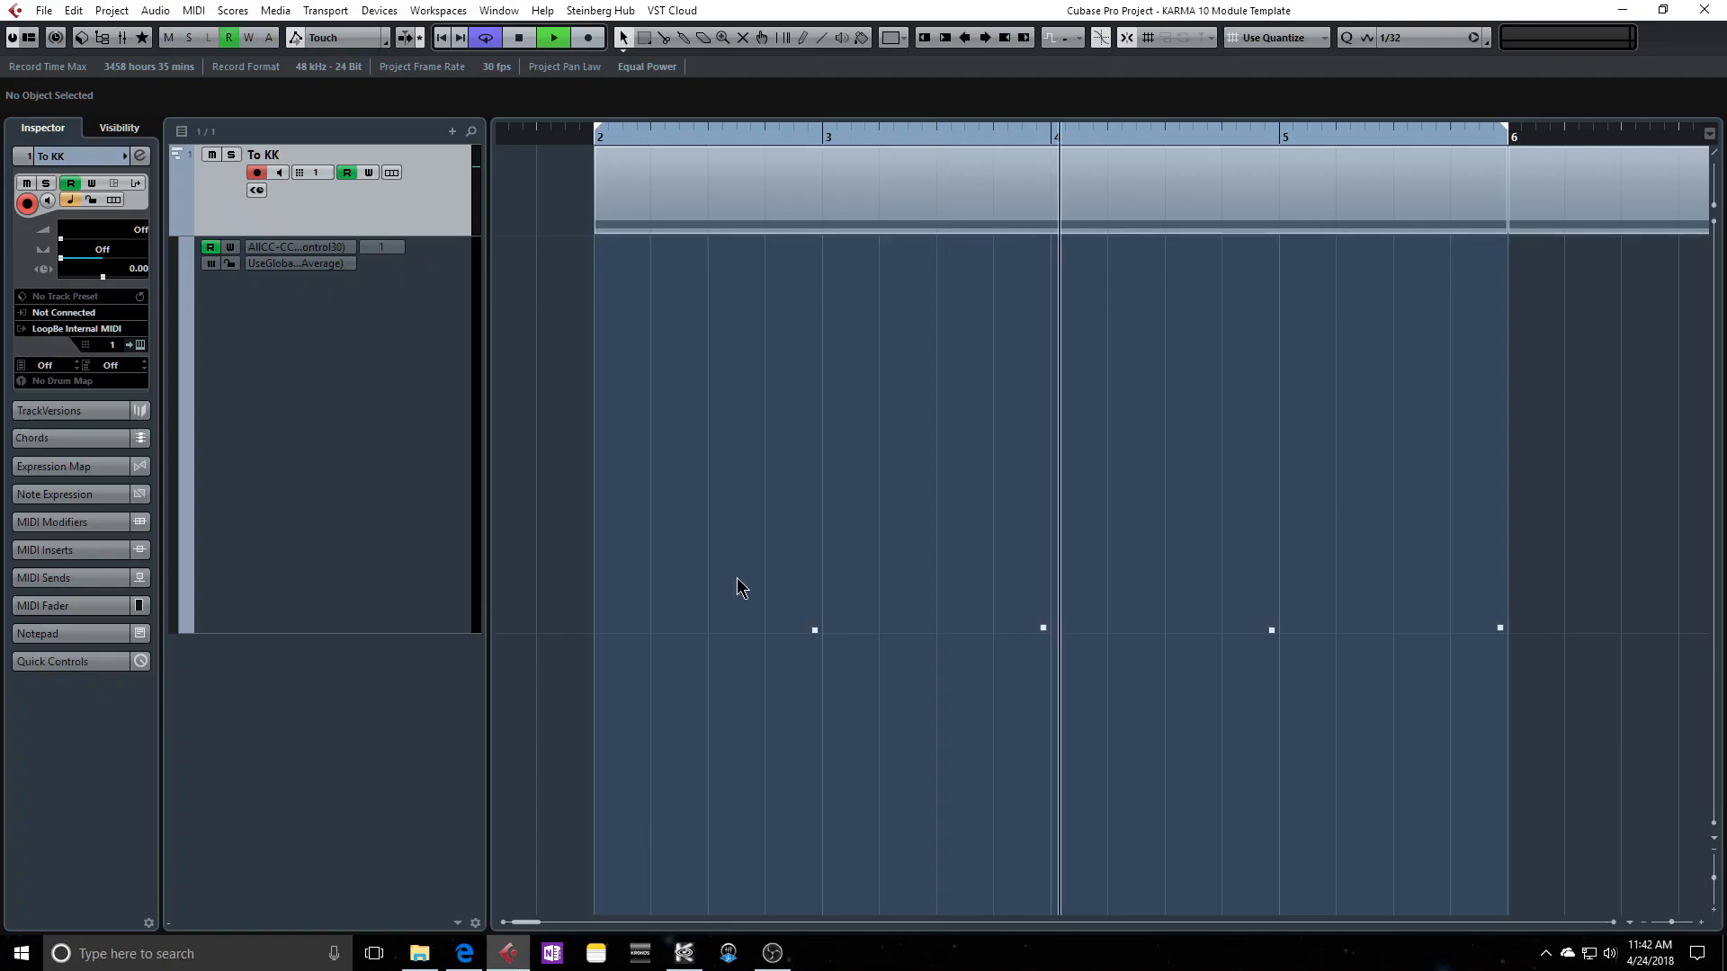
click(685, 957)
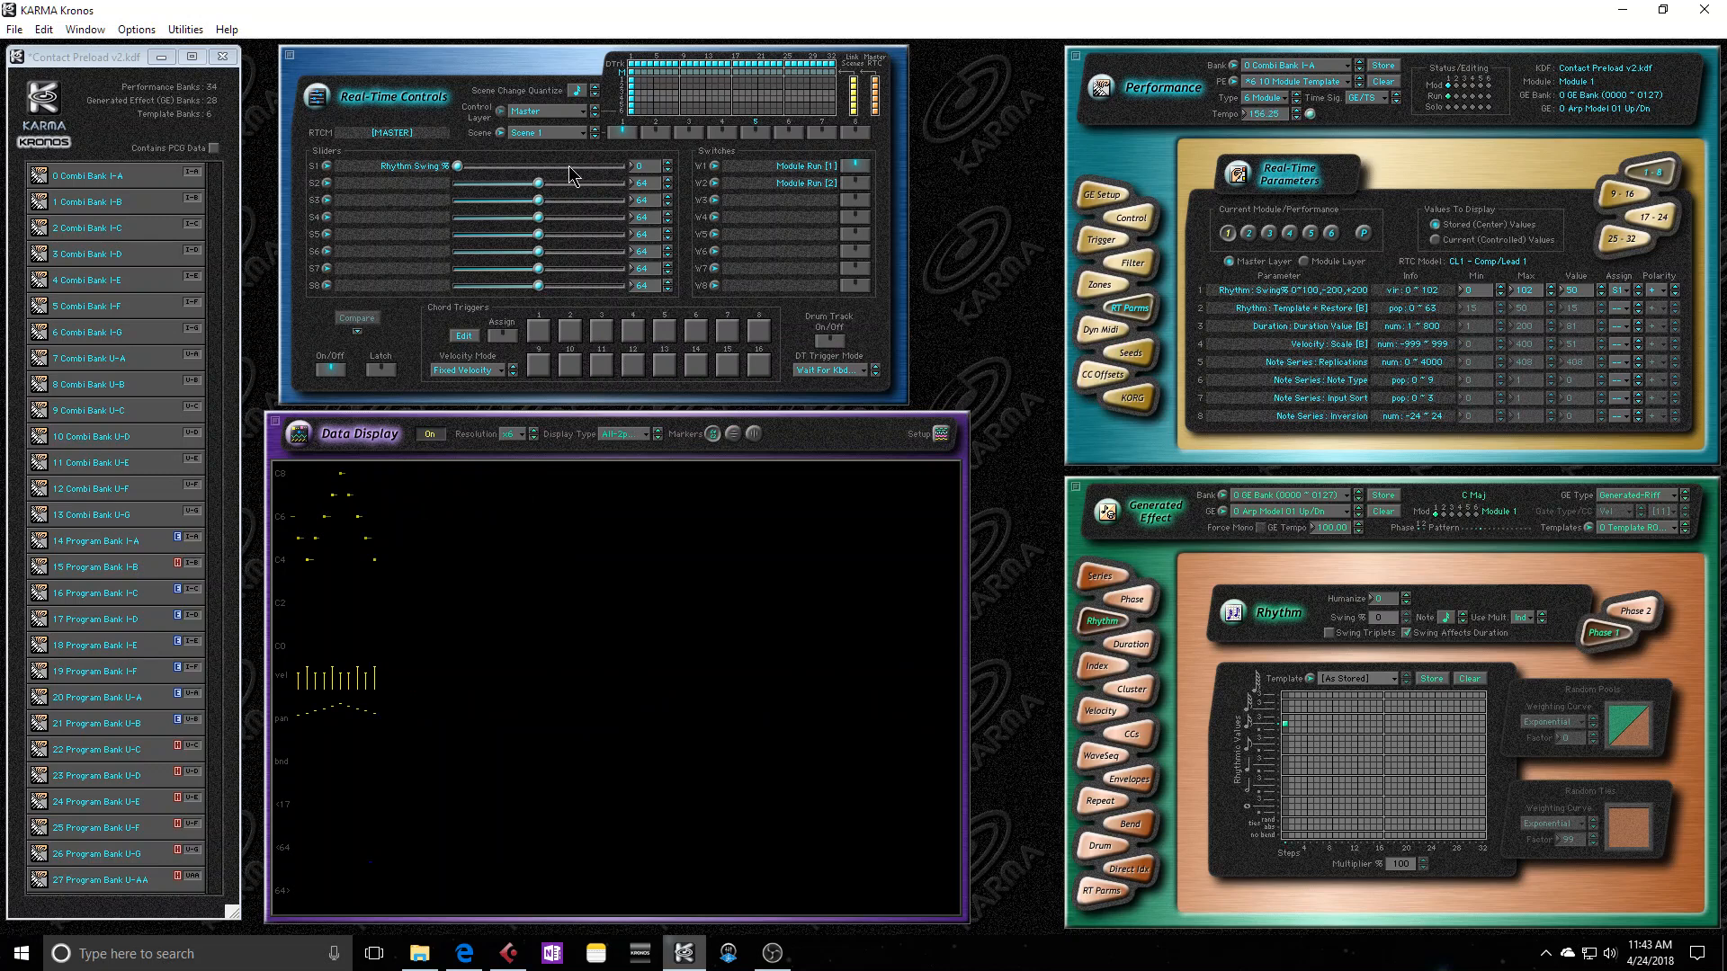
click(656, 132)
click(620, 133)
Switch to Cubase and shift the CC 30 points onto the bar lines, starting at 2.1.1.0.
click(505, 950)
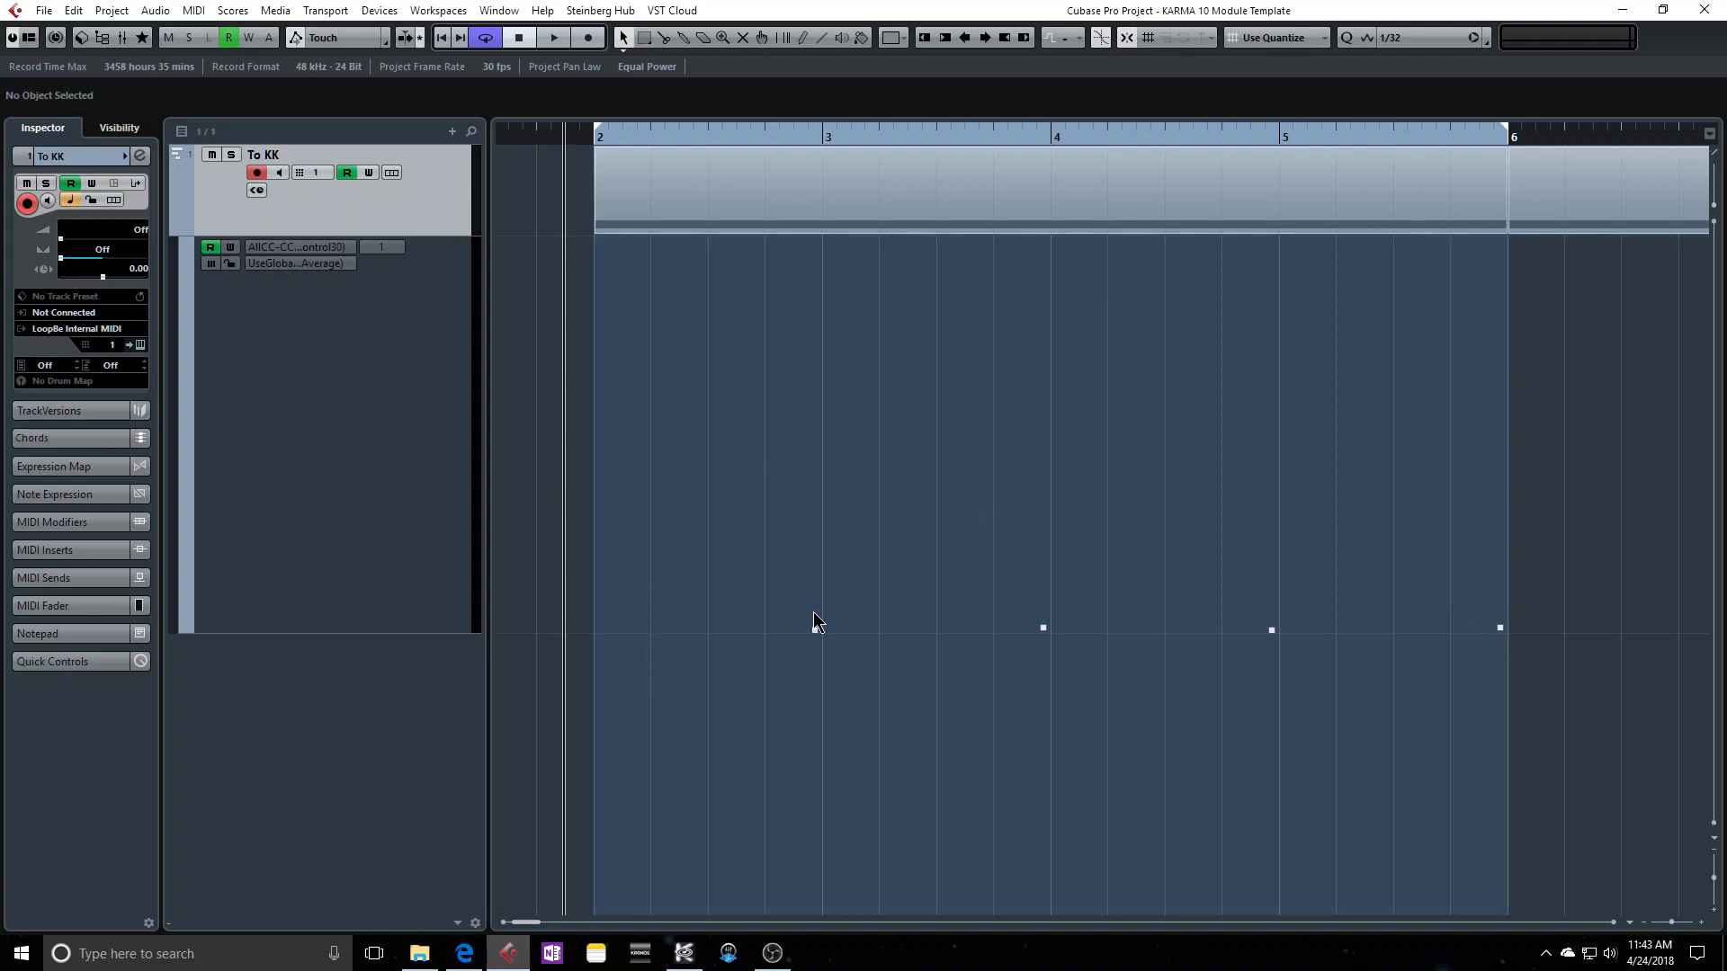
drag(729, 509, 1407, 719)
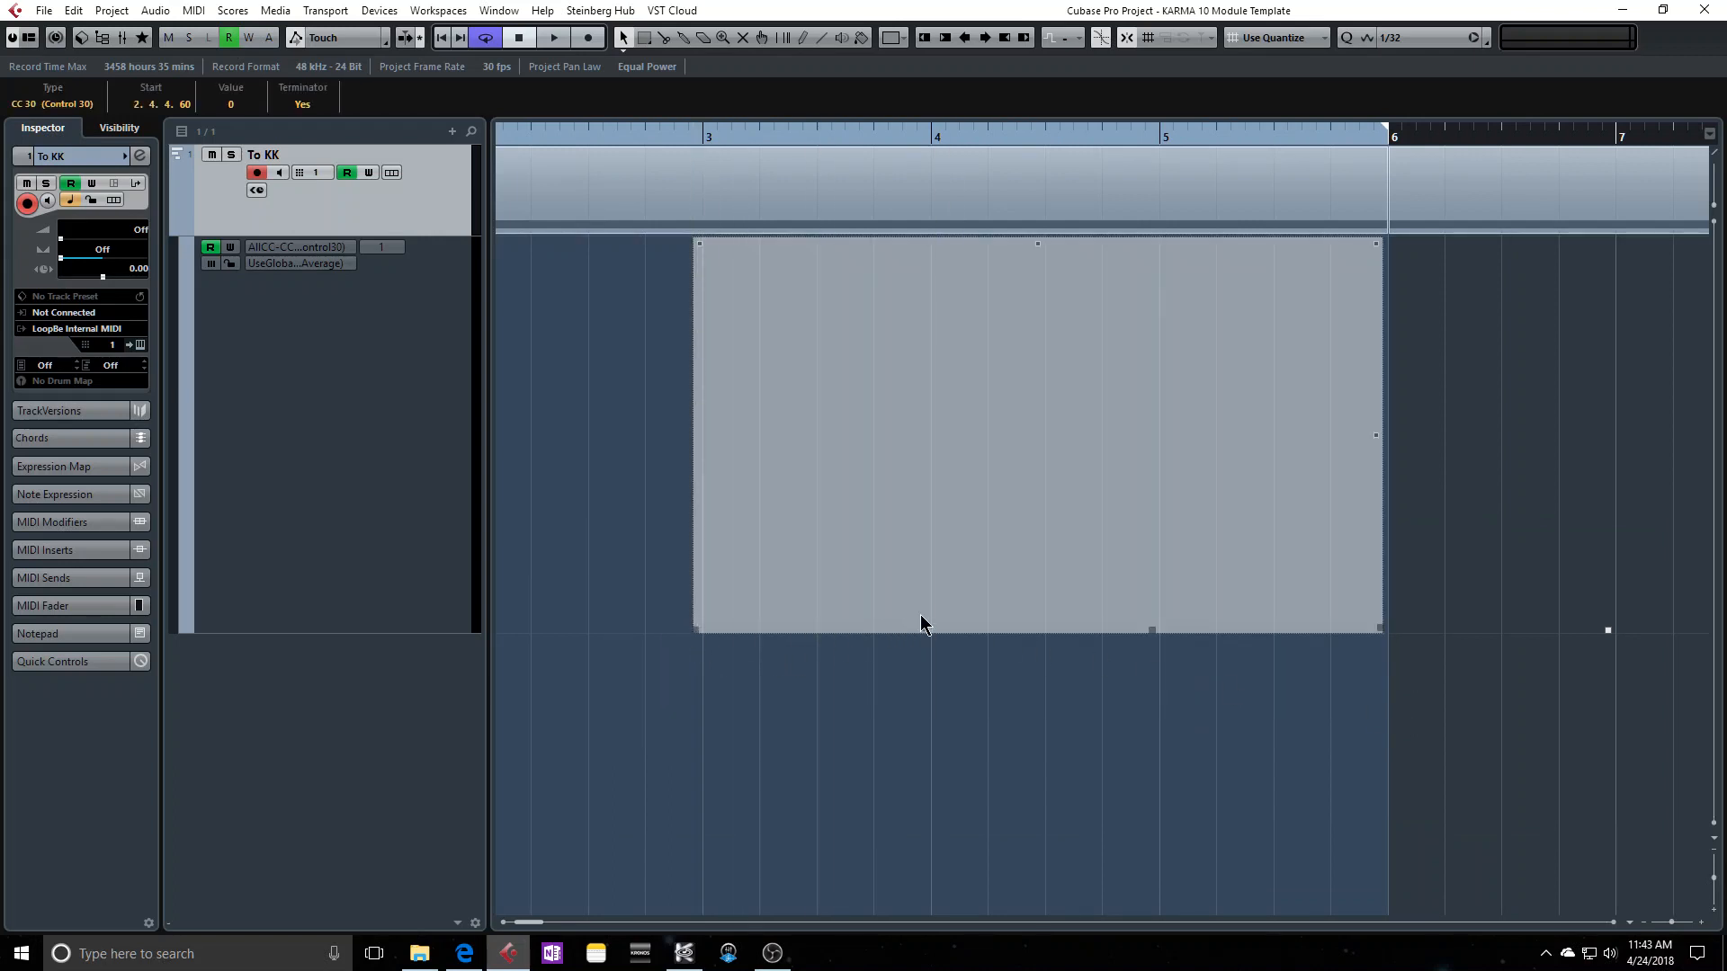
drag(837, 508, 1165, 573)
drag(1248, 532, 1031, 577)
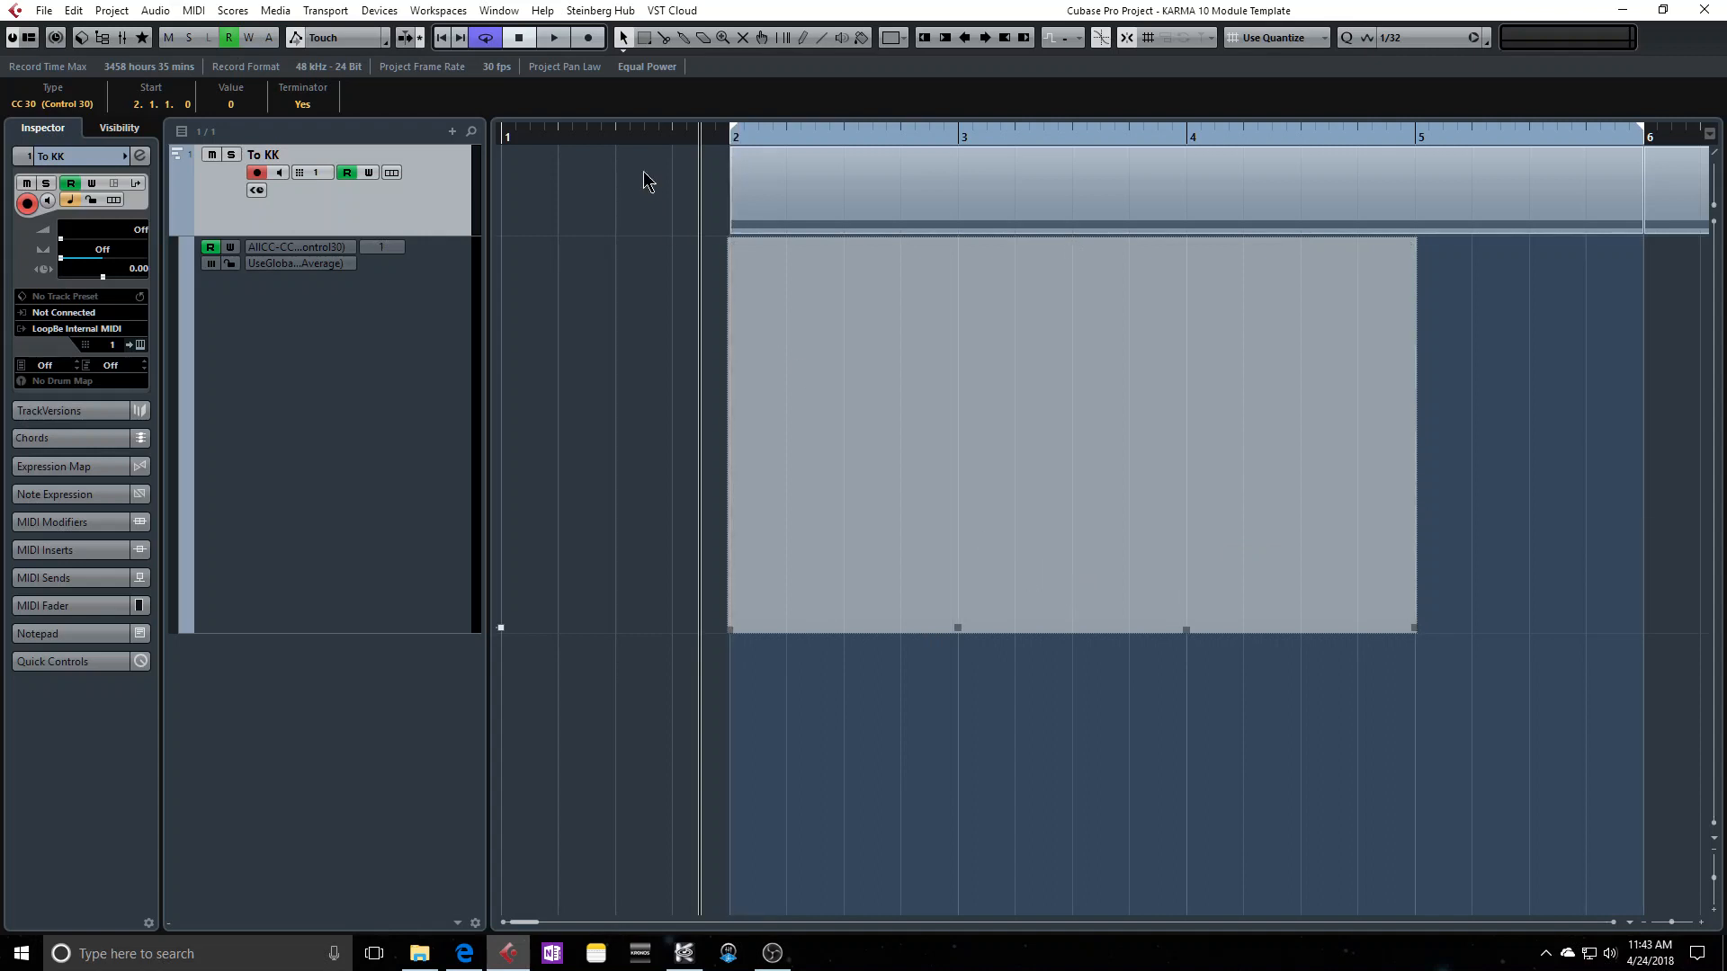
Start playback, switch to KARMA Kronos, and try two different note values for Scene Change Quantize.
click(554, 37)
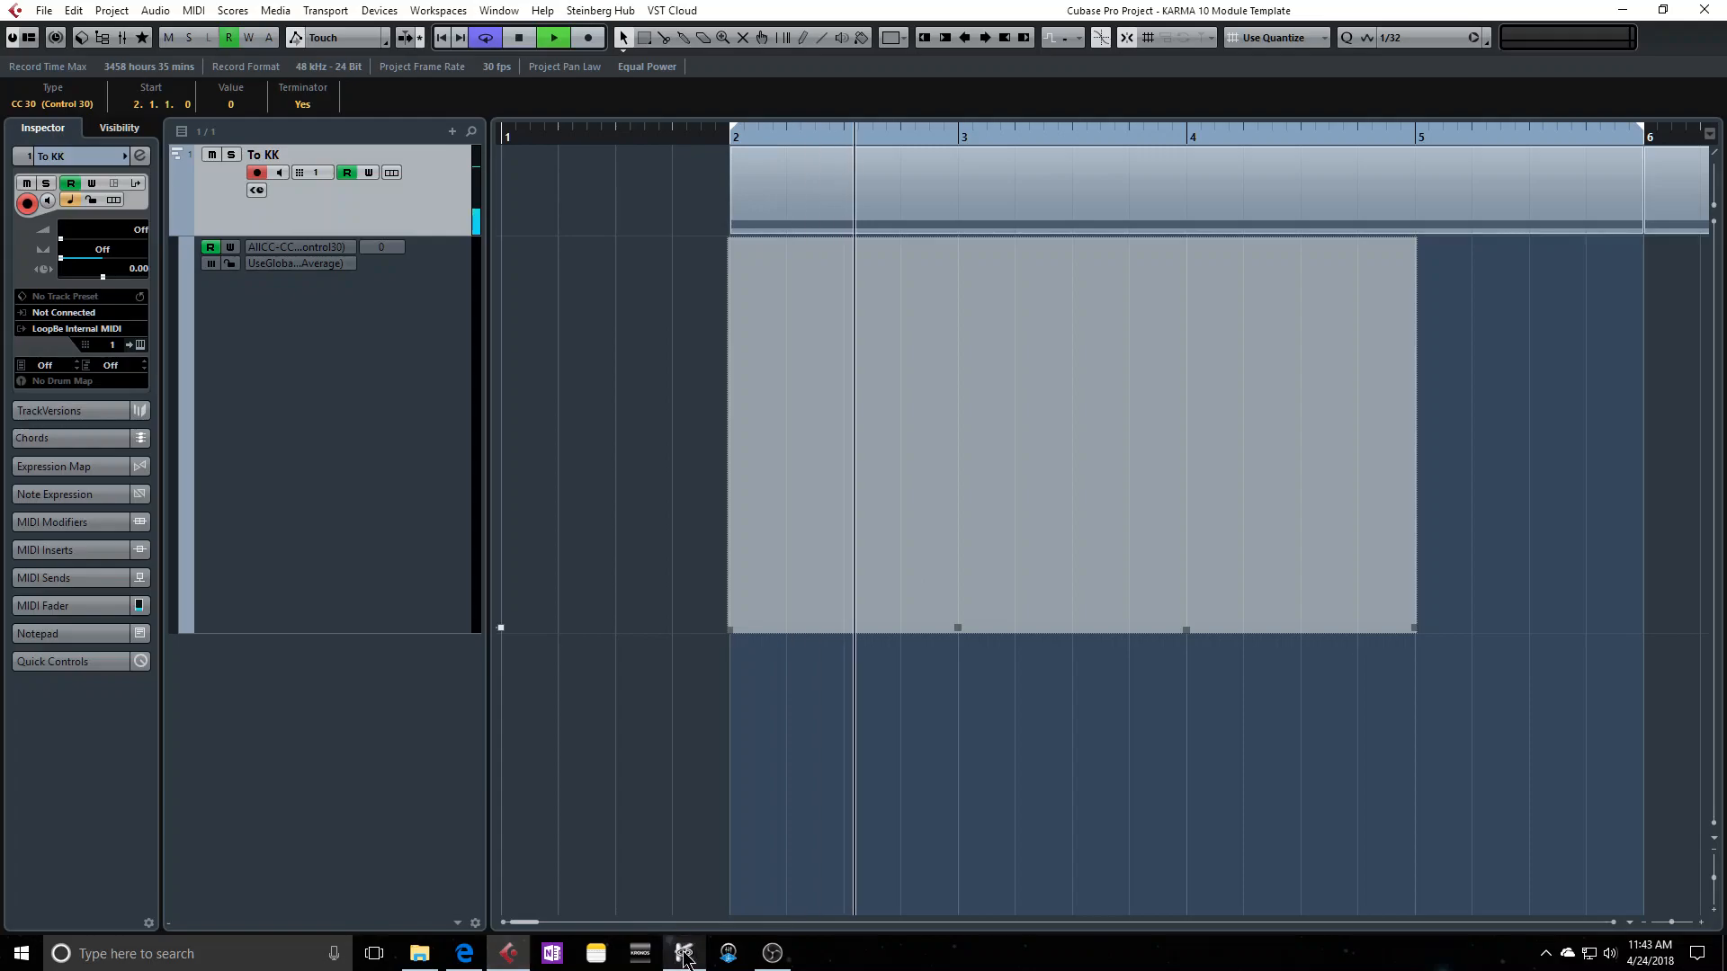
click(684, 955)
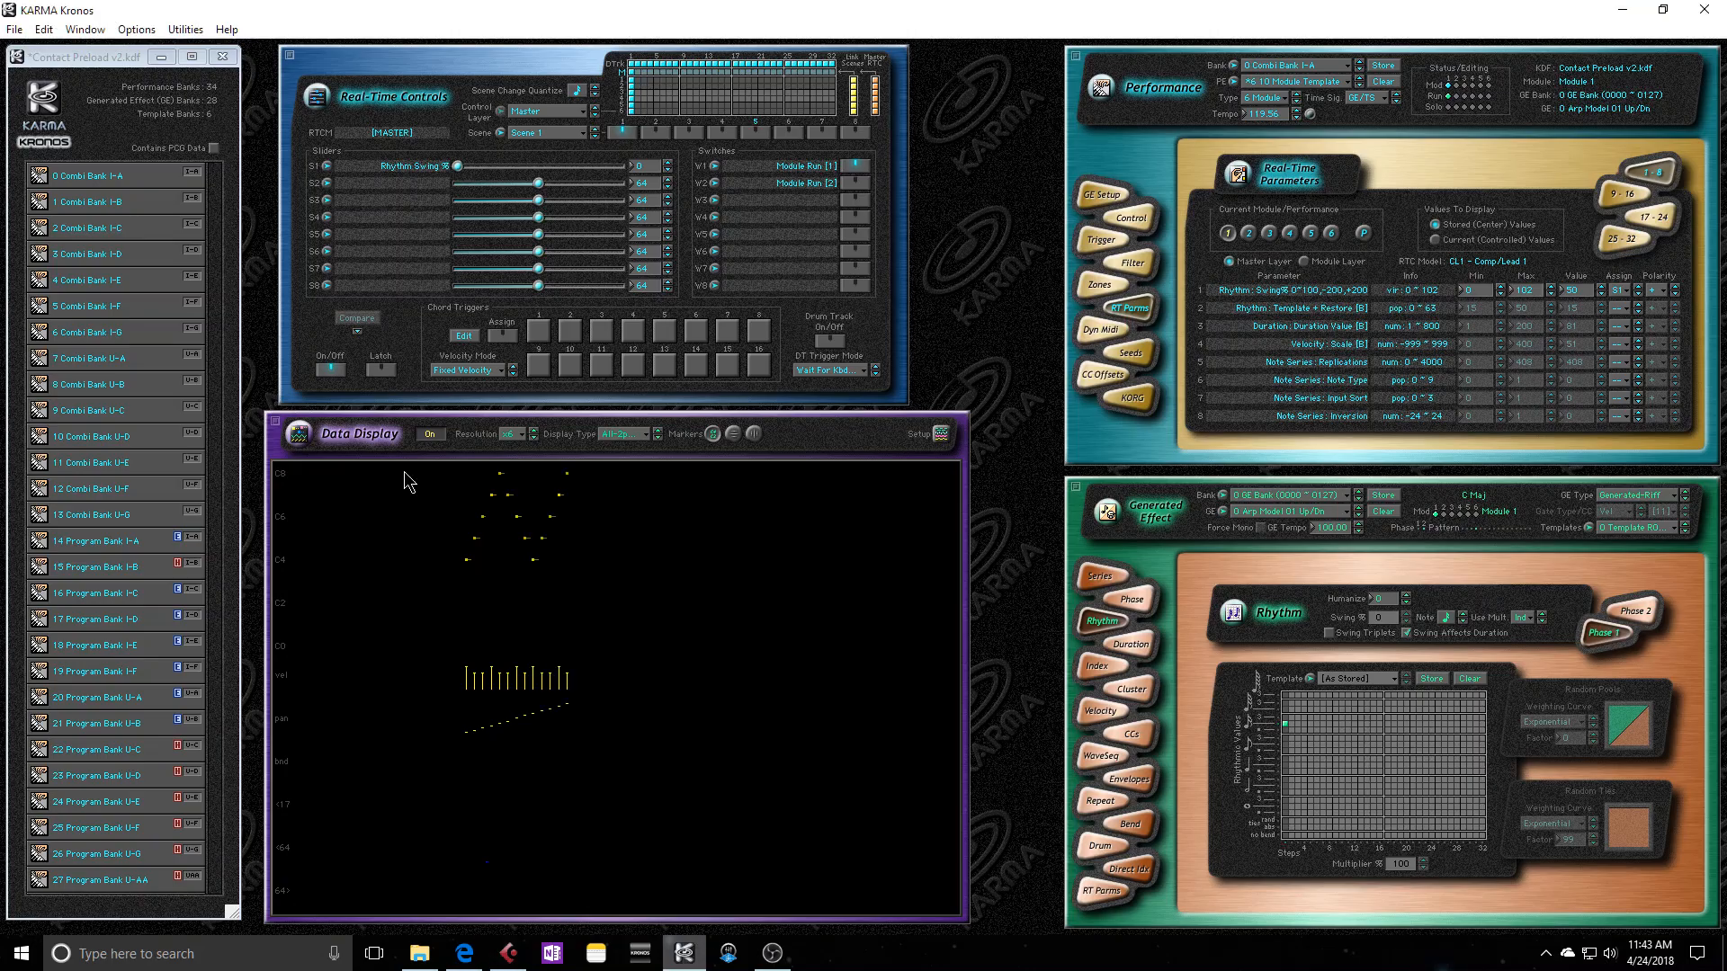
click(579, 91)
click(586, 115)
click(578, 91)
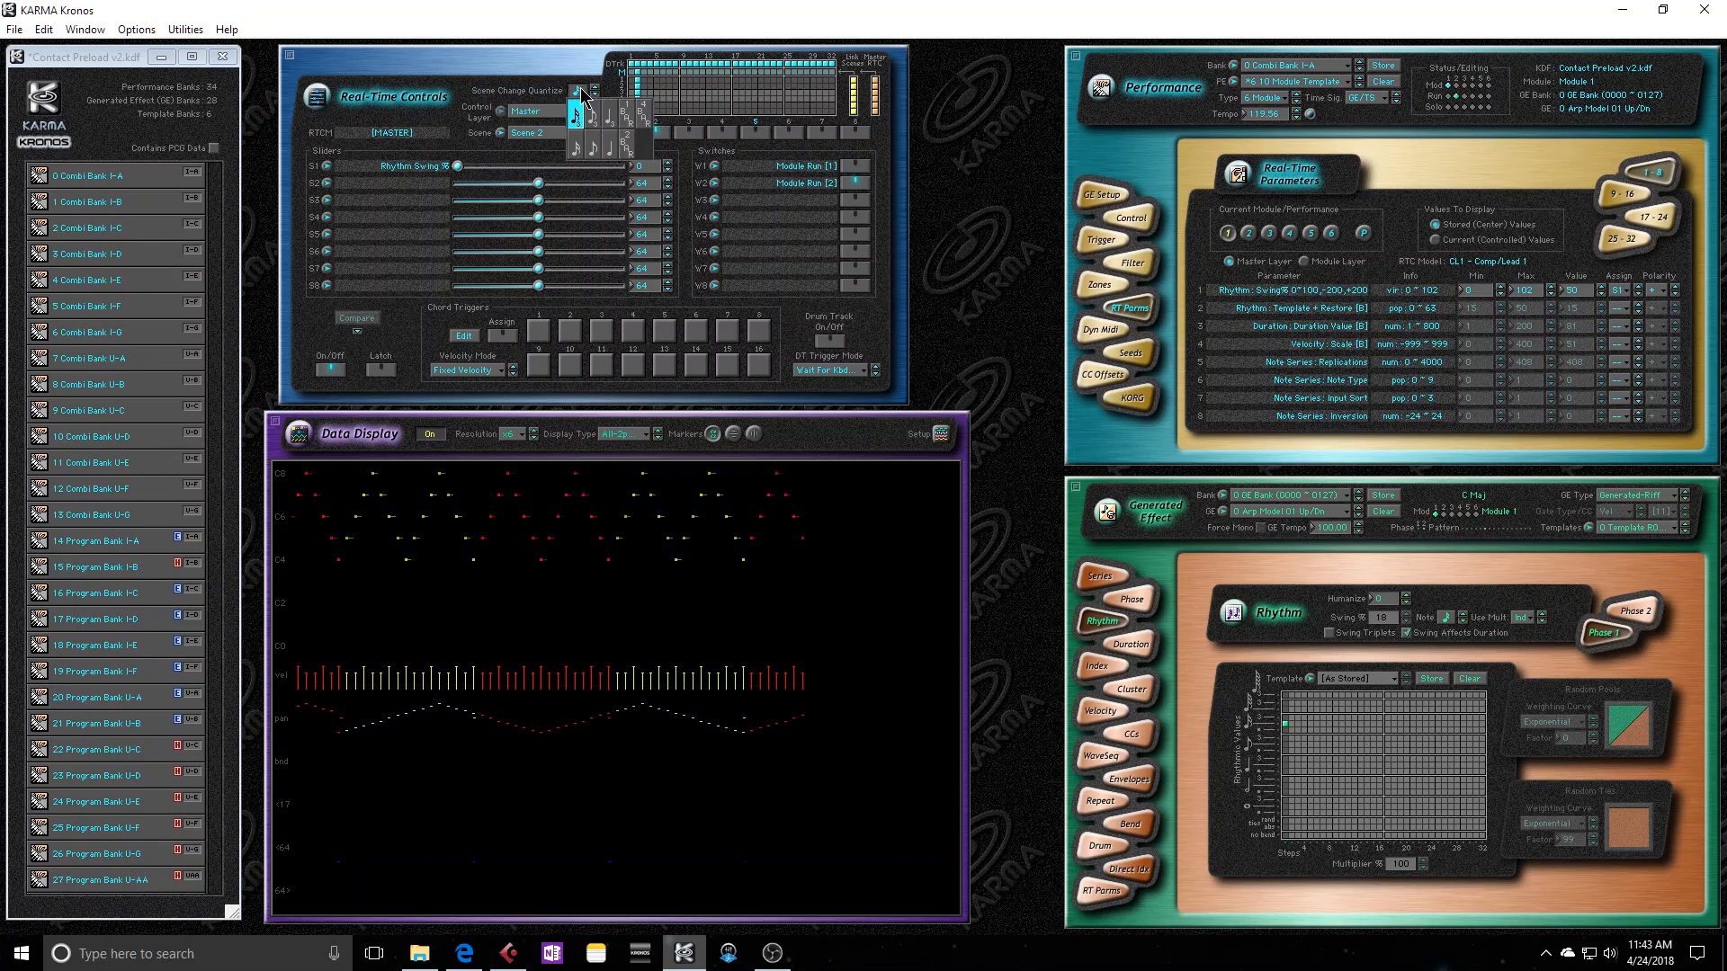
click(577, 147)
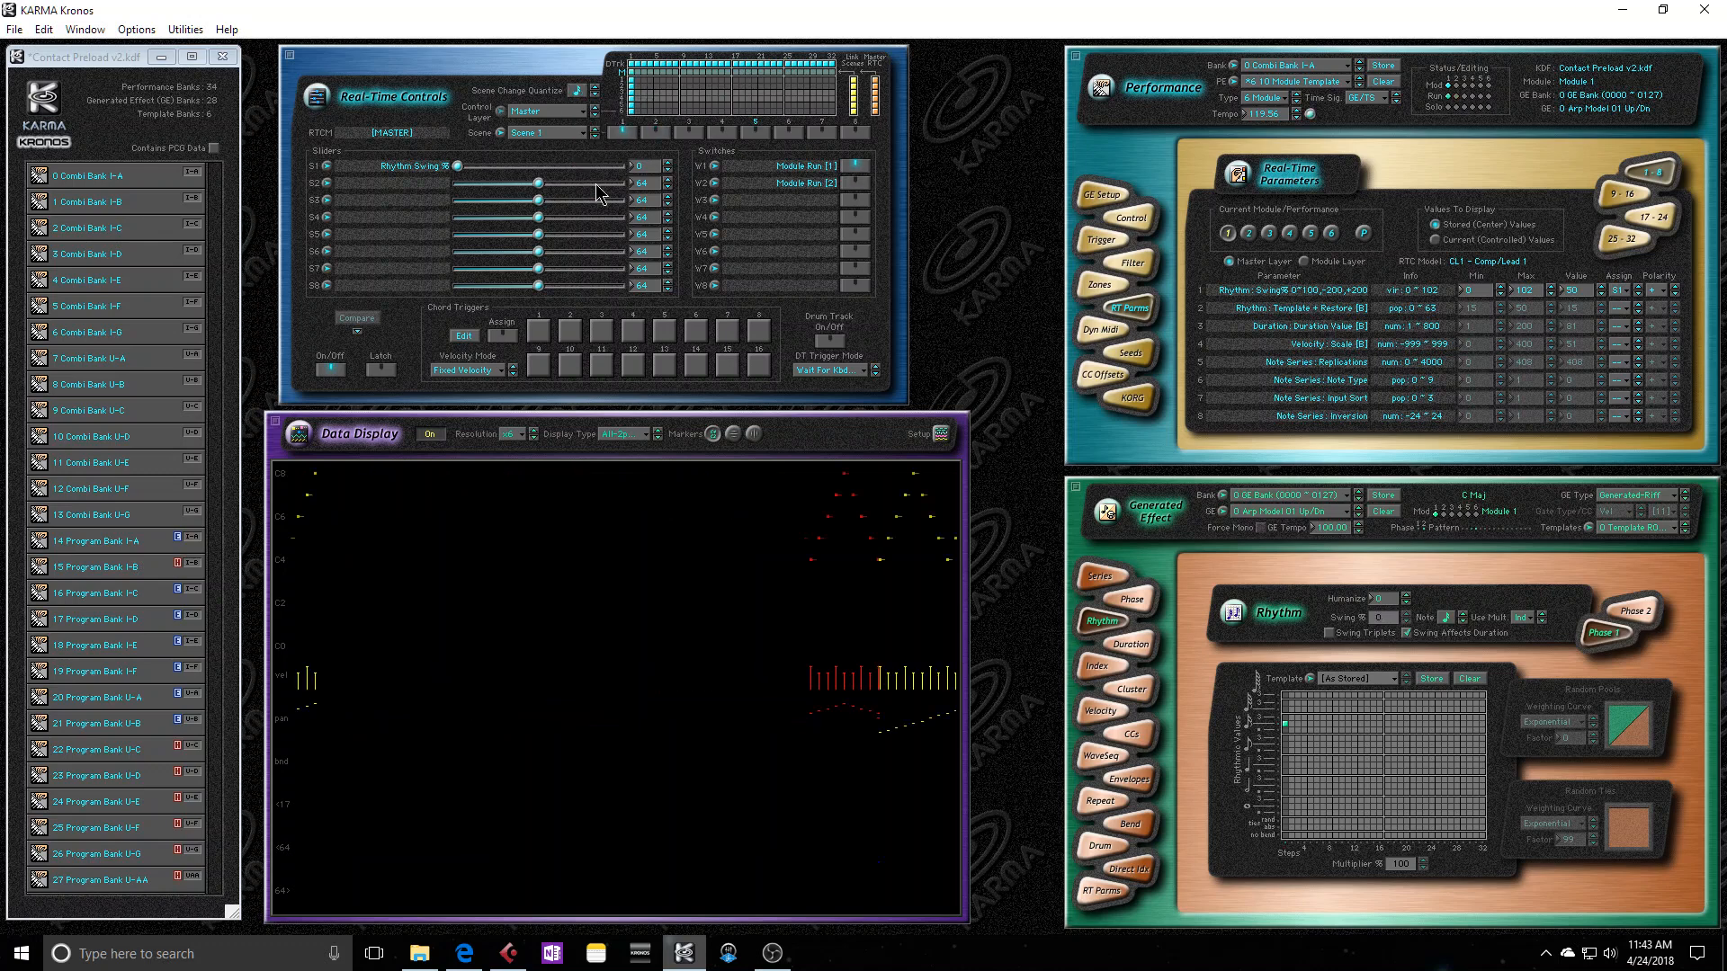
Switch to Cubase, shift the CC 30 points just ahead of the bar lines to start at 2.4.4.60, and return to KARMA Kronos.
click(508, 953)
drag(731, 328, 1083, 426)
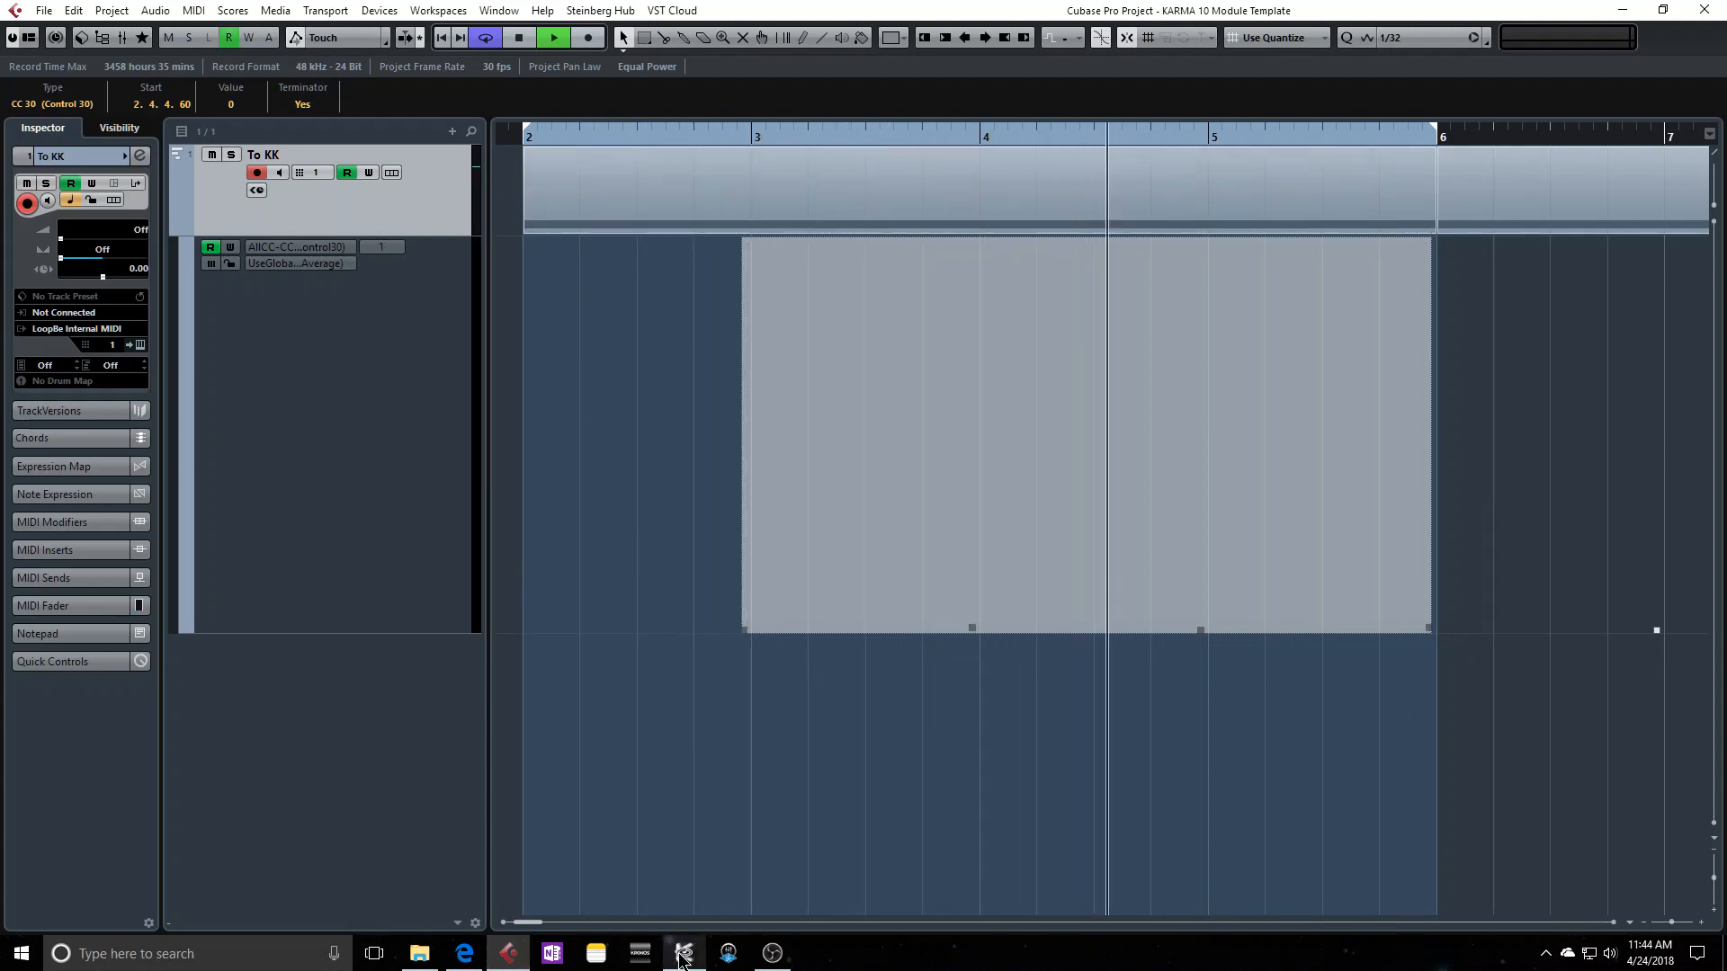
mouse_move(681, 953)
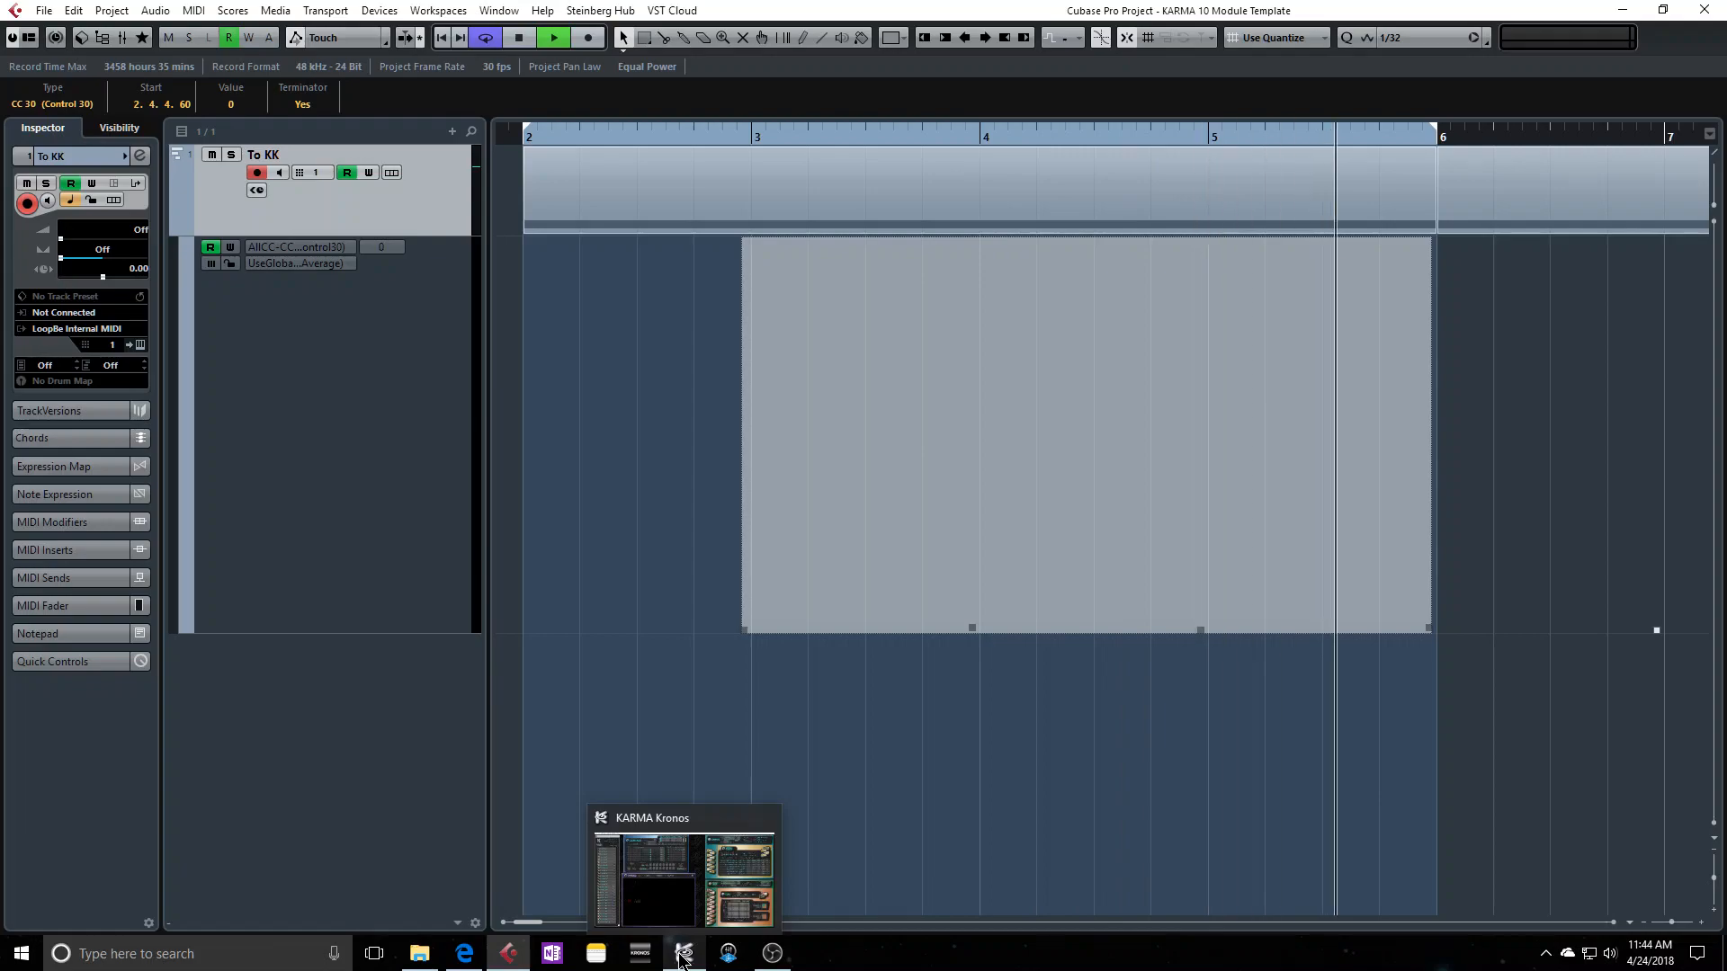
click(682, 955)
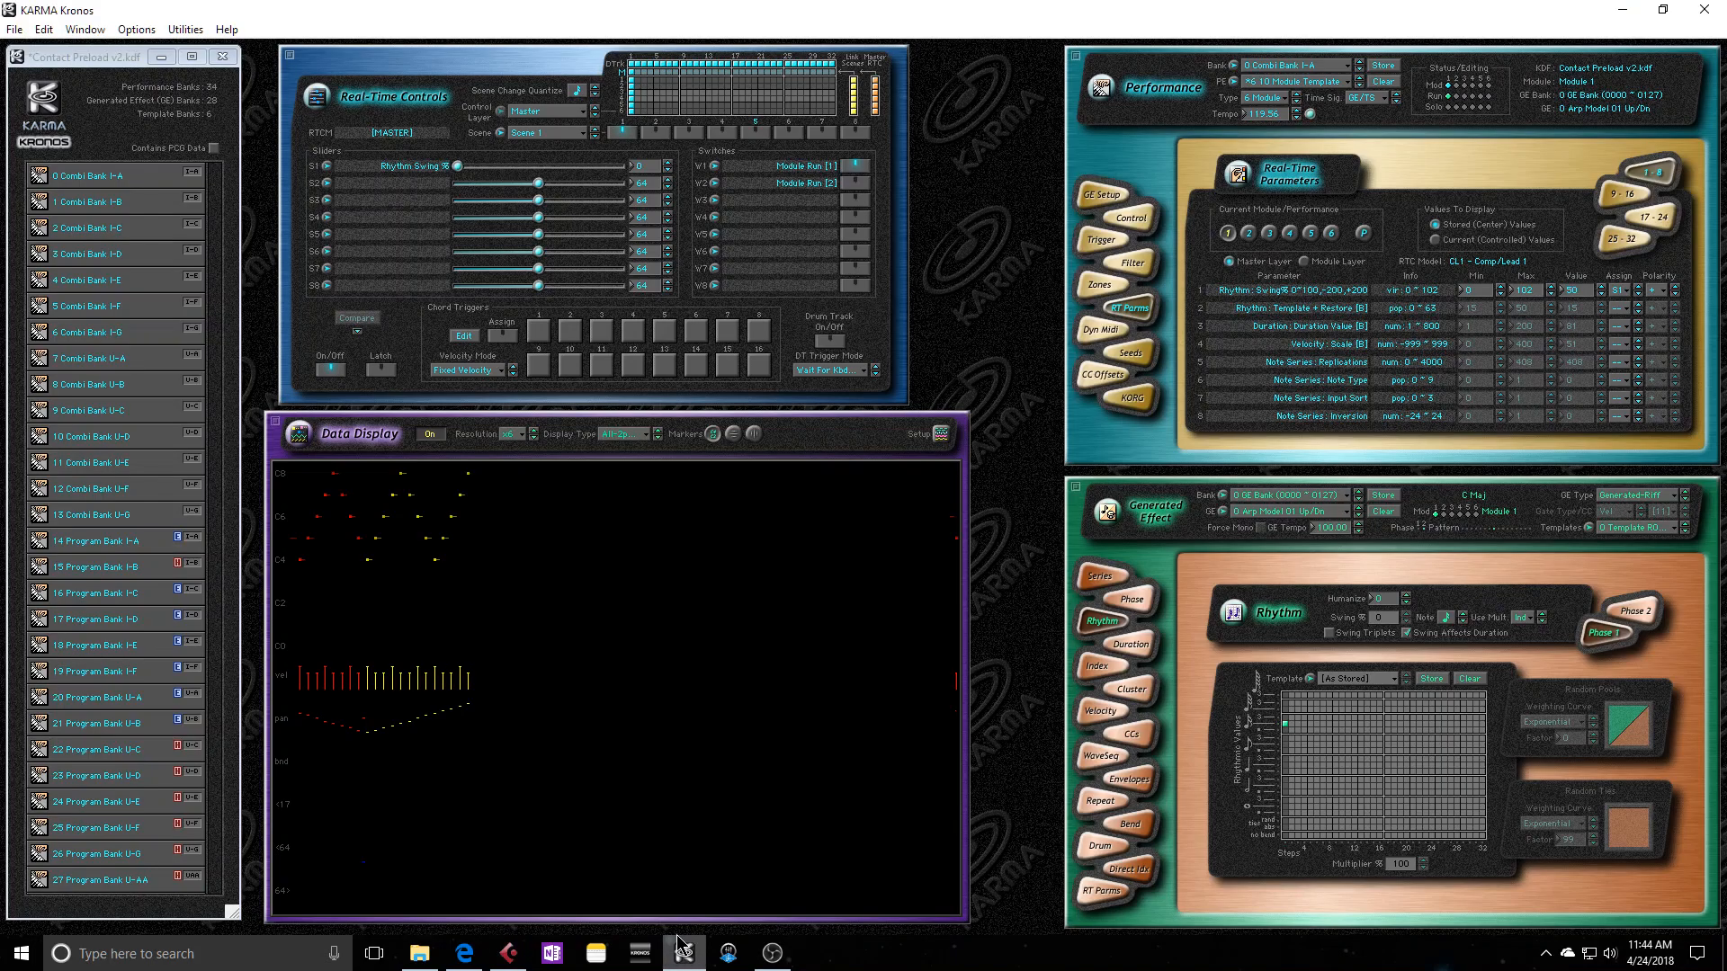
Toggle the Master layer between Scene 2 and Scene 1 and set Scene Change Quantize to 1B.
click(576, 93)
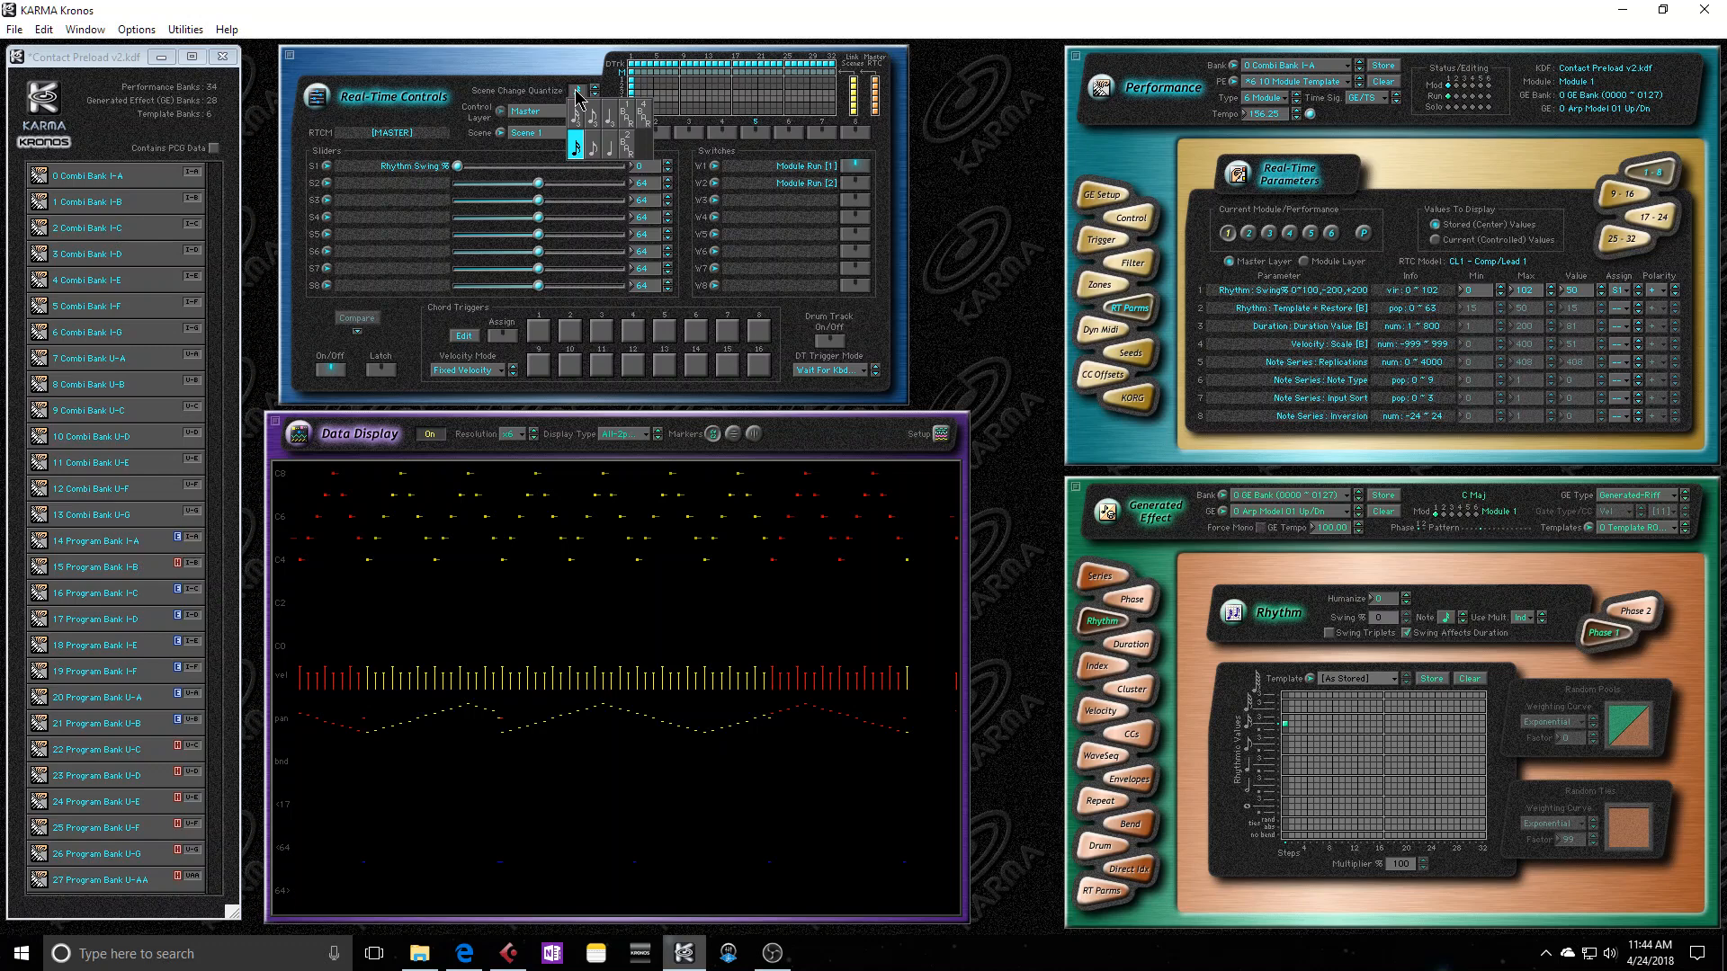
click(538, 86)
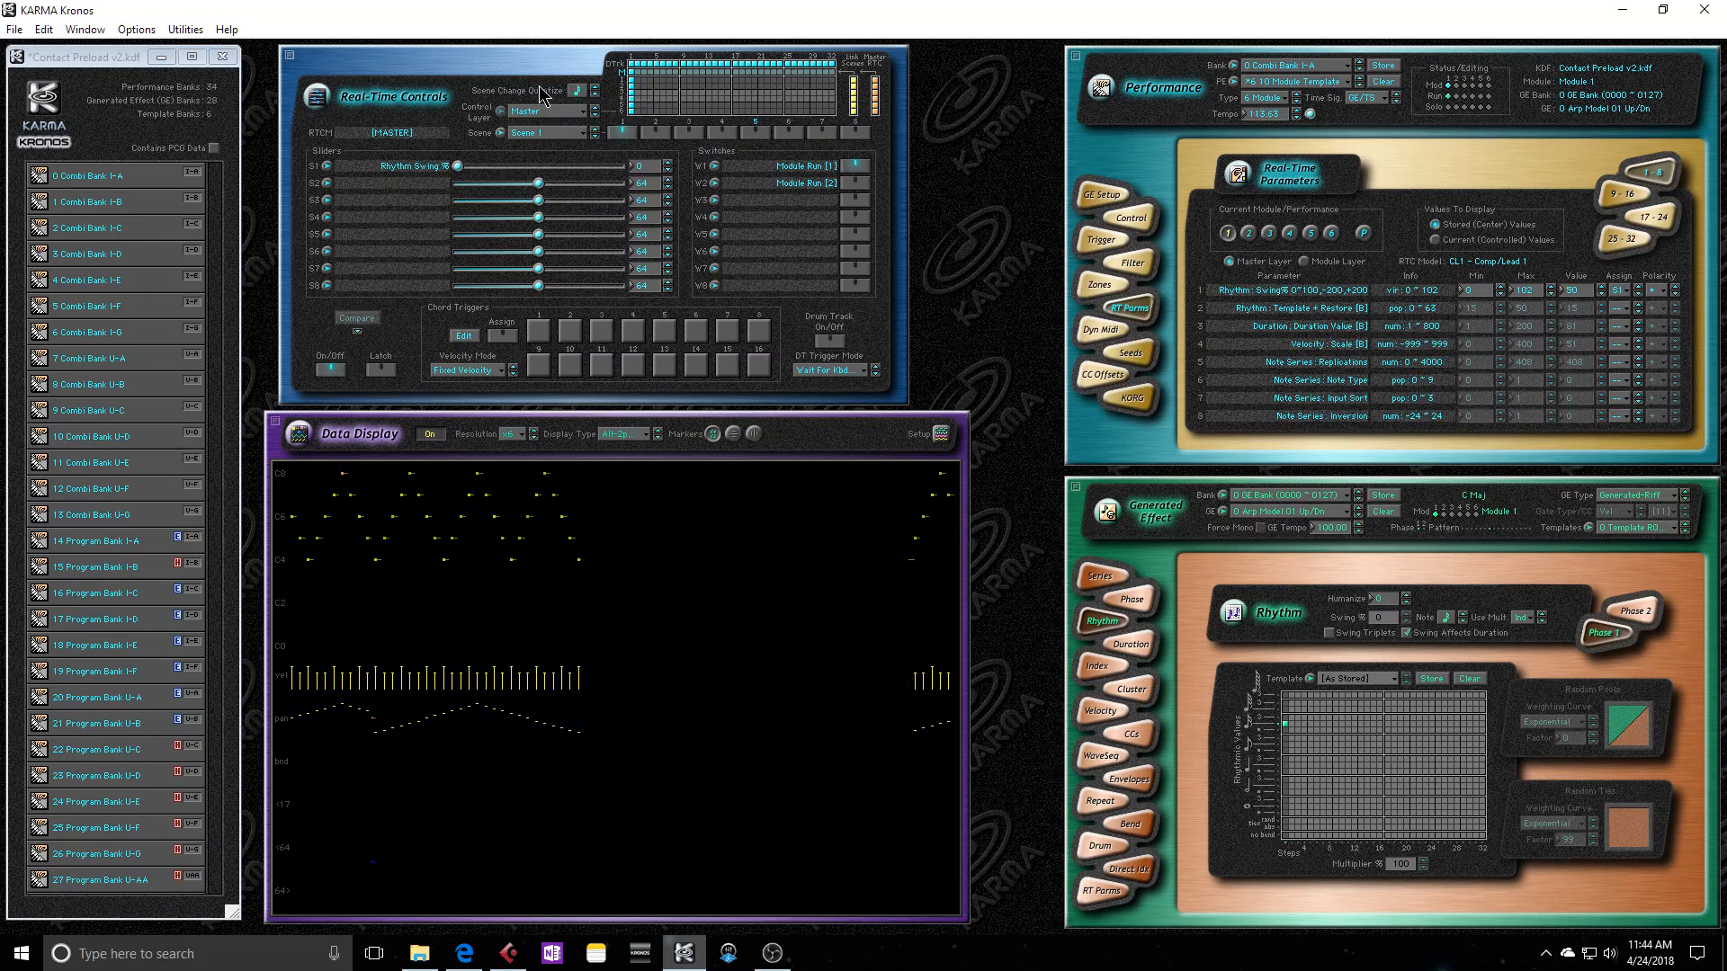
click(661, 135)
click(629, 133)
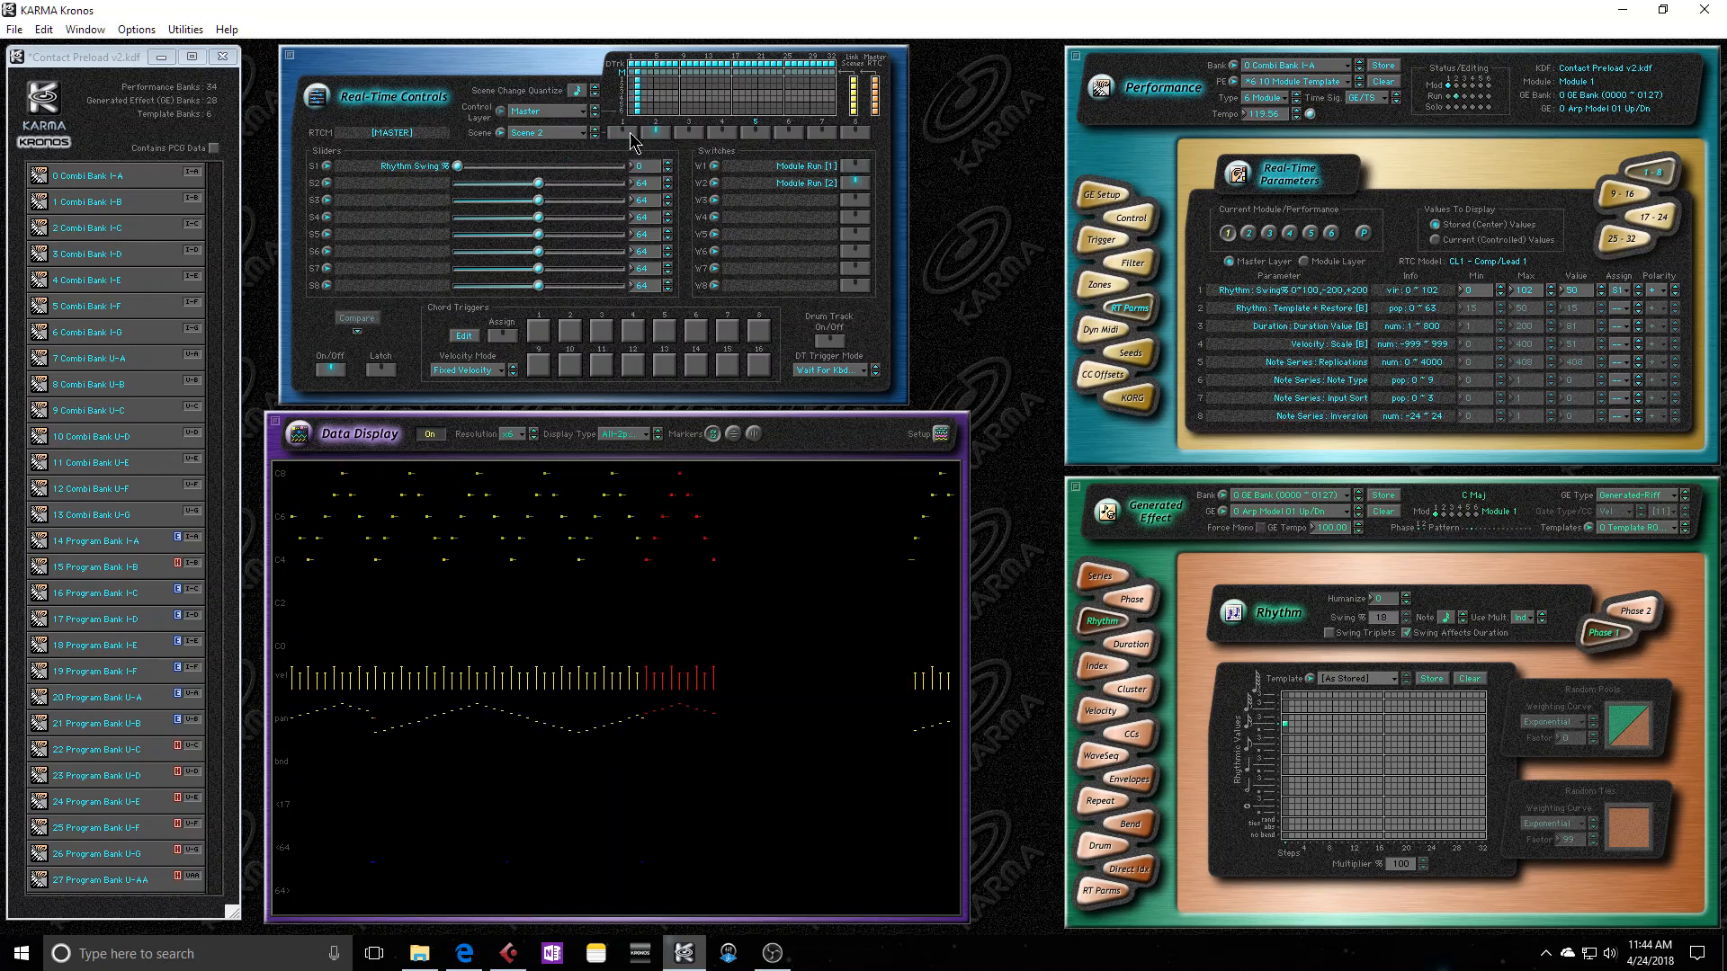
click(583, 90)
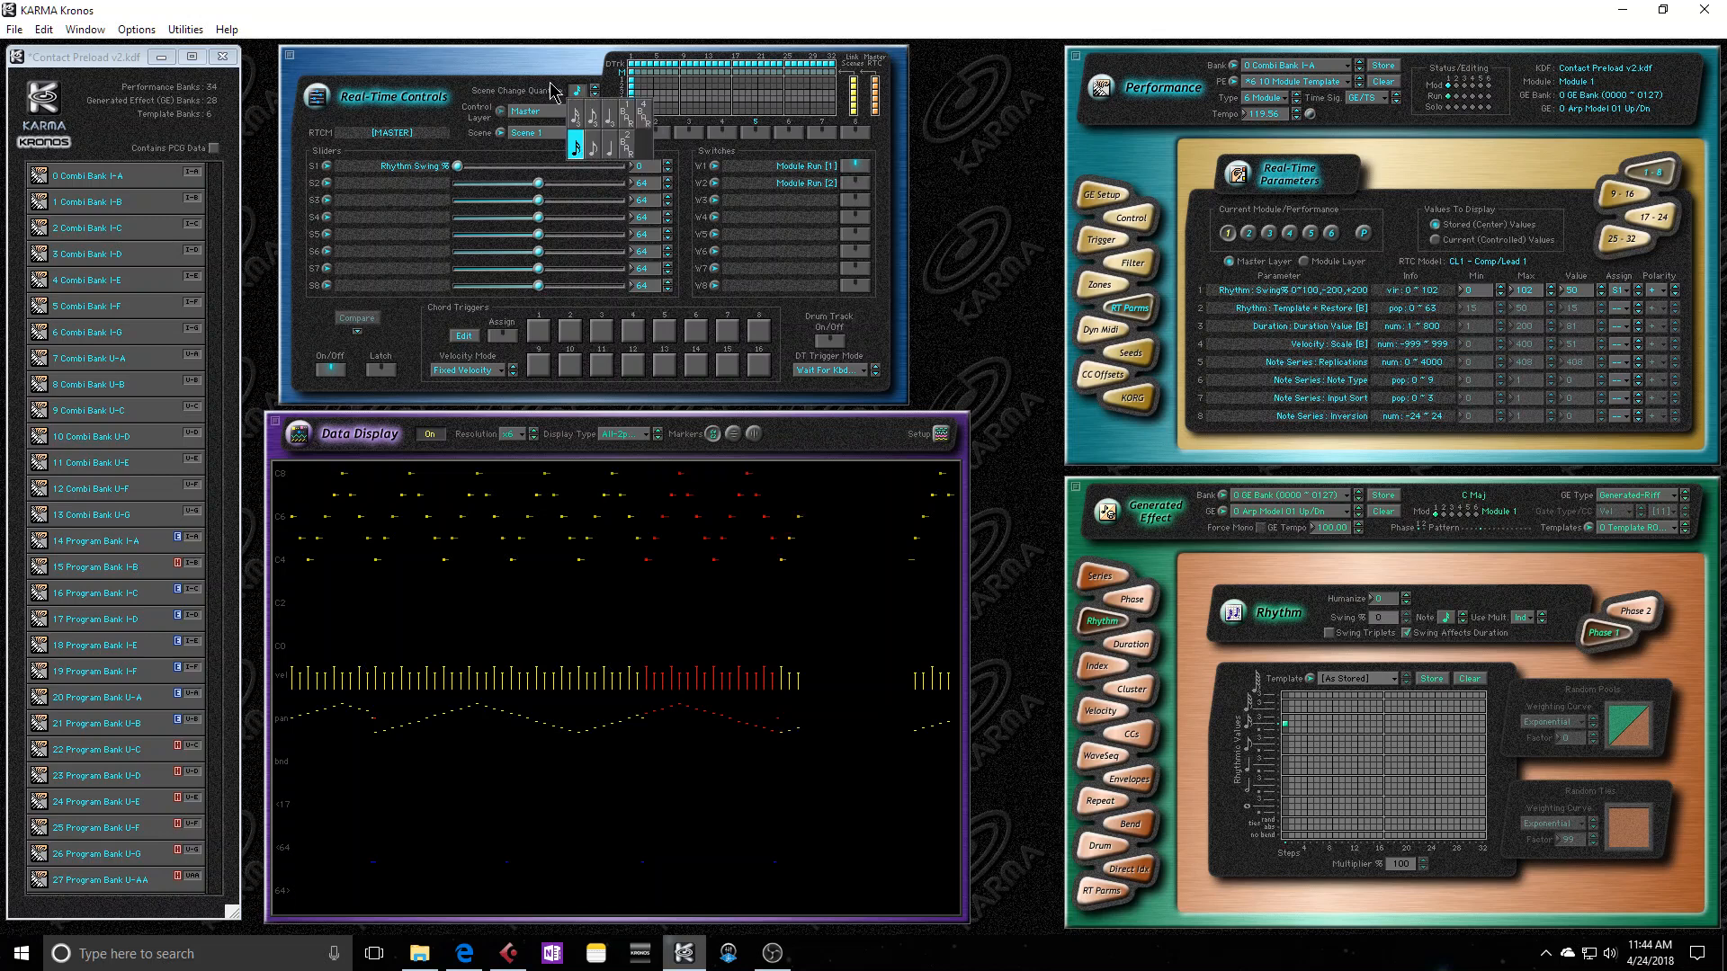
click(627, 115)
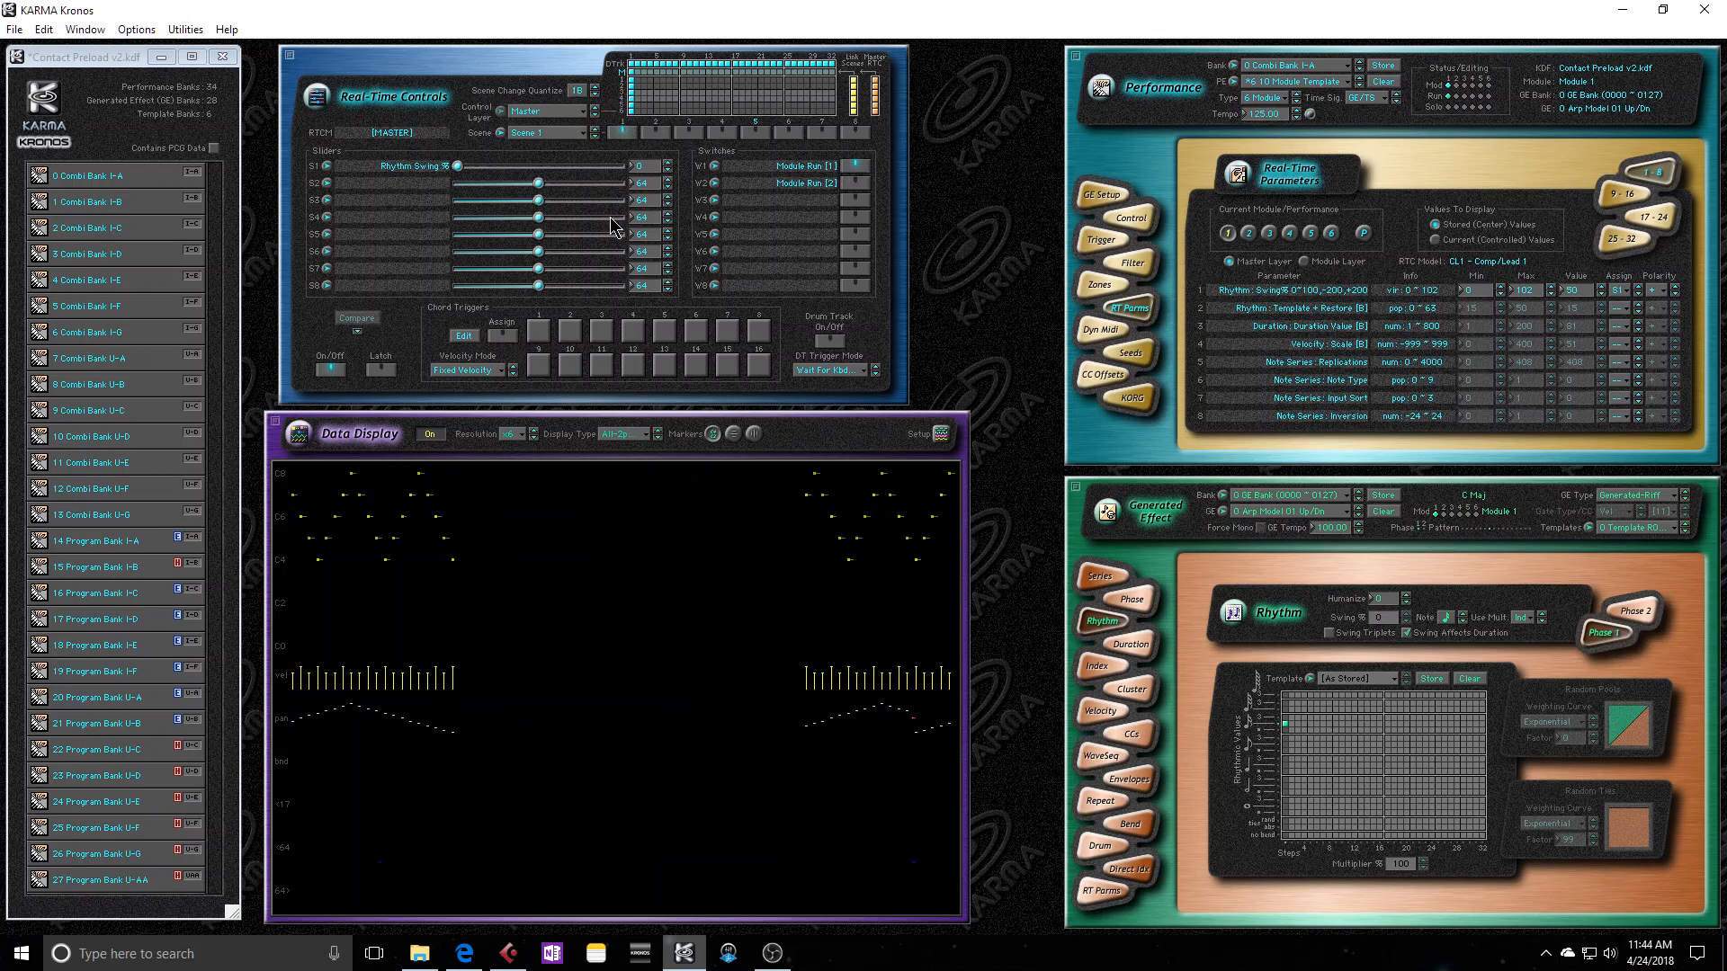
Check the CC 30 points playing in Cubase, return to KARMA Kronos, and restore the previous note value for Scene Change Quantize.
click(527, 944)
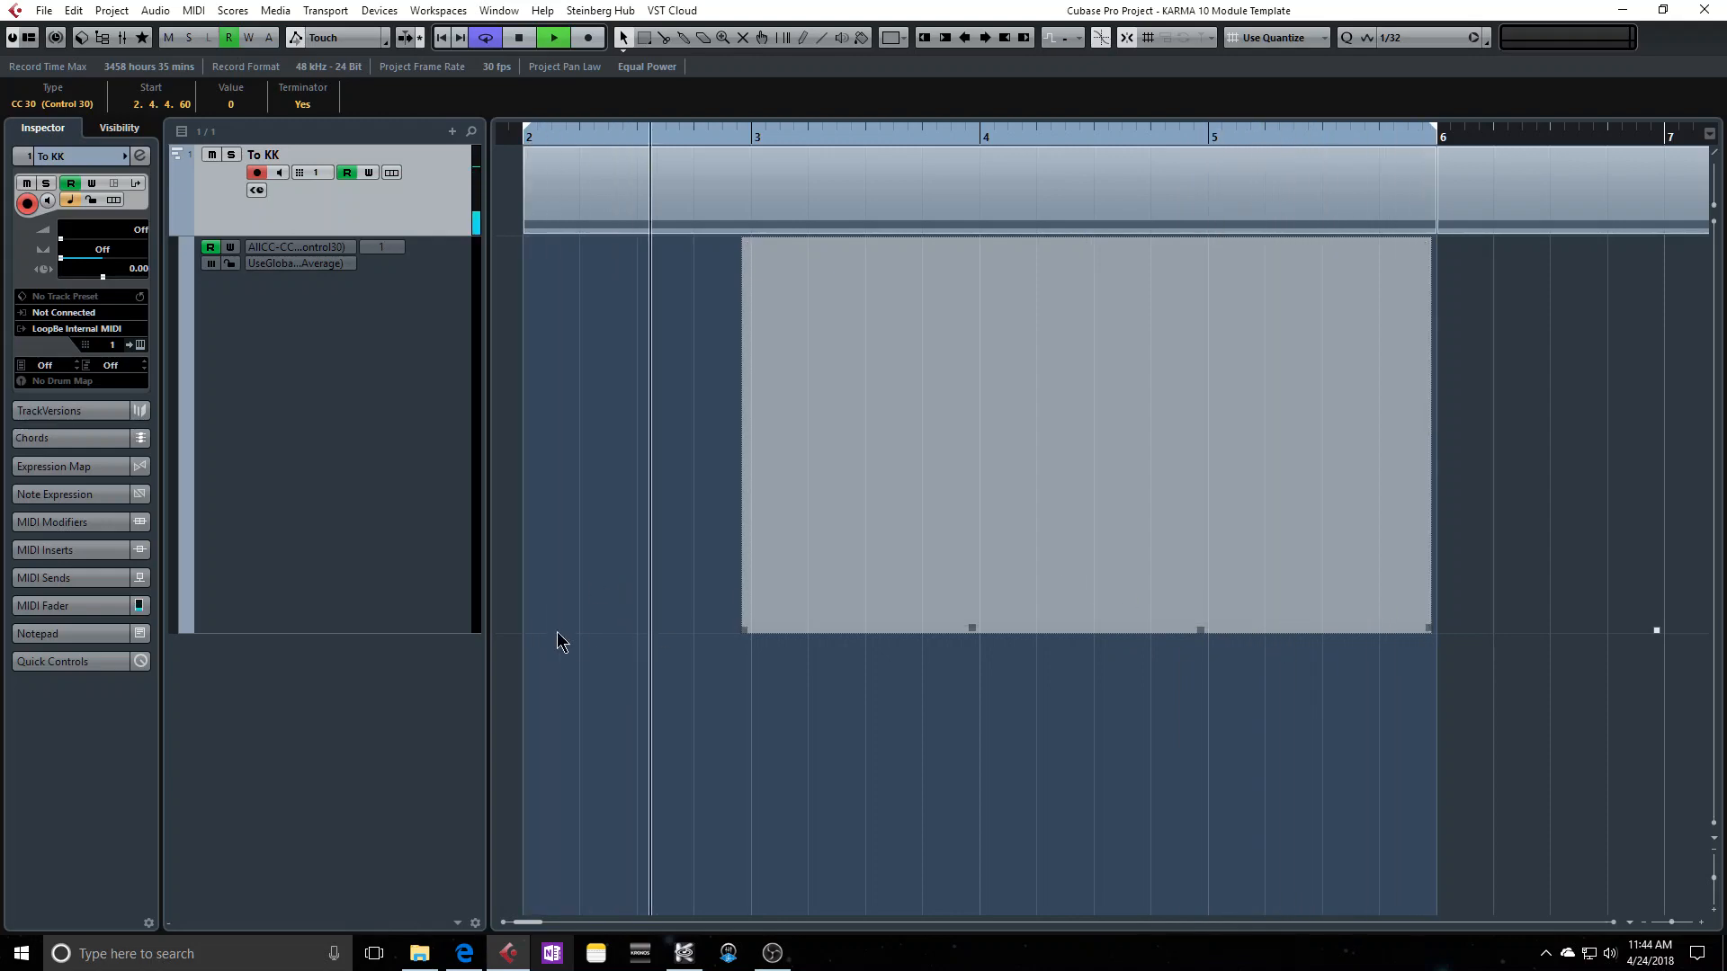
click(683, 953)
click(583, 92)
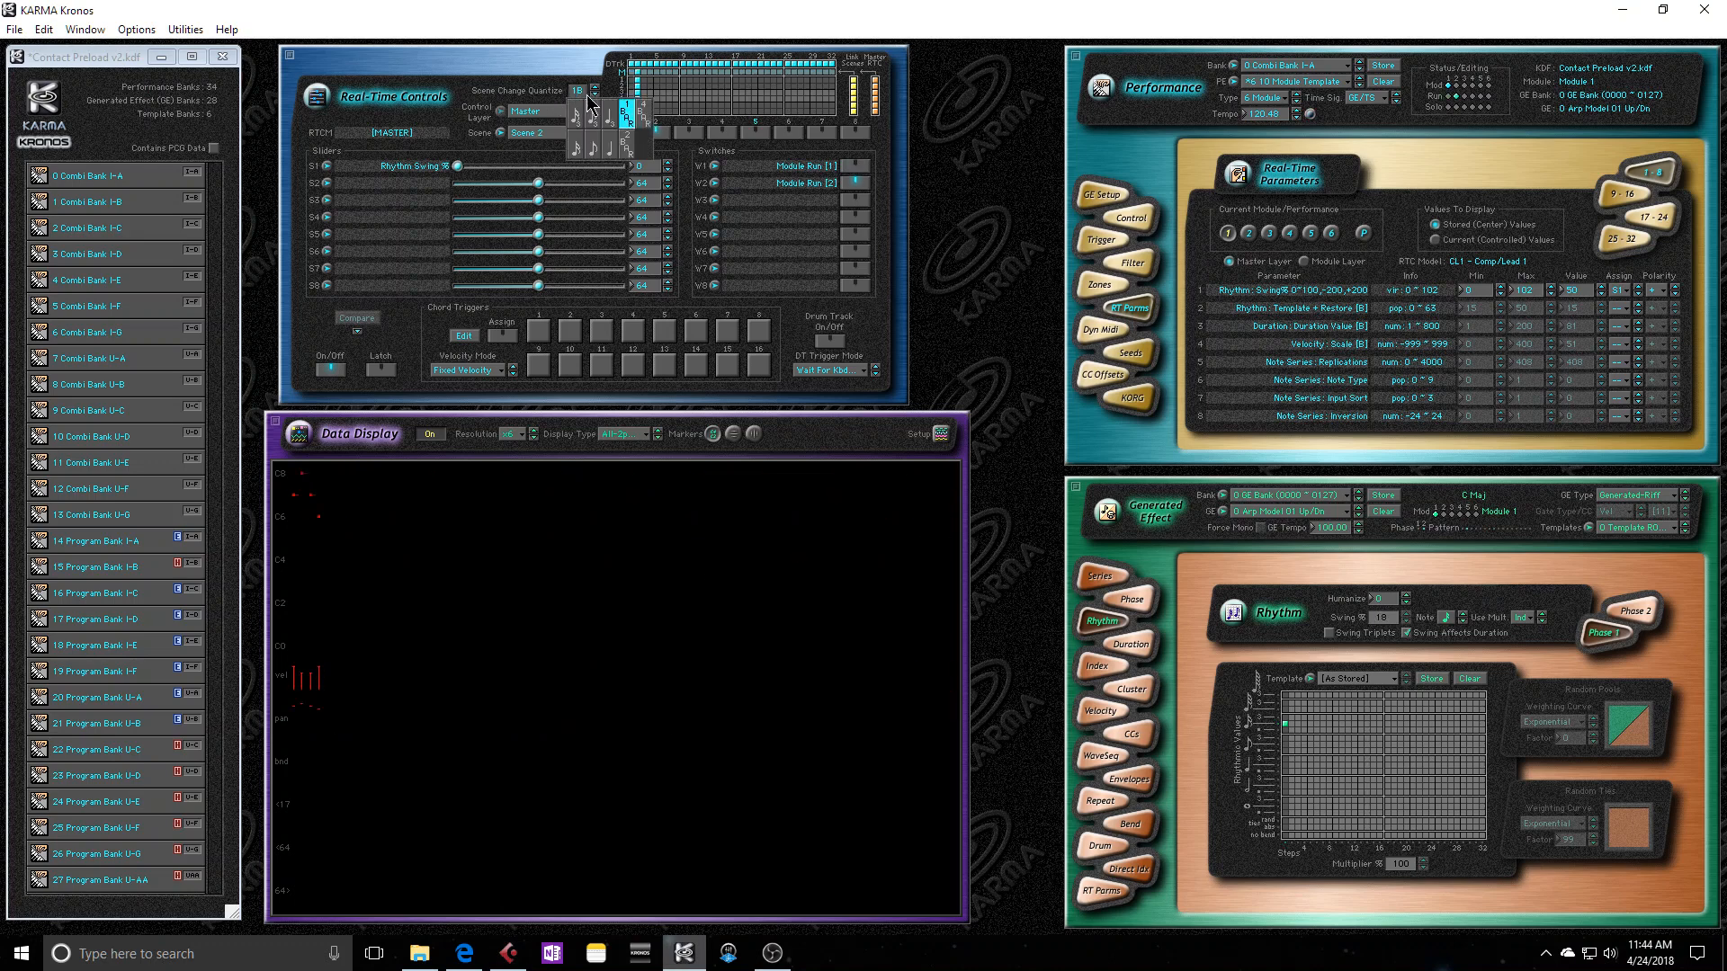
click(573, 145)
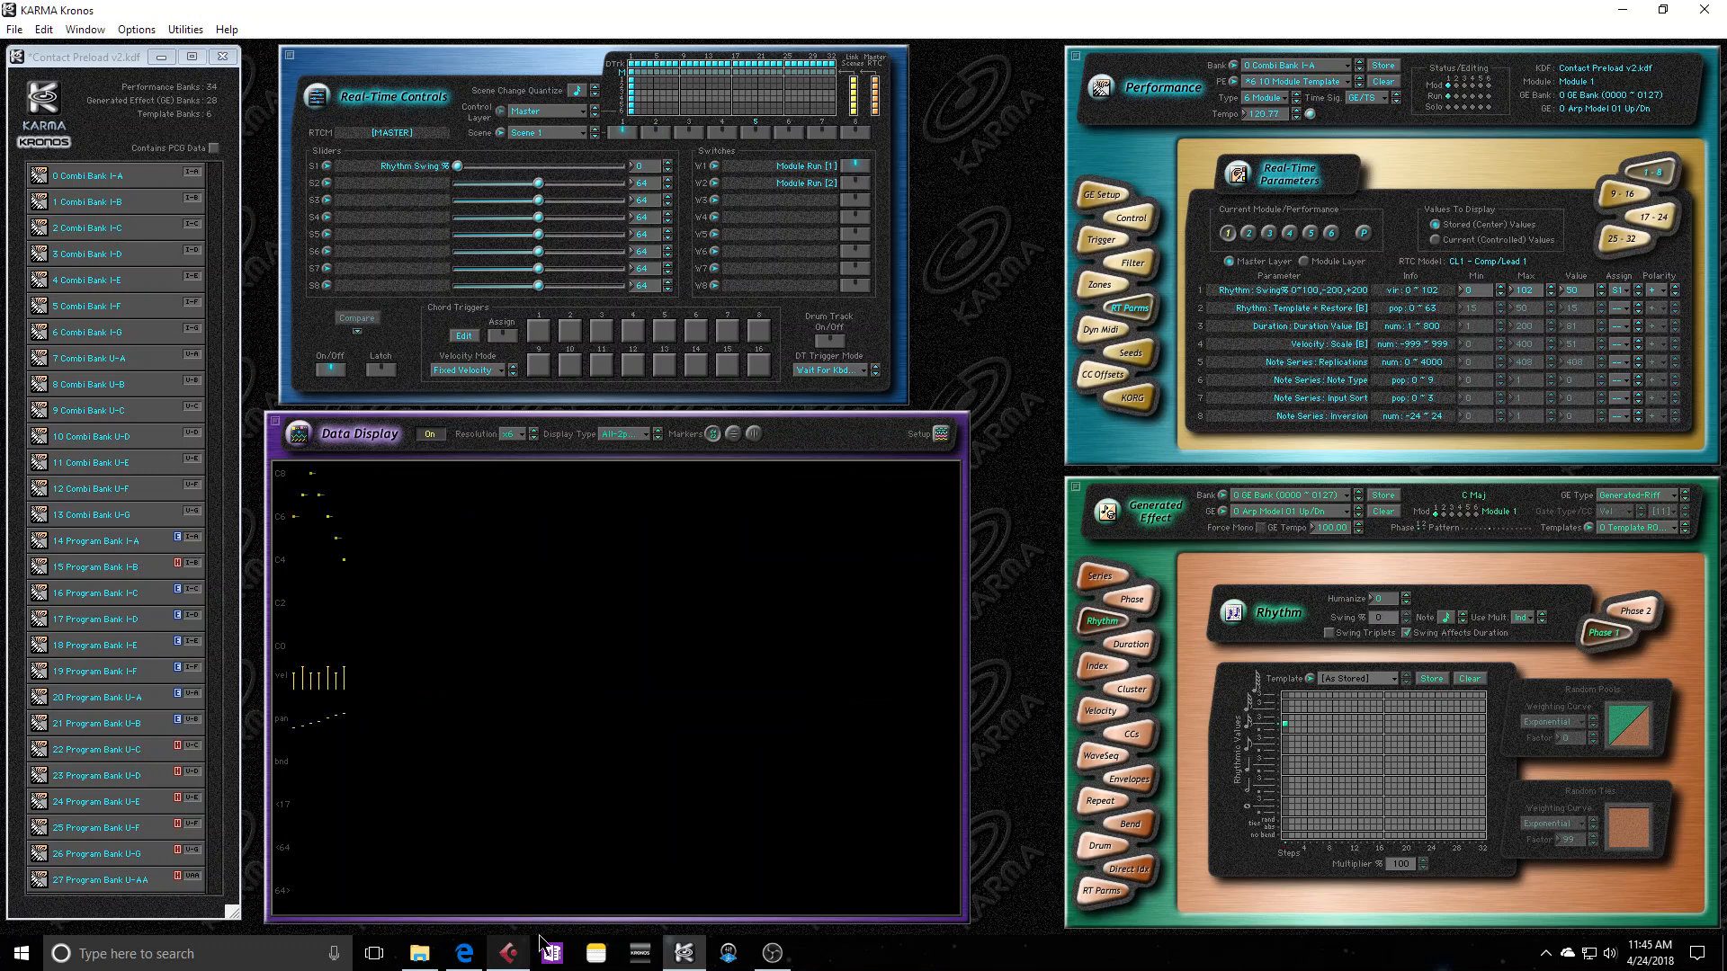
Switch to Cubase, stop playback, and remove the CC 30 points from the To KK track's automation lane.
click(512, 953)
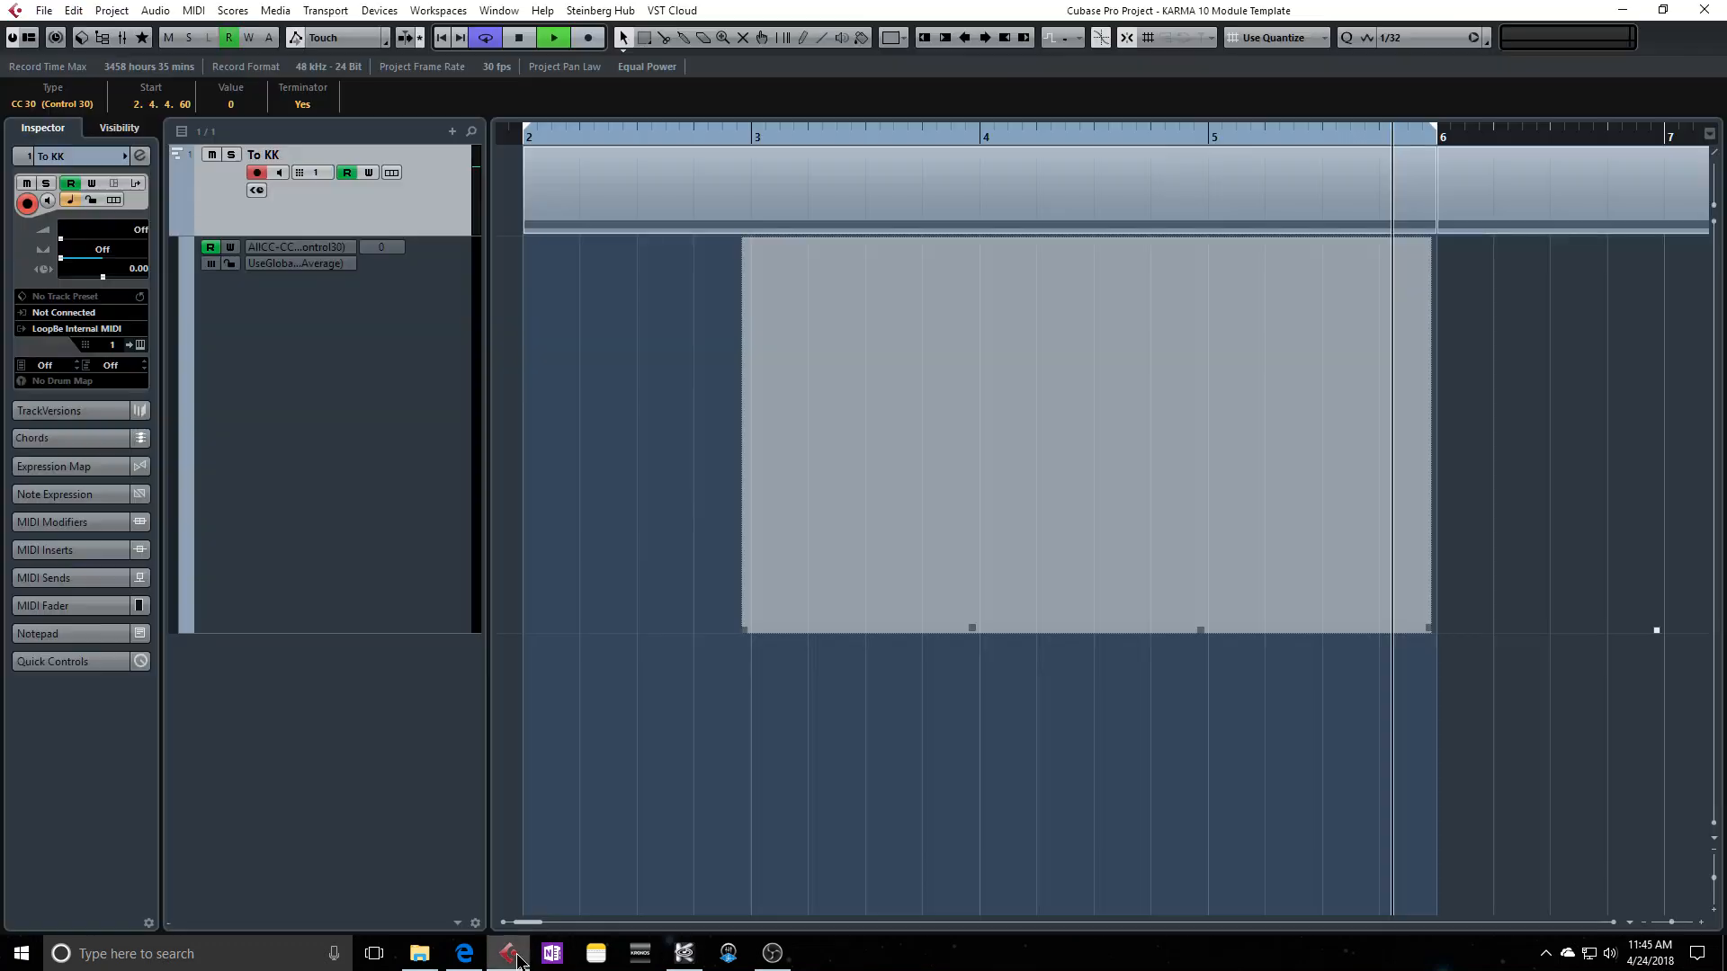
click(519, 38)
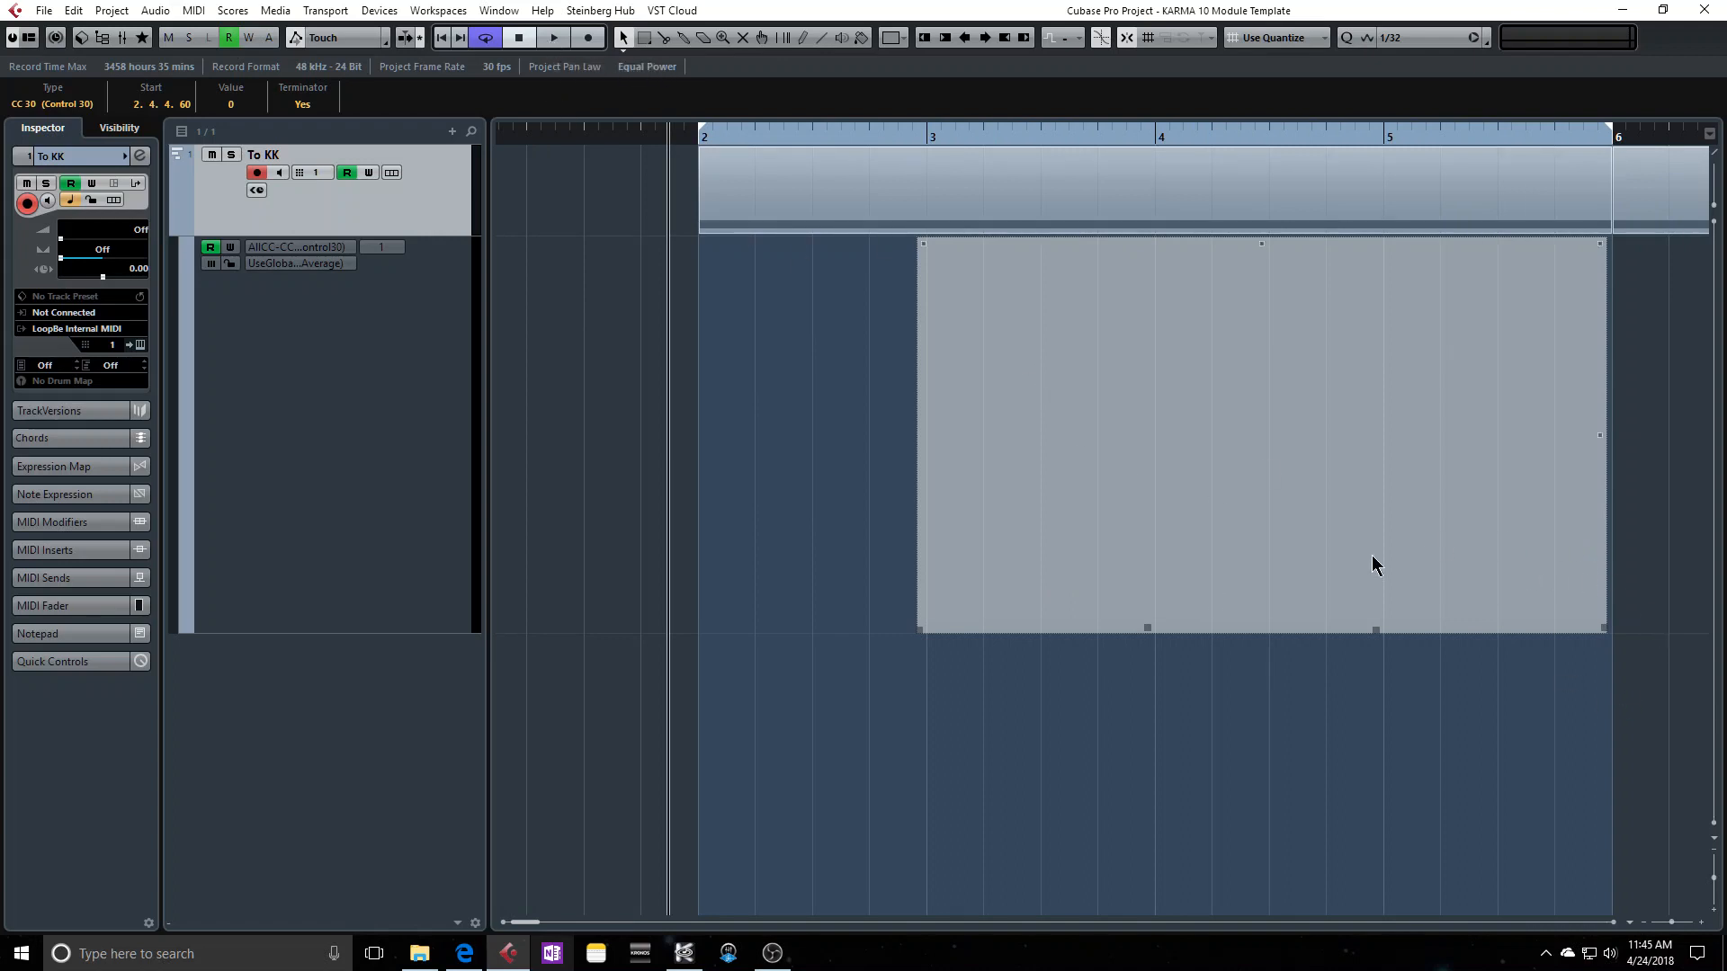
click(742, 489)
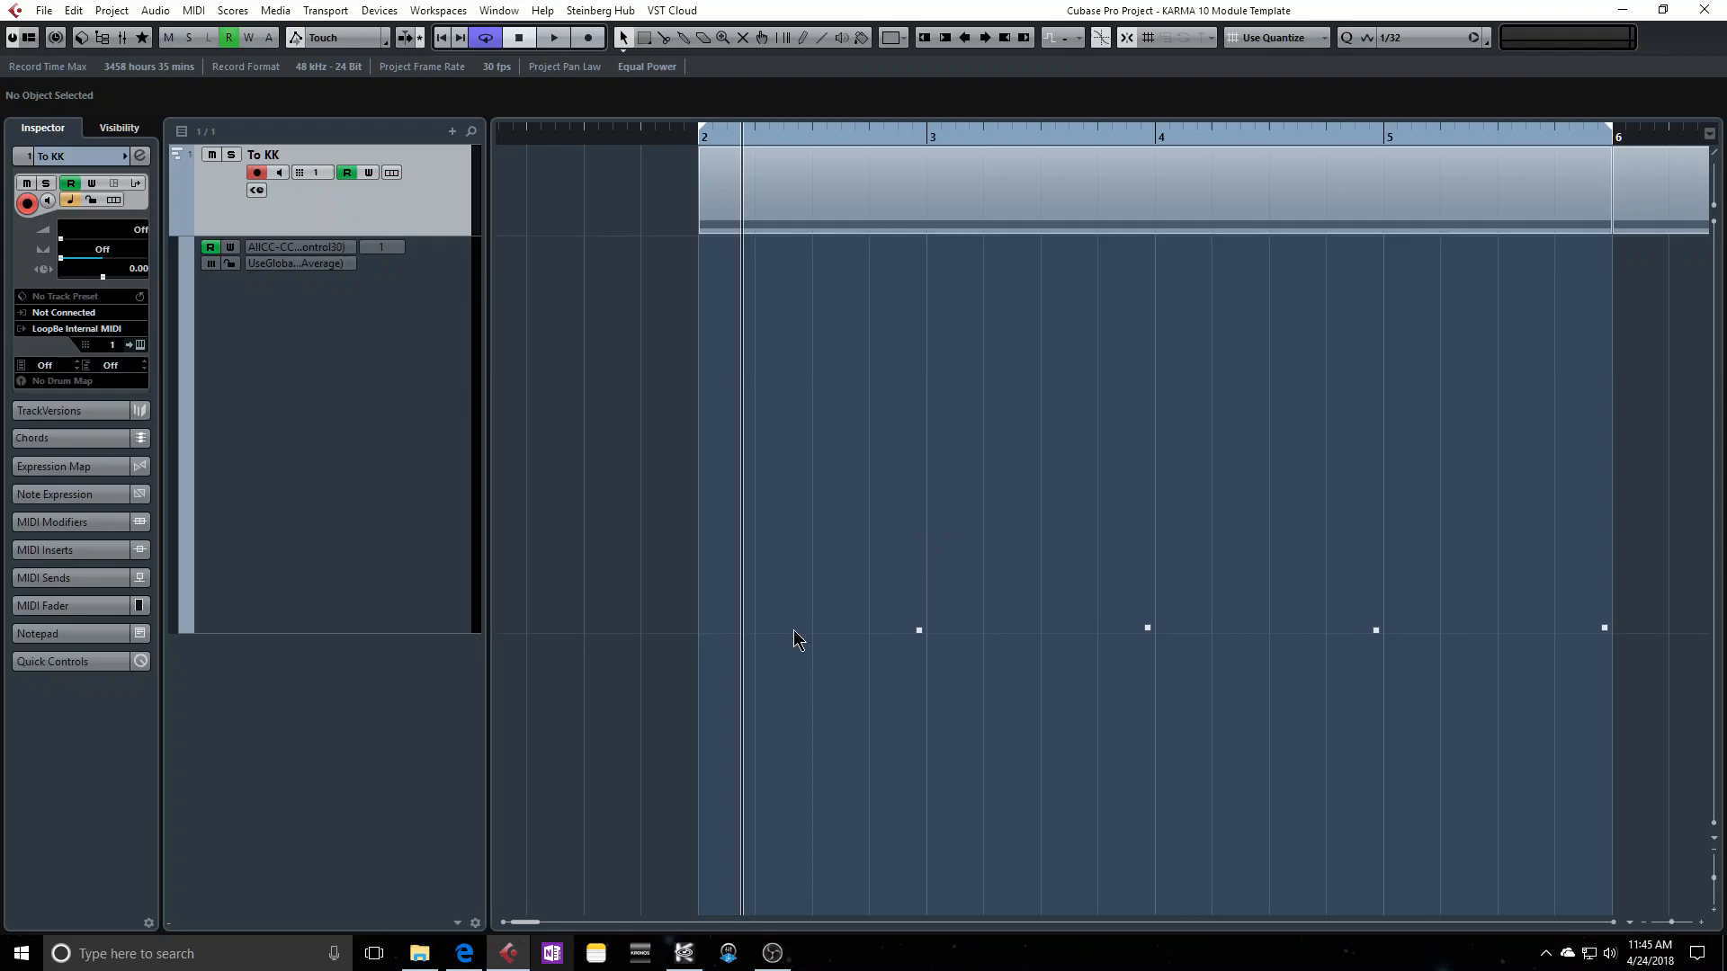
click(684, 953)
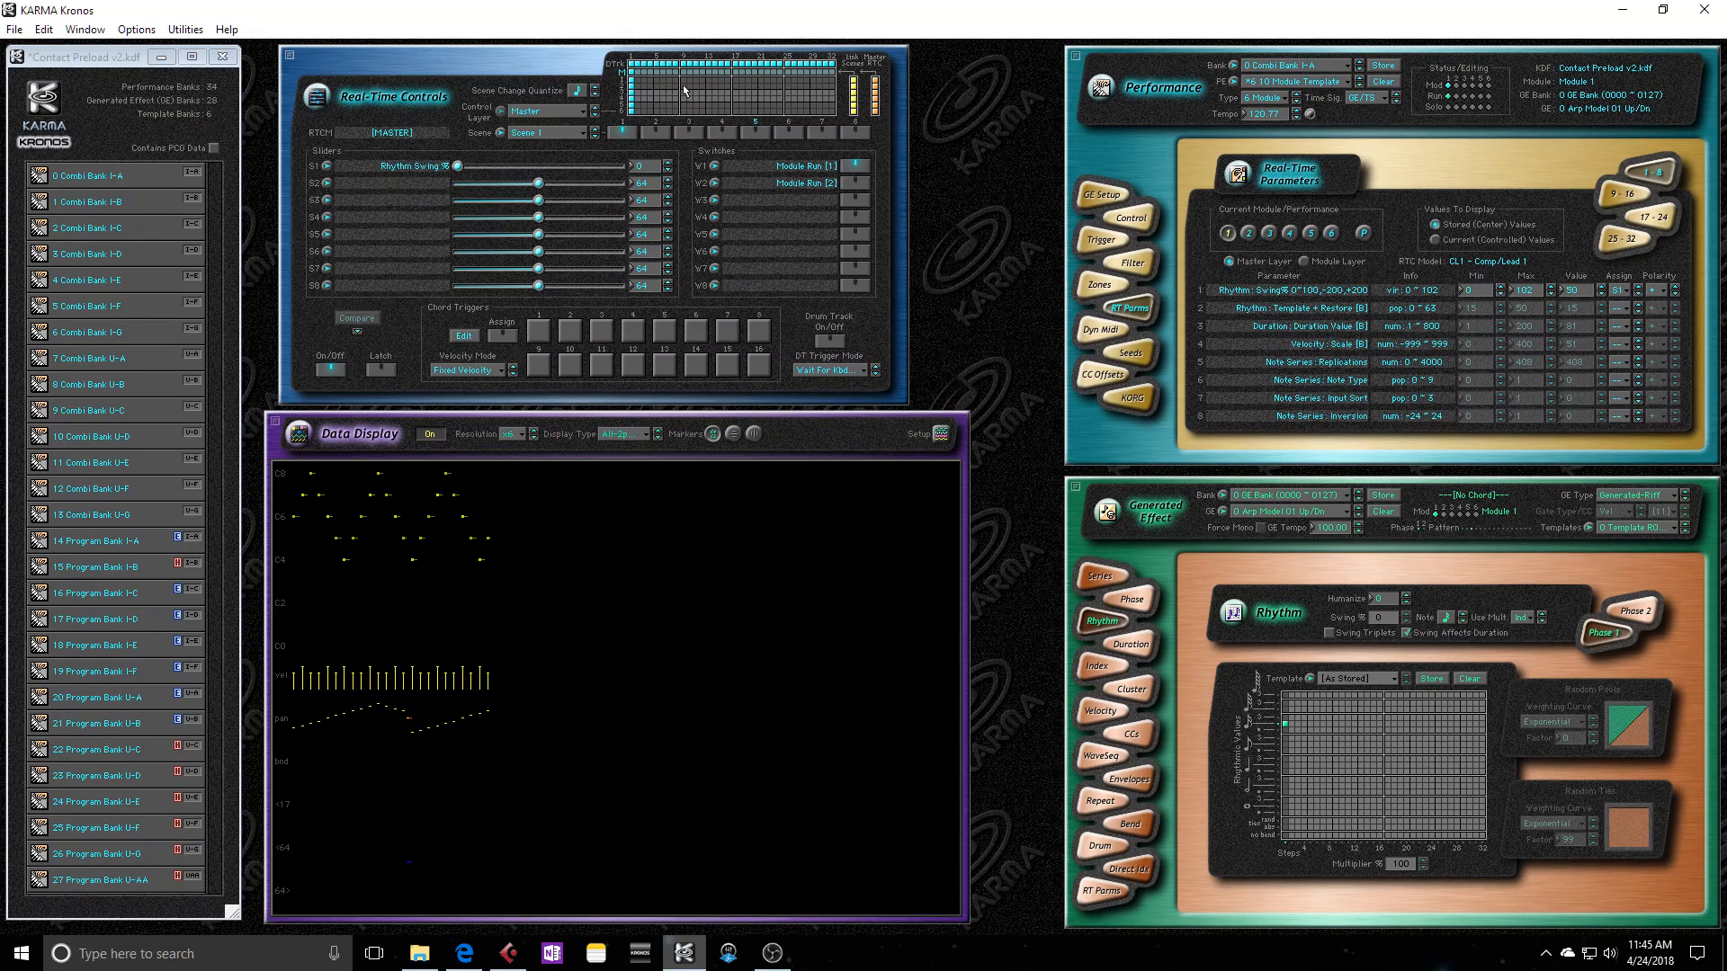
click(508, 953)
click(675, 342)
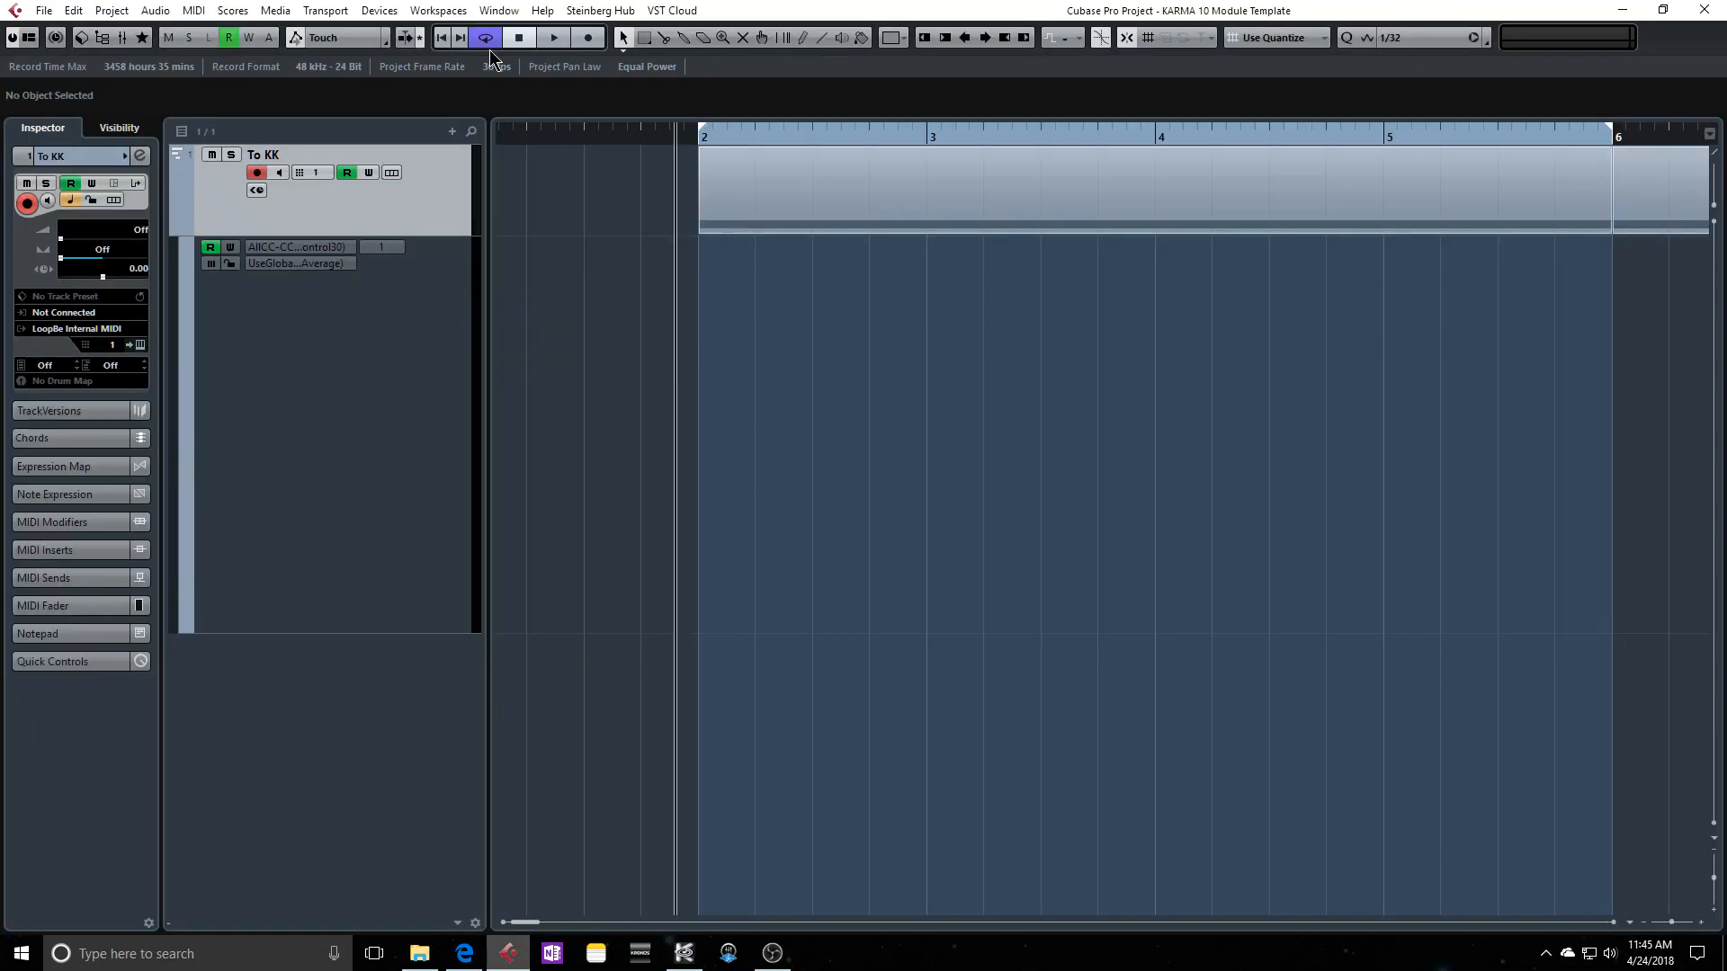
Start playback in Cubase, return to KARMA Kronos, and switch the Master layer to Scene 2.
click(544, 40)
click(684, 953)
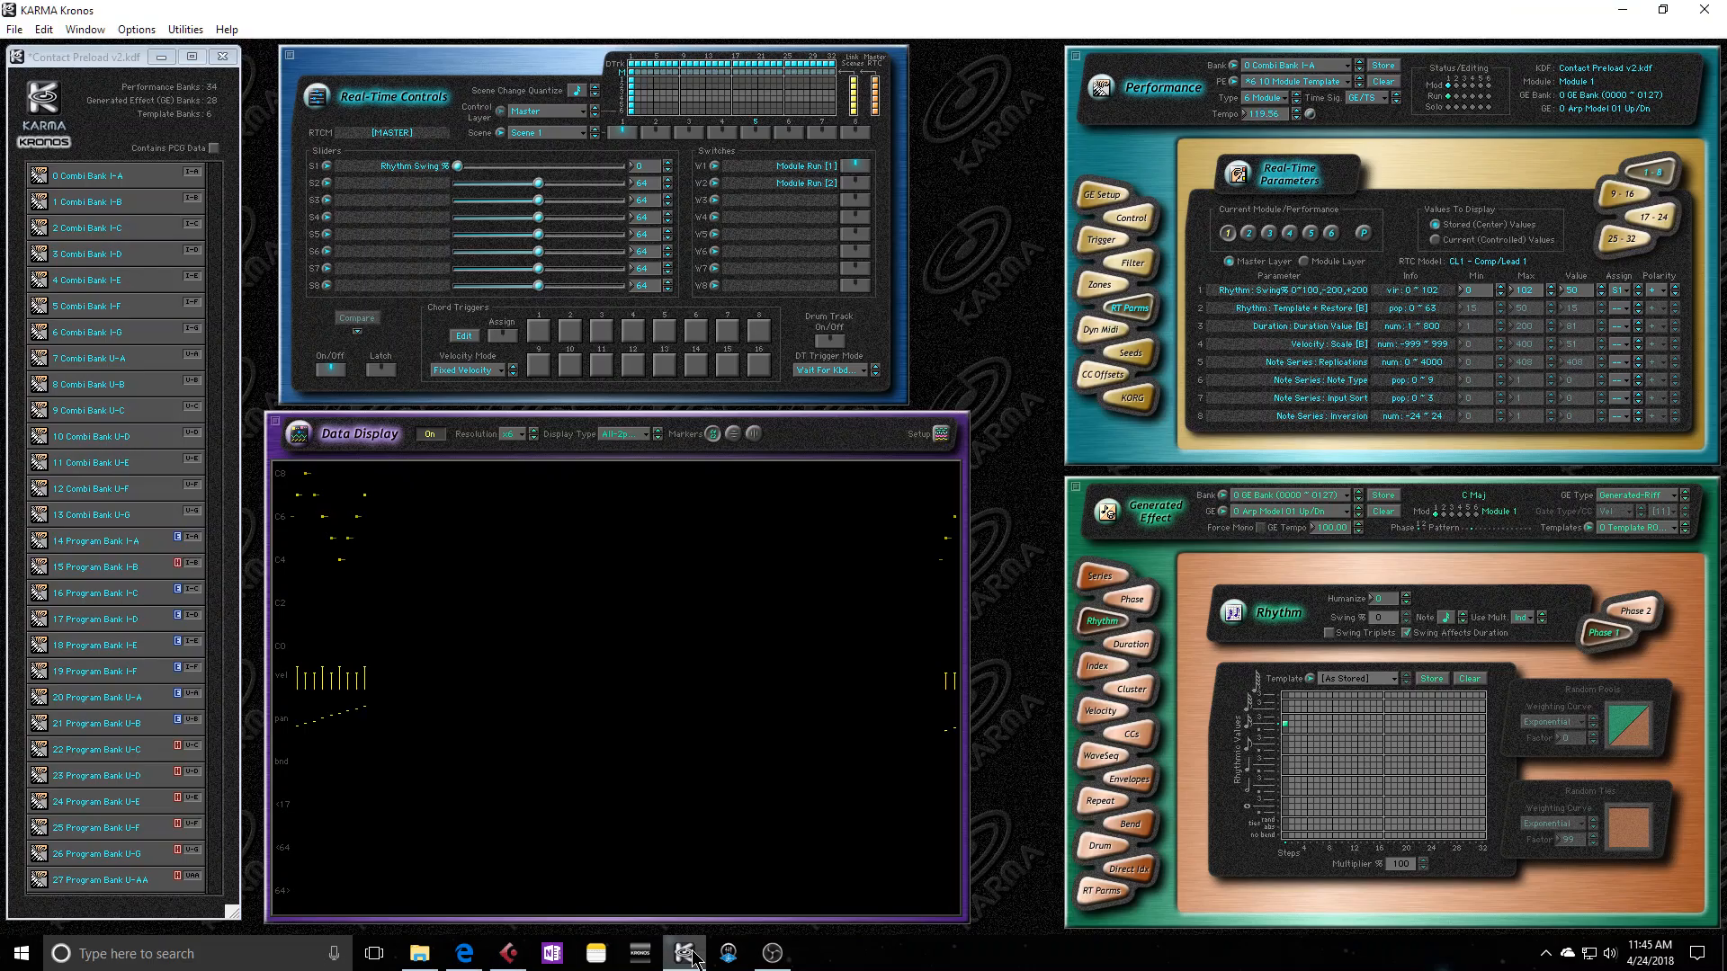
click(594, 130)
click(632, 79)
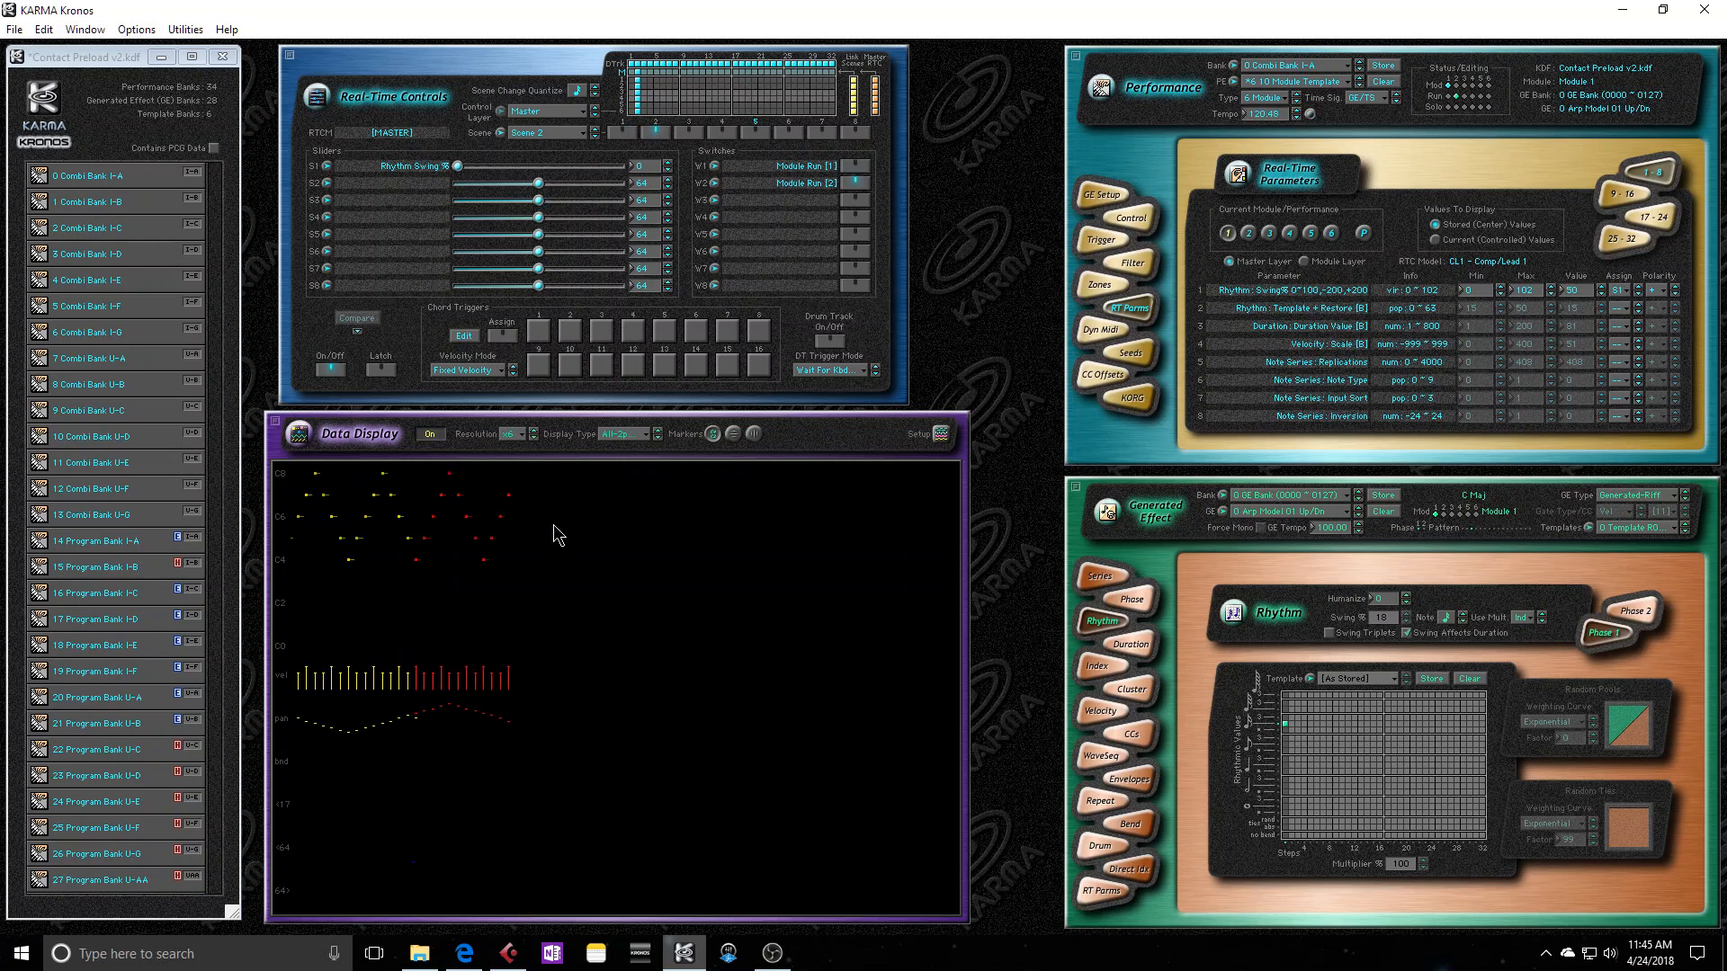
Make Module 1 the control layer to view its sliders and switches, and set the control layer back to Master.
click(580, 111)
click(578, 151)
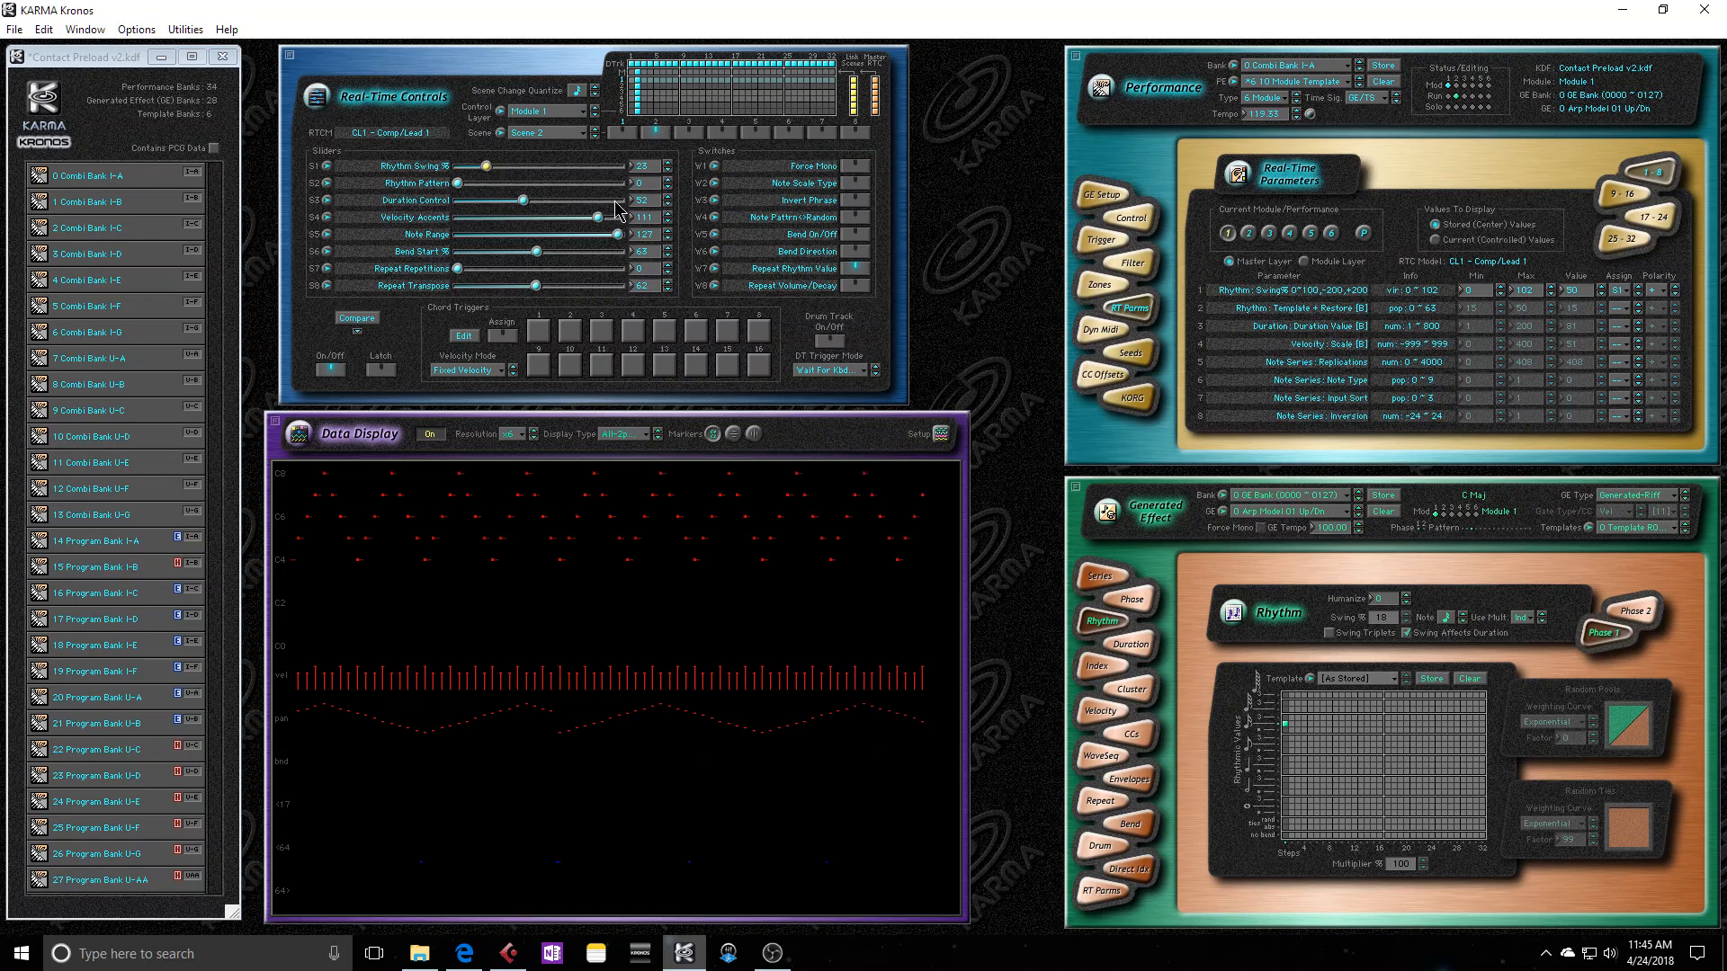
click(554, 111)
click(568, 115)
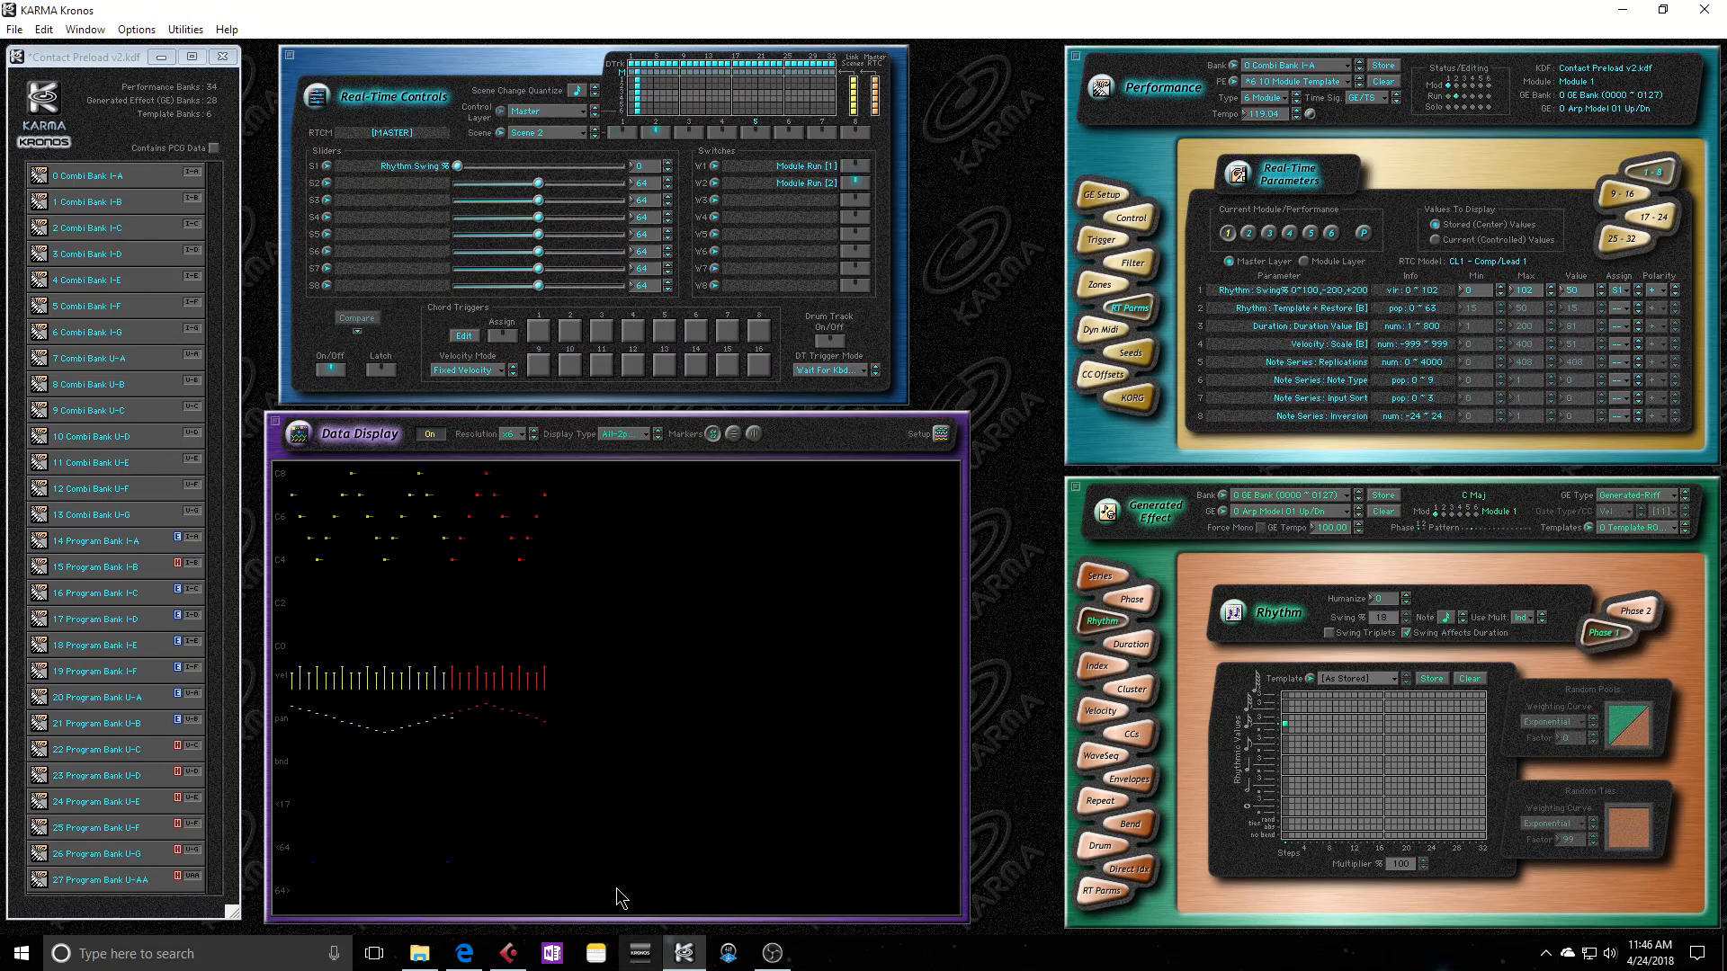
Switch to Cubase, stop playback, and return to KARMA Kronos.
mouse_move(696, 962)
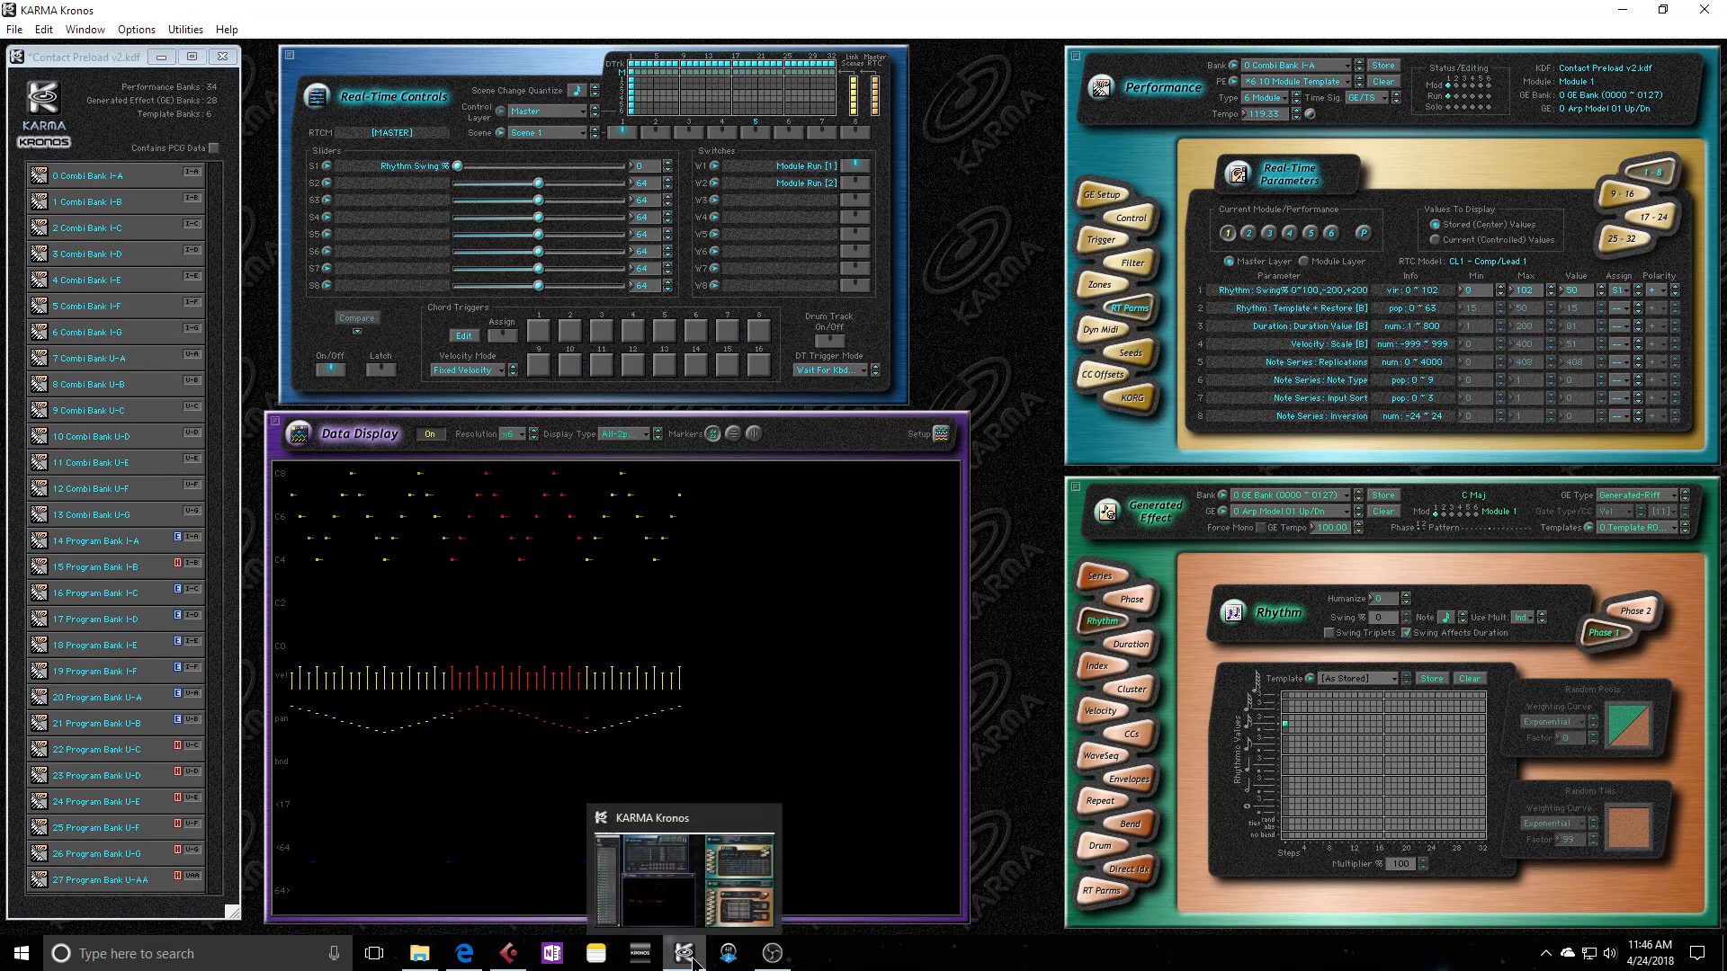
click(508, 953)
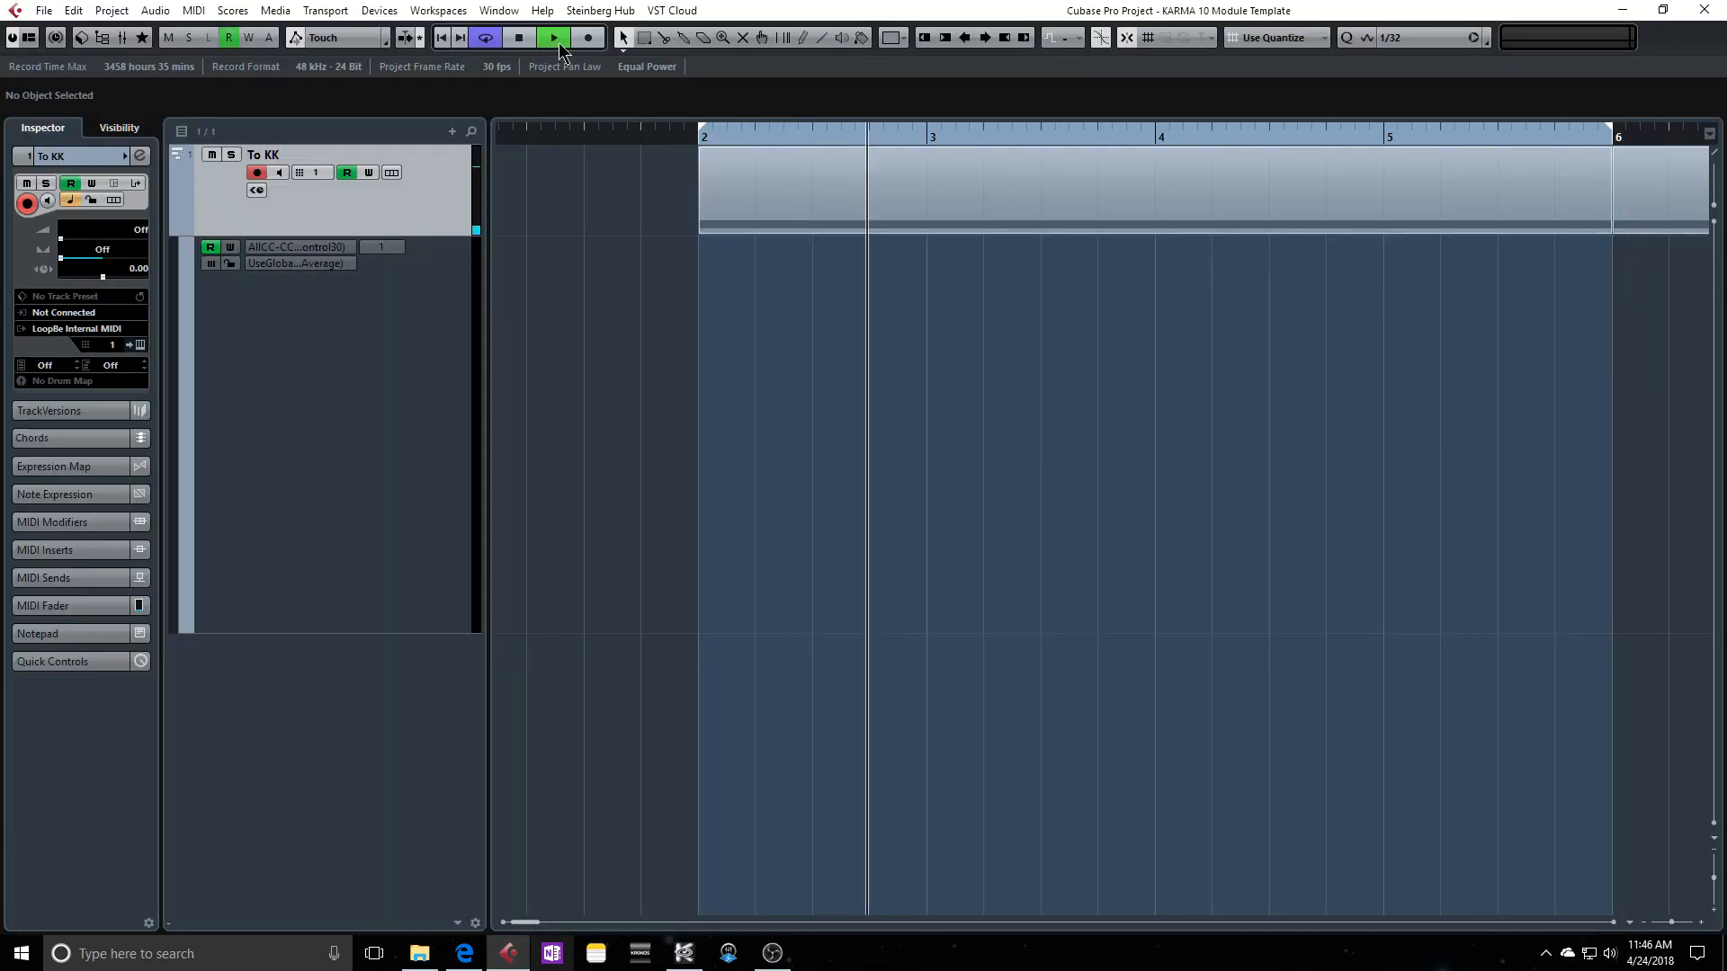
click(519, 45)
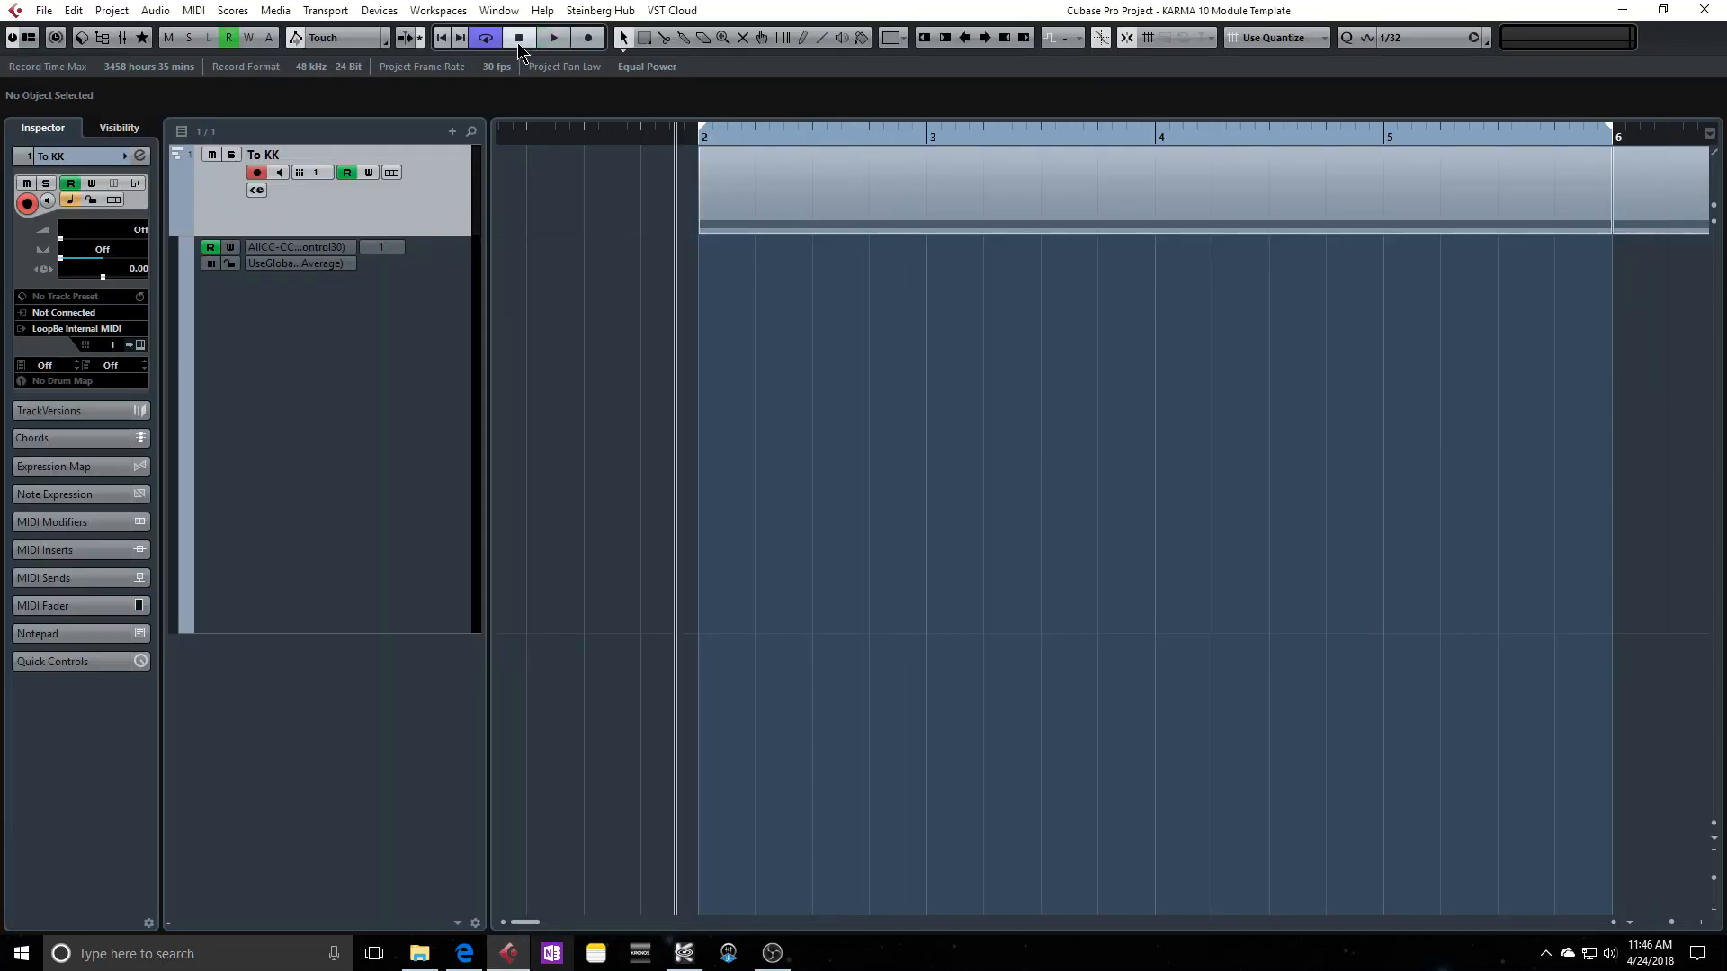
click(684, 954)
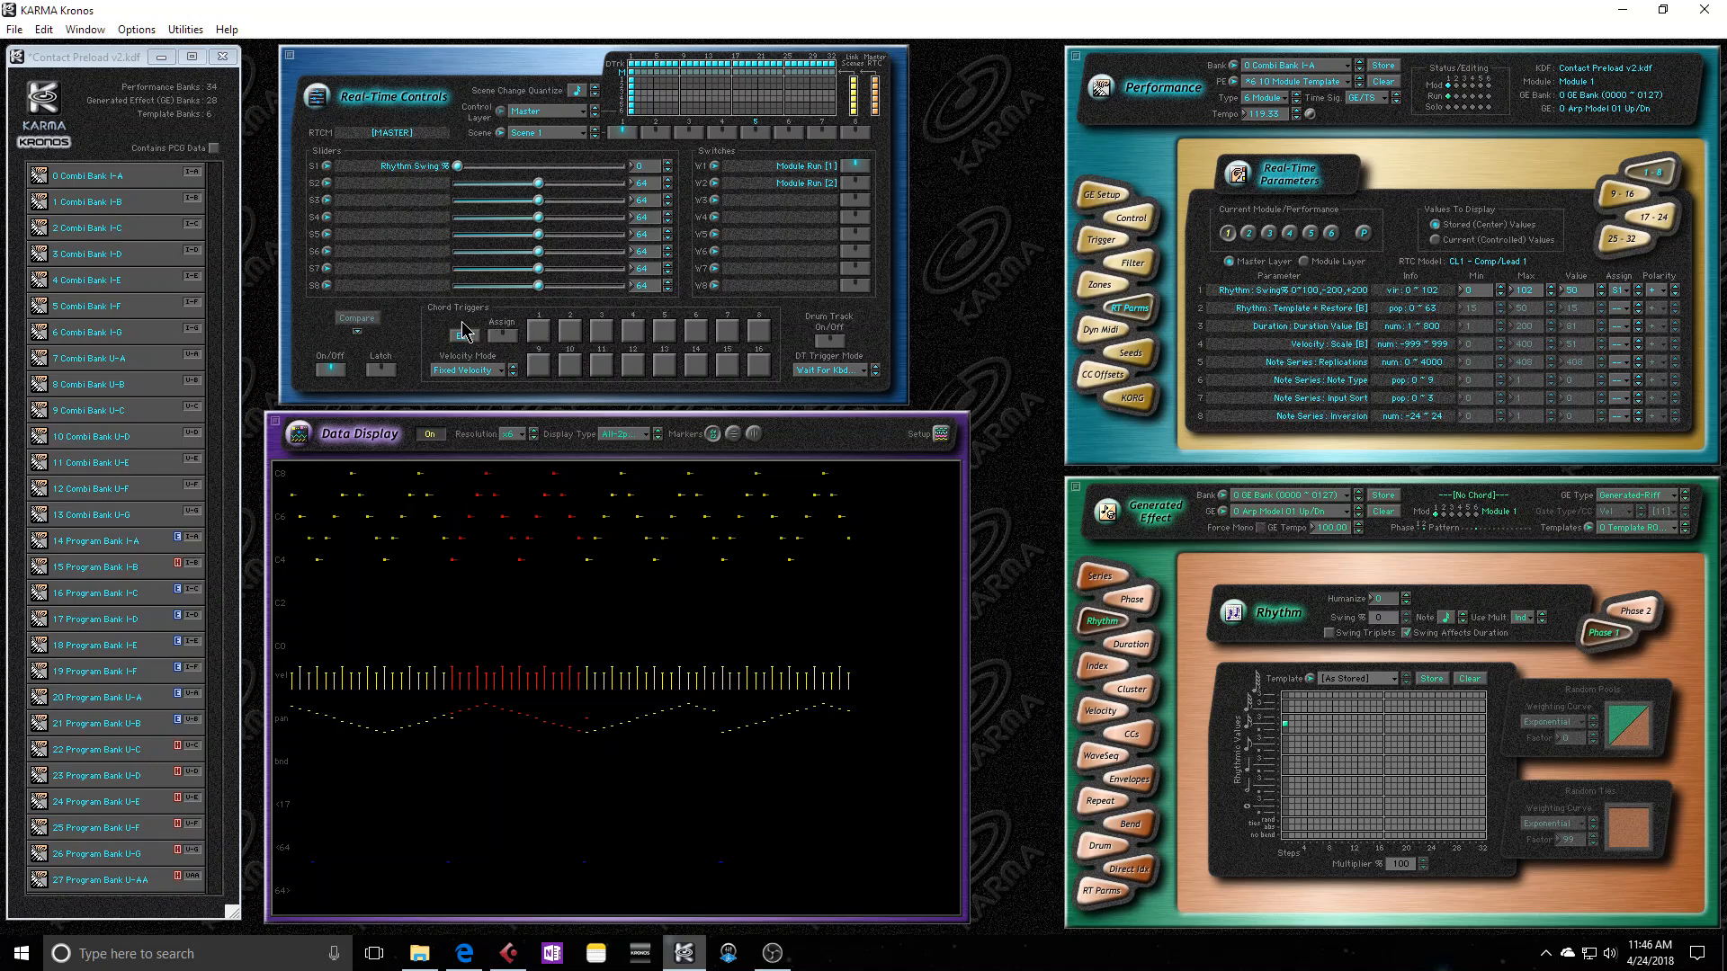
Make Module 1 the control layer and compare its edited real-time control settings with the stored ones.
click(573, 114)
click(576, 158)
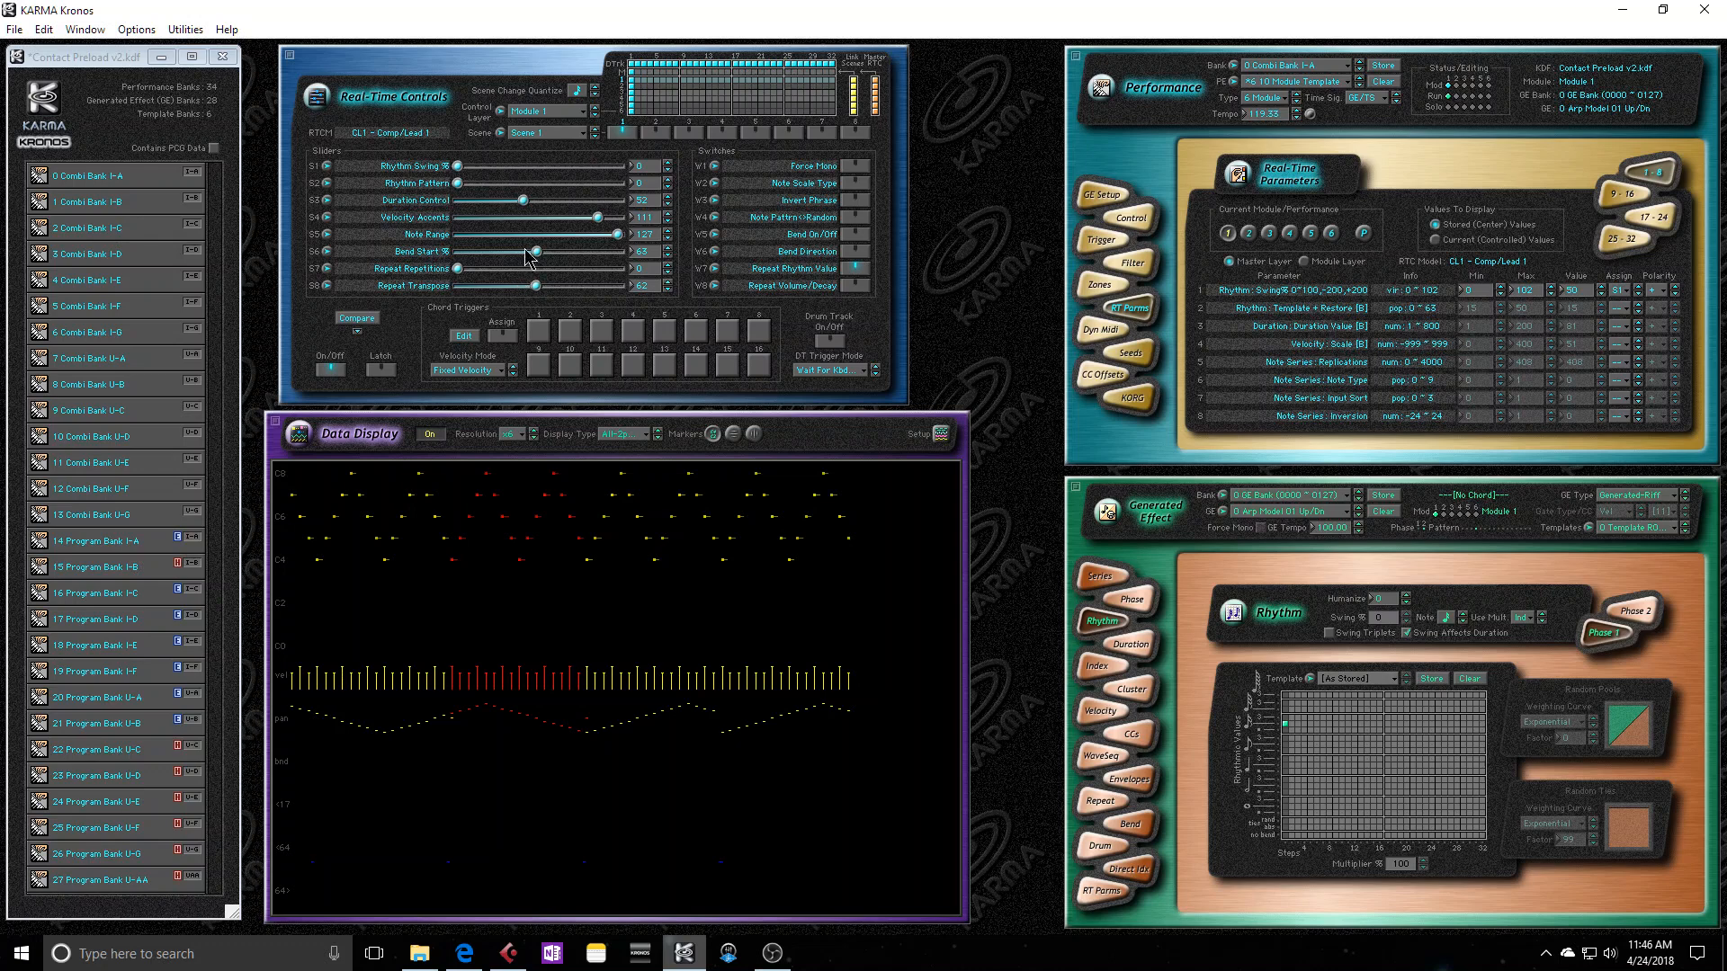
click(356, 318)
click(356, 319)
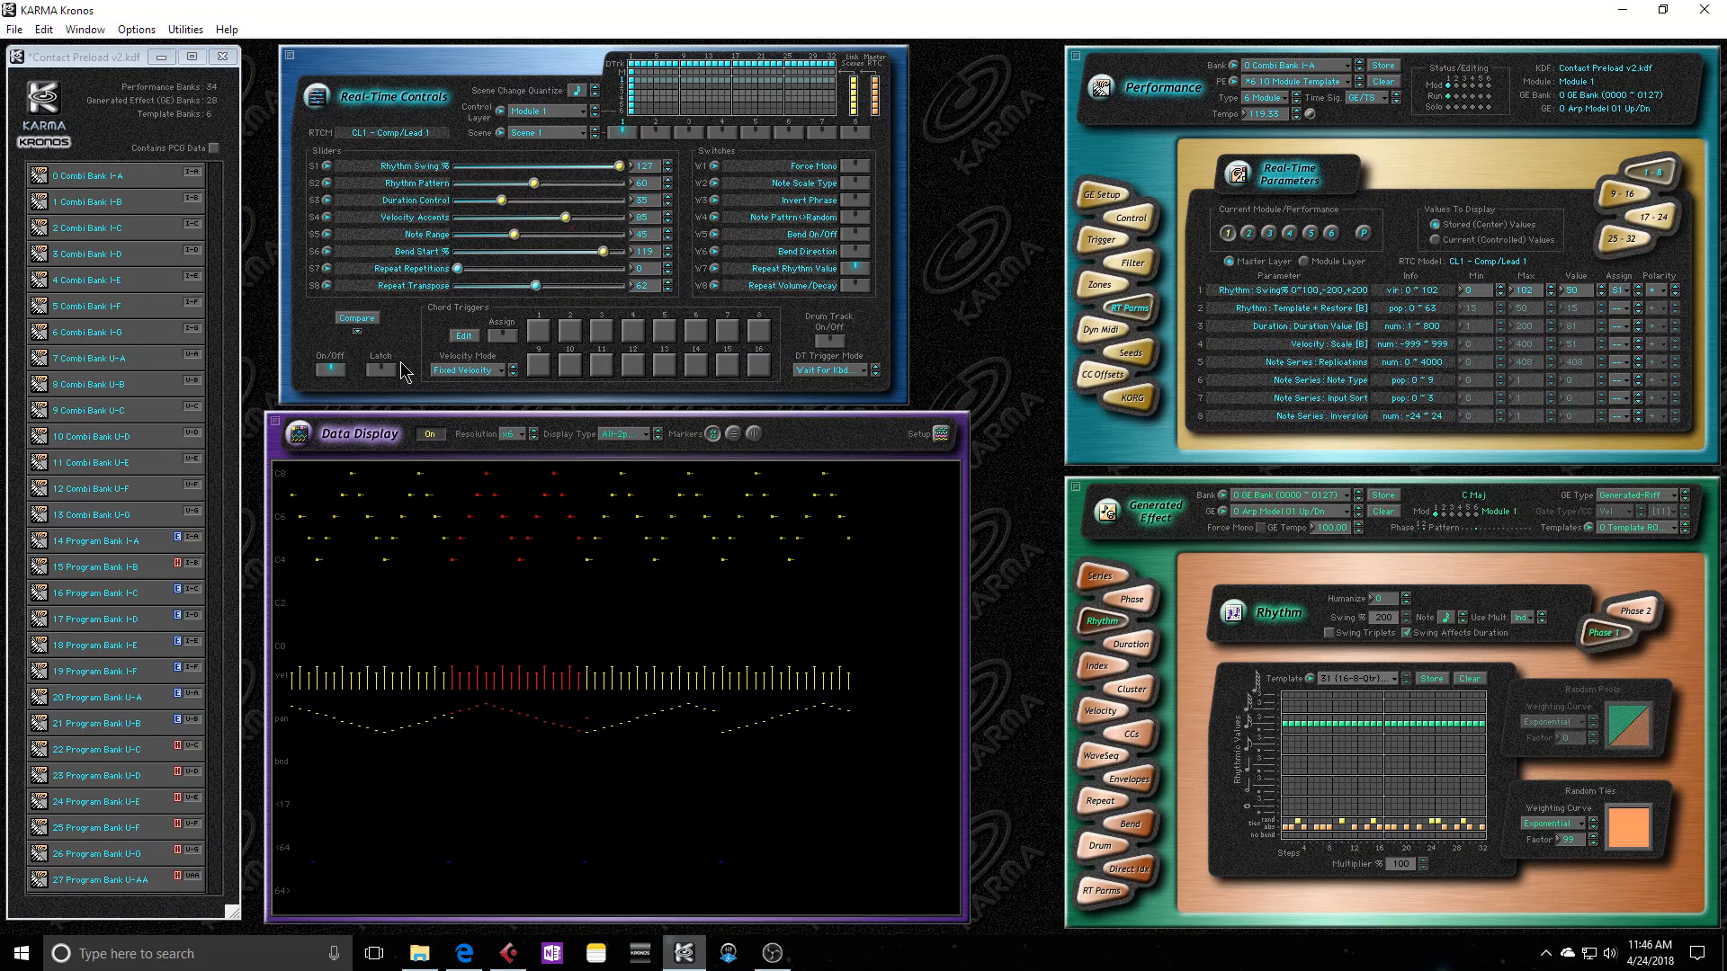
click(357, 318)
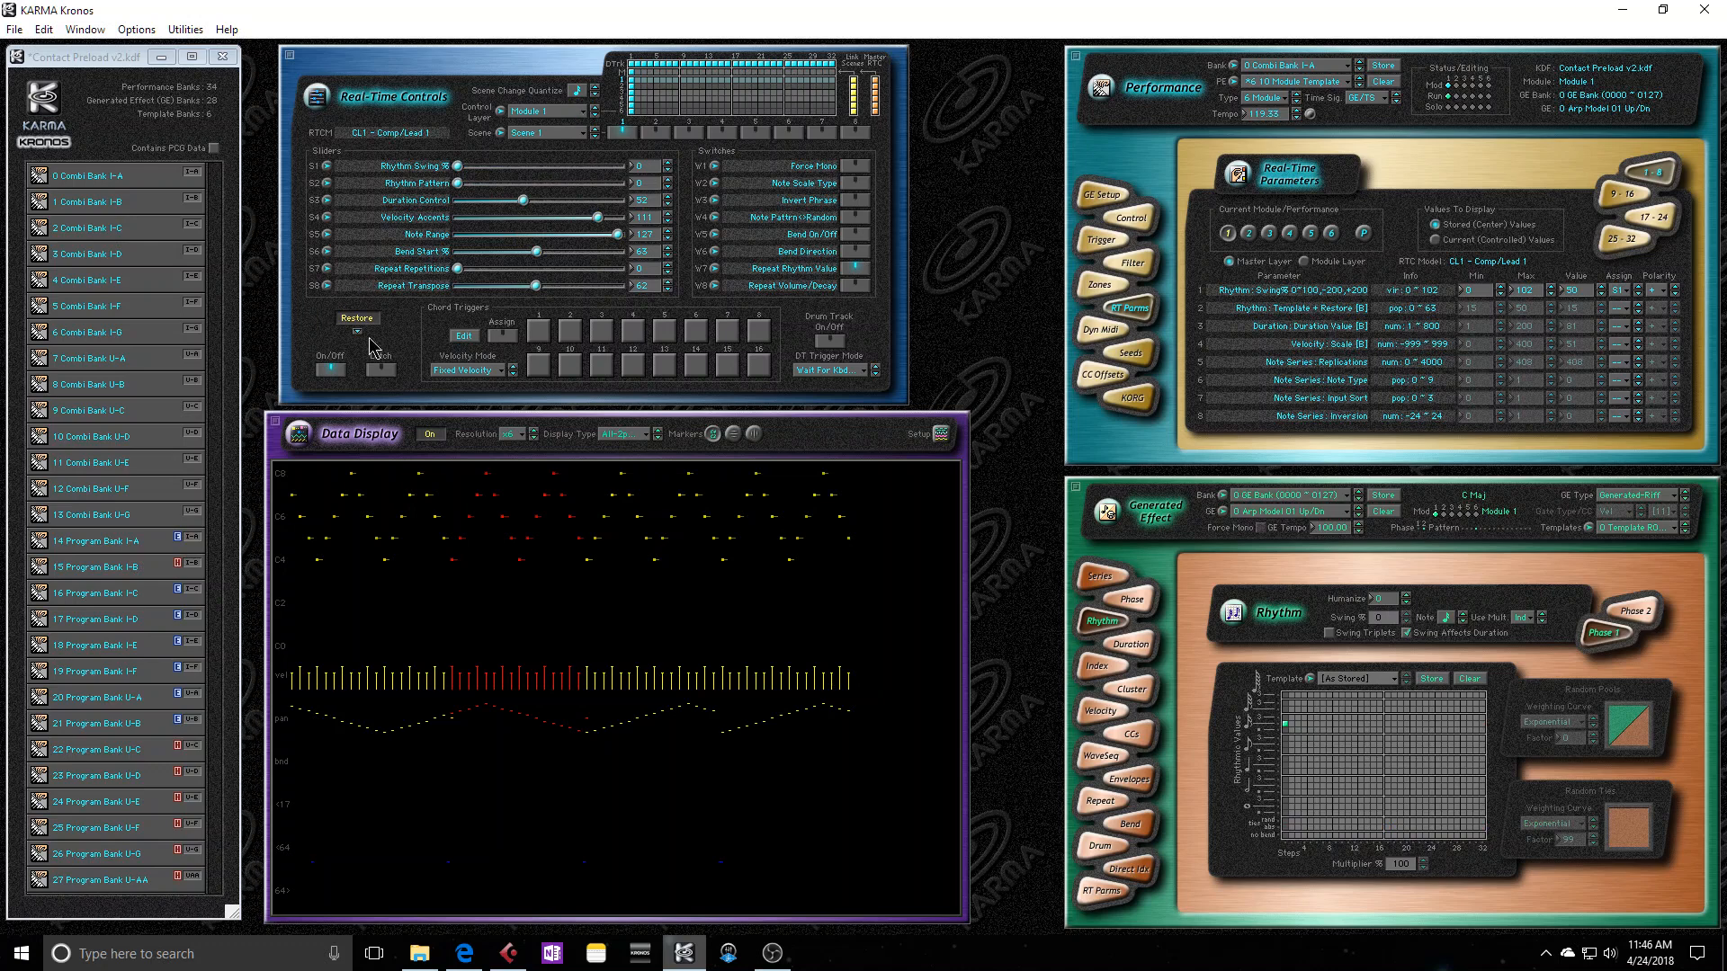
Make Master the control layer, set sliders 2, 3 and 4 to about 15, 119 and 36, and compare with the stored settings.
click(565, 115)
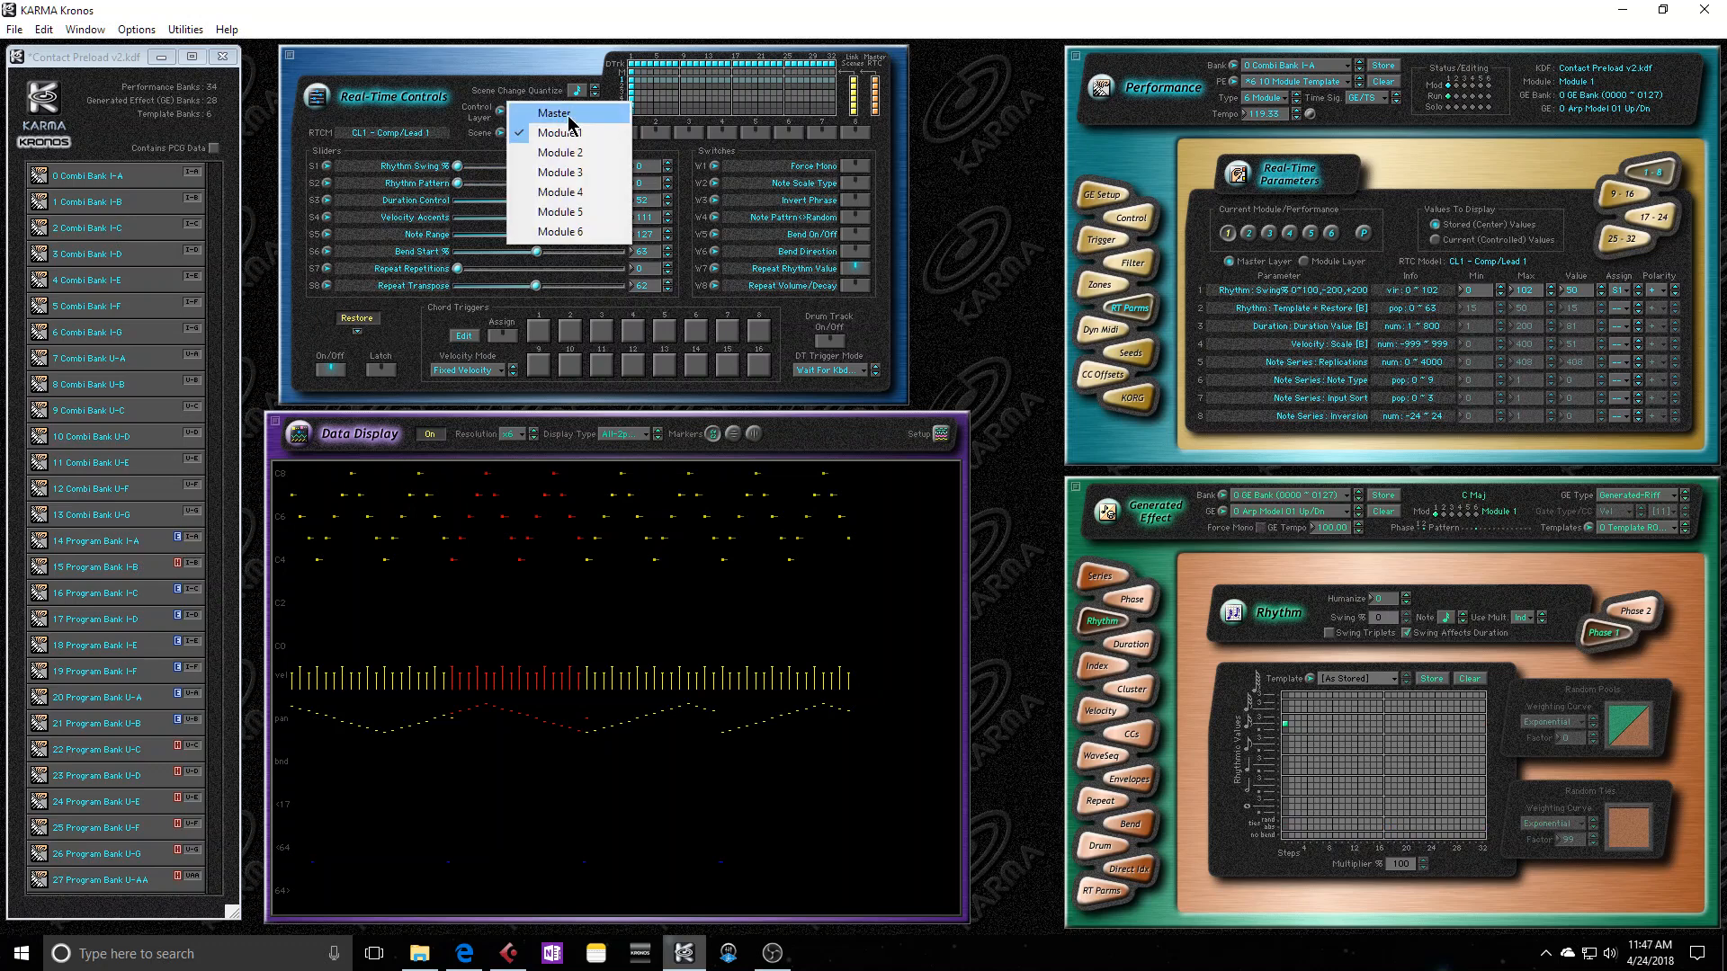
click(566, 114)
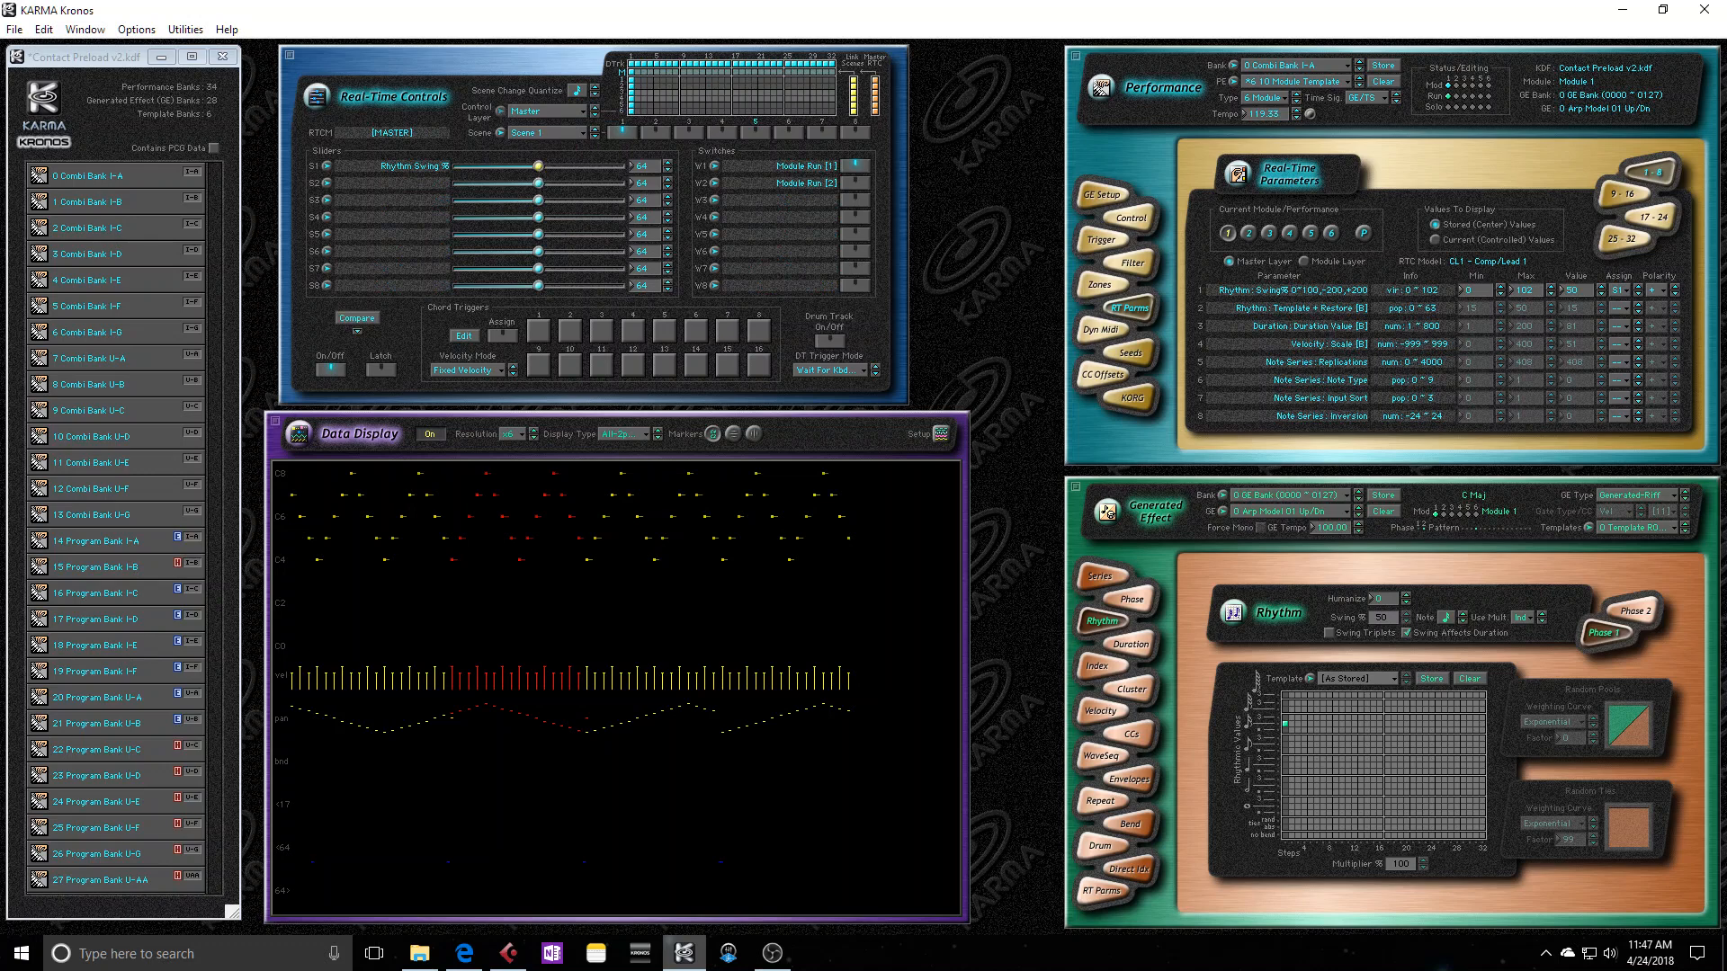
drag(537, 184, 501, 218)
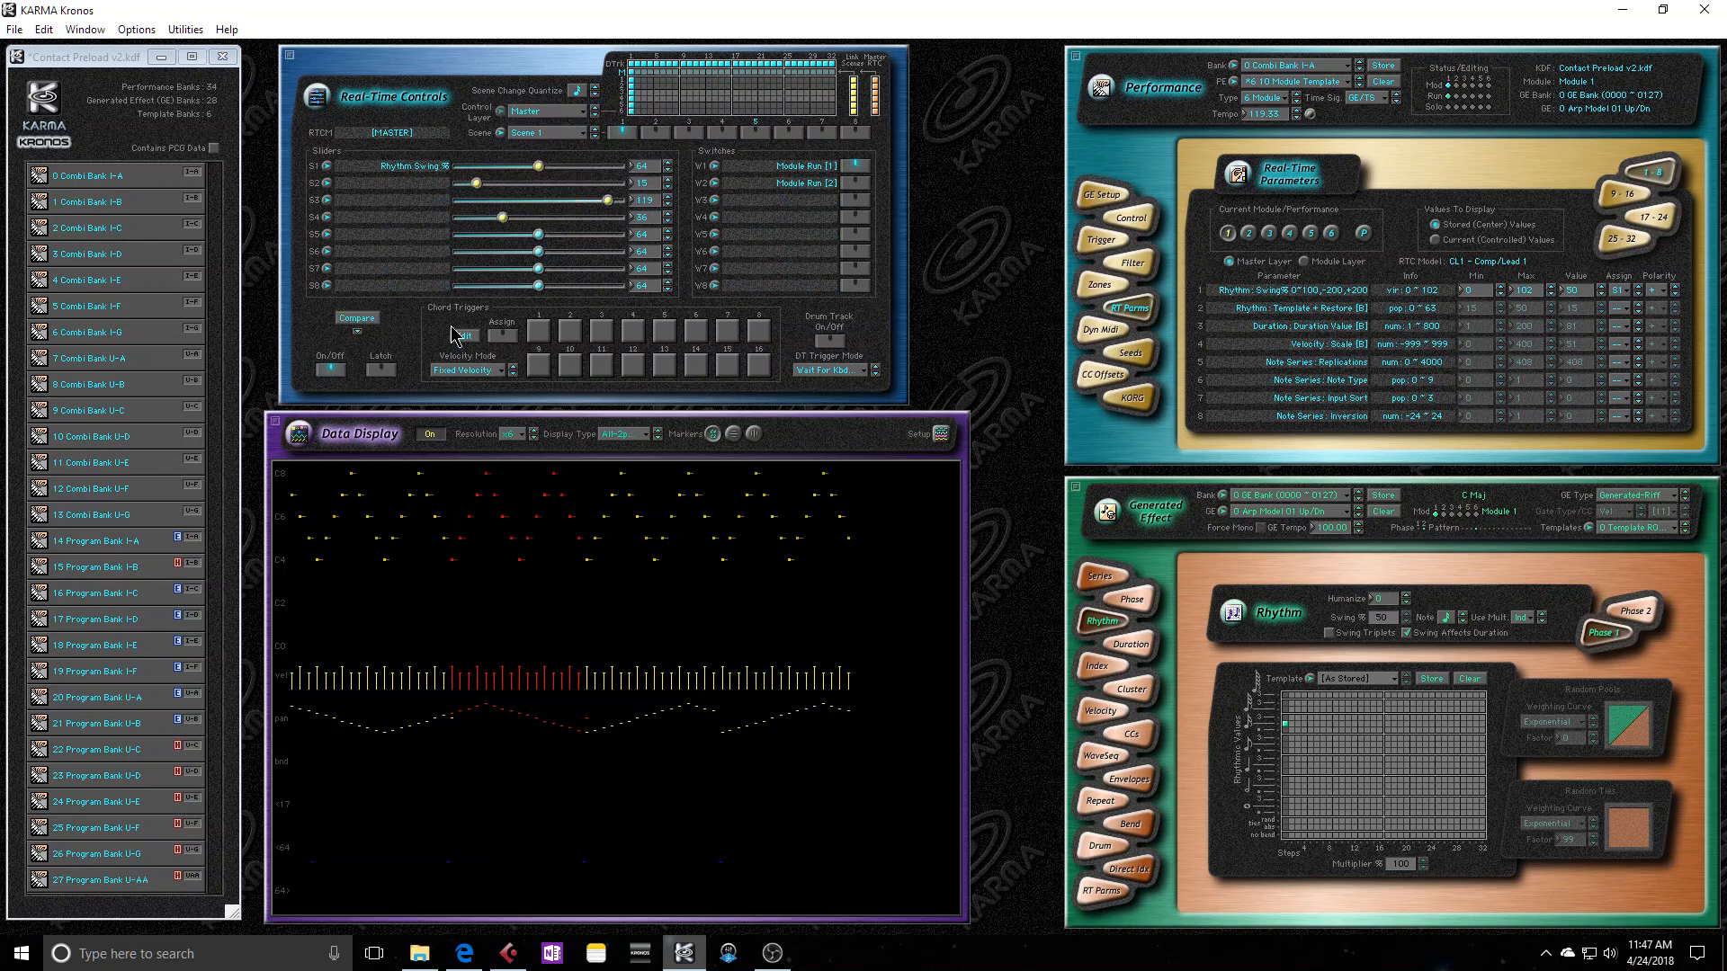
click(357, 318)
click(358, 320)
Make Module 1 the control layer to check its settings and Compare state, and return the control layer to Master.
click(580, 108)
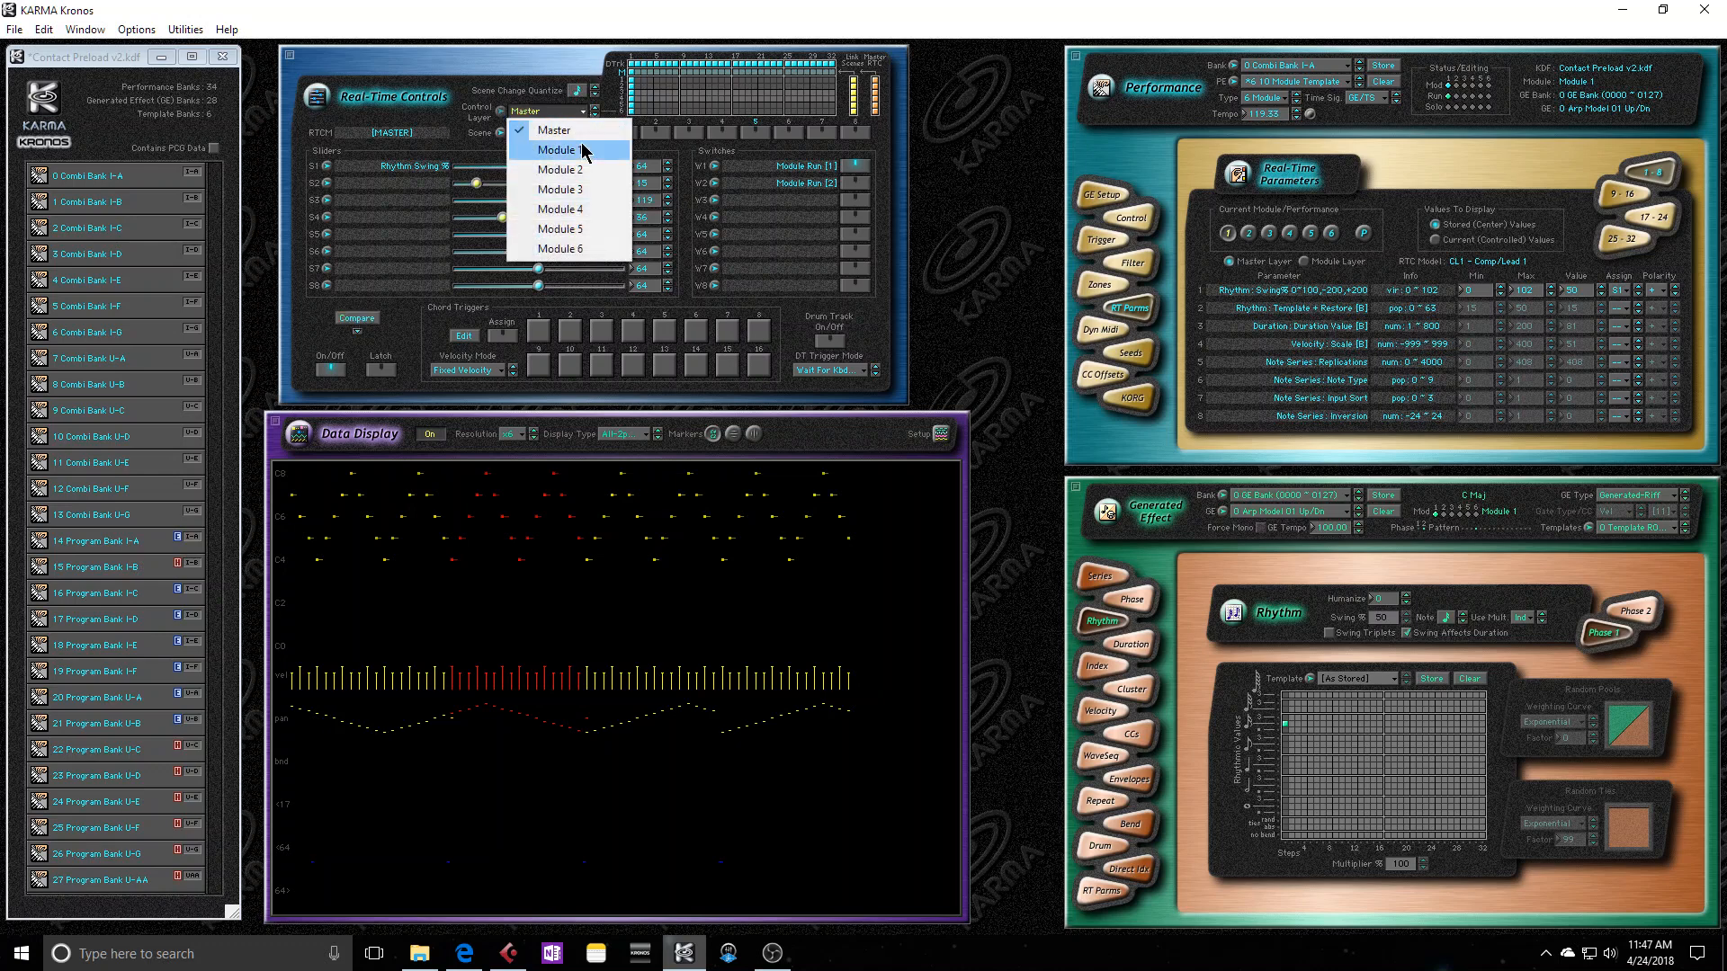
click(579, 146)
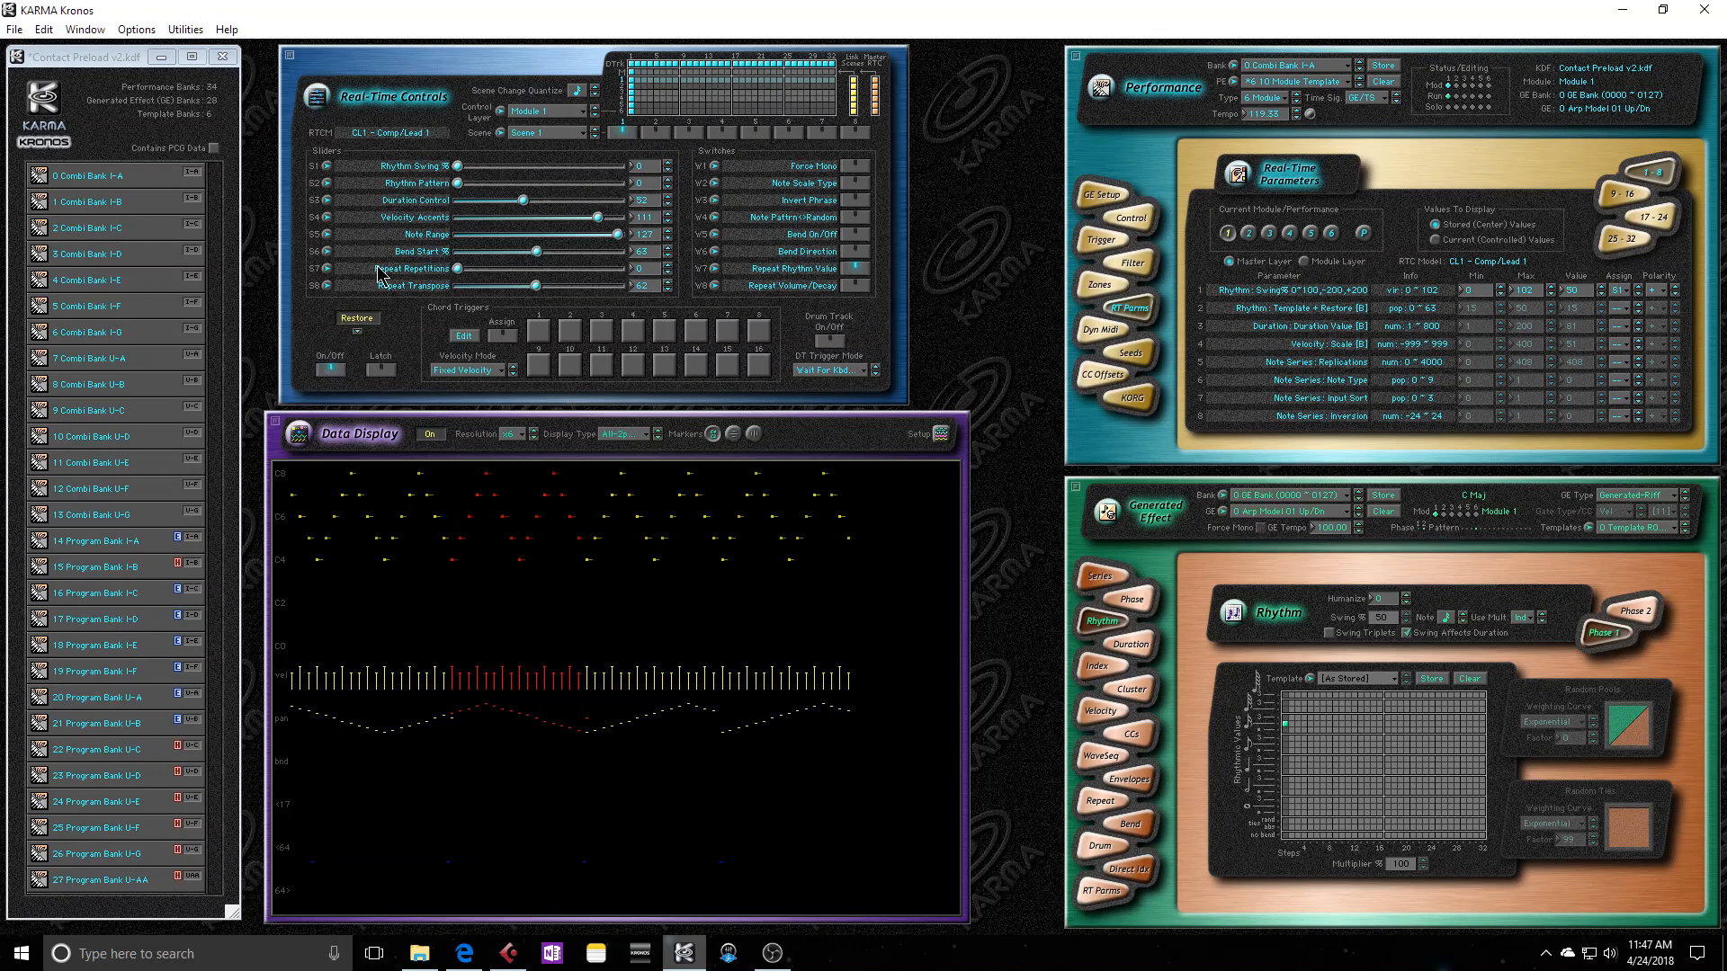
click(549, 114)
click(545, 108)
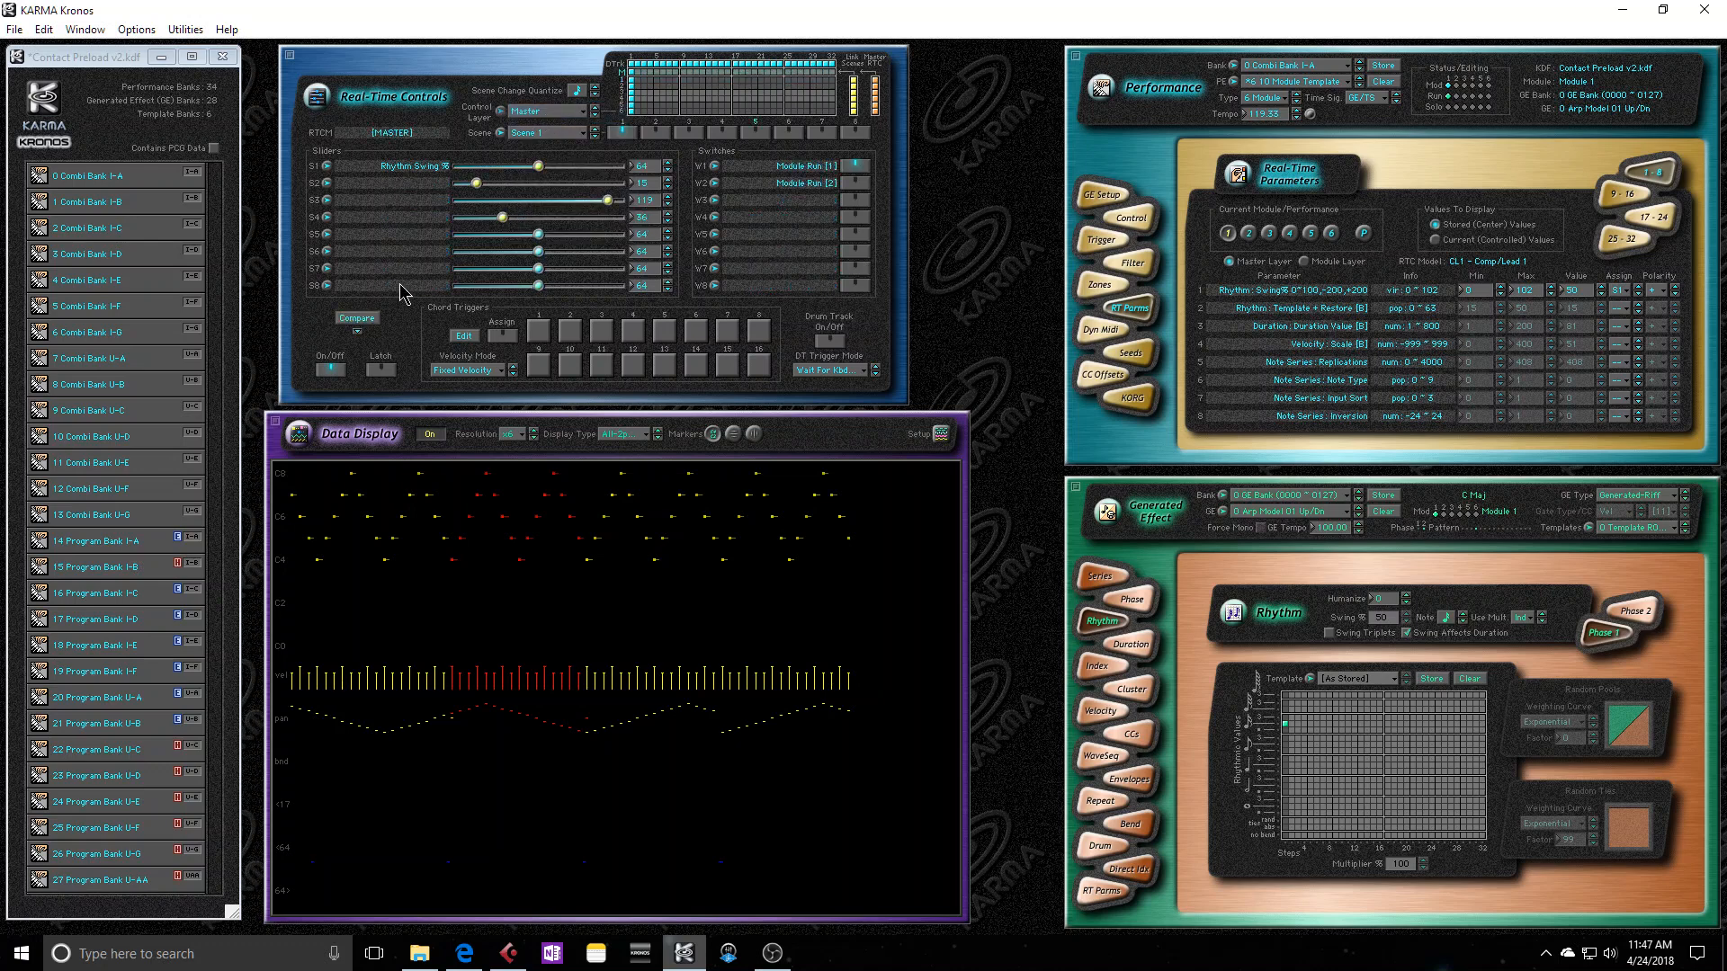
Compare the Master layer's edited settings with the stored ones, and make Module 1 the control layer.
click(358, 330)
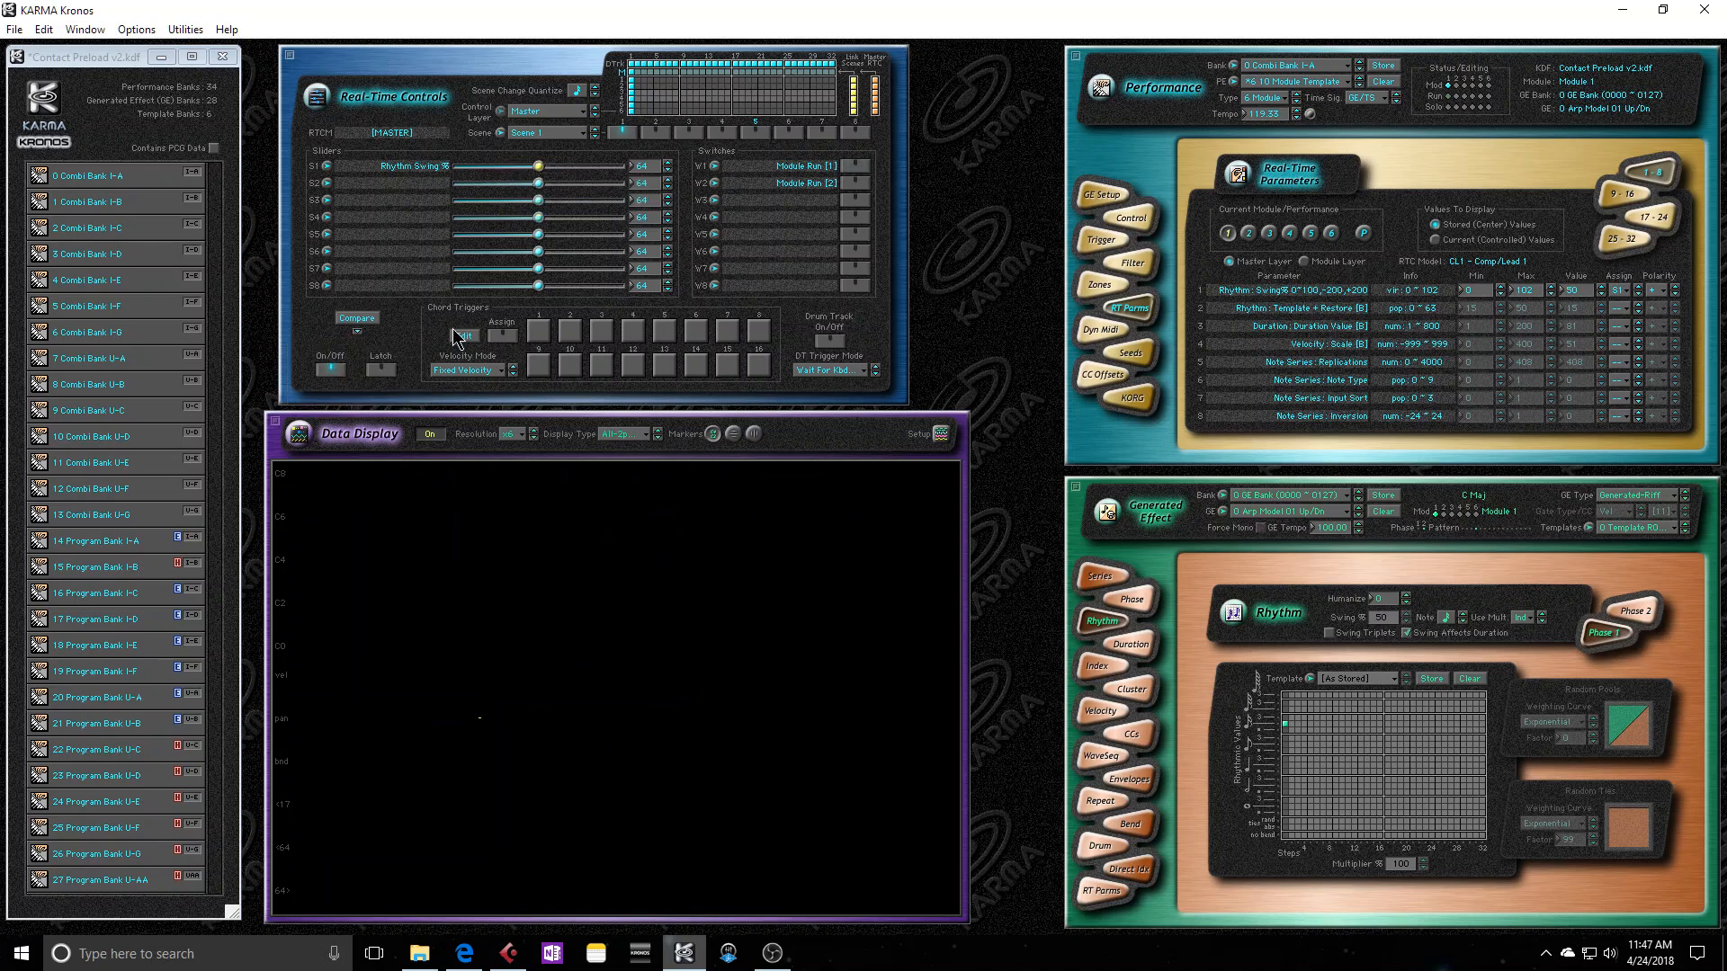
click(368, 320)
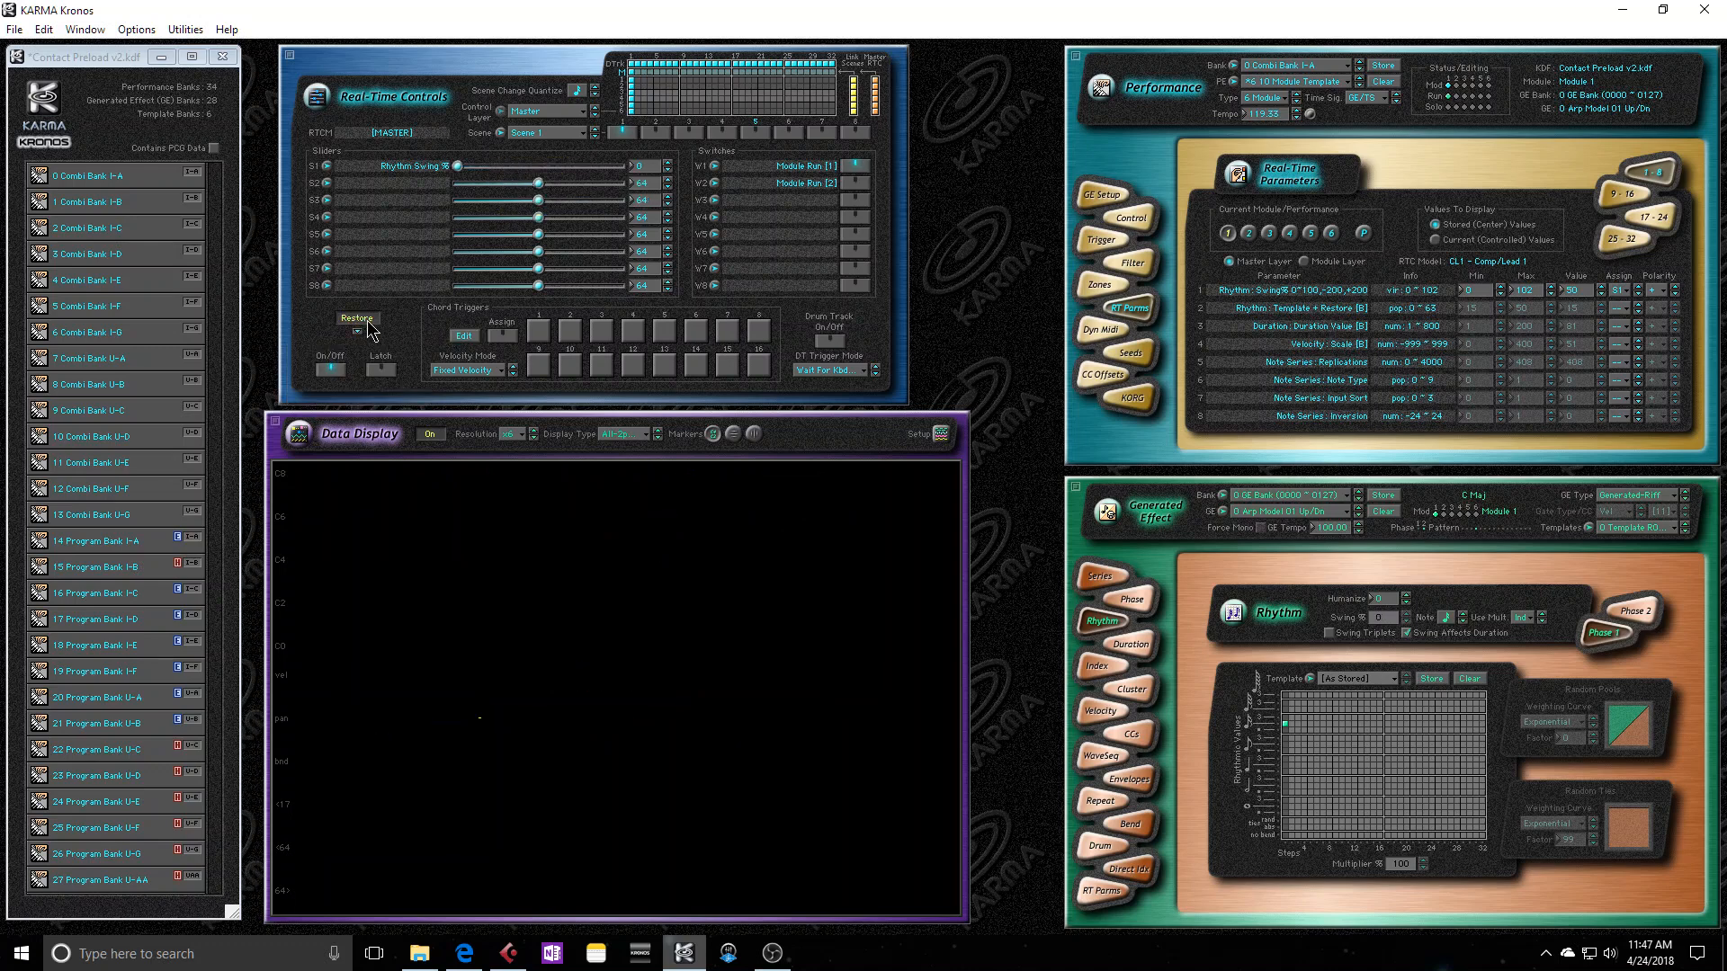
click(563, 111)
click(563, 150)
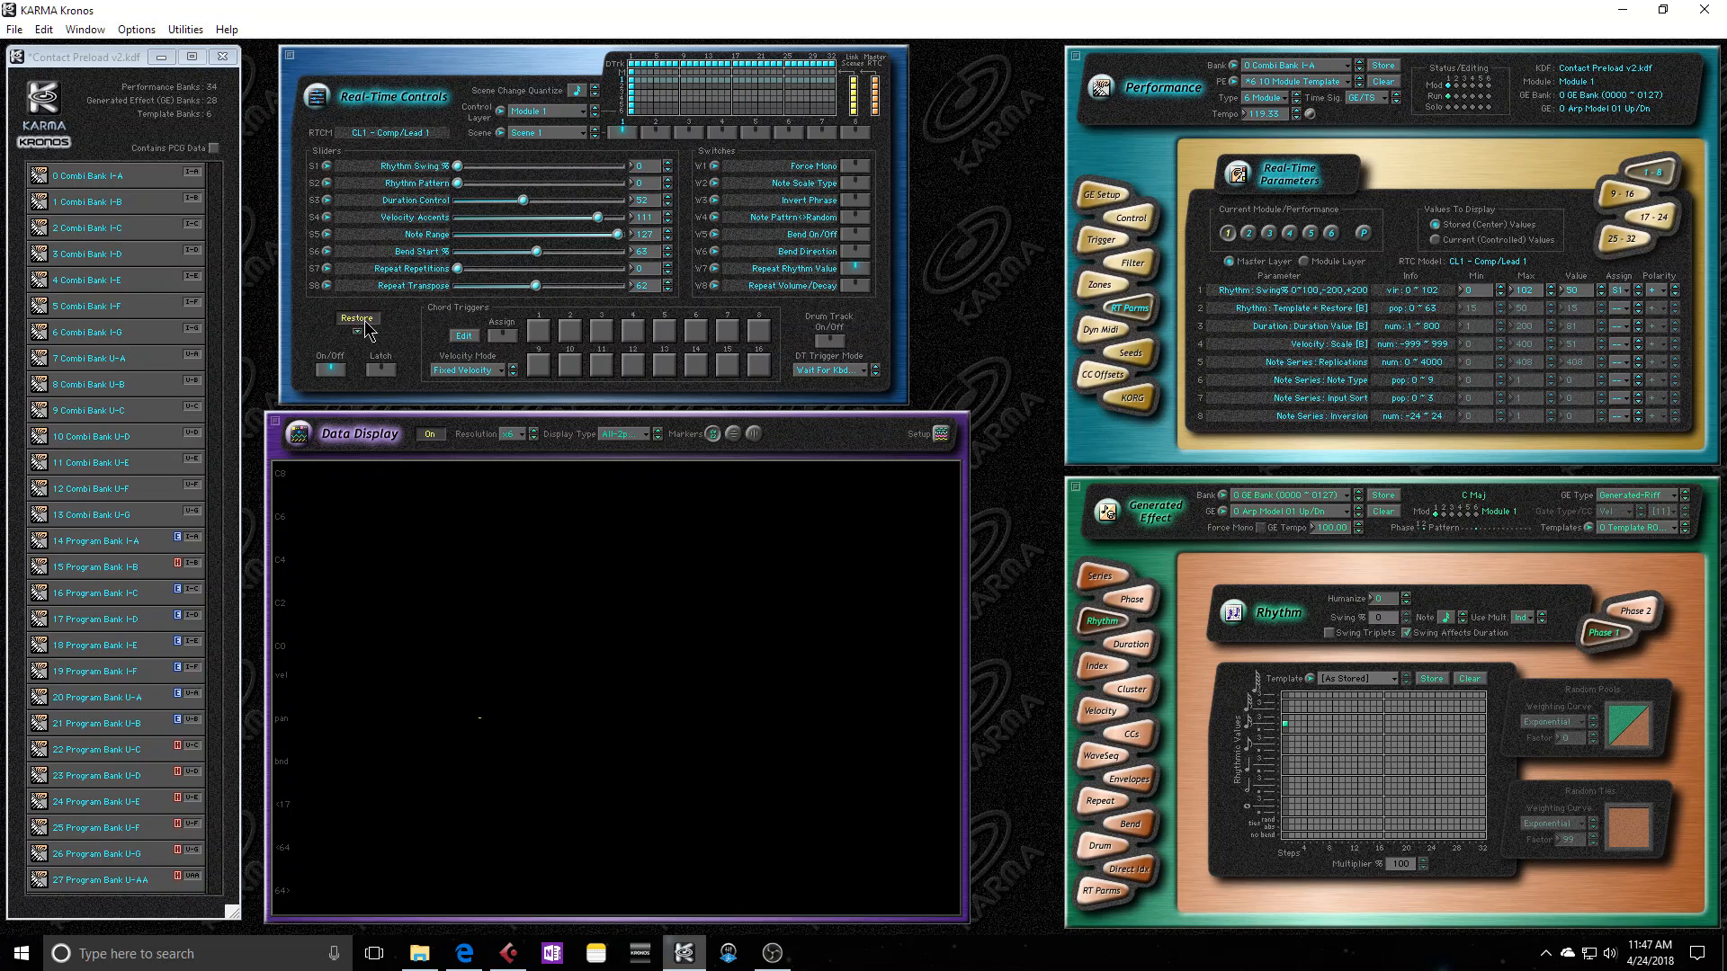
Vary Module 1's Rhythm Swing slider and return it to 0.
drag(453, 166, 456, 166)
drag(457, 168, 469, 167)
drag(459, 167, 510, 180)
drag(482, 168, 457, 173)
Open the Chord Triggers editor, move it higher over the workspace, and view the MIDI channel choices for Chord 1.
click(470, 337)
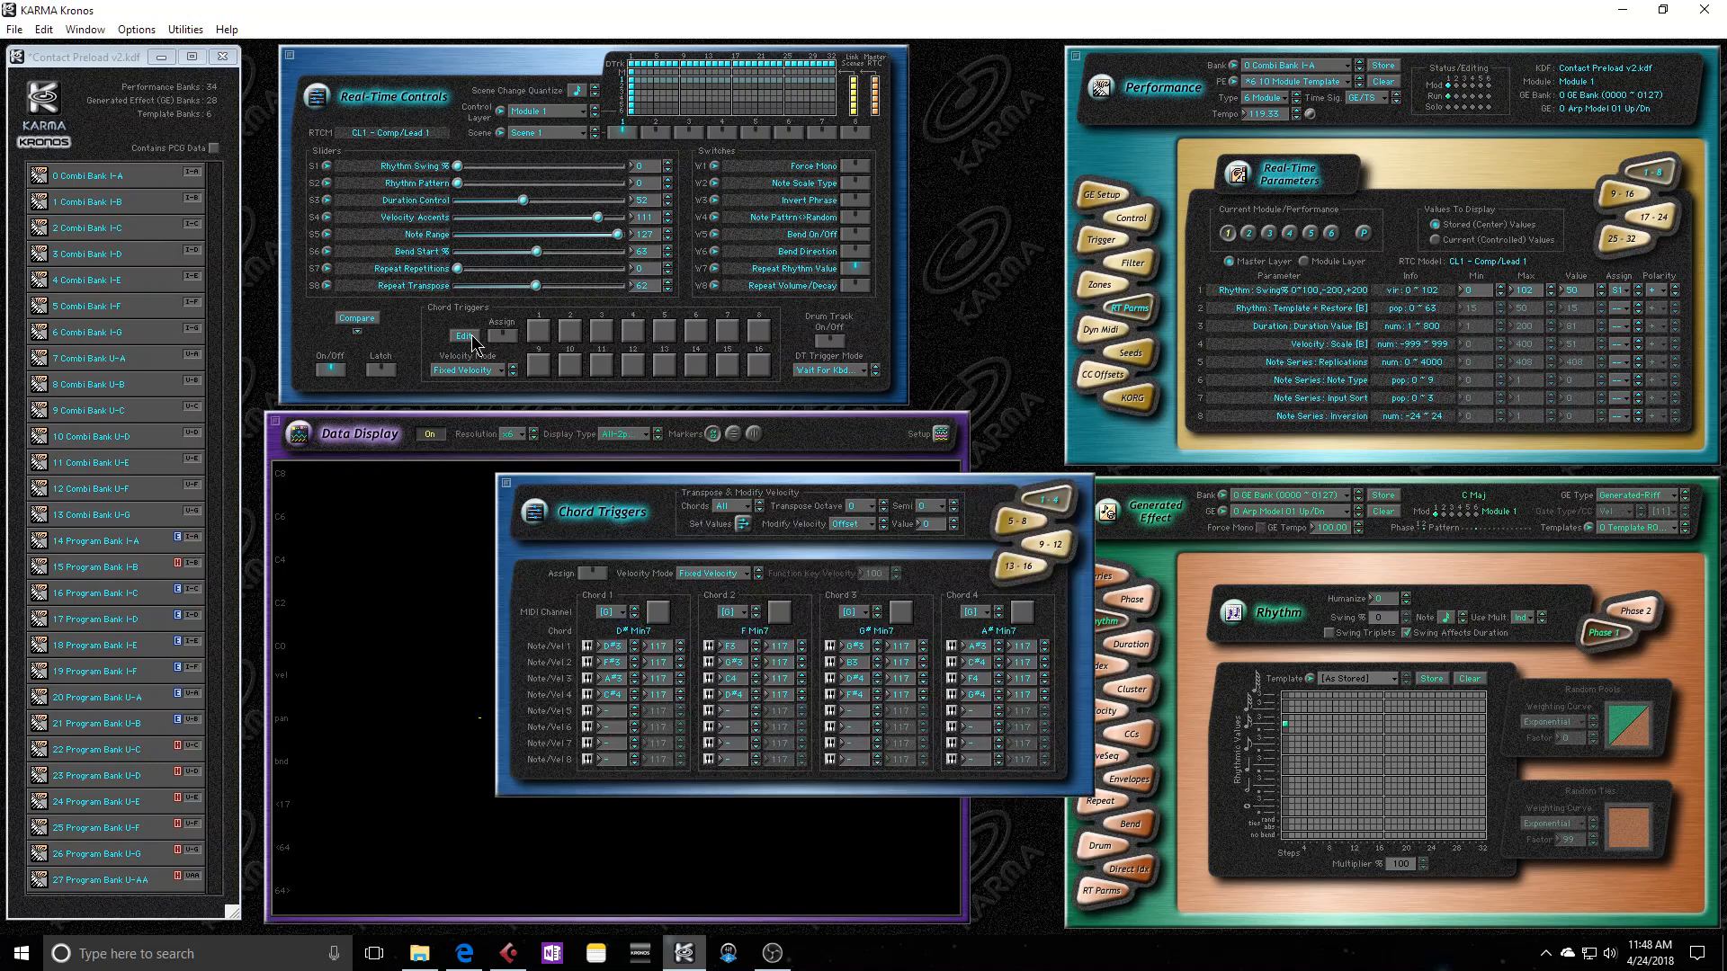
drag(618, 476, 644, 313)
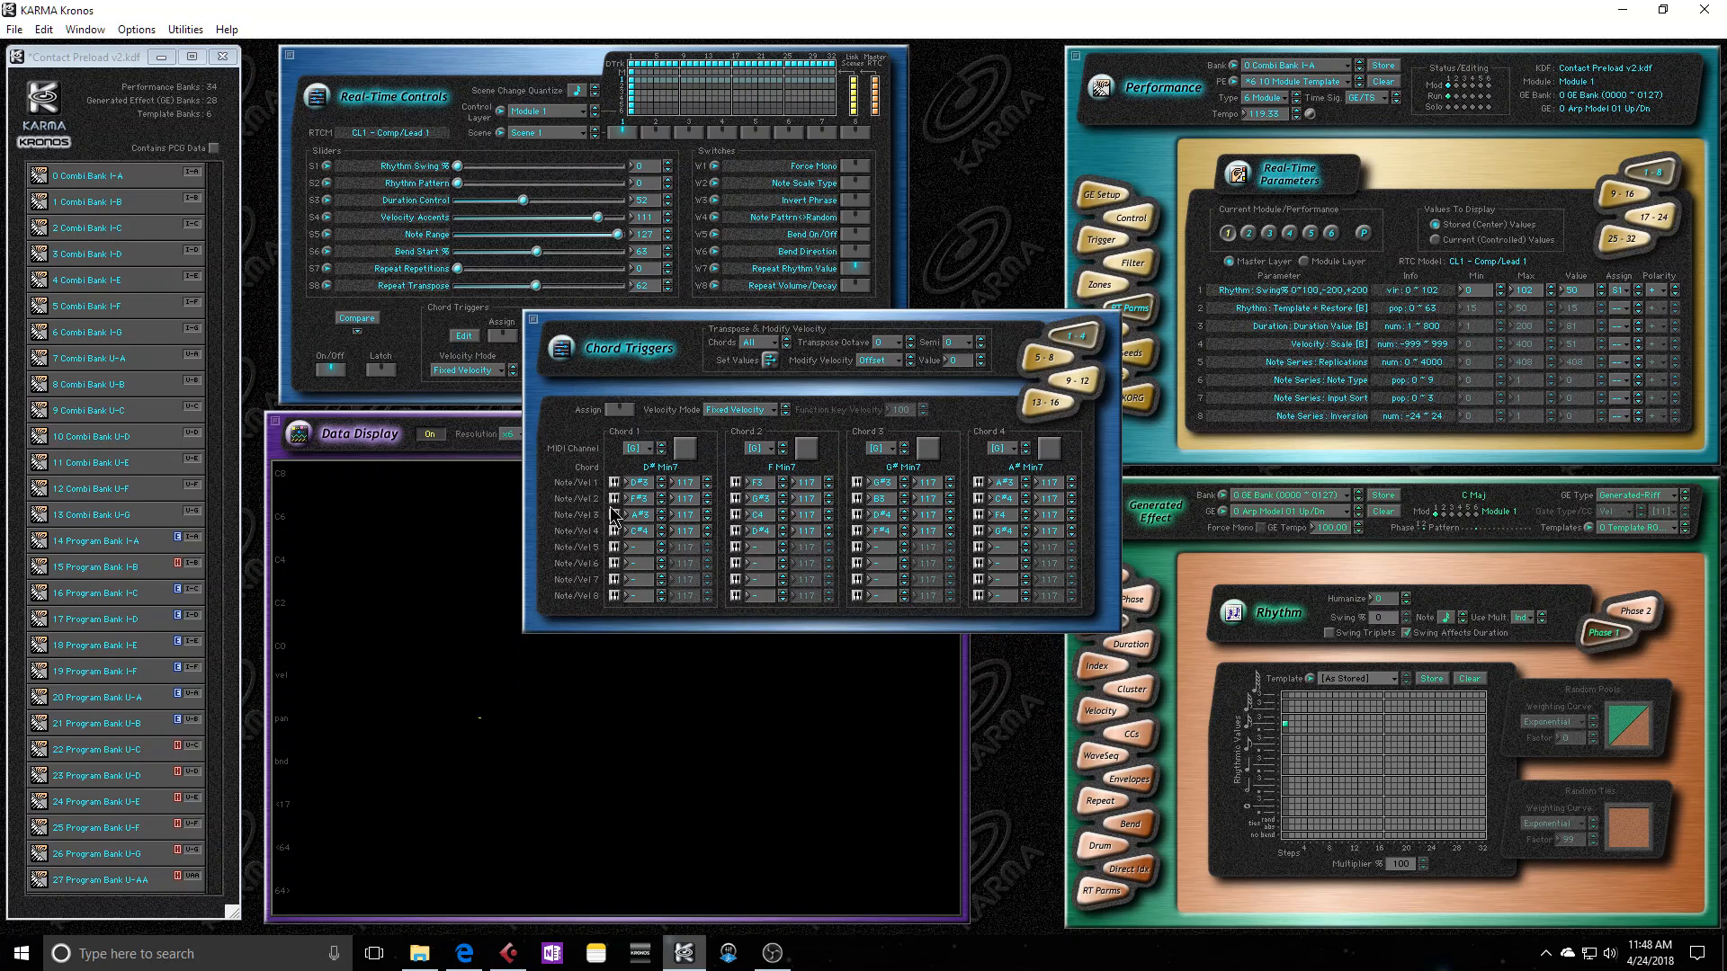
click(620, 410)
click(651, 451)
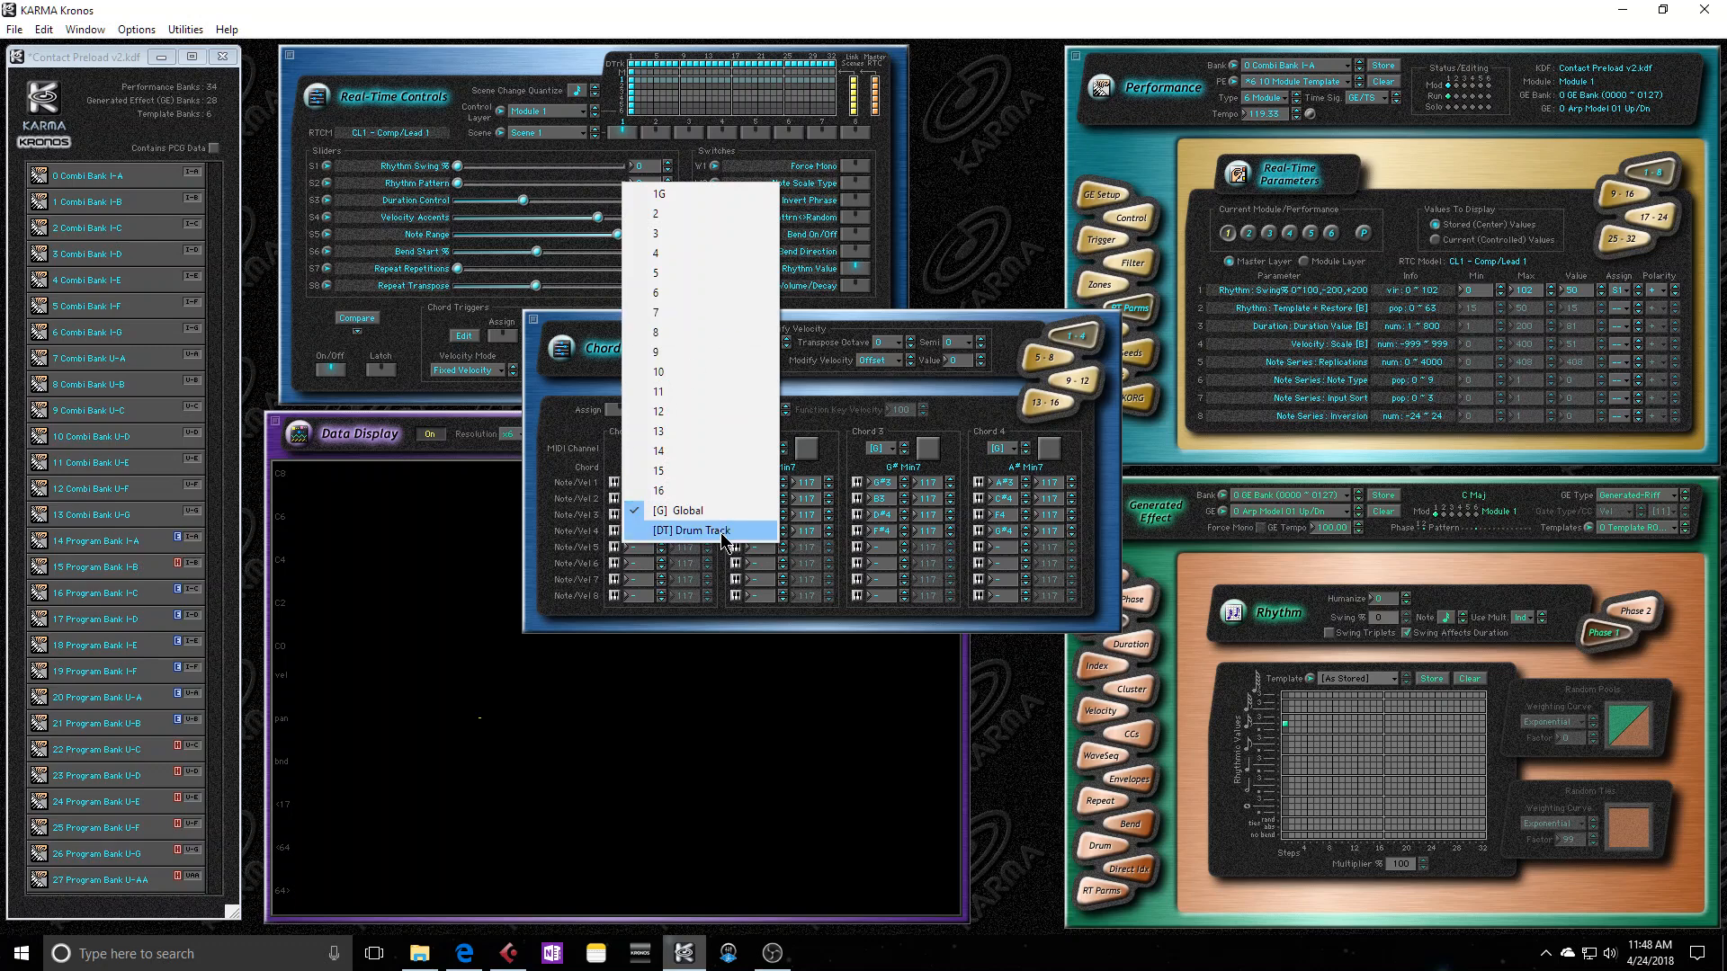
click(555, 429)
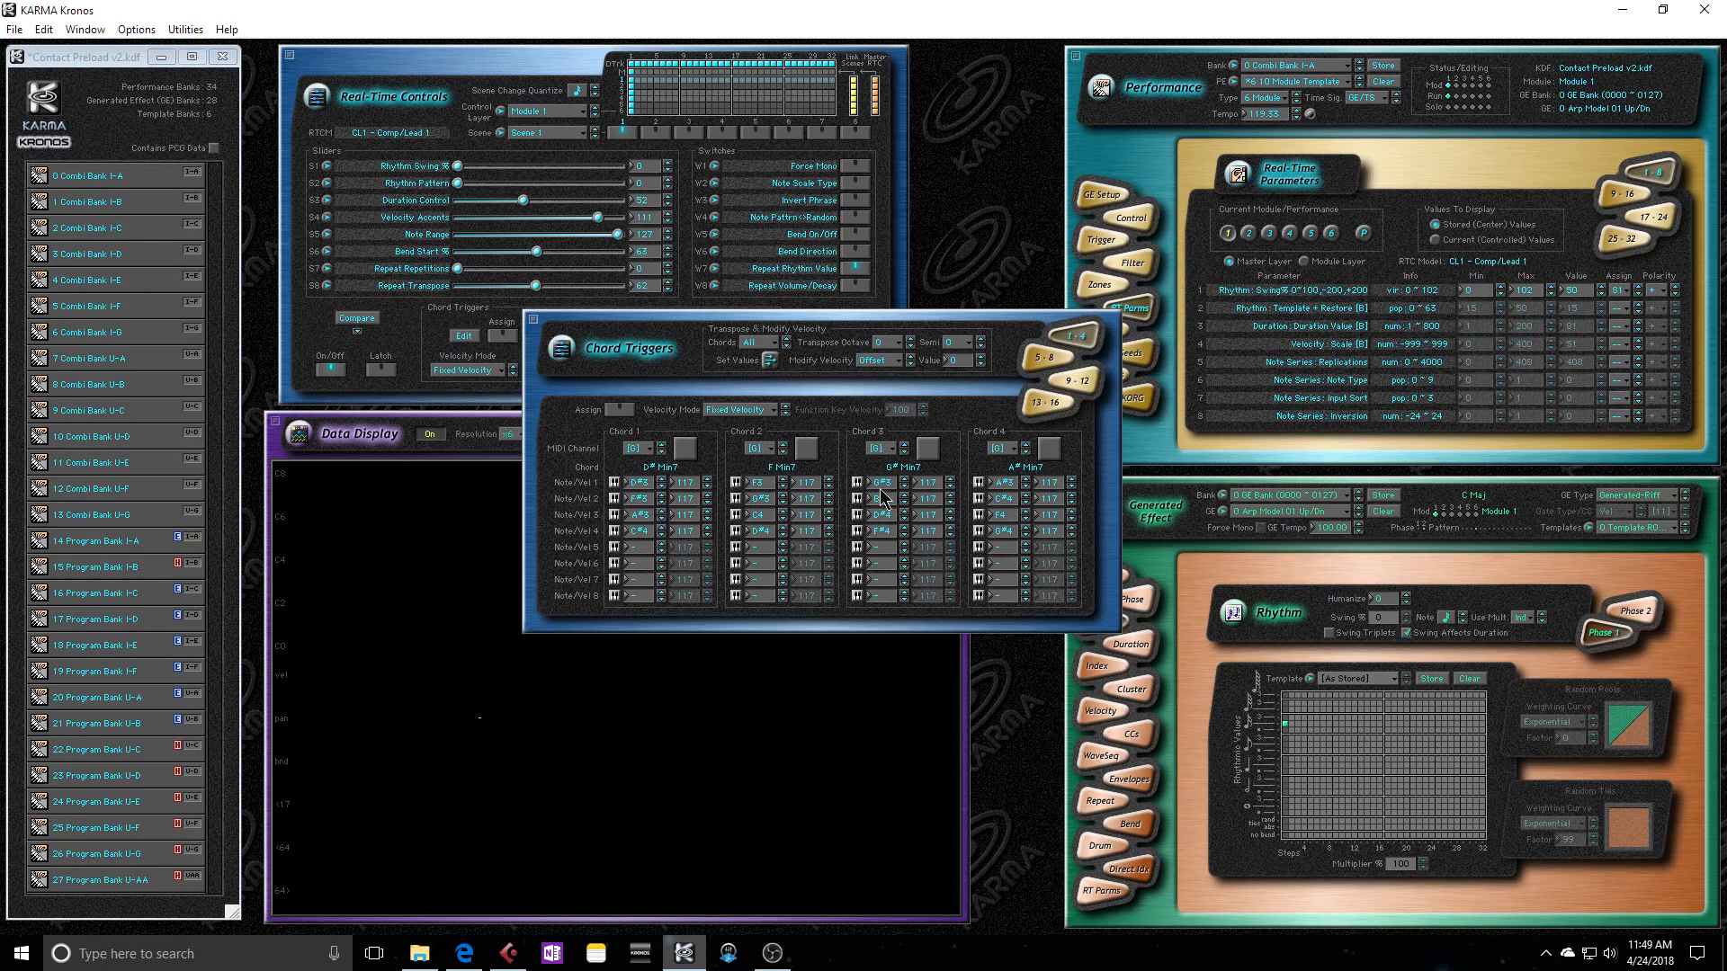
Lower the velocities of all chord triggers to 82 with an offset, and set them all to an absolute velocity of 100.
click(958, 360)
click(769, 361)
click(898, 362)
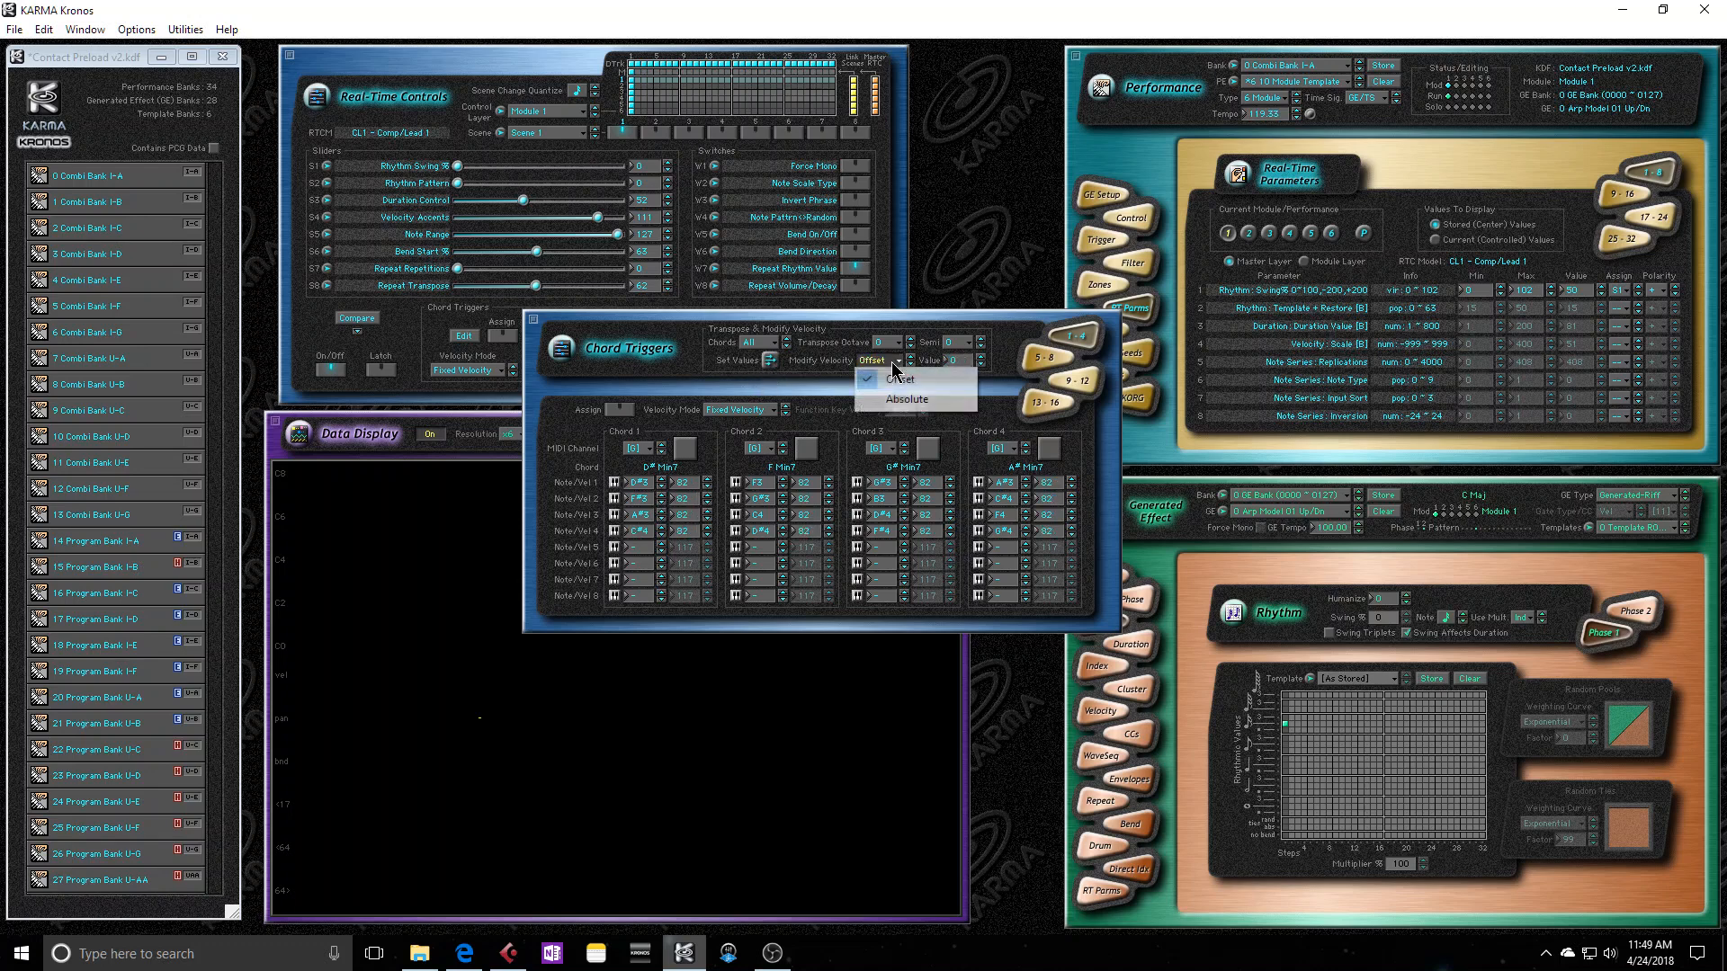
click(905, 401)
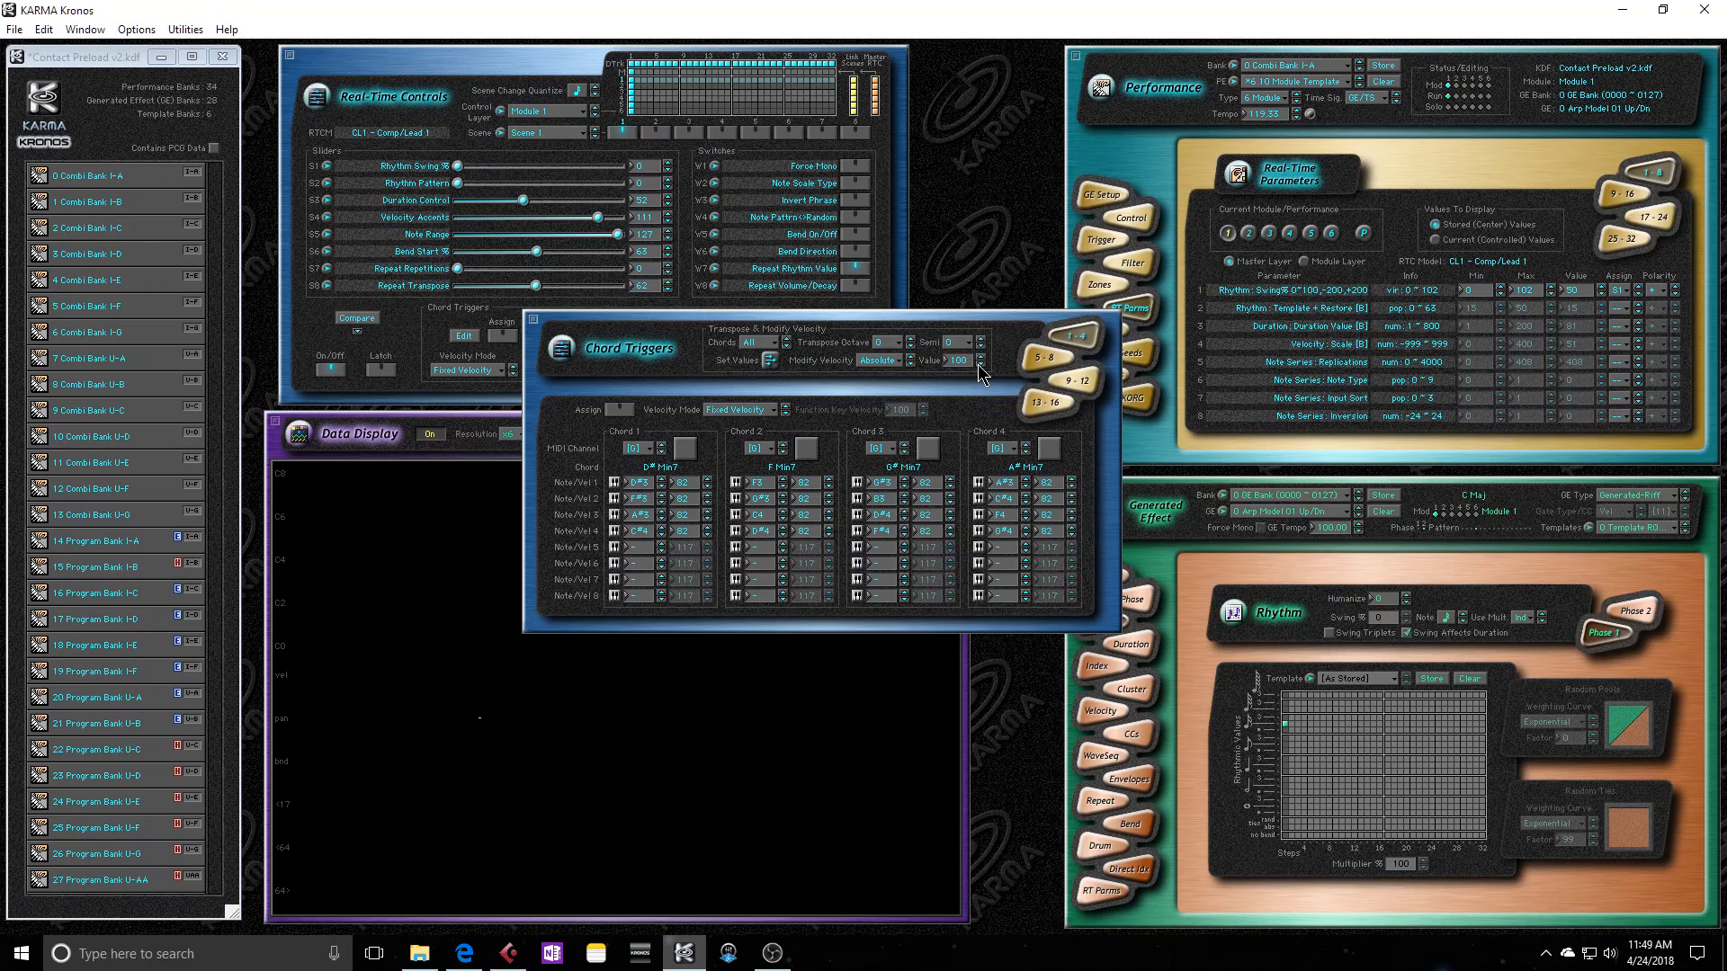
click(769, 361)
View the chord range choices, transpose all chord triggers up 3 semitones, and close the Chord Triggers editor.
click(770, 343)
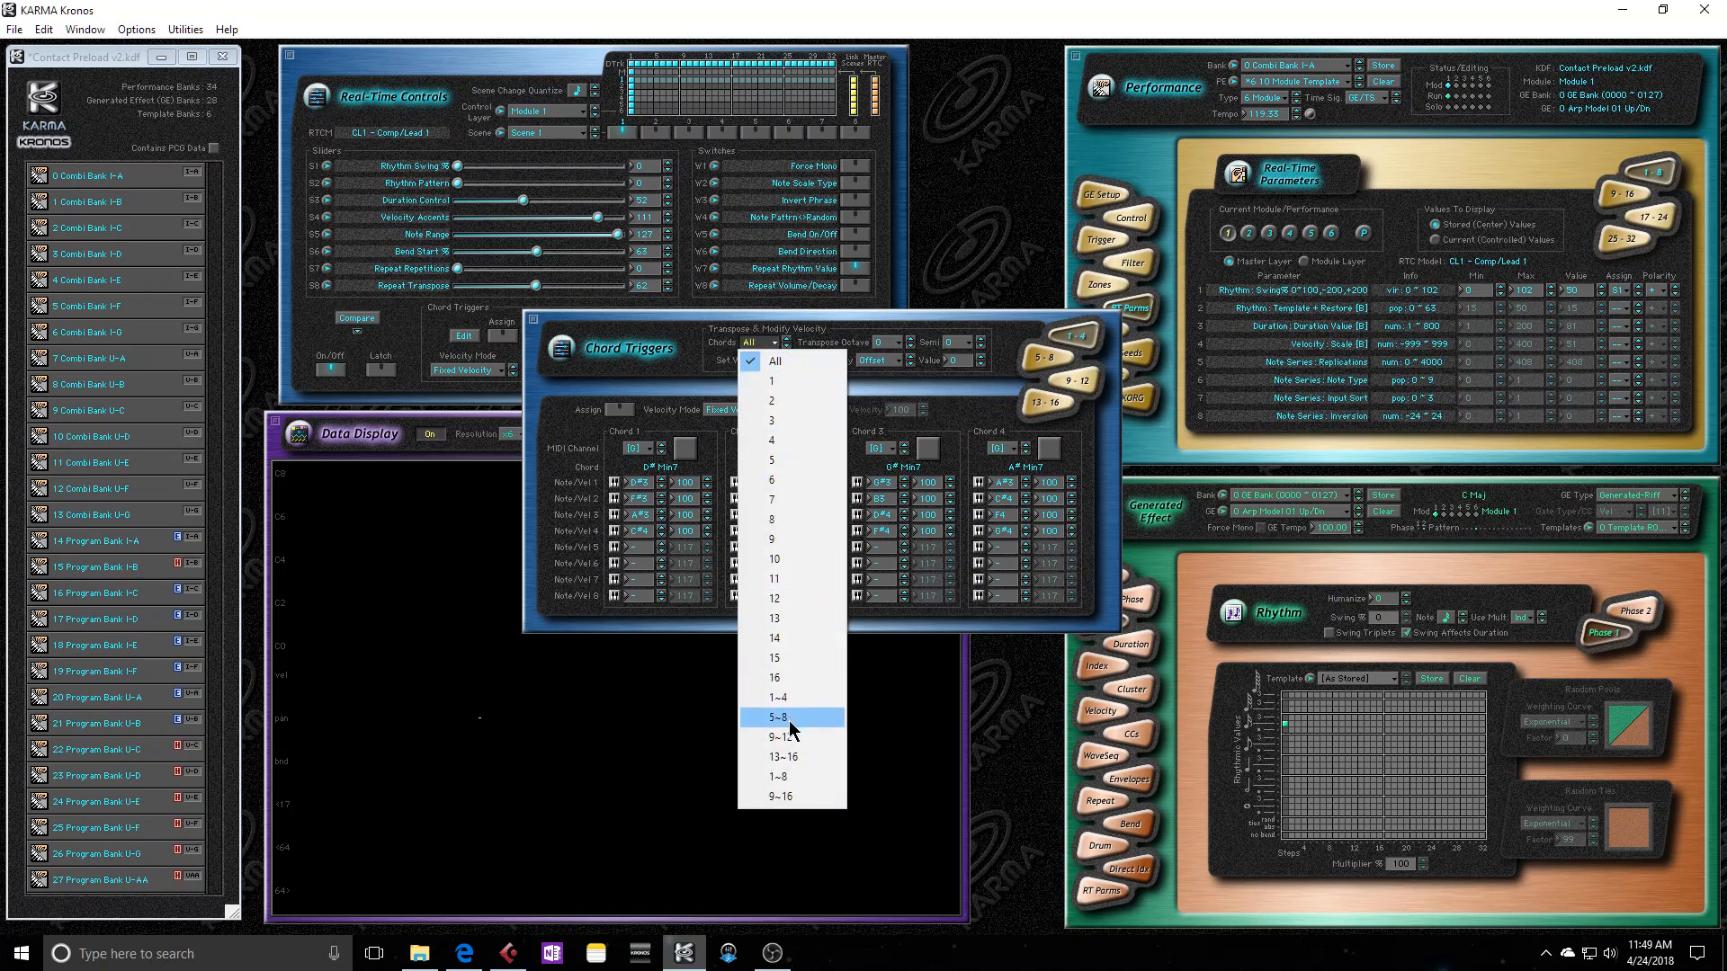
click(662, 383)
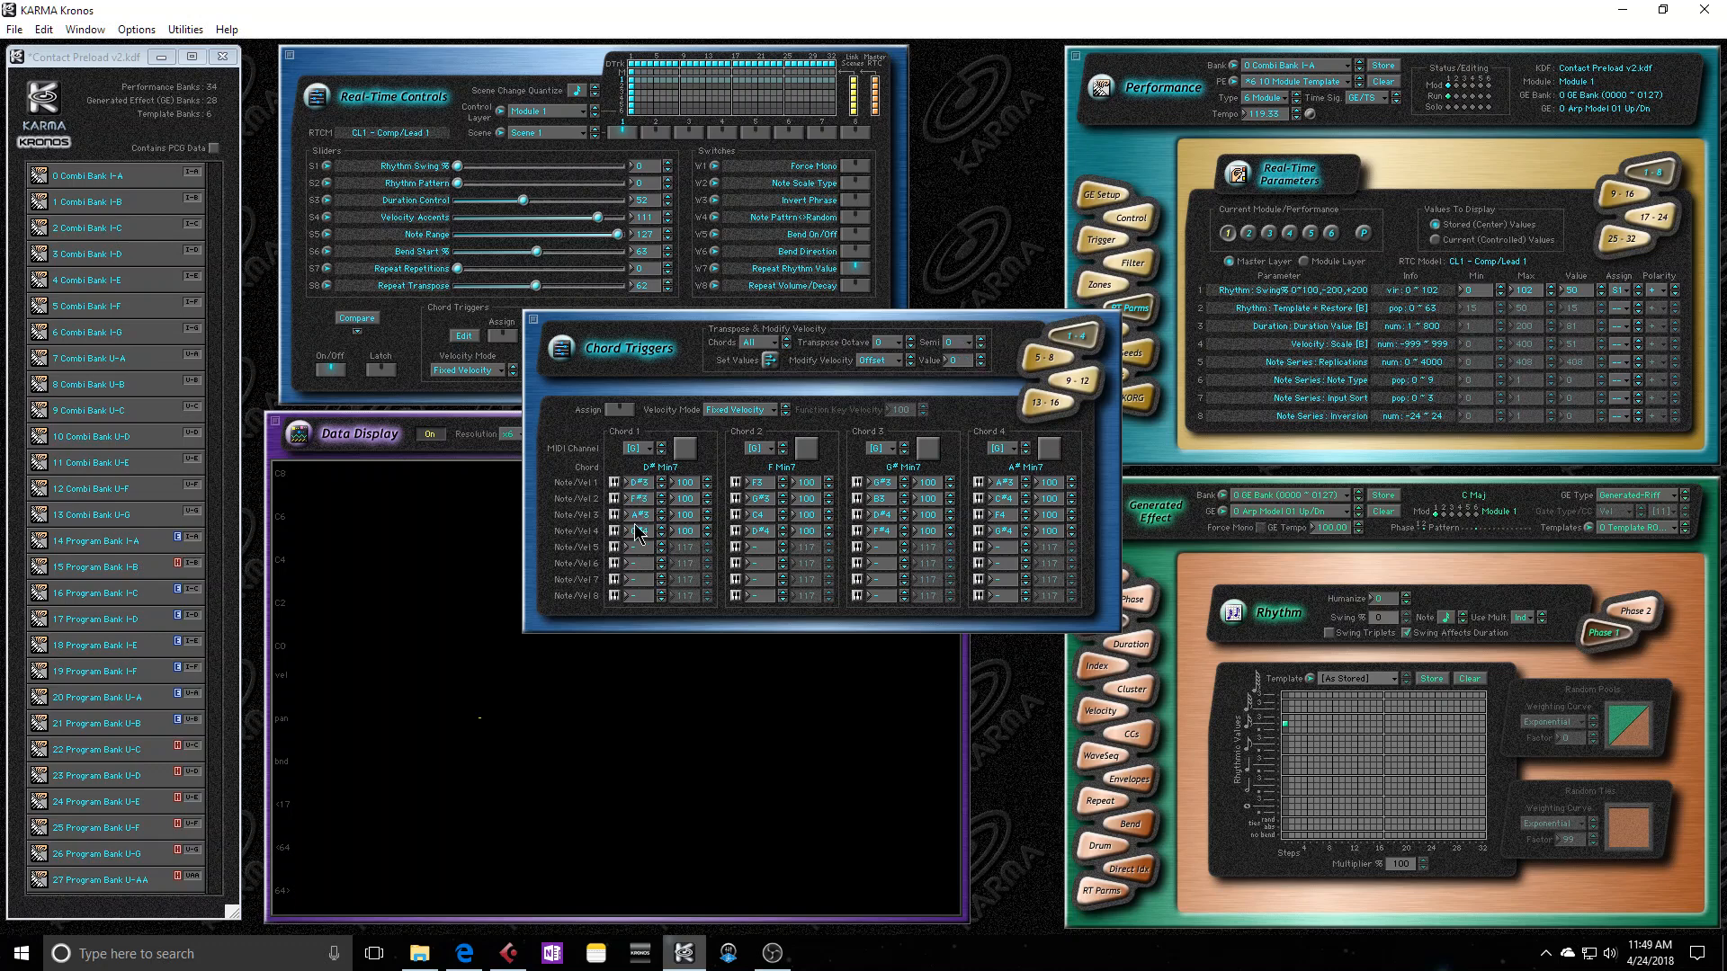
click(981, 340)
click(981, 340)
click(981, 340)
click(770, 362)
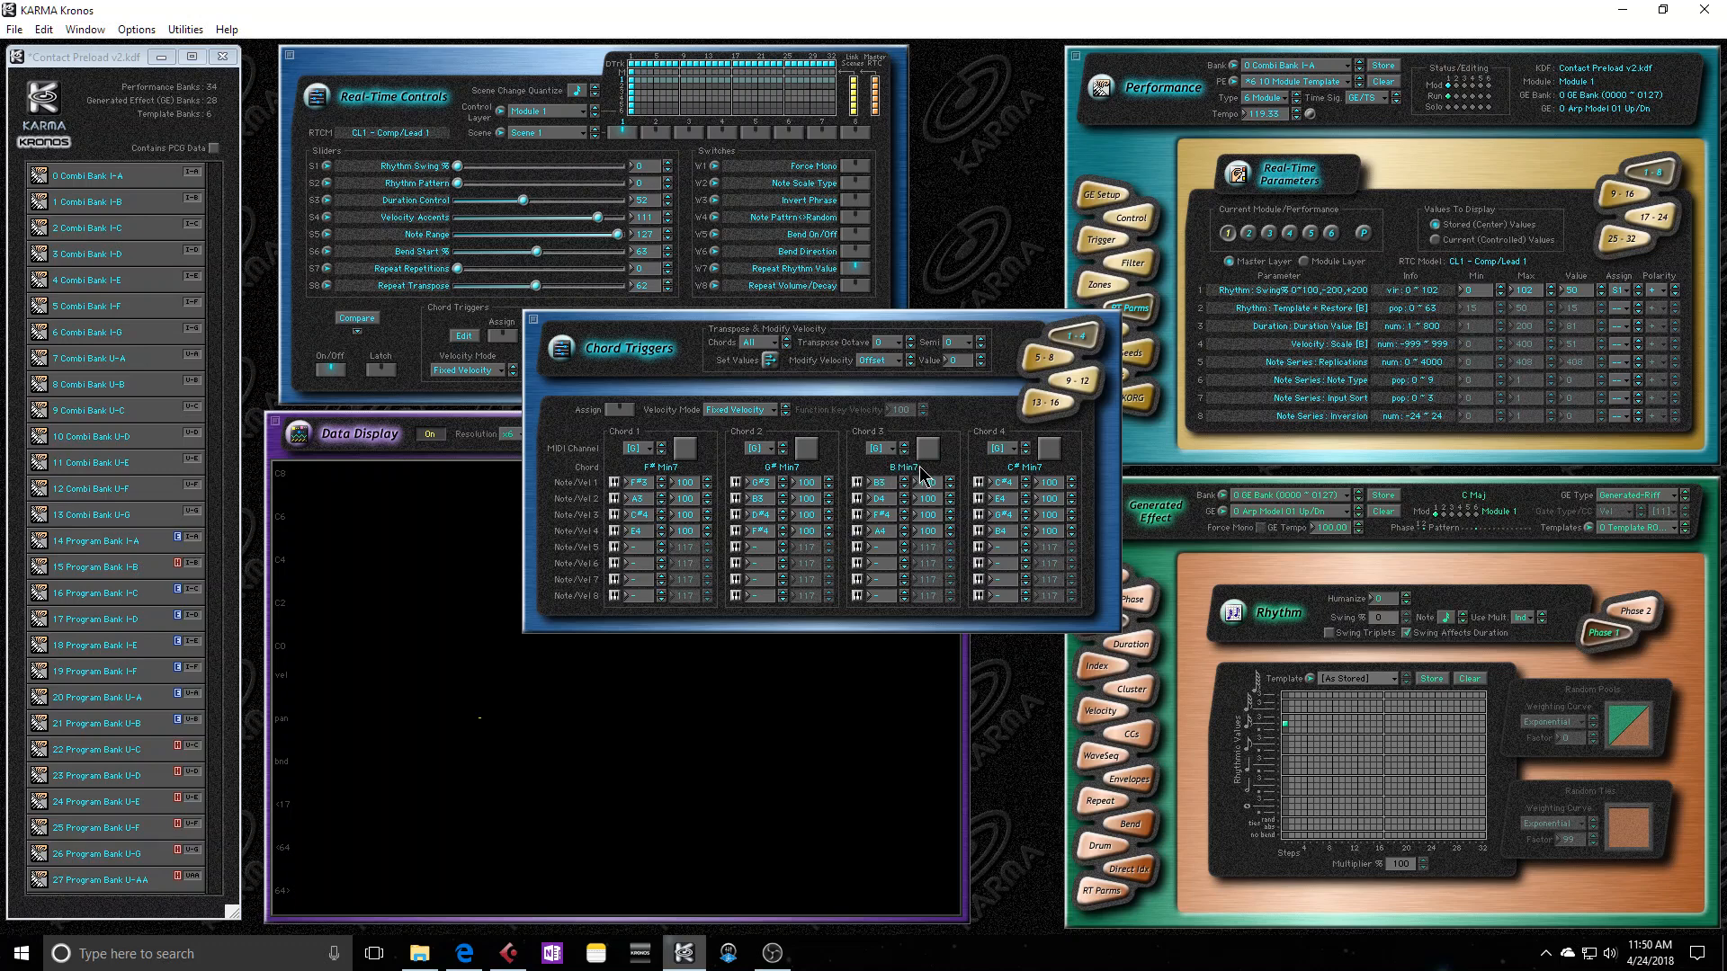
click(536, 323)
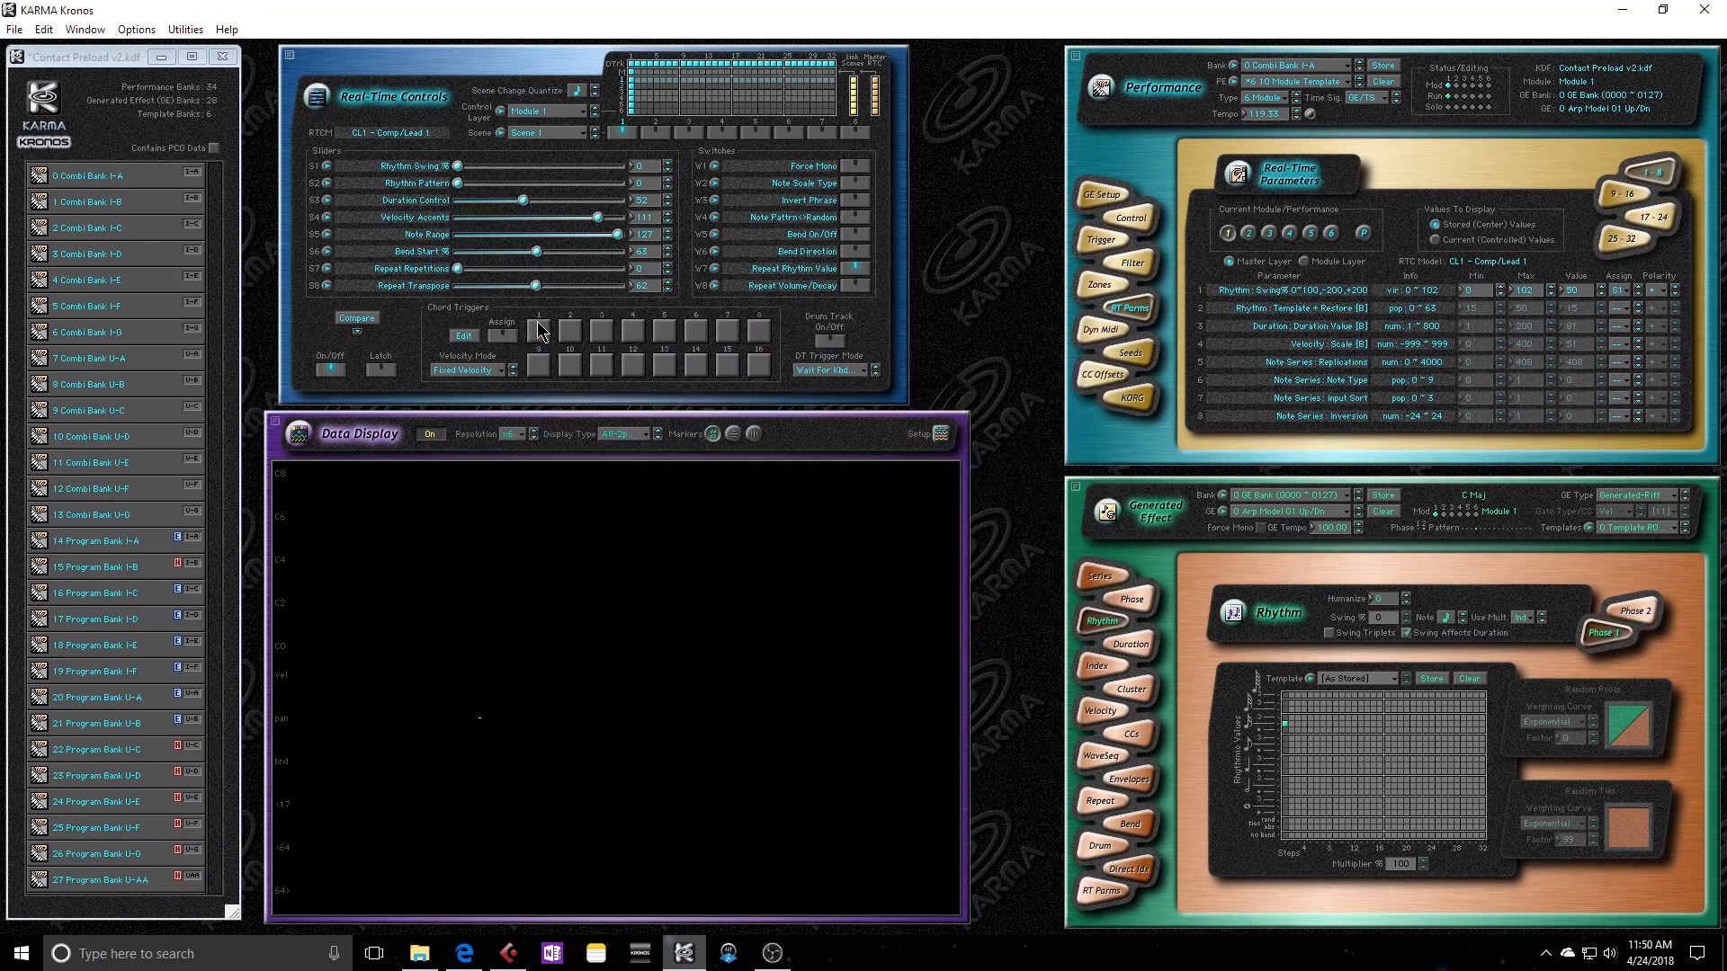
mouse_move(529, 252)
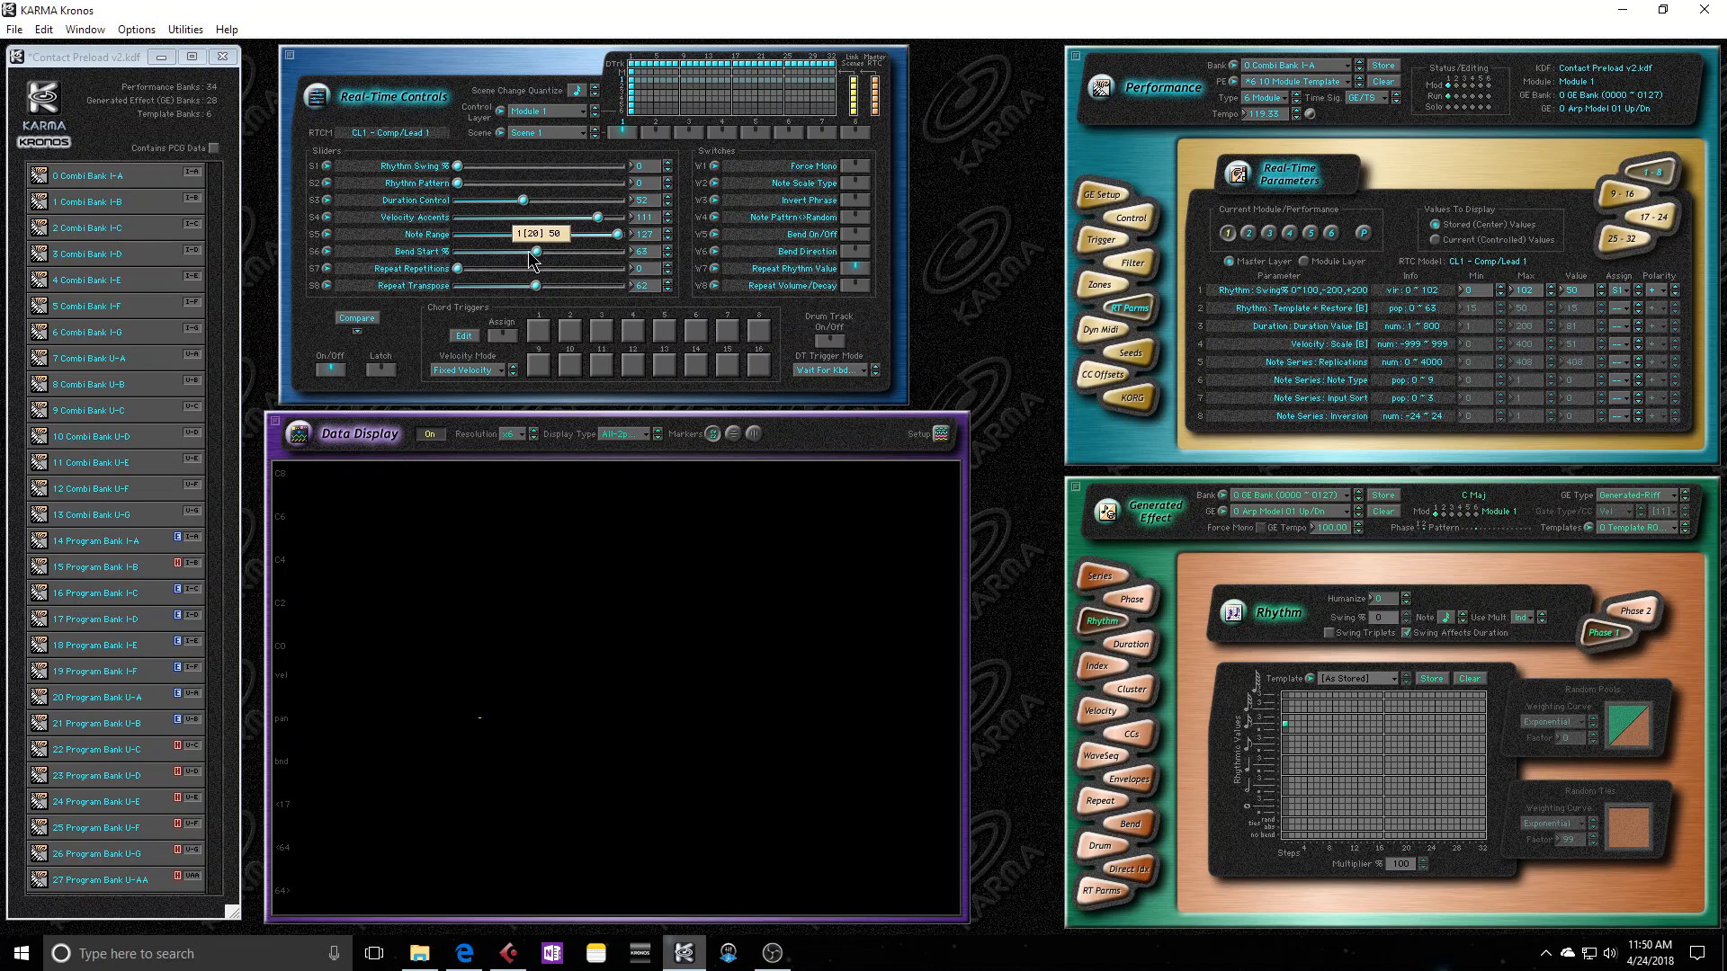